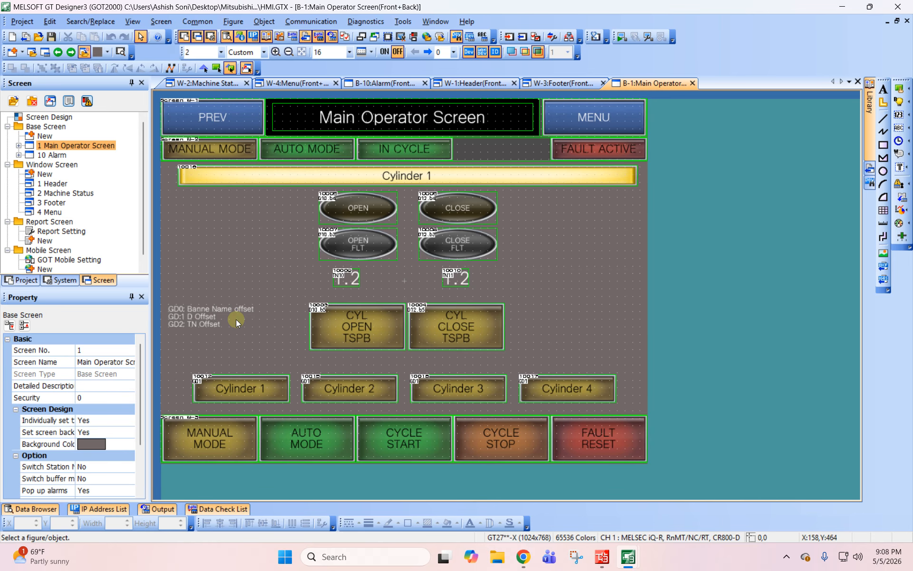
- Inspect the action settings of the Cylinder 1 and Cylinder 2 switches on the Main Operator Screen
click(224, 389)
click(471, 386)
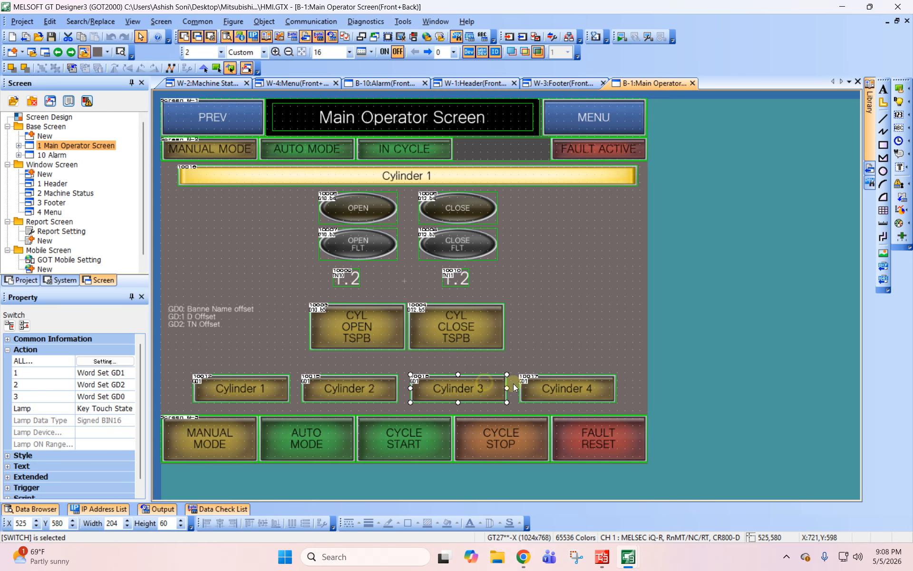
click(566, 386)
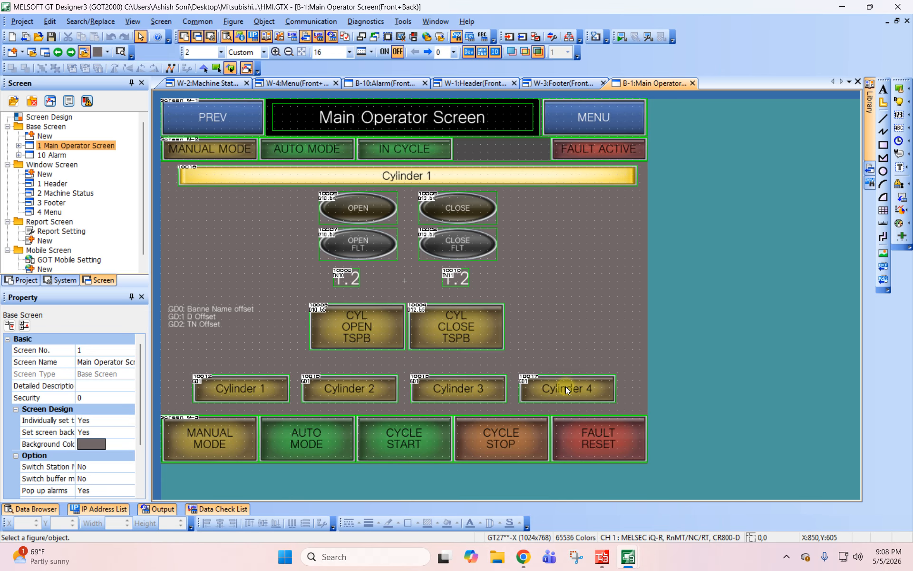
double_click(234, 383)
drag(415, 81, 518, 101)
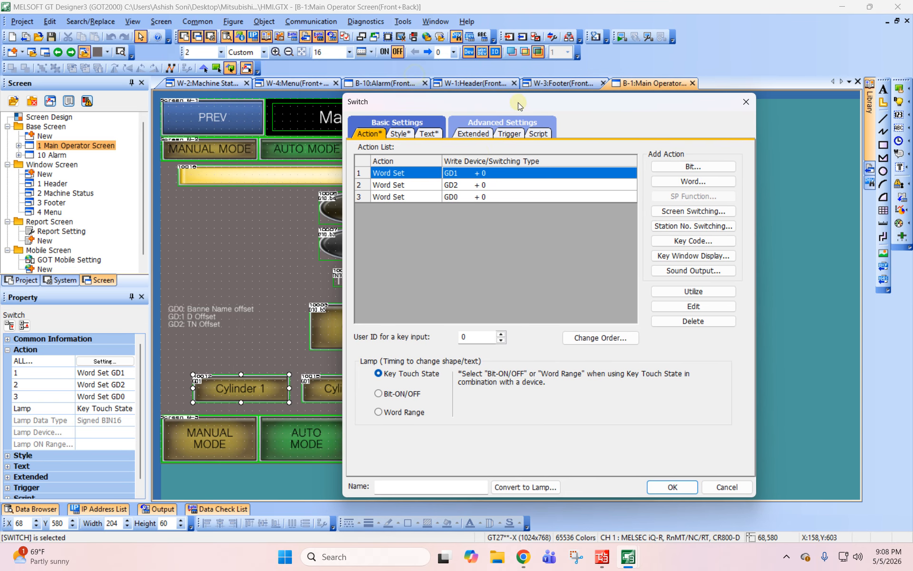
click(735, 490)
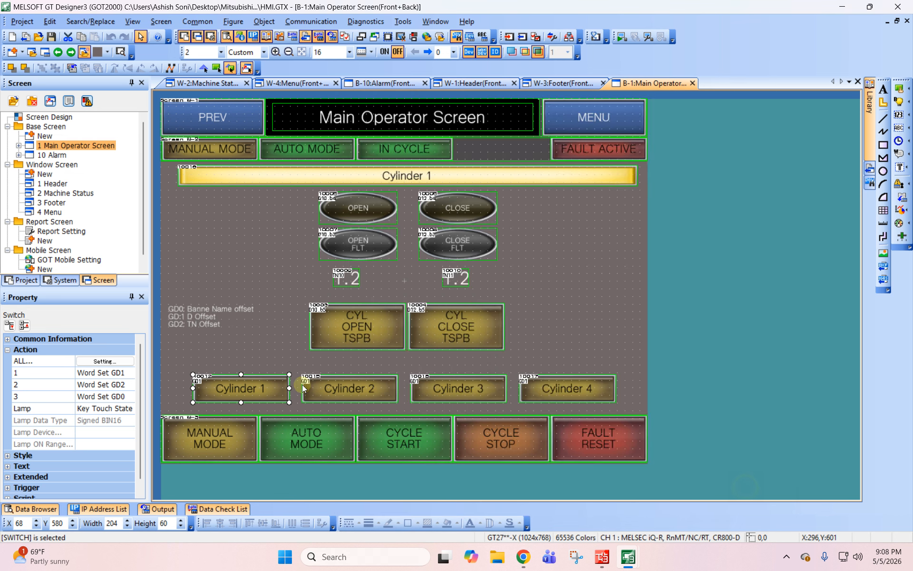
double_click(303, 388)
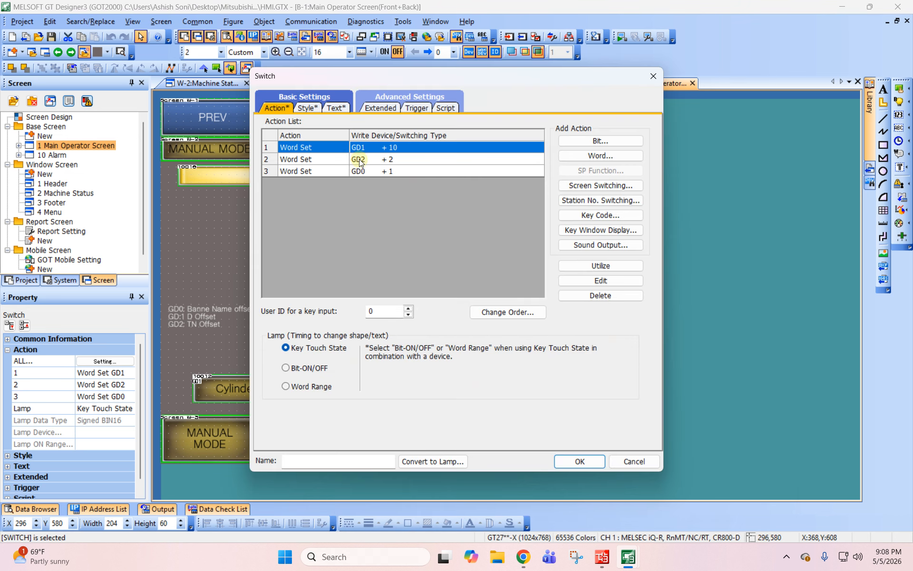
drag(379, 74, 517, 91)
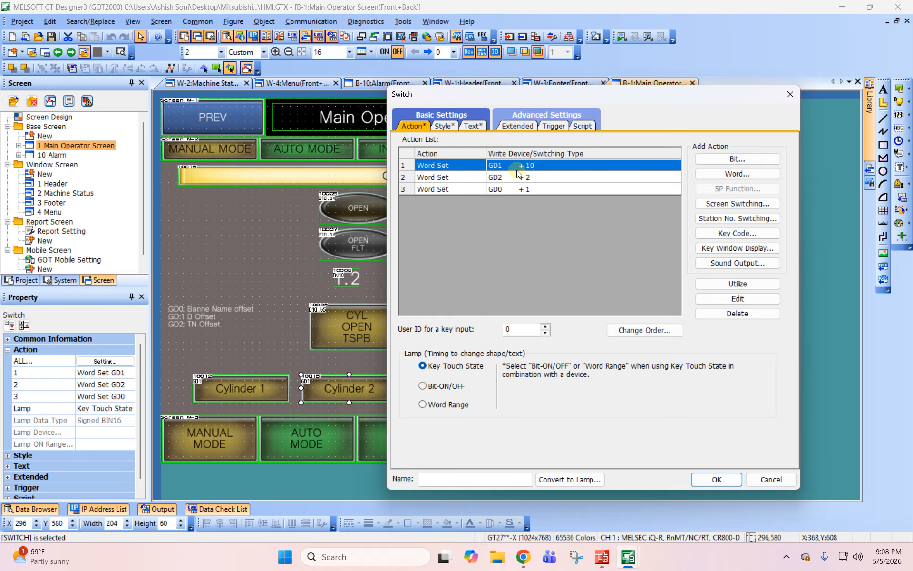
click(770, 479)
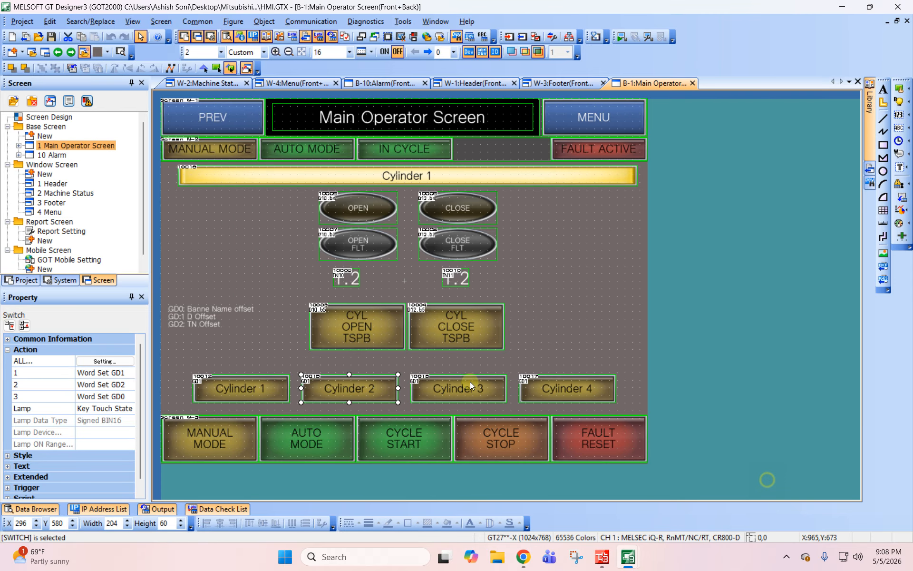
- Compare the GD0, GD1 and GD2 word-set actions across all four cylinder switches
click(242, 376)
double_click(241, 386)
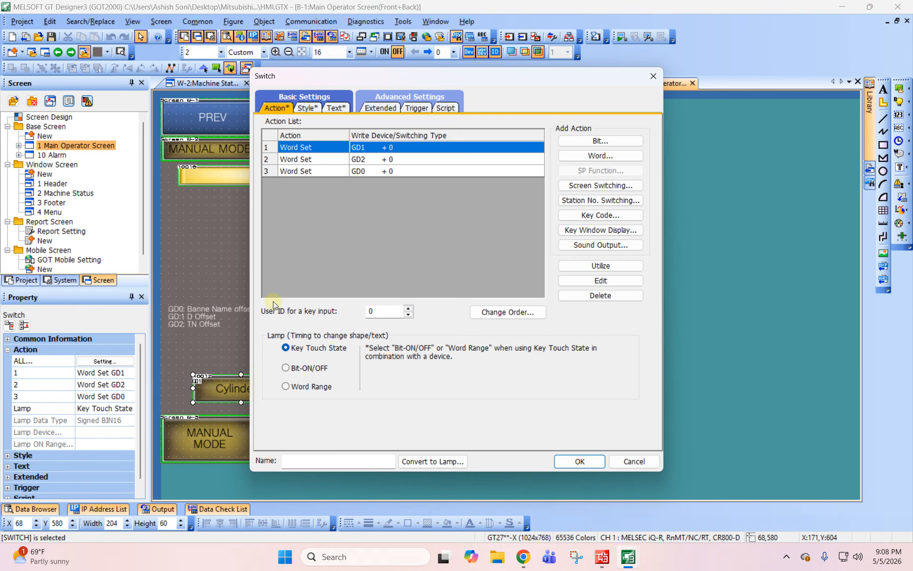
click(366, 170)
key(Escape)
double_click(314, 385)
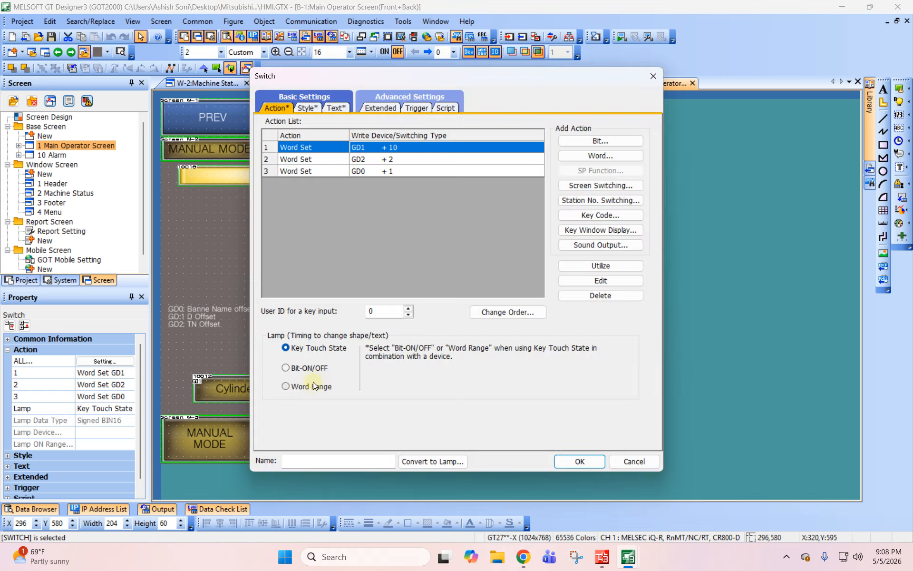
key(Escape)
click(457, 381)
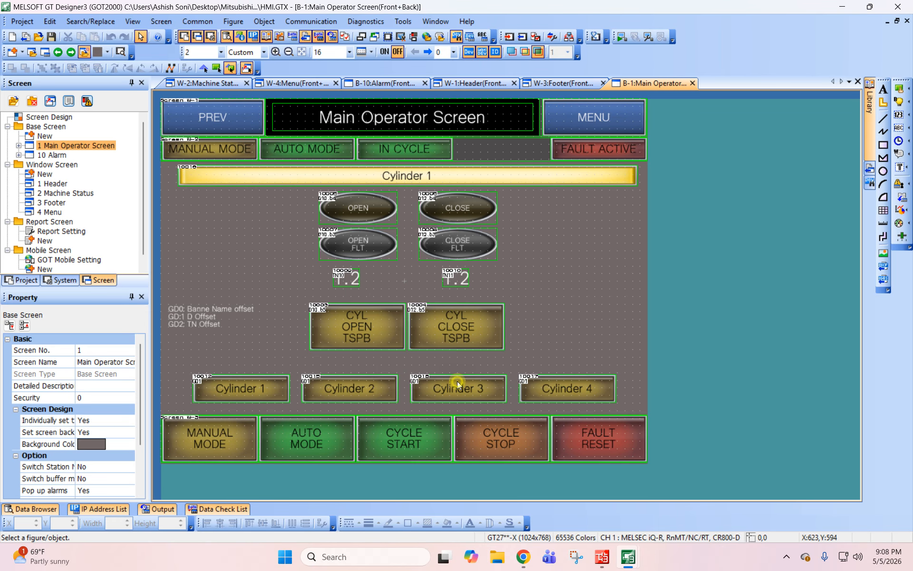
double_click(458, 380)
click(307, 170)
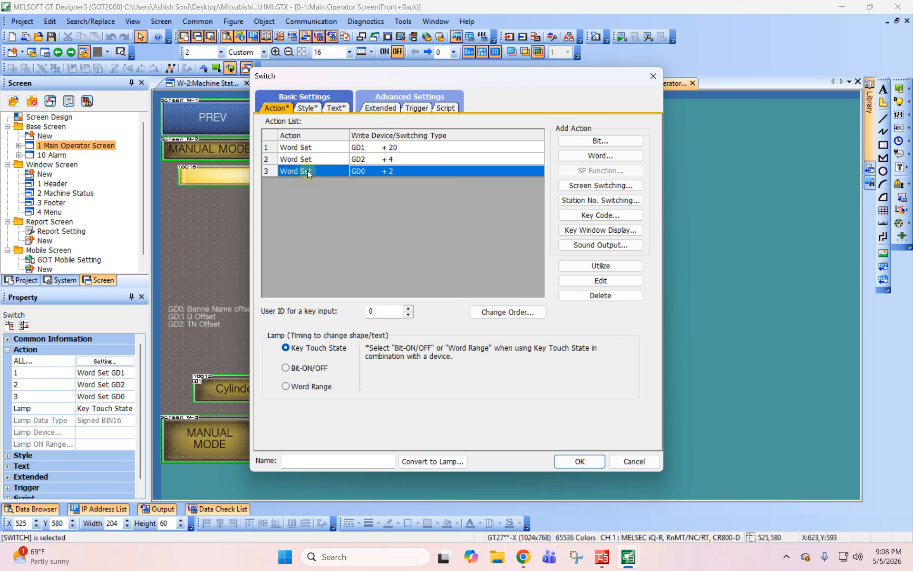
key(Escape)
double_click(591, 388)
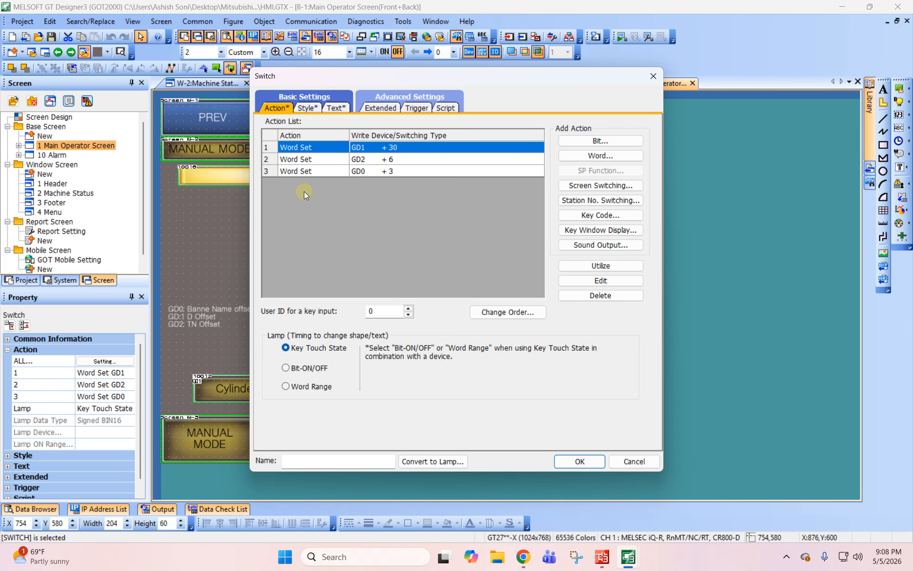
click(304, 172)
key(Escape)
click(713, 272)
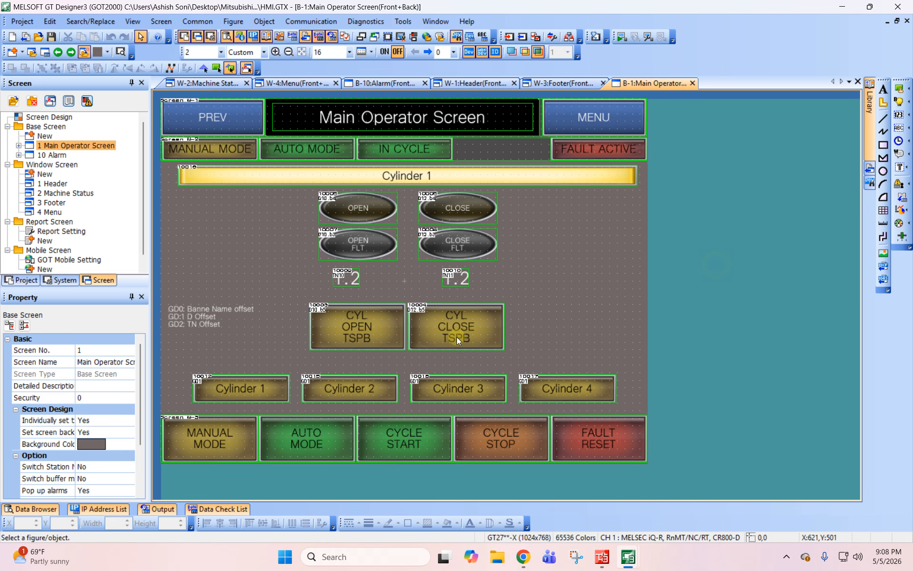
- Add a new project script, Script1, and set its trigger type to Ordinary
click(61, 280)
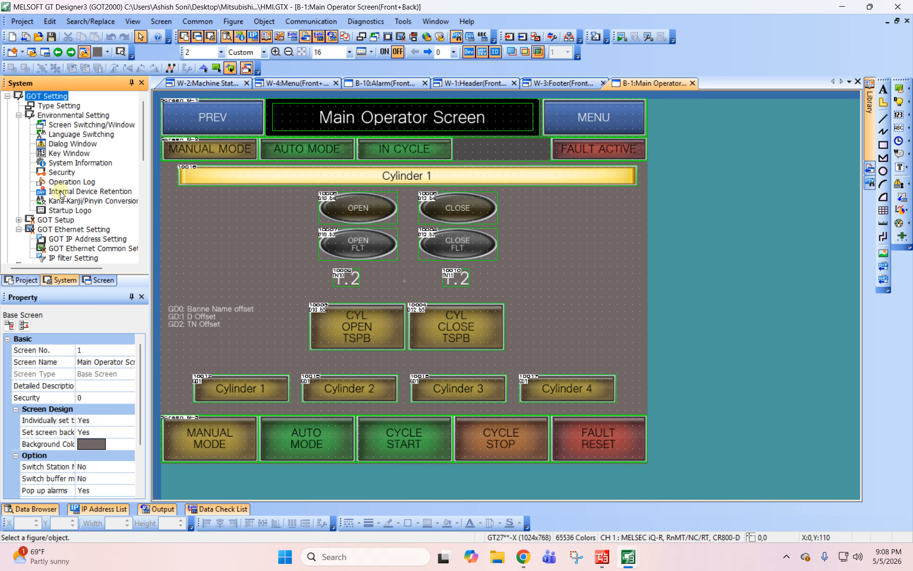
click(25, 280)
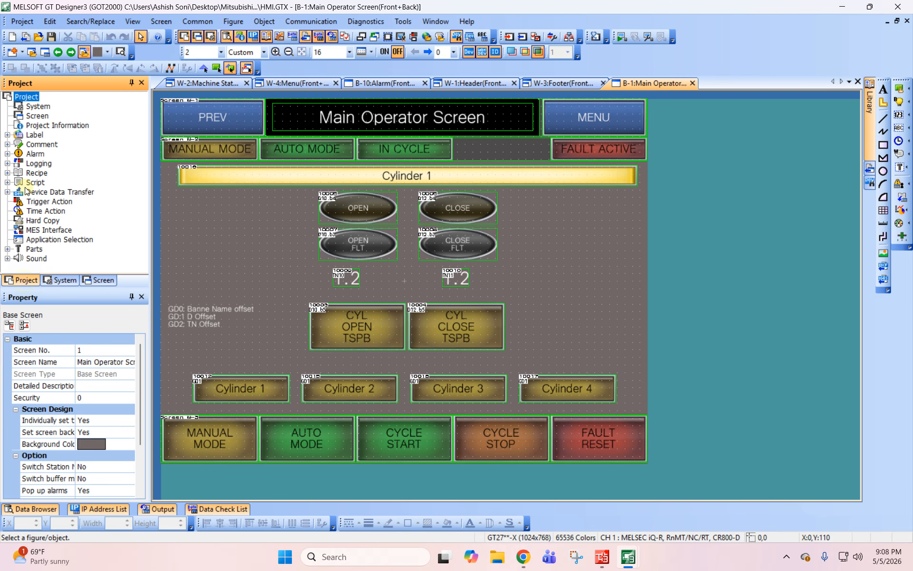
click(7, 182)
double_click(46, 191)
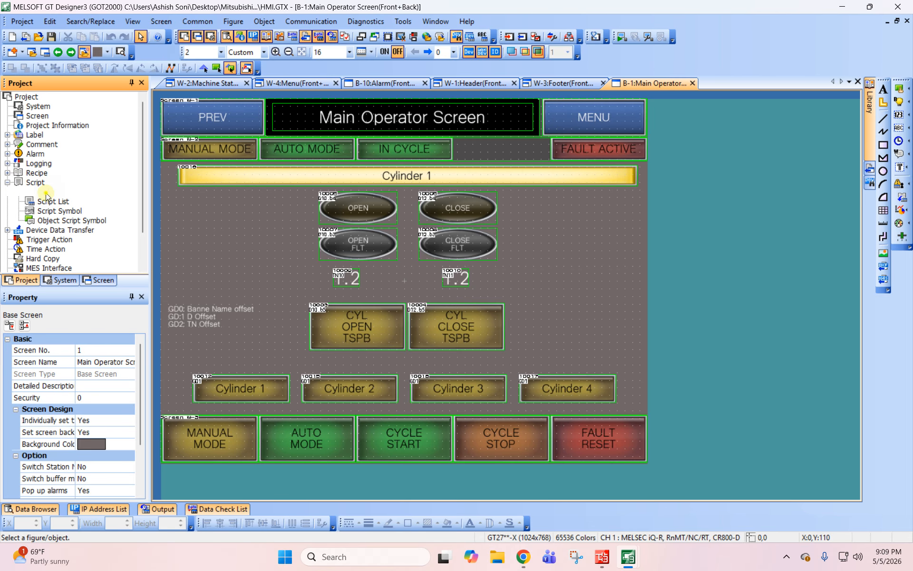
click(616, 148)
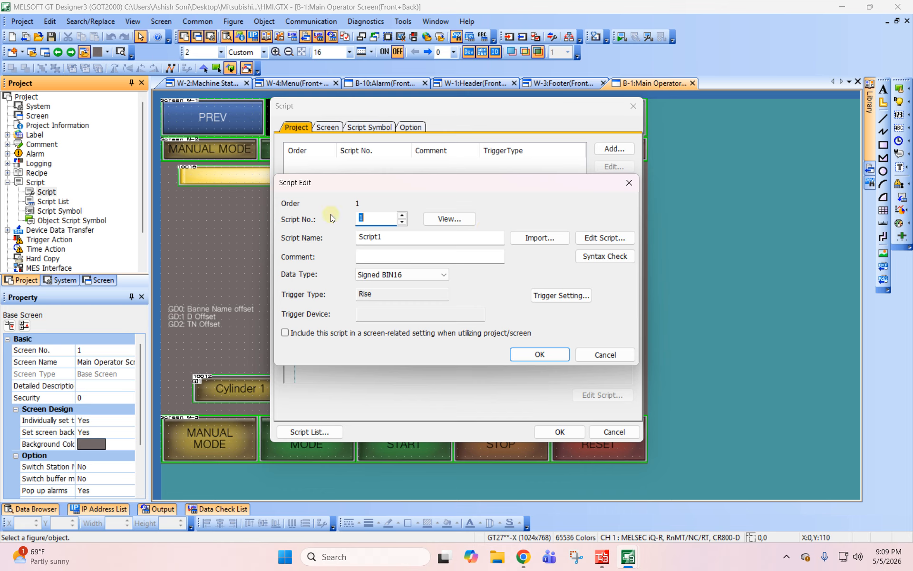
click(561, 295)
click(417, 243)
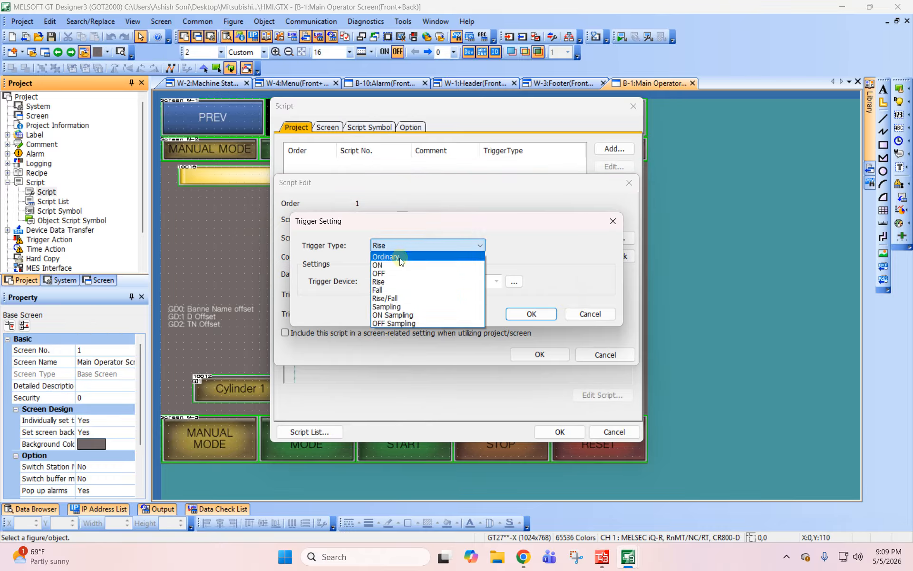
click(401, 257)
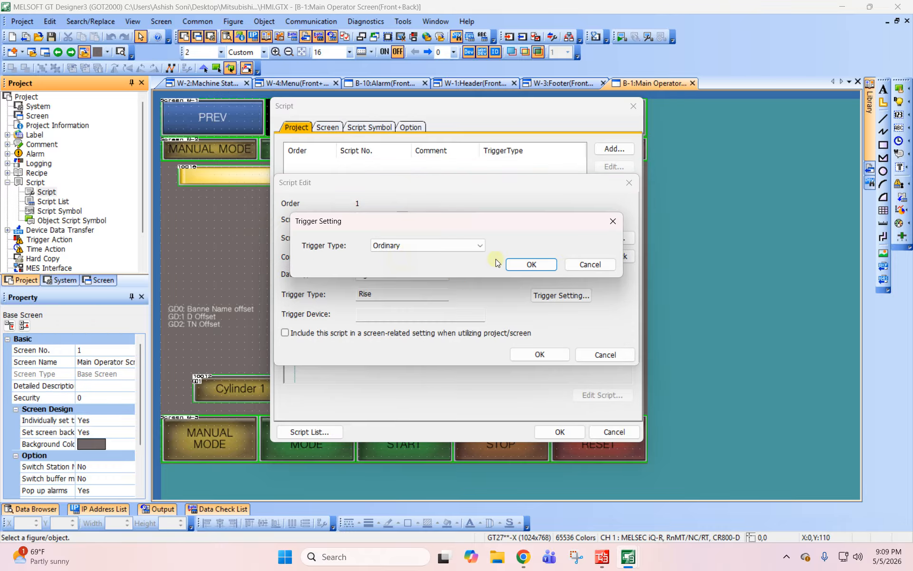
click(528, 265)
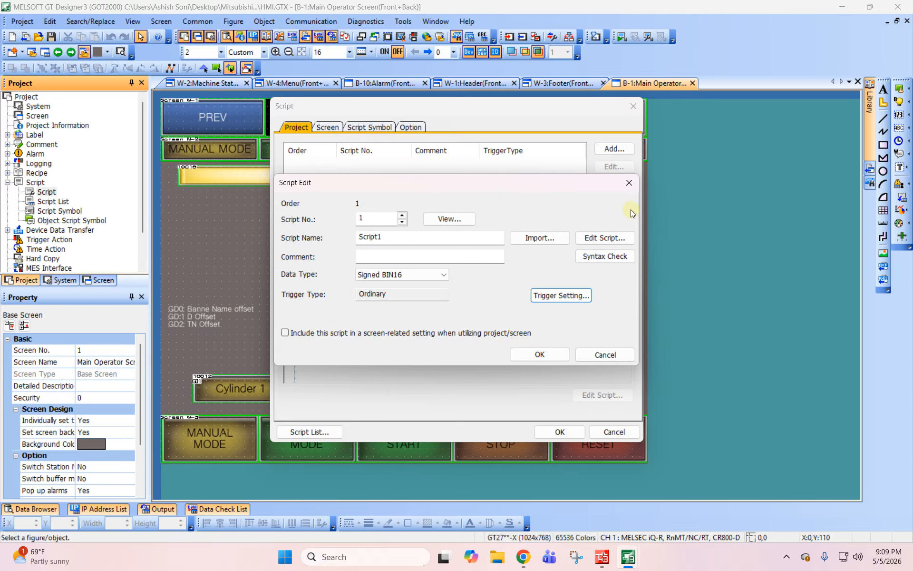
- Open Script1's code for editing and expand the logical, relational, arithmetic, bit device and assignment operator categories
click(605, 238)
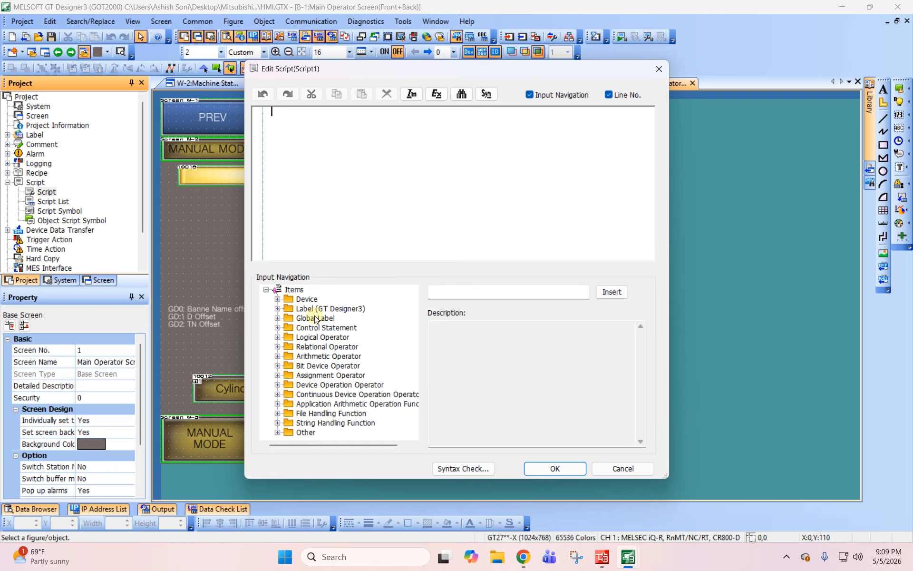
drag(362, 71, 519, 81)
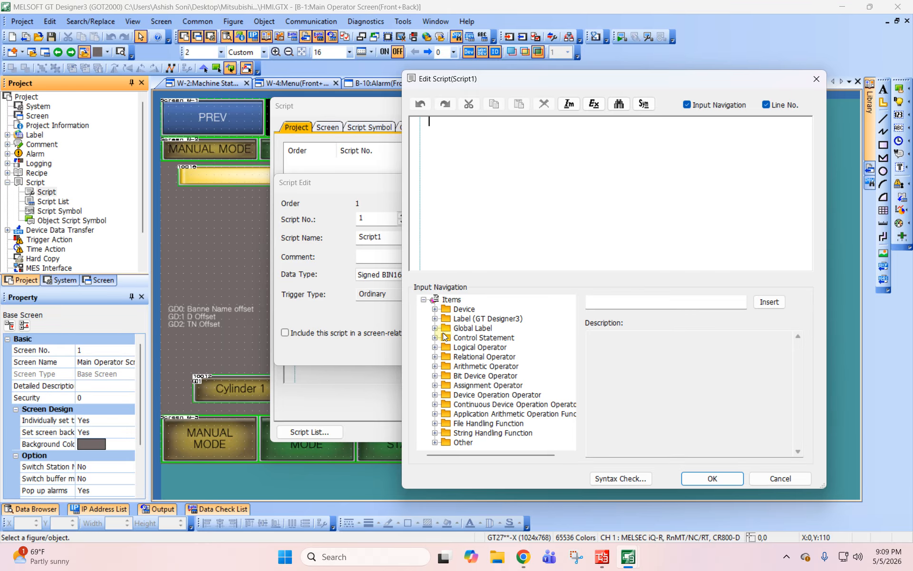
click(434, 347)
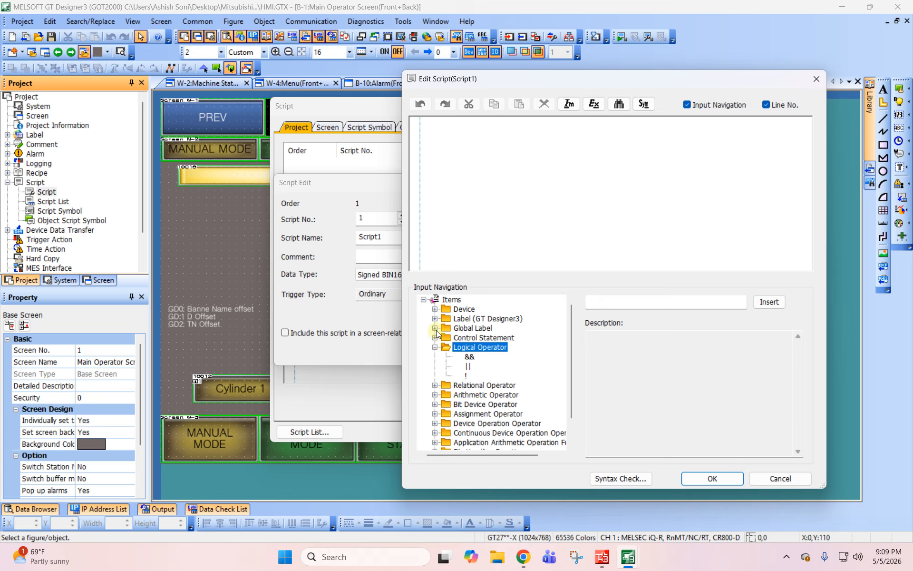
scroll(438, 416, down, 1)
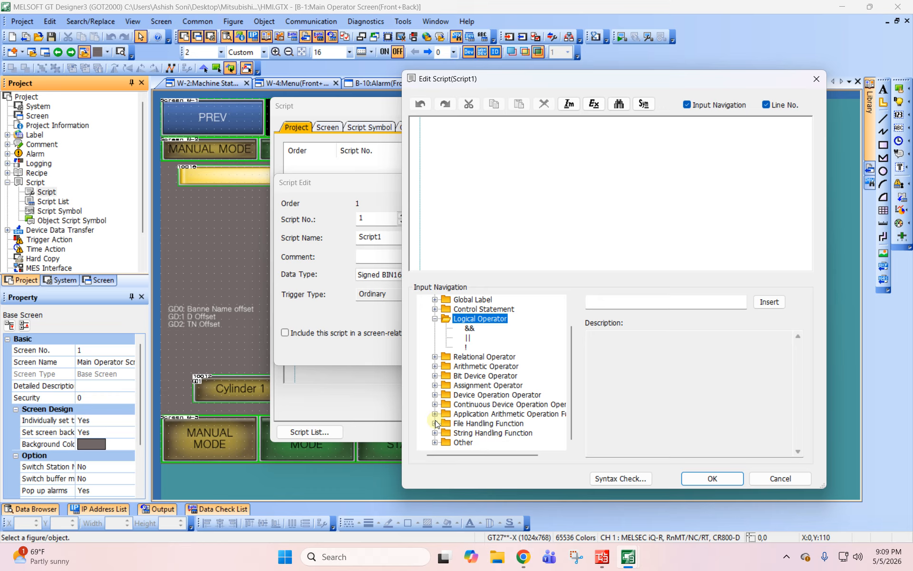
click(434, 386)
click(434, 376)
click(434, 367)
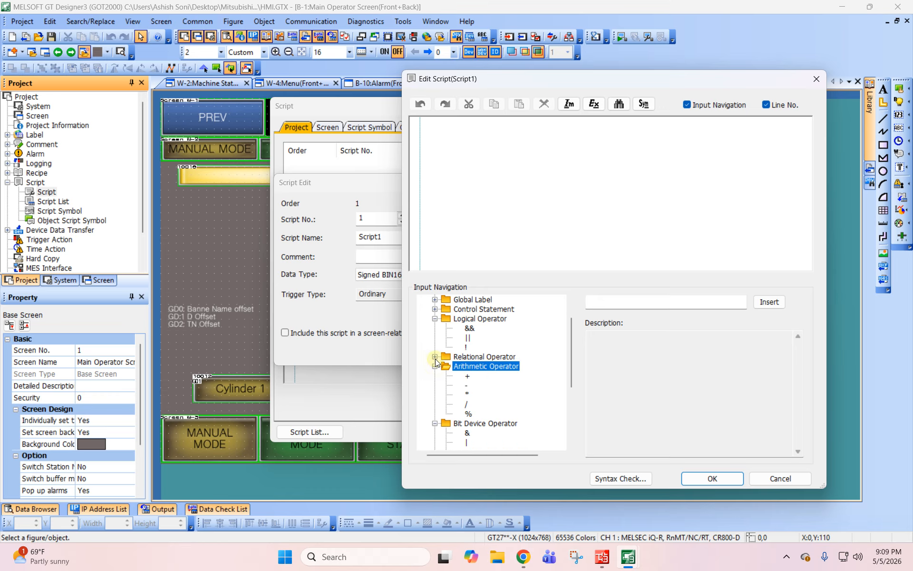
click(434, 356)
scroll(434, 356, up, 1)
- Insert an empty if(){} control statement into the script
click(435, 337)
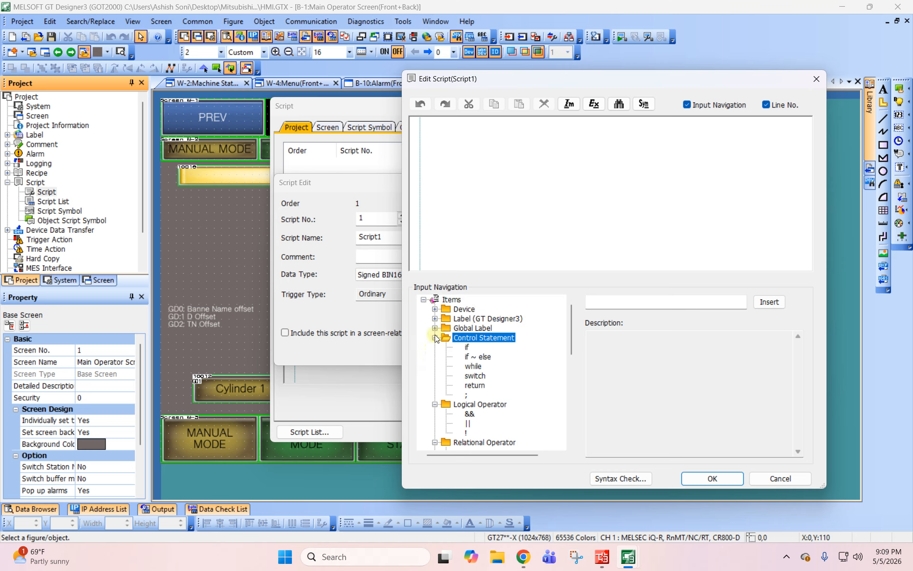
click(467, 346)
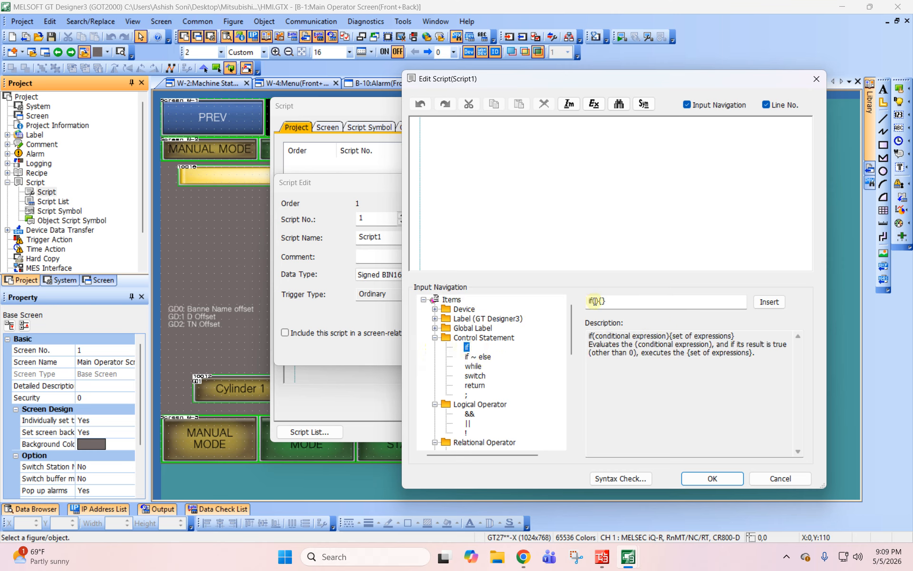
click(594, 300)
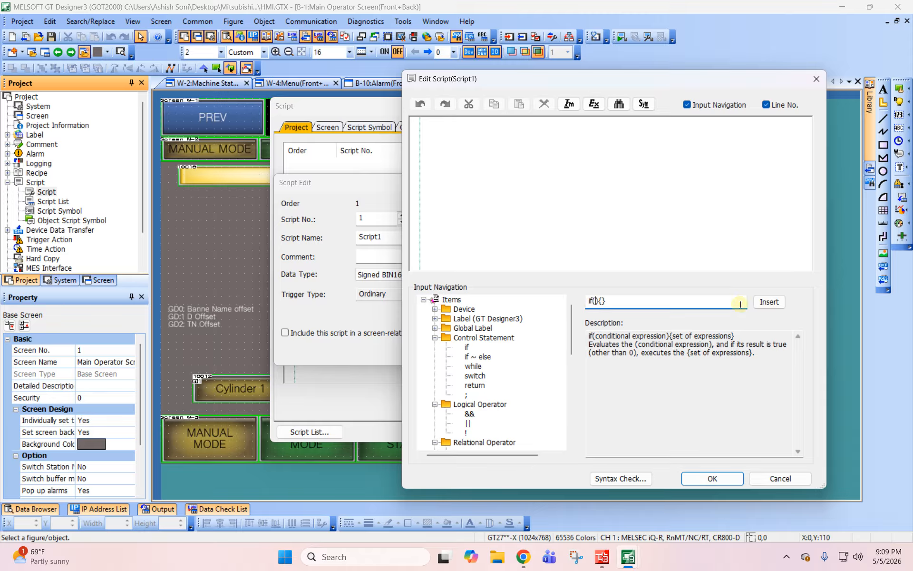
click(768, 301)
- Insert the word device condition [w:GD0]==0 between the parentheses of the if statement
click(442, 121)
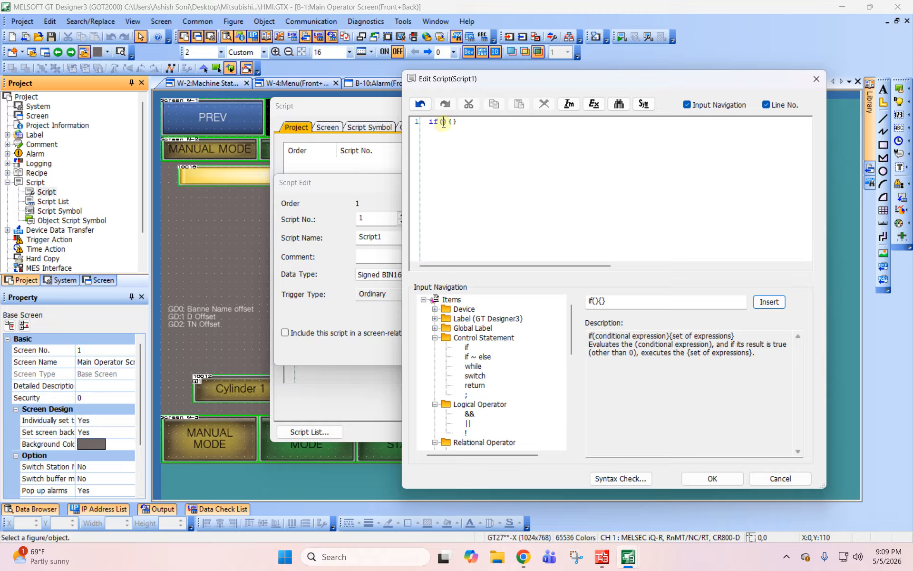
click(435, 310)
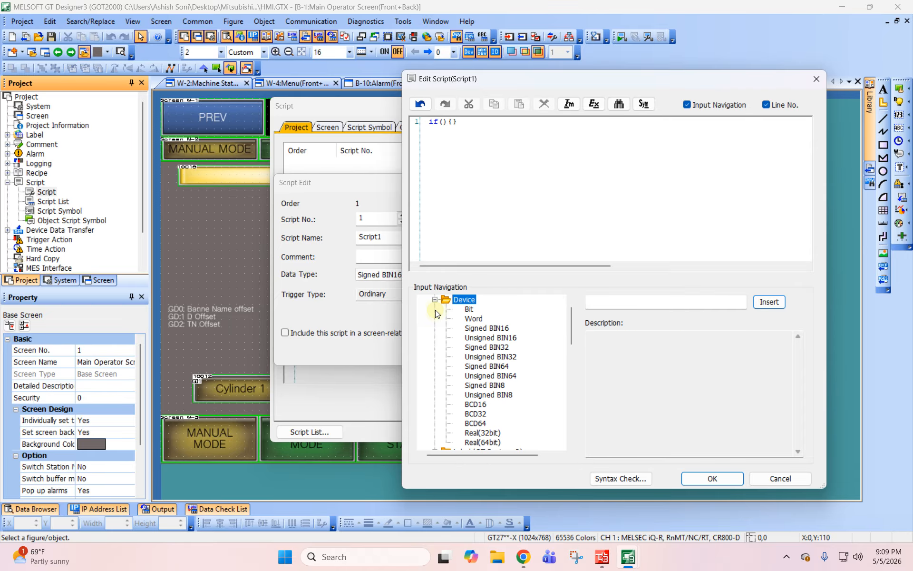
click(476, 321)
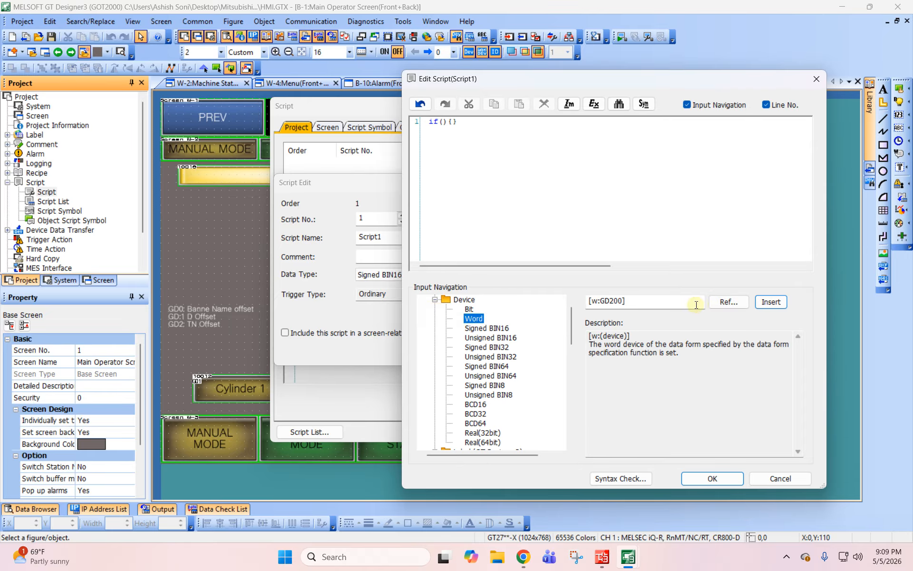
drag(623, 301, 610, 301)
text(0])
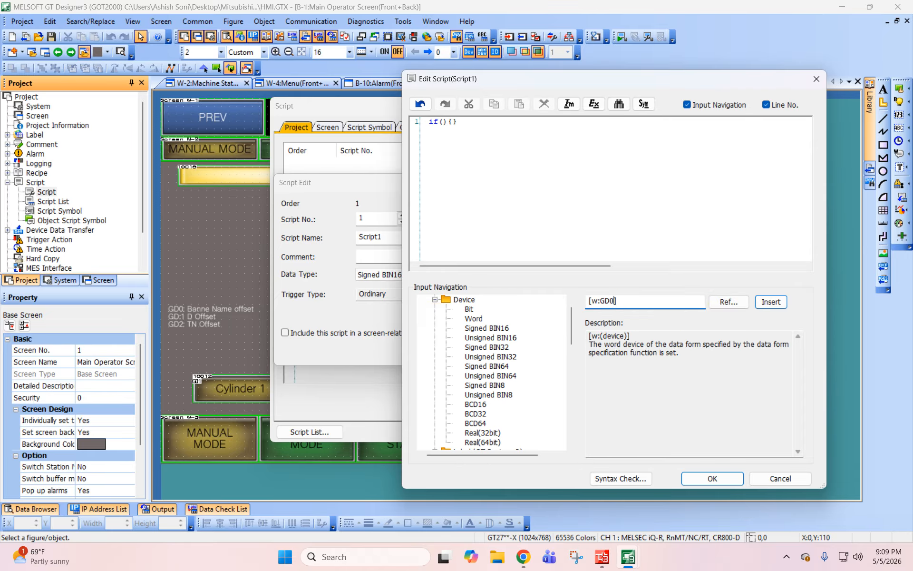
text(==0)
click(771, 302)
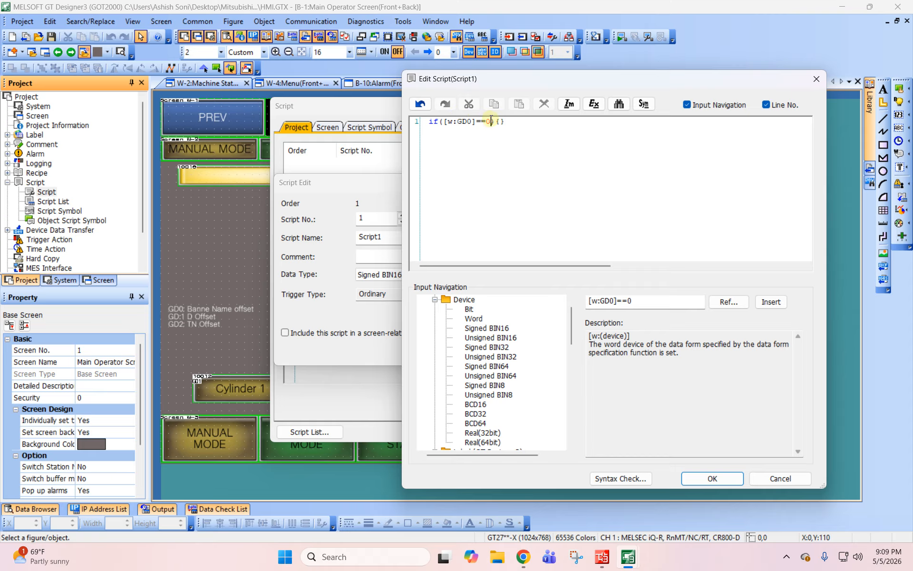
- Break the if statement's braces onto a new line and insert [w:GD1]==0 inside them
click(501, 122)
click(613, 301)
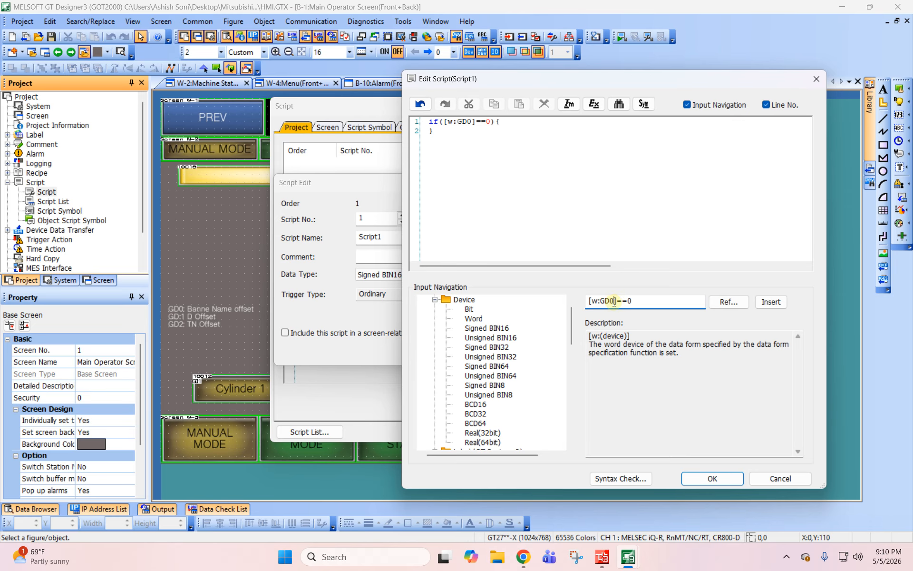
click(630, 299)
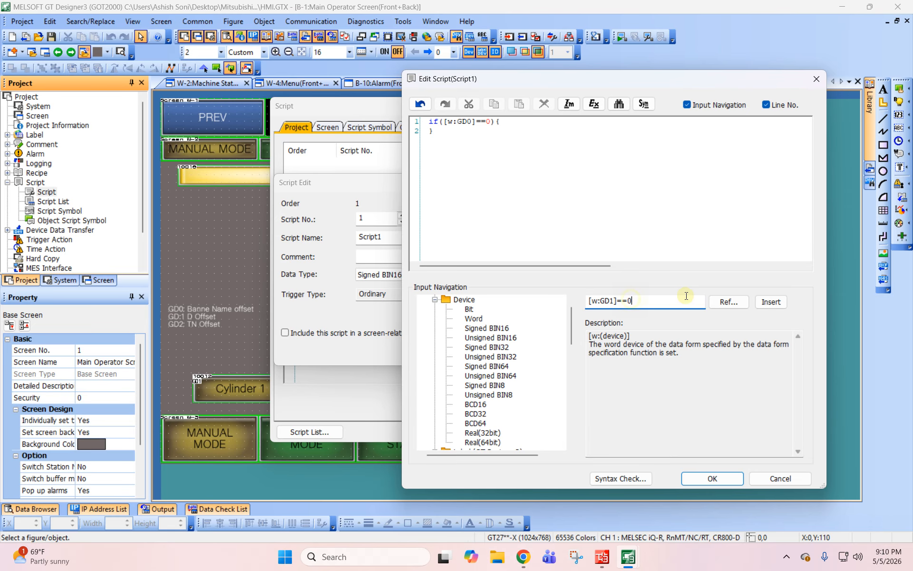
click(780, 303)
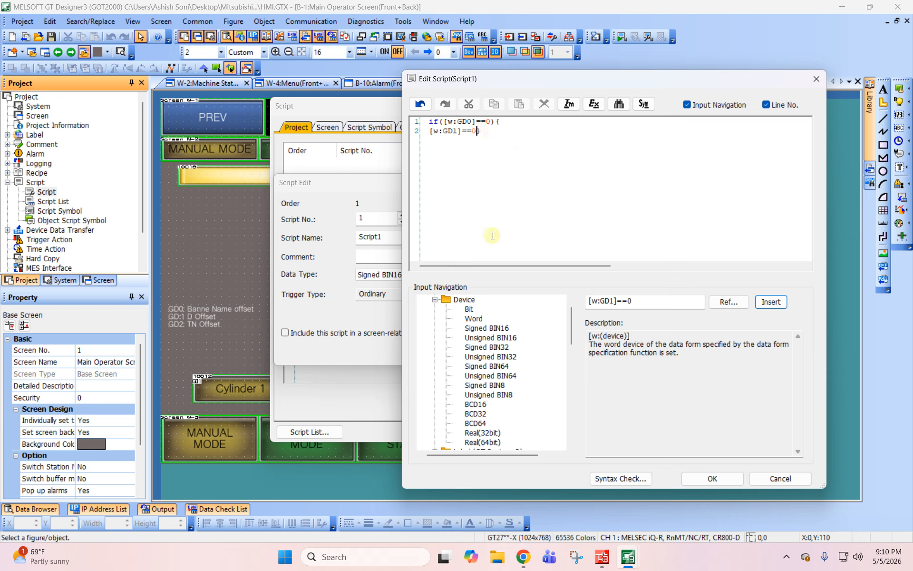
- Extend the statement inside the if braces with & [w:GD2]==0 after [w:GD1]==0
scroll(492, 413, down, 4)
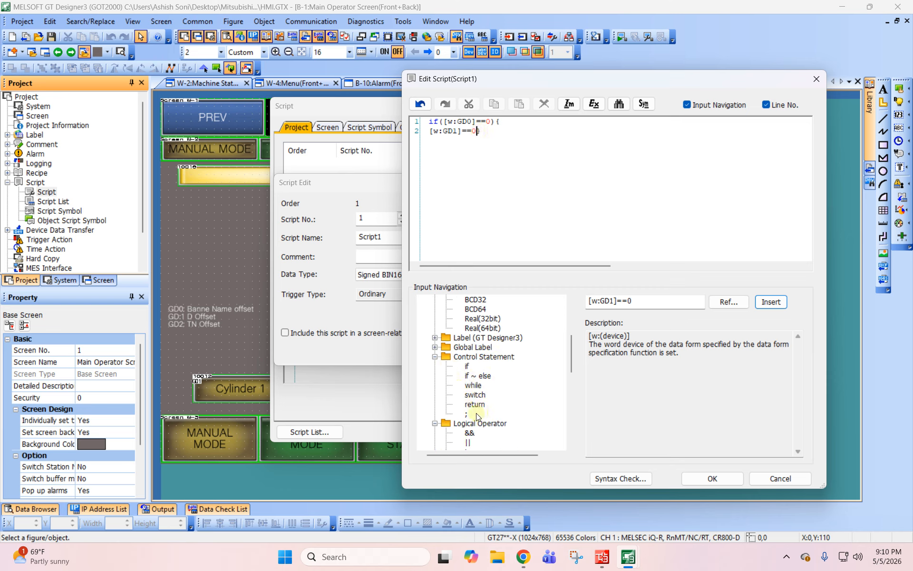
scroll(468, 424, down, 1)
scroll(468, 405, down, 8)
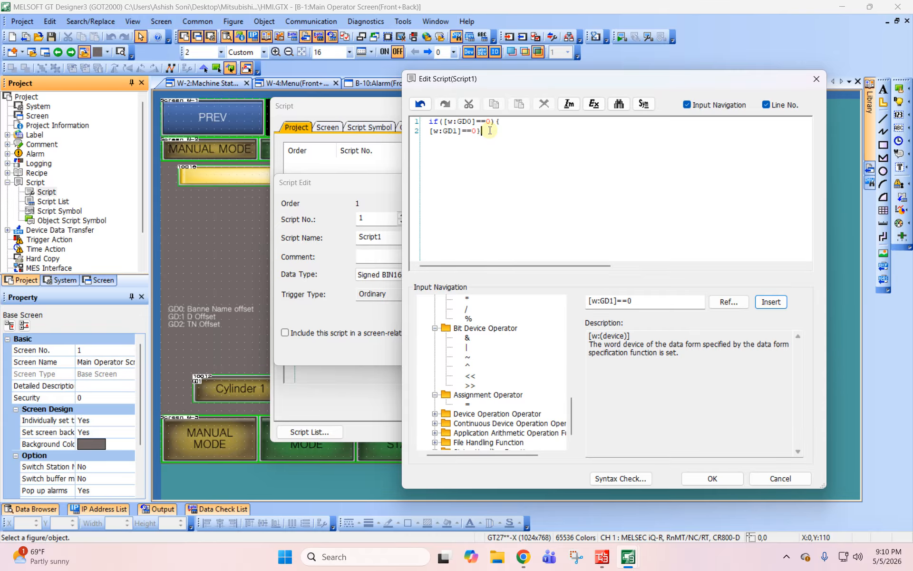
drag(633, 86, 670, 88)
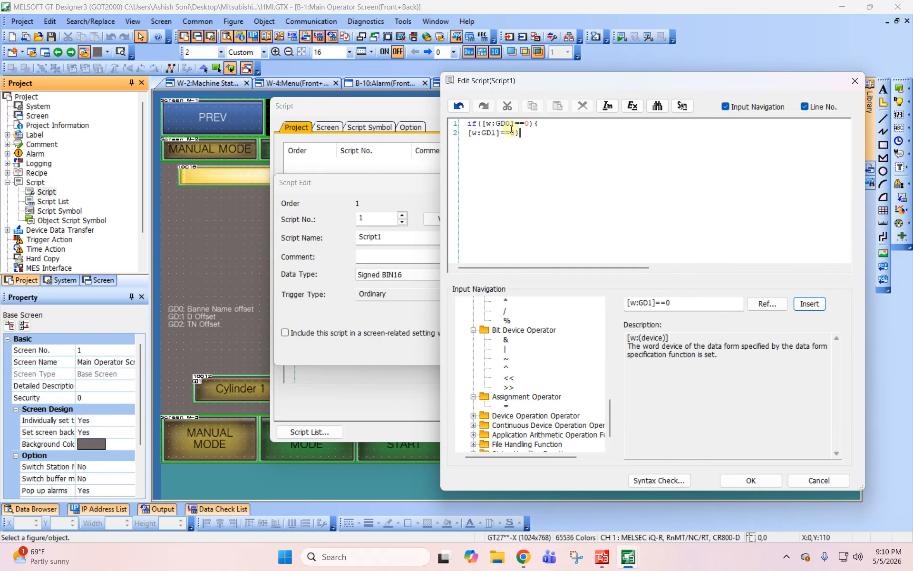
click(516, 132)
click(651, 303)
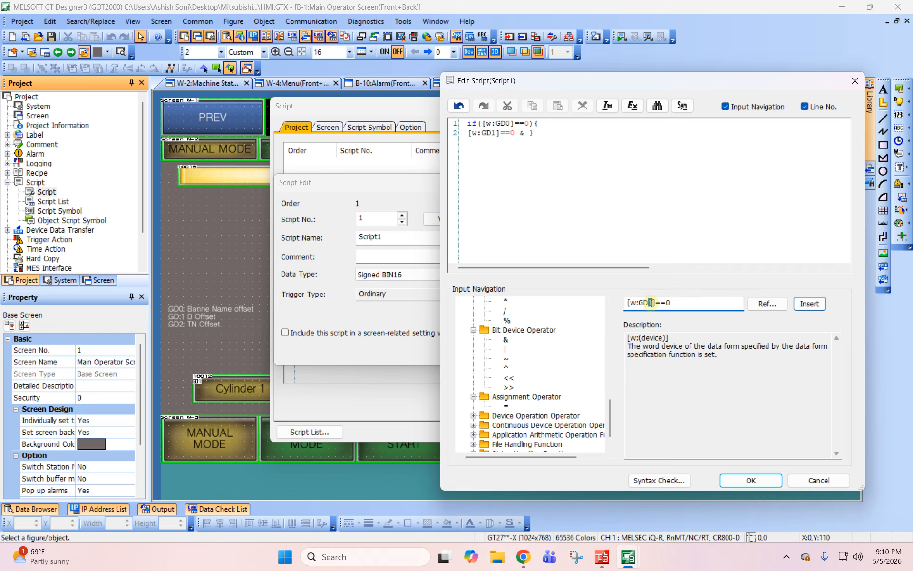
key(BackSpace)
text(2)
click(809, 304)
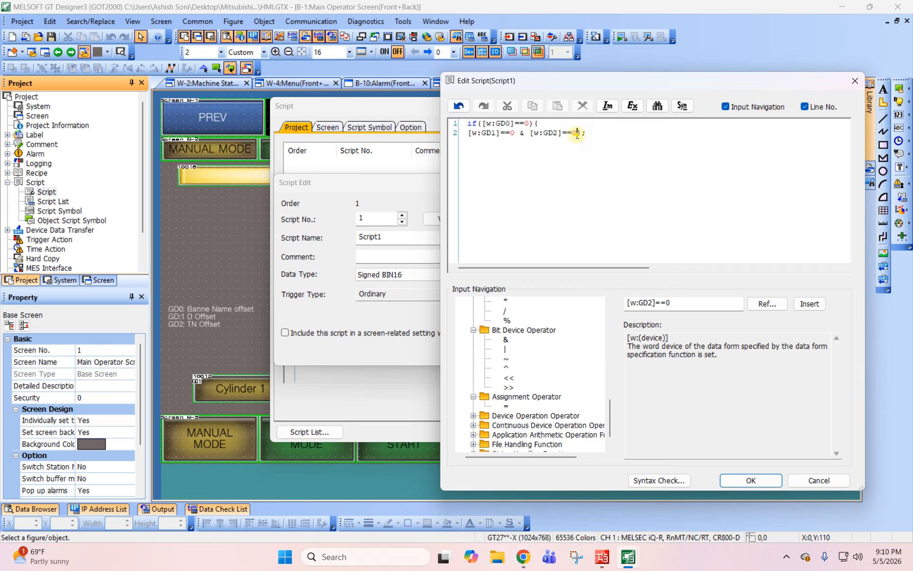
- Move the if statement's closing brace onto its own line and run a syntax check on the script
click(577, 132)
key(Return)
key(ctrl+a)
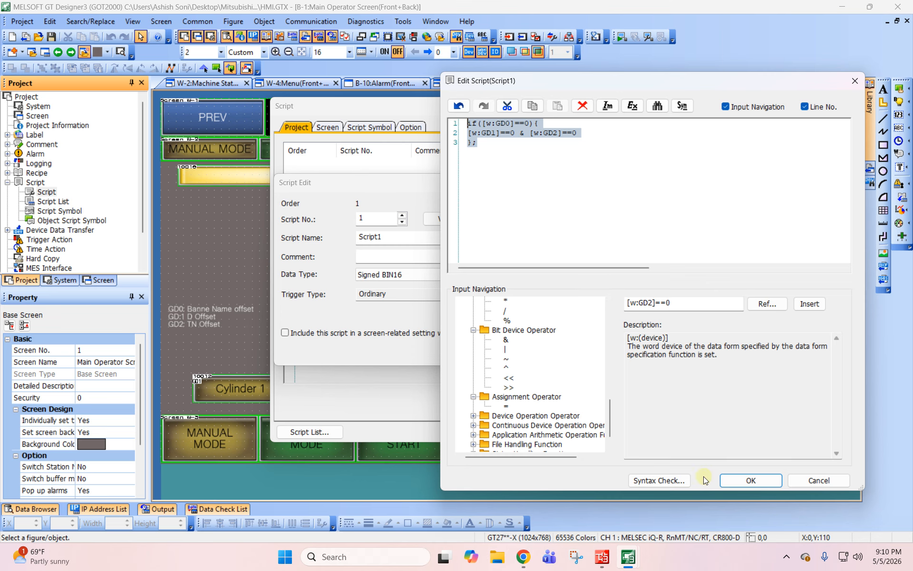
click(675, 480)
click(545, 240)
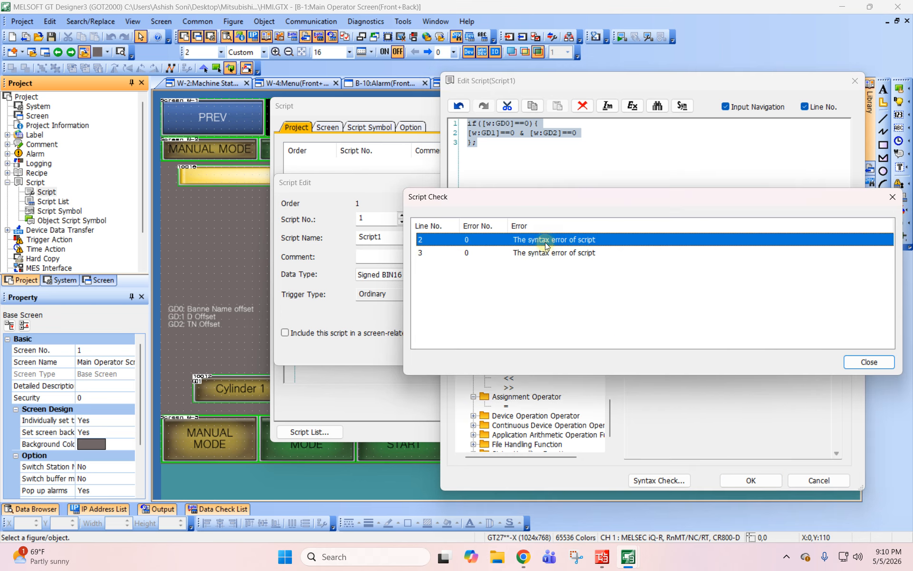
click(546, 254)
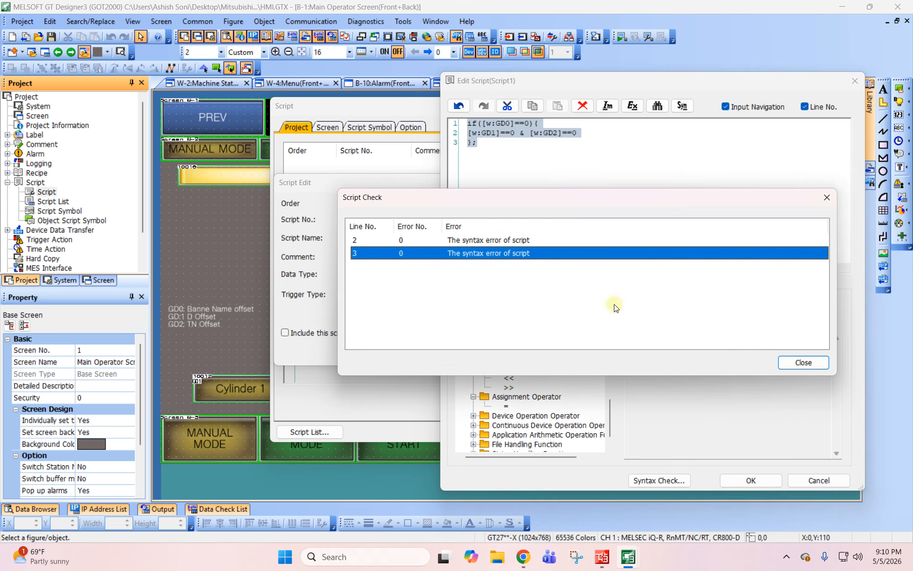
click(869, 362)
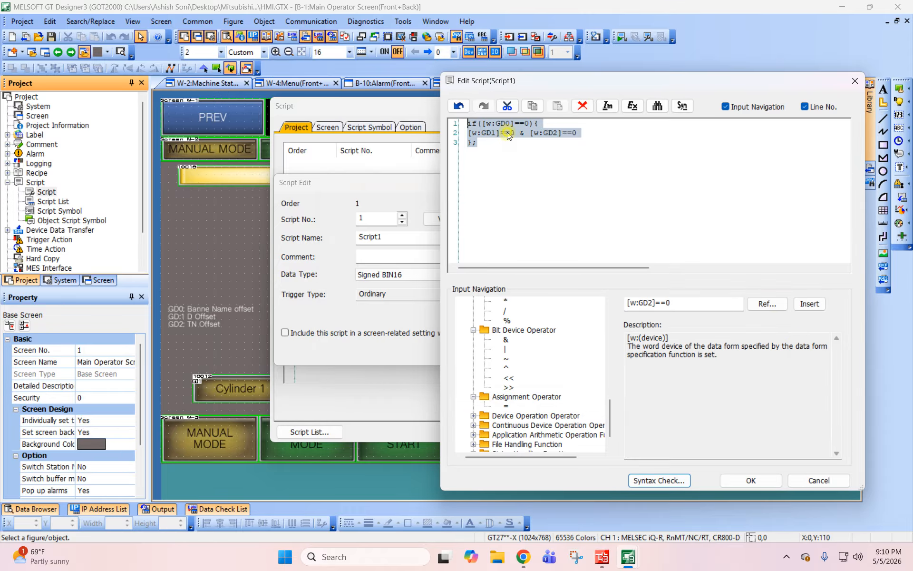
- Replace == with = for both GD1 and GD2 inside the braces and run the syntax check again
click(506, 134)
key(Delete)
click(559, 133)
key(Delete)
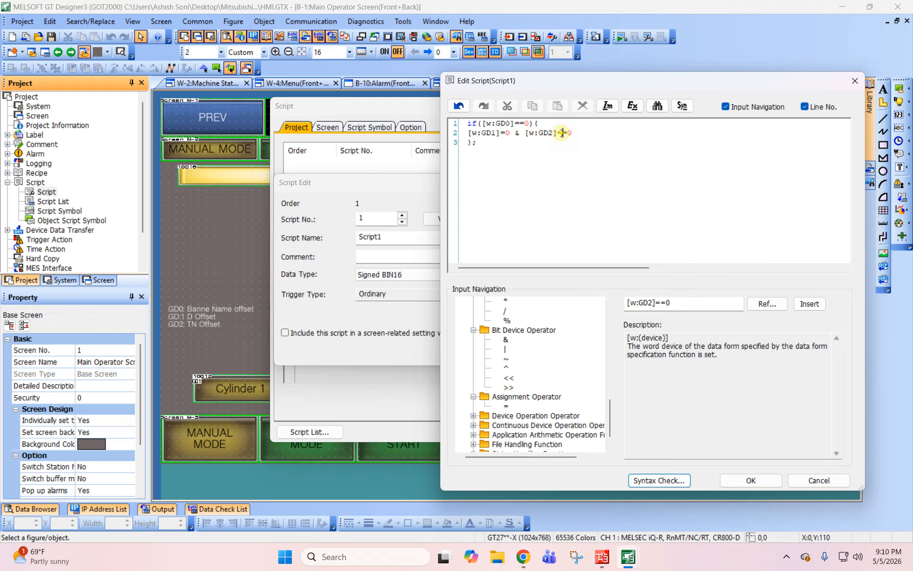
click(639, 484)
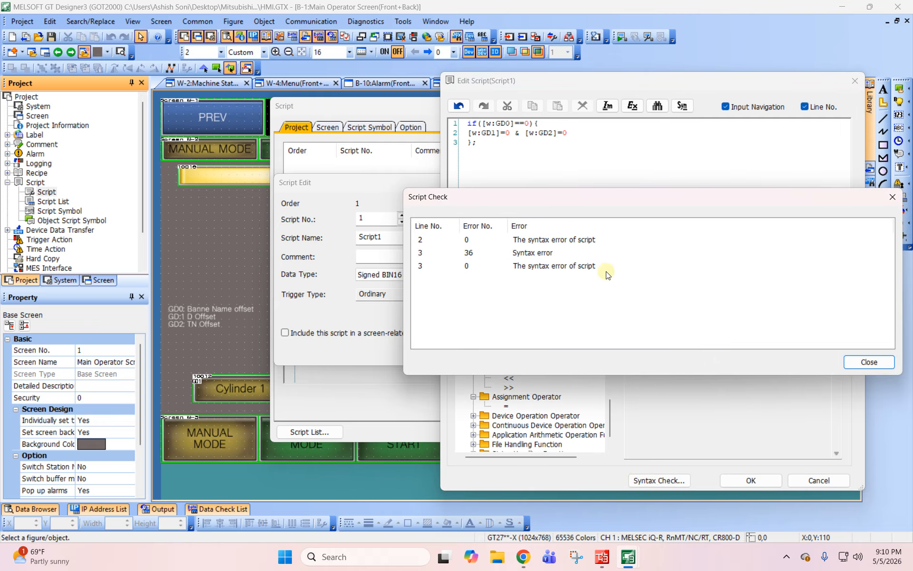
click(524, 253)
click(870, 363)
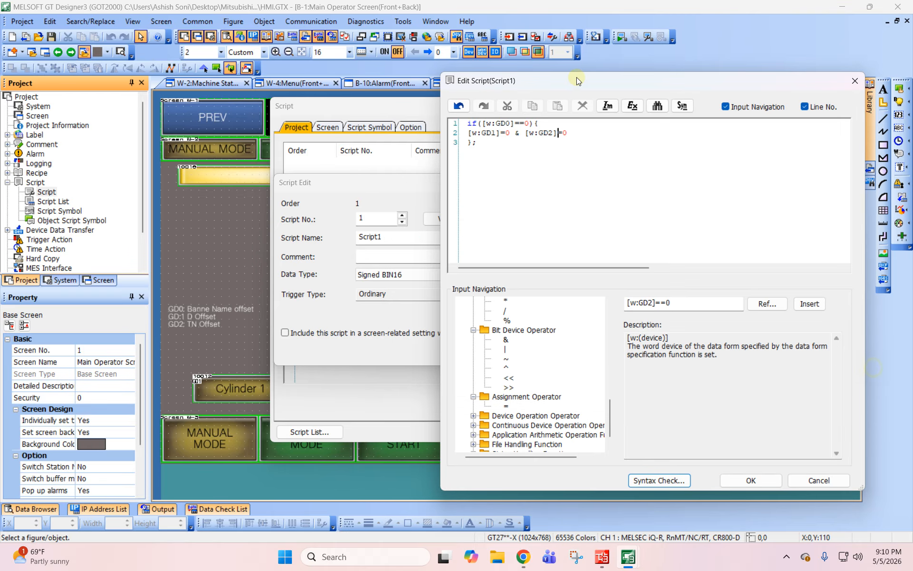
- Delete the & [w:GD2]=0 part from the statement inside the braces and recheck the script's syntax
drag(569, 134, 516, 134)
key(Delete)
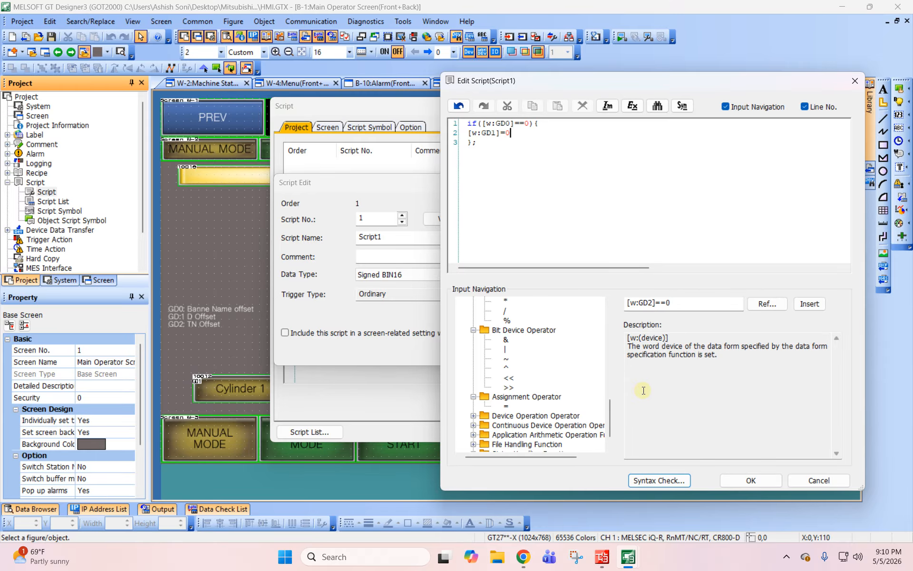
click(666, 484)
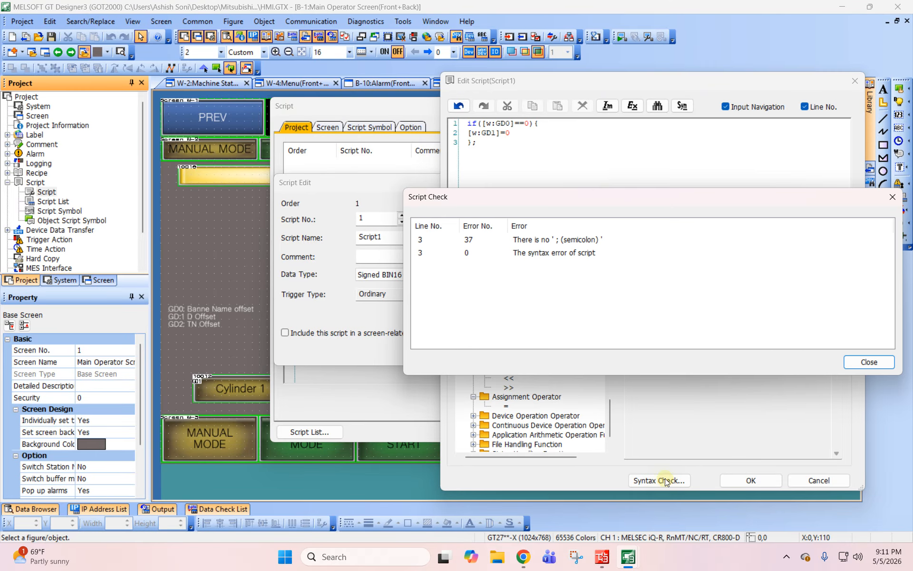
click(882, 363)
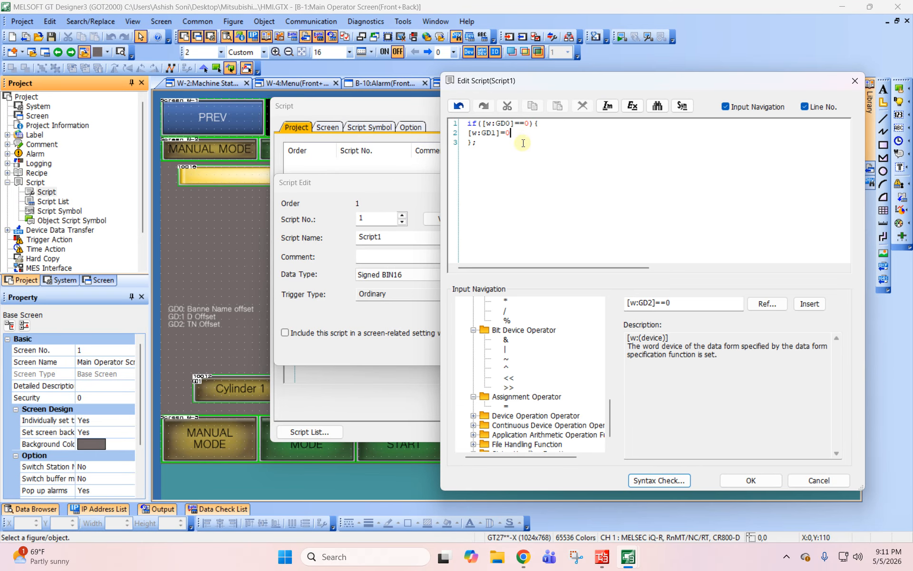
- Add a semicolon after [w:GD1]=0, remove the one after the closing brace, and check the syntax
text(;)
key(Down)
key(BackSpace)
click(659, 480)
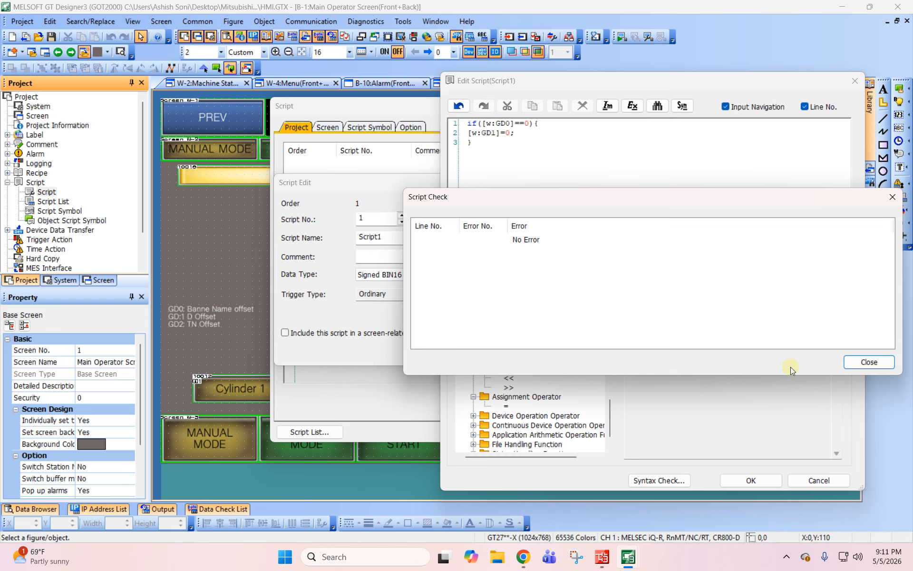
click(868, 365)
- Duplicate the [w:GD1]=0; assignment on the same line, change the copy to GD2, and check the syntax
click(517, 132)
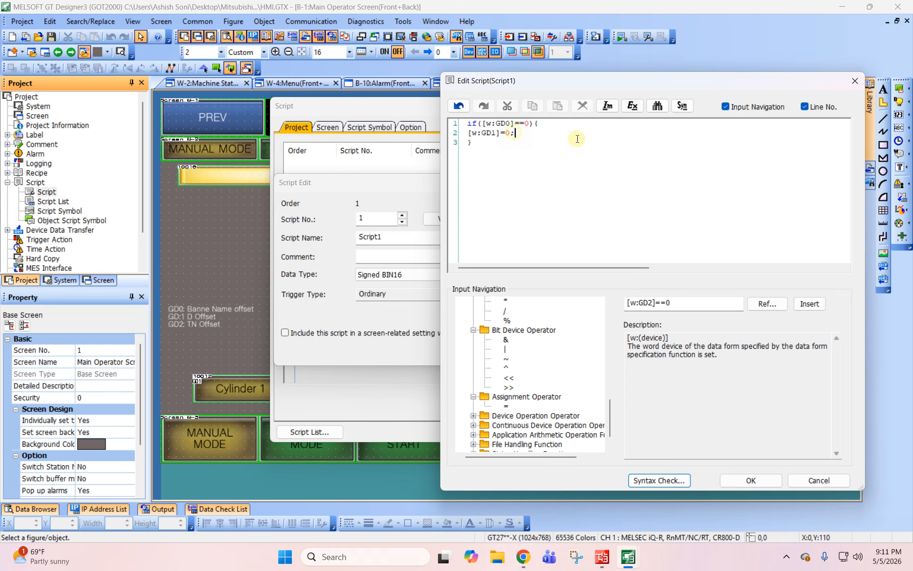
drag(514, 134, 459, 131)
key(ctrl+c)
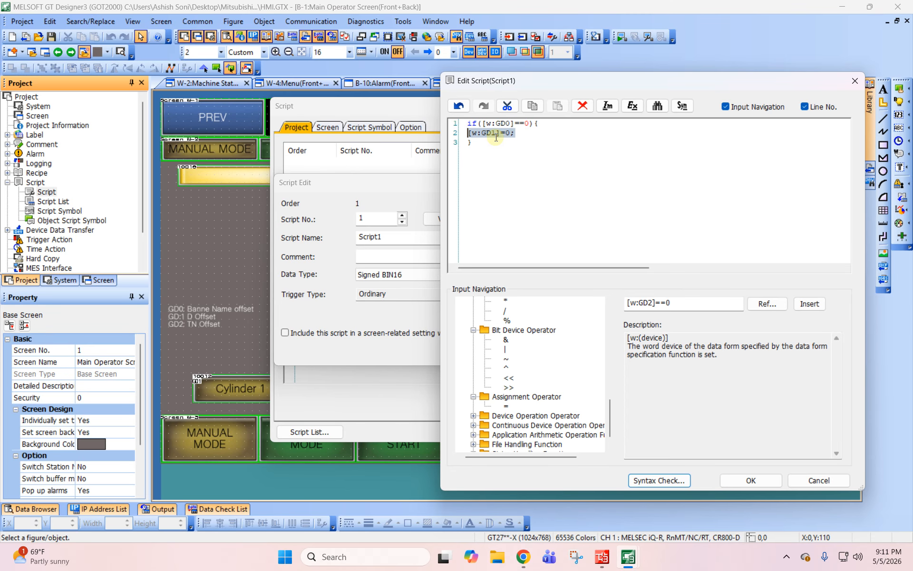
click(530, 134)
key(ctrl+v)
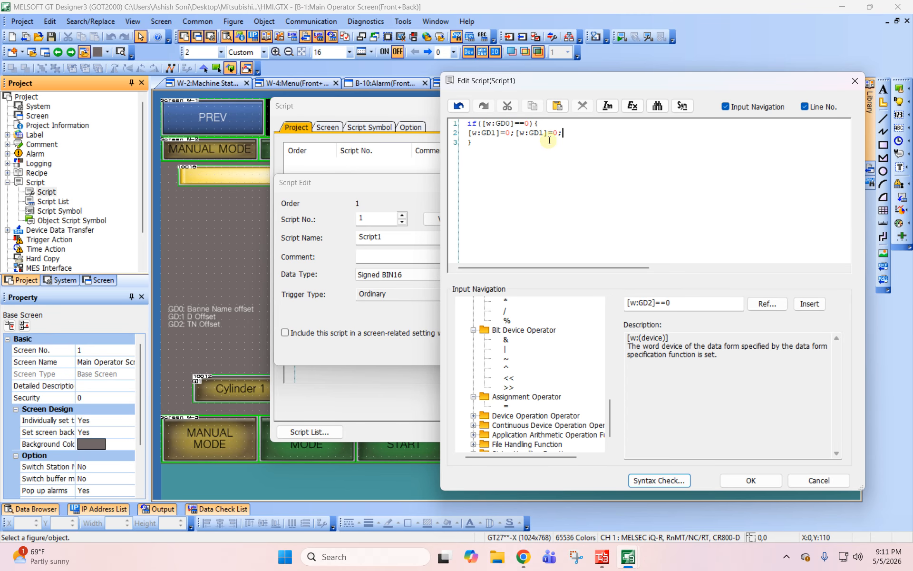
click(542, 133)
key(BackSpace)
text(2)
click(553, 134)
click(688, 478)
click(865, 361)
- Accept the finished script code and confirm the script settings back to the operator screen
key(ctrl+a)
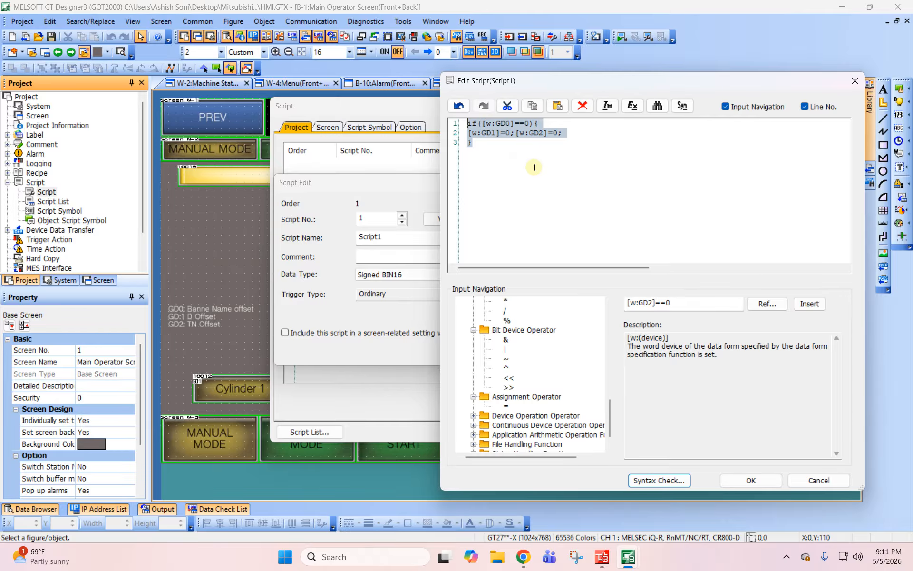
click(477, 139)
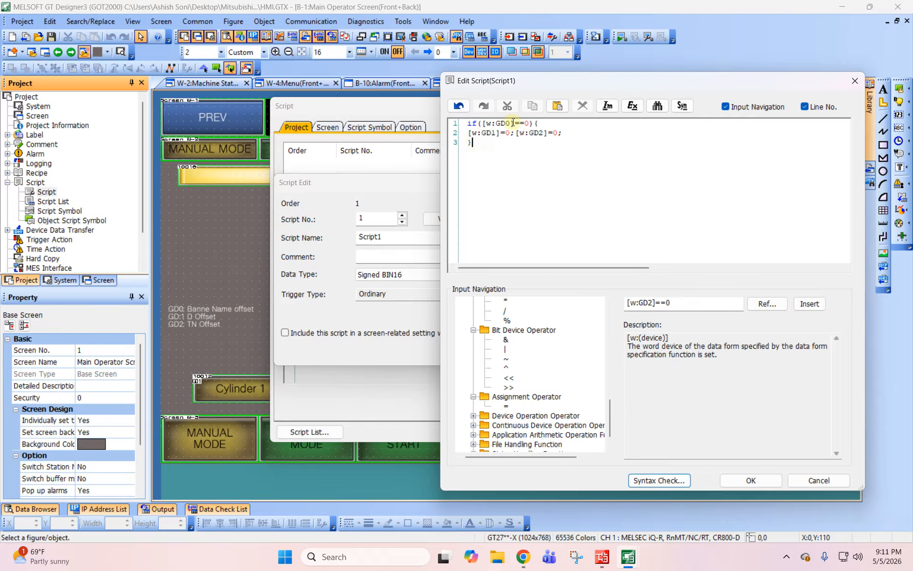
click(751, 480)
click(537, 353)
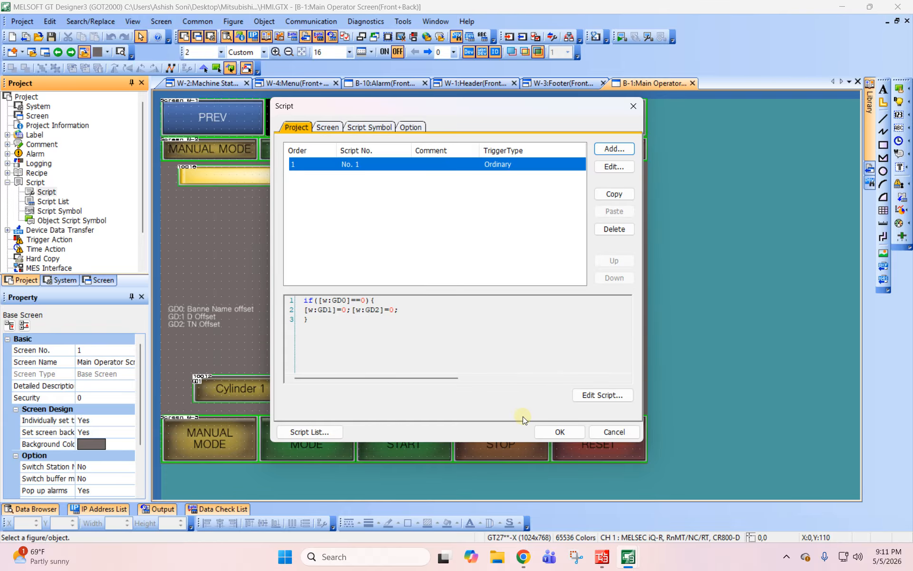
click(557, 432)
- Examine the GD1, GD2 and GD0 word set values in the Cylinder 2, Cylinder 3 and Cylinder 4 switch actions
click(232, 180)
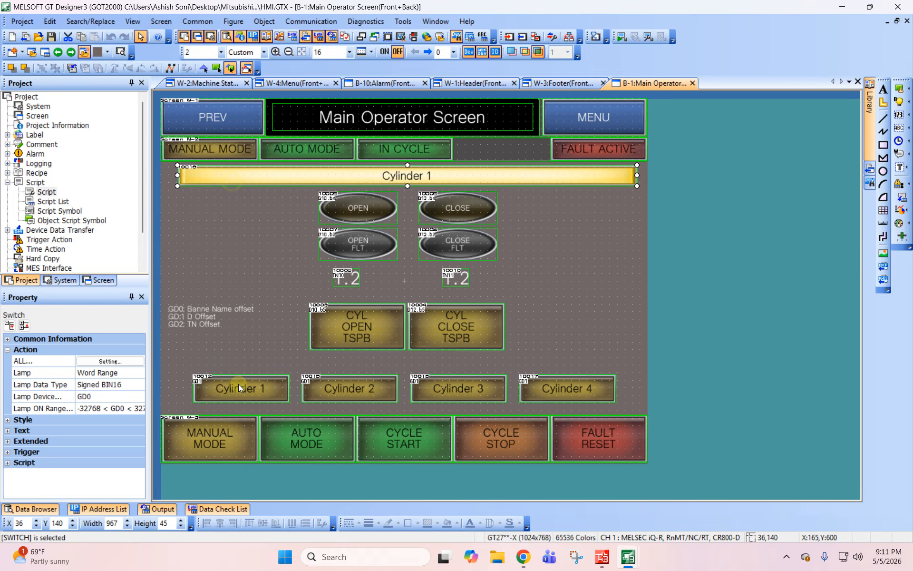
double_click(355, 391)
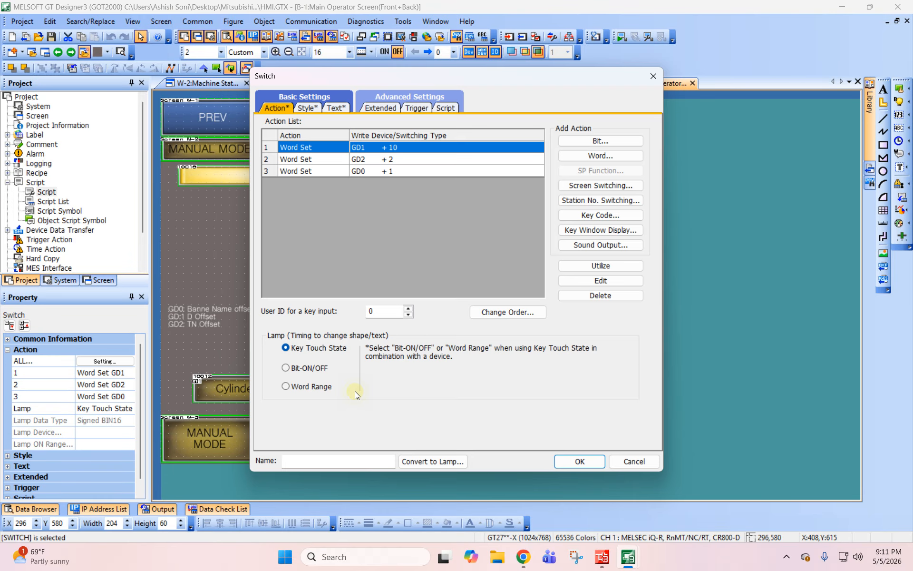
click(379, 161)
click(382, 150)
key(Escape)
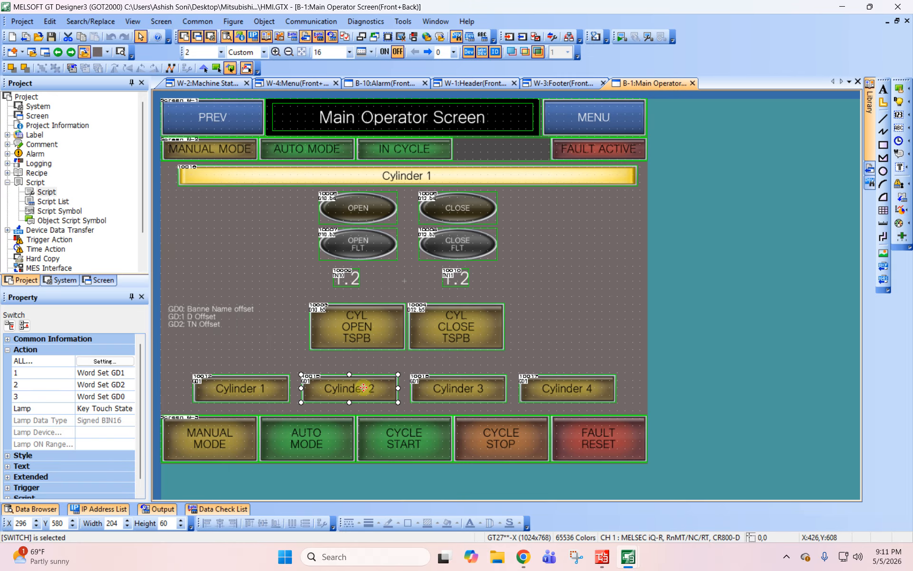
double_click(451, 402)
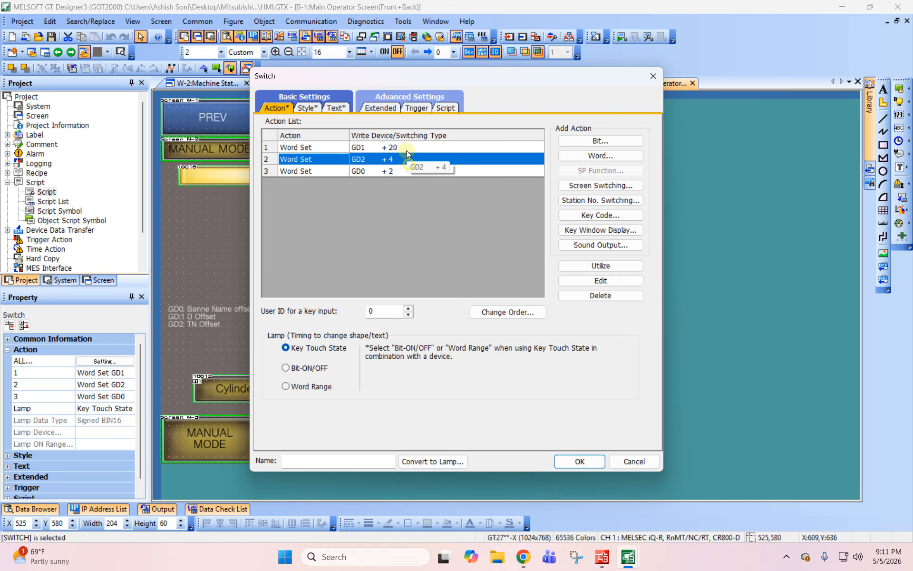
key(Escape)
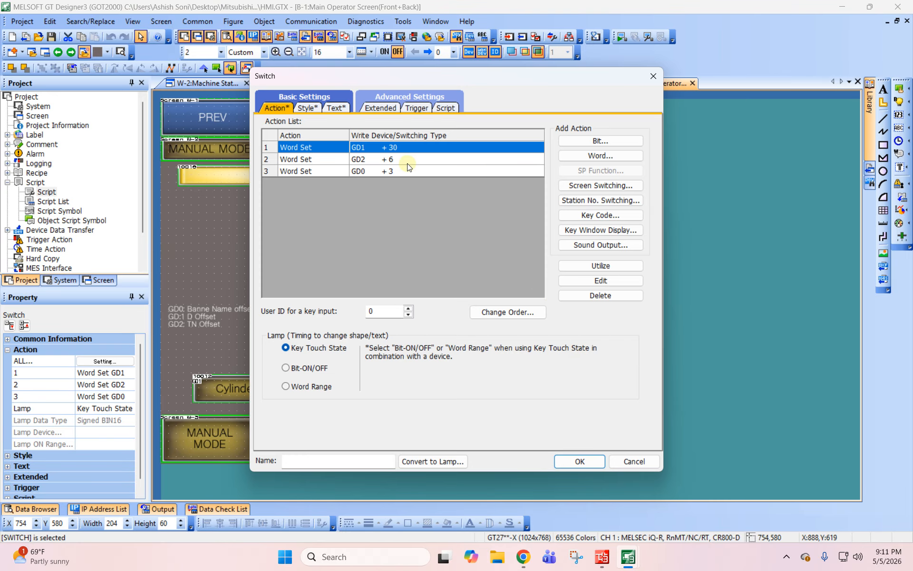
click(407, 161)
click(402, 147)
key(Escape)
click(348, 383)
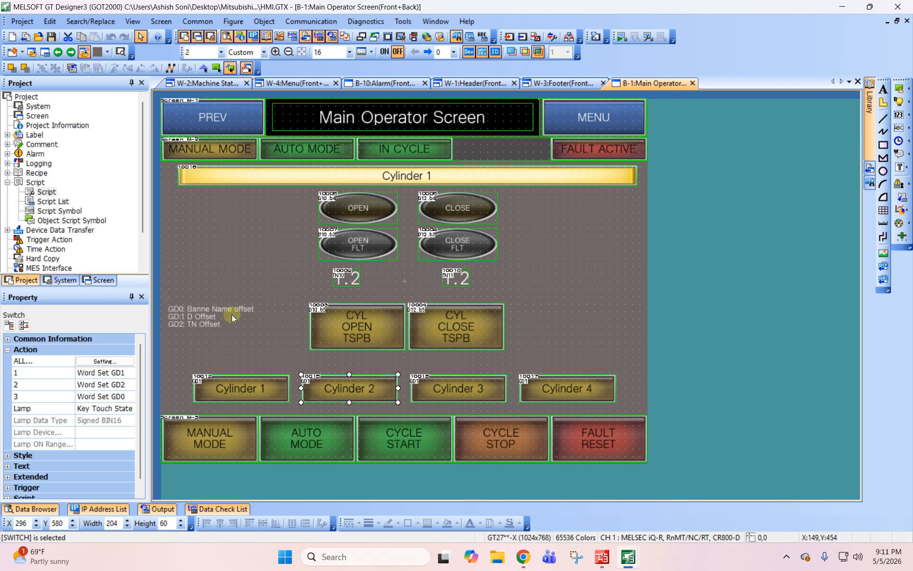
- Copy the numerical display below the OPEN FLT lamp and paste it beside the GD0 offset label text
click(345, 279)
key(ctrl+c)
key(ctrl+v)
click(238, 301)
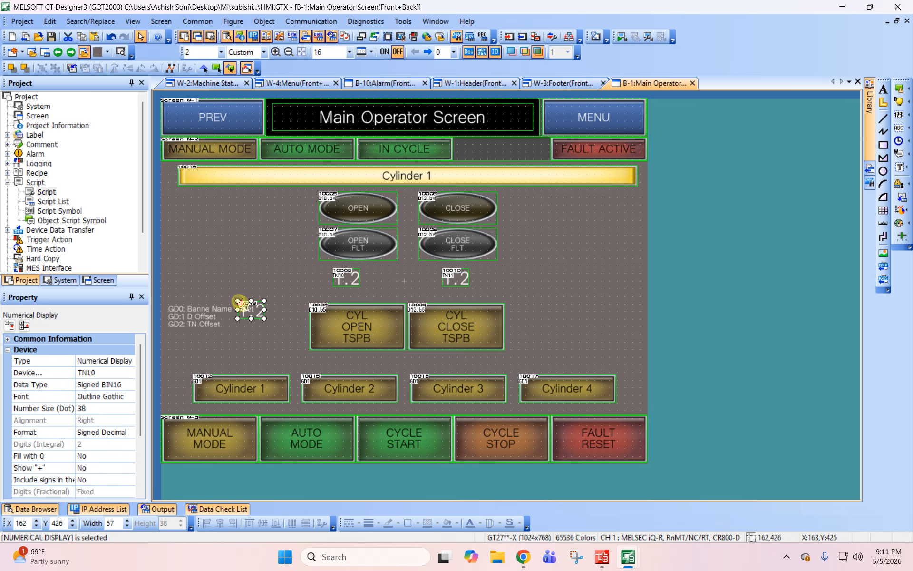
- Set the pasted numerical display's device to GD0 and turn off its offset
double_click(249, 309)
double_click(370, 157)
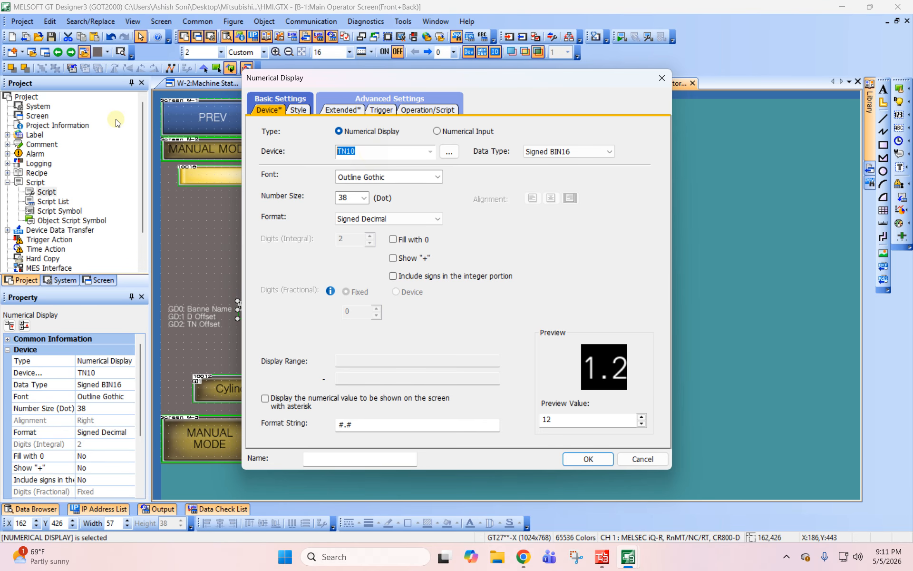
text(GD0)
key(Tab)
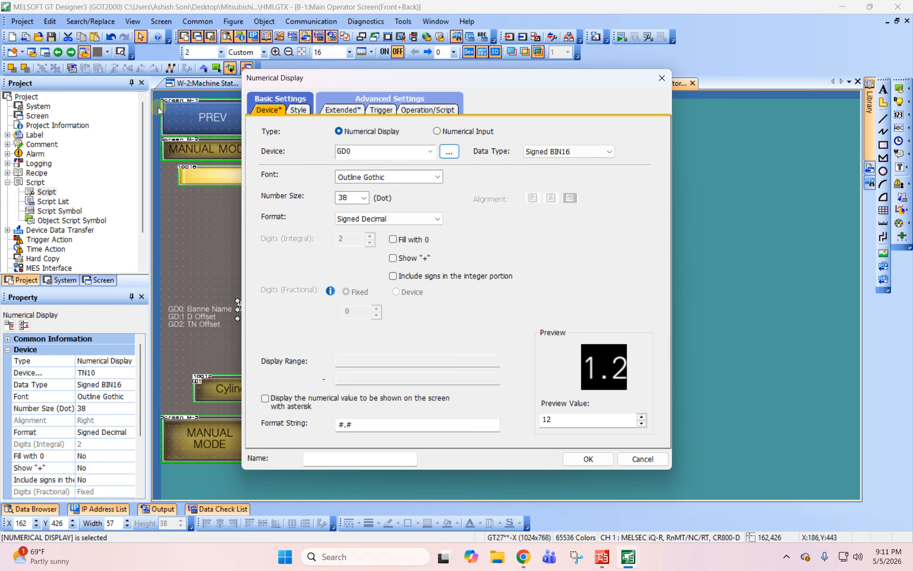
click(339, 110)
click(296, 171)
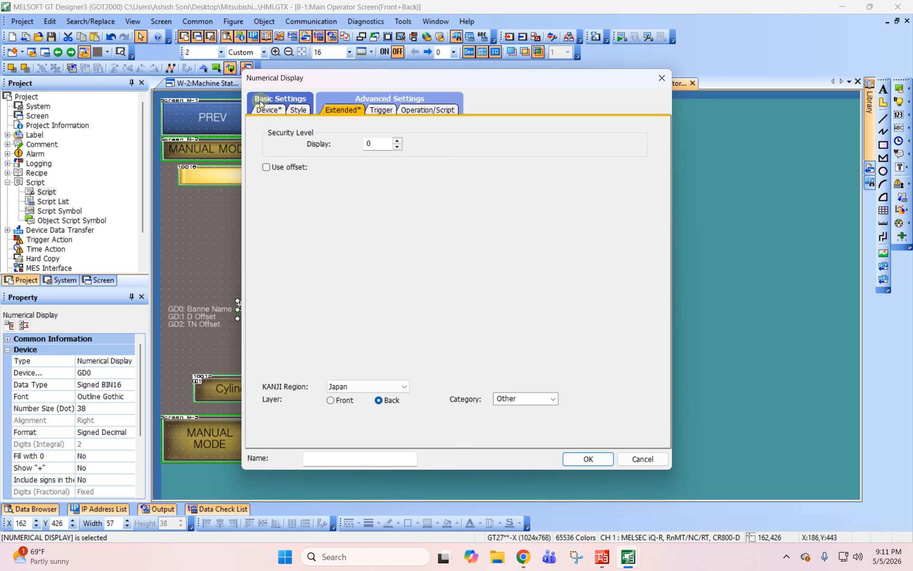
- Set the GD0 numerical display's format string to # and apply the settings
click(269, 110)
drag(250, 79, 445, 88)
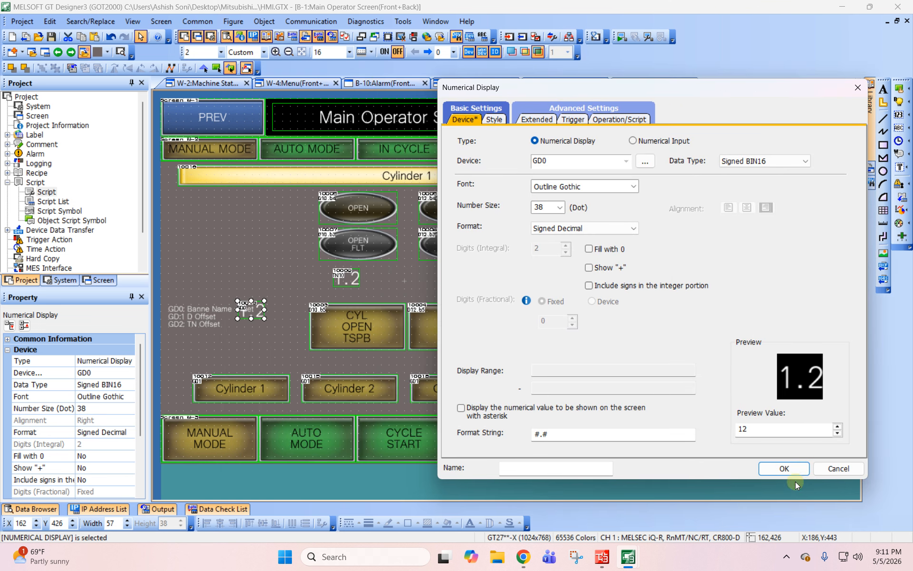
double_click(615, 436)
text(#)
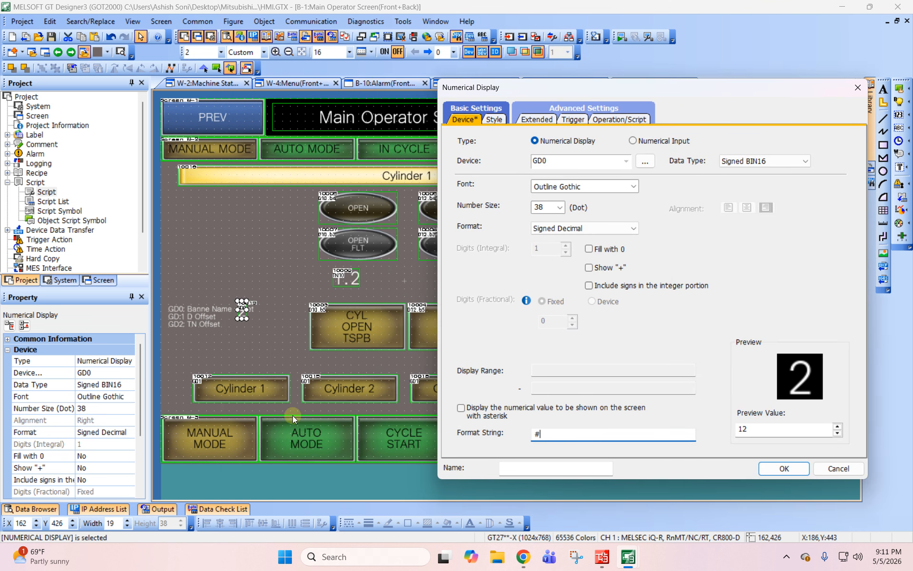
click(786, 469)
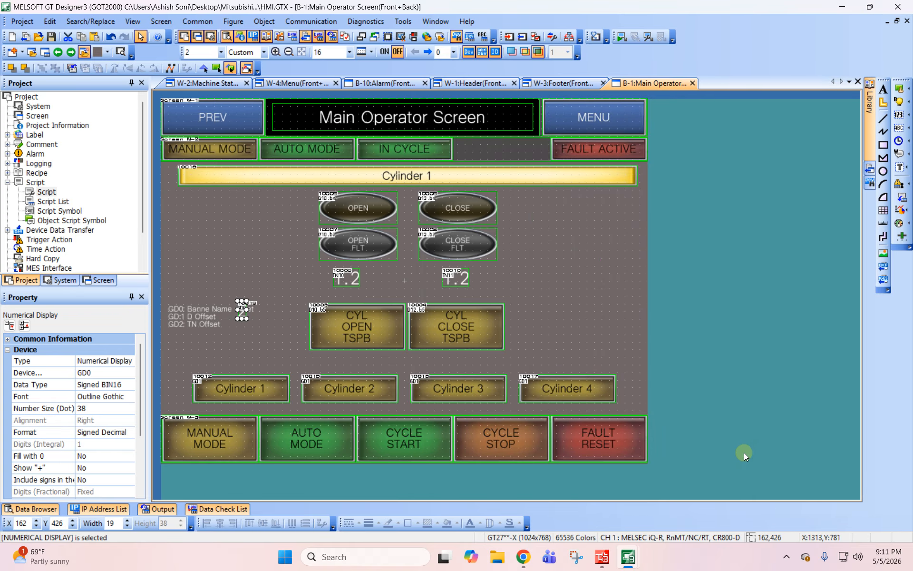
- Set the preview value of the GD0 numerical display to 1 and apply it
double_click(243, 310)
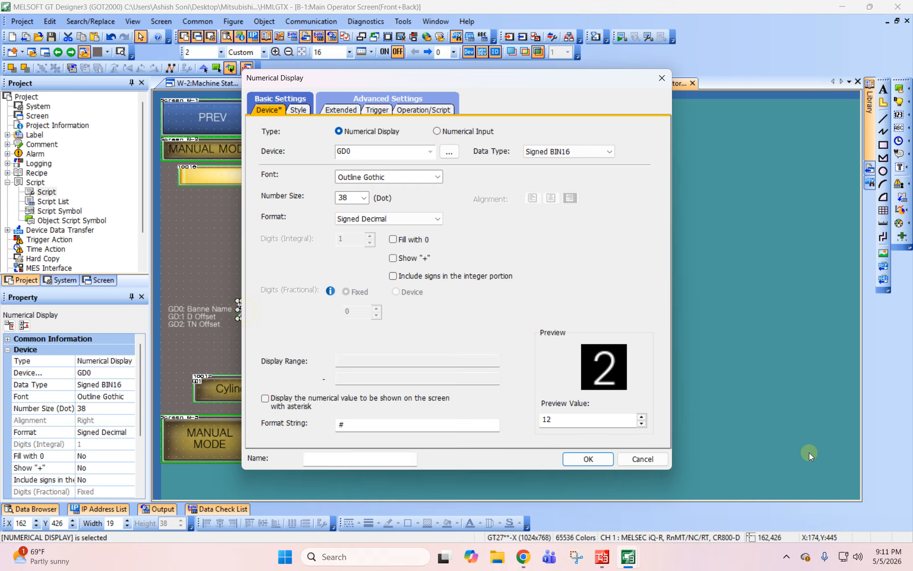
double_click(594, 419)
text(1)
click(588, 459)
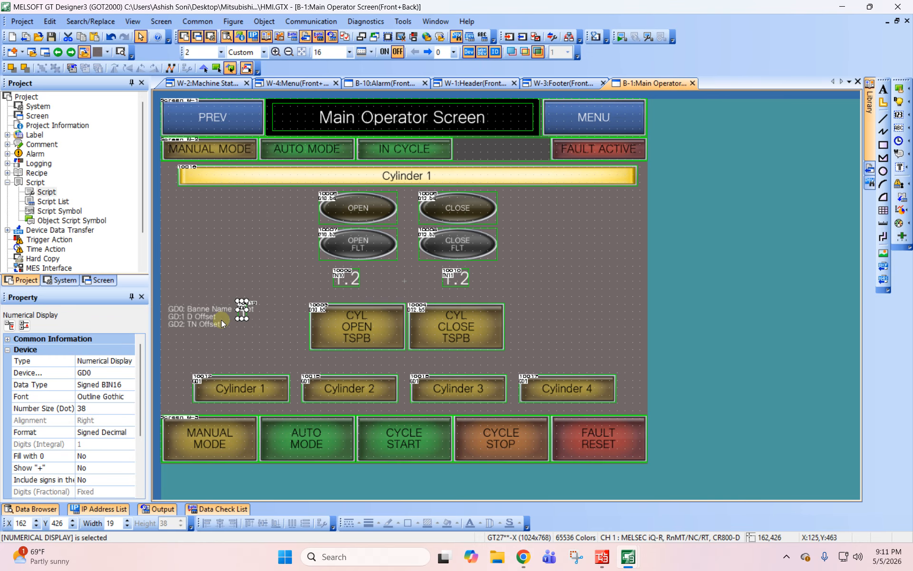
- Duplicate the GD0 numerical display directly below itself and set the copy's device to GD1
drag(242, 311, 242, 330)
double_click(242, 326)
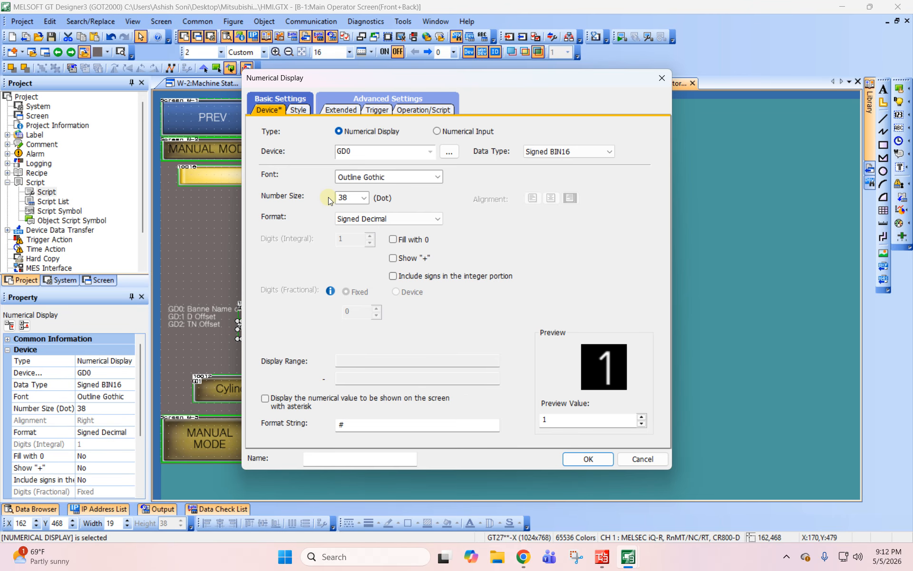
click(348, 152)
key(BackSpace)
text(1)
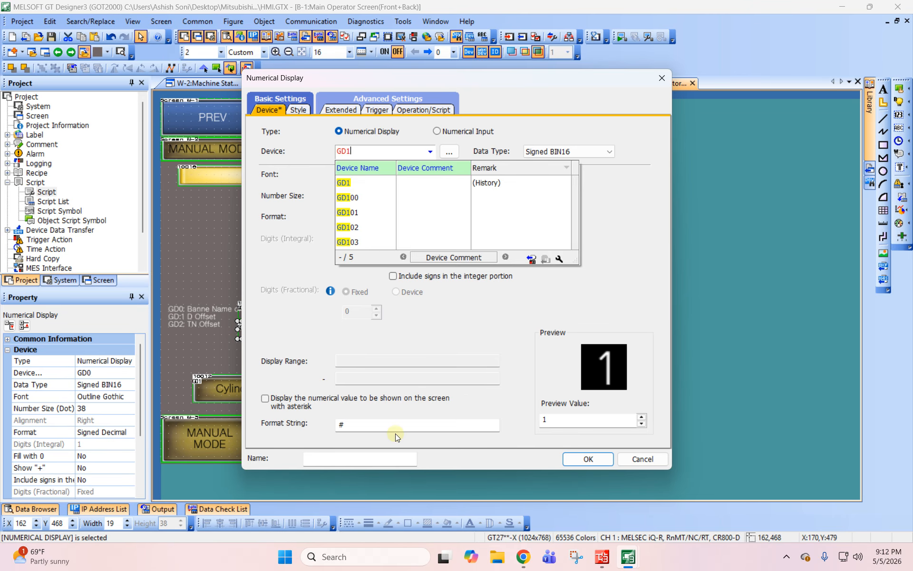
- Set the GD1 numerical display's format string to ## and its preview value to 12, and apply the settings
click(395, 428)
click(395, 428)
text(##)
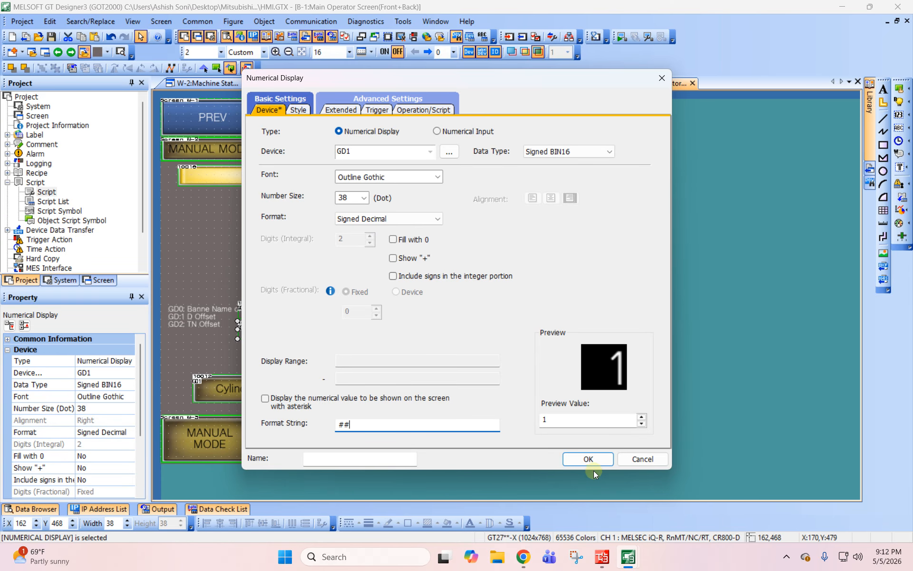
click(564, 422)
text(2)
click(586, 458)
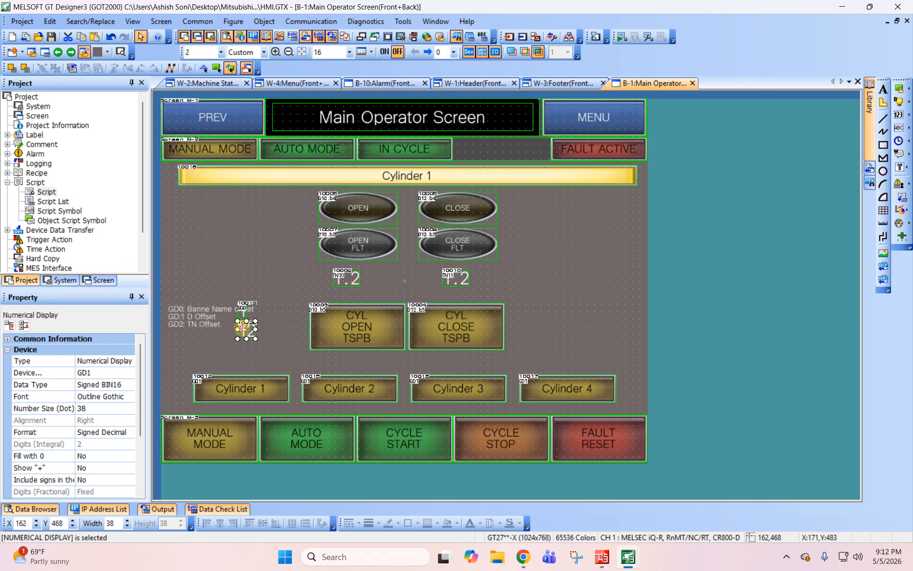
- Duplicate the GD1 numerical display directly below itself and set the copy's device to GD2
drag(243, 327, 244, 352)
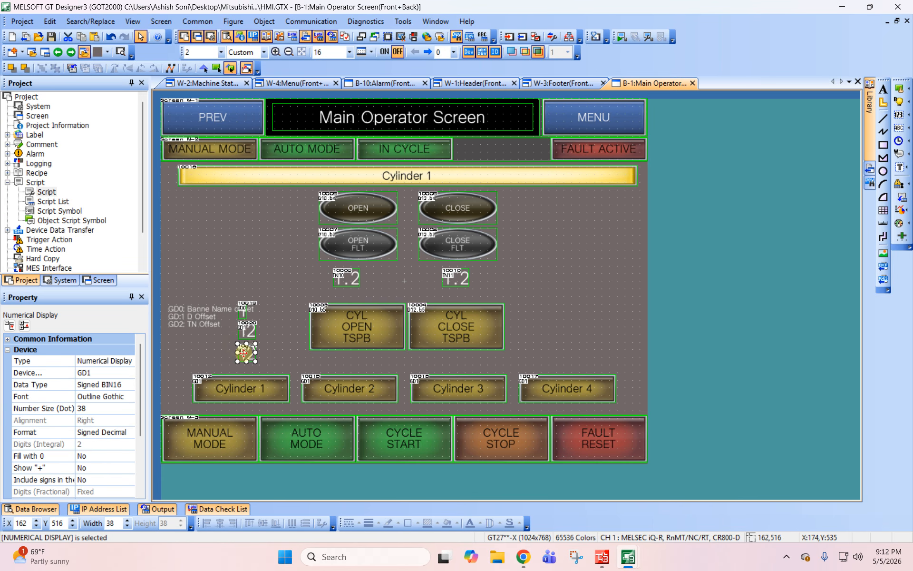
double_click(243, 352)
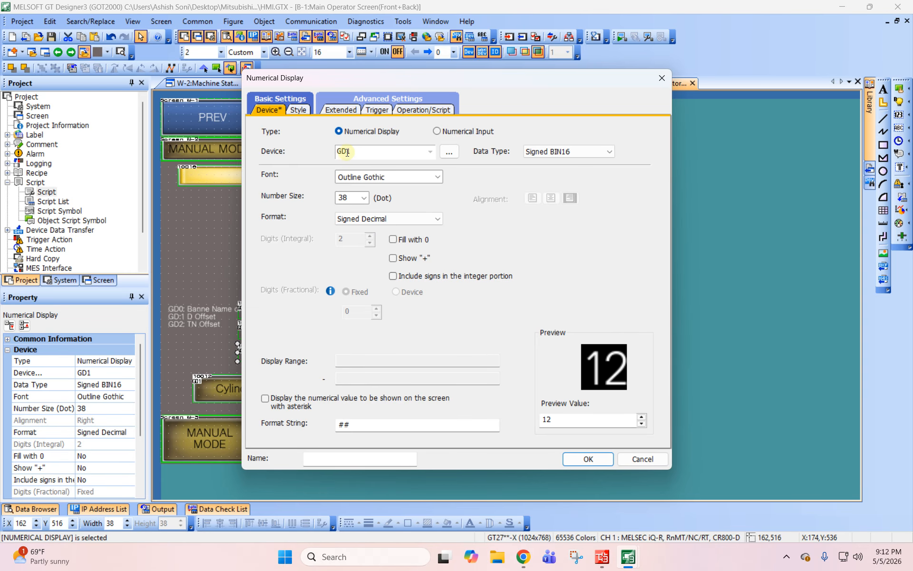
drag(348, 152, 389, 155)
text(2)
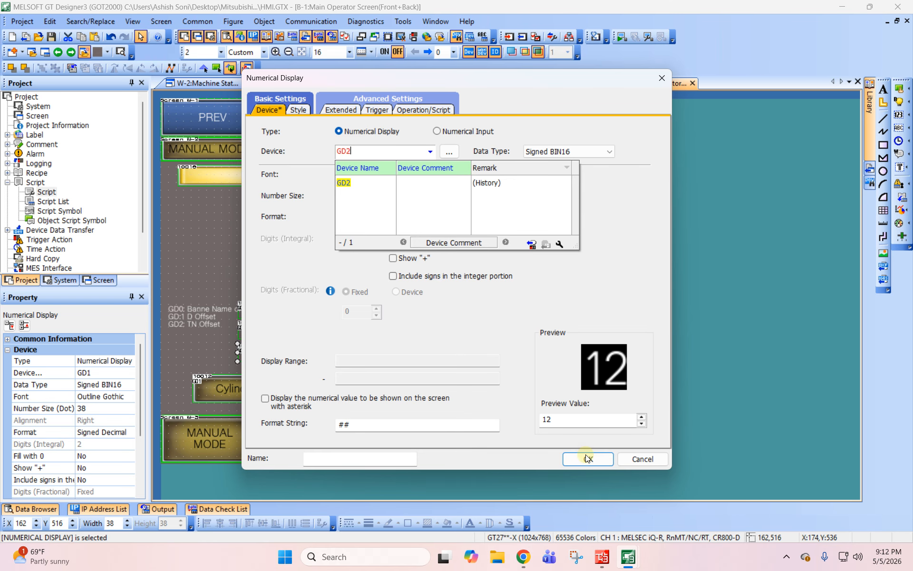
click(270, 242)
click(587, 458)
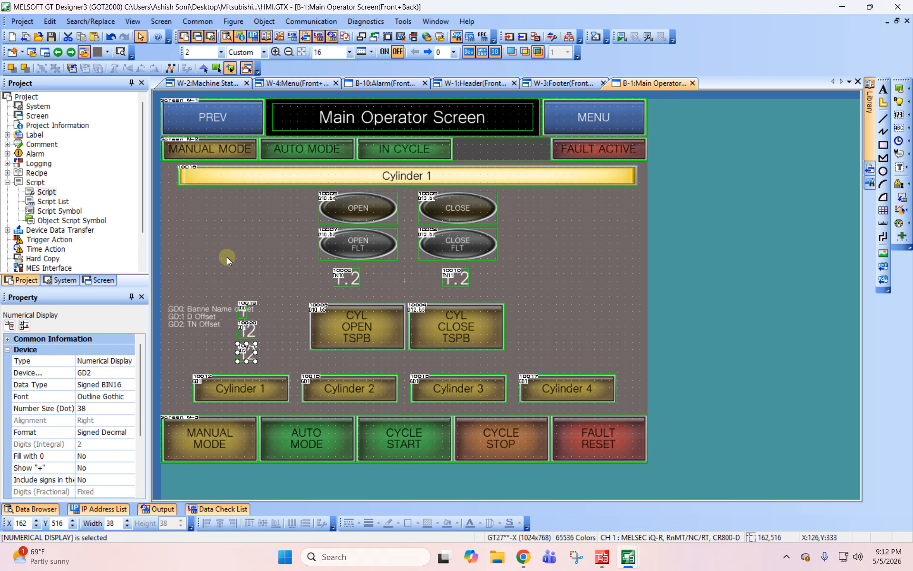
- Move the three offset numerical displays together to the right so they clear the offset label text
click(227, 256)
drag(287, 378, 288, 379)
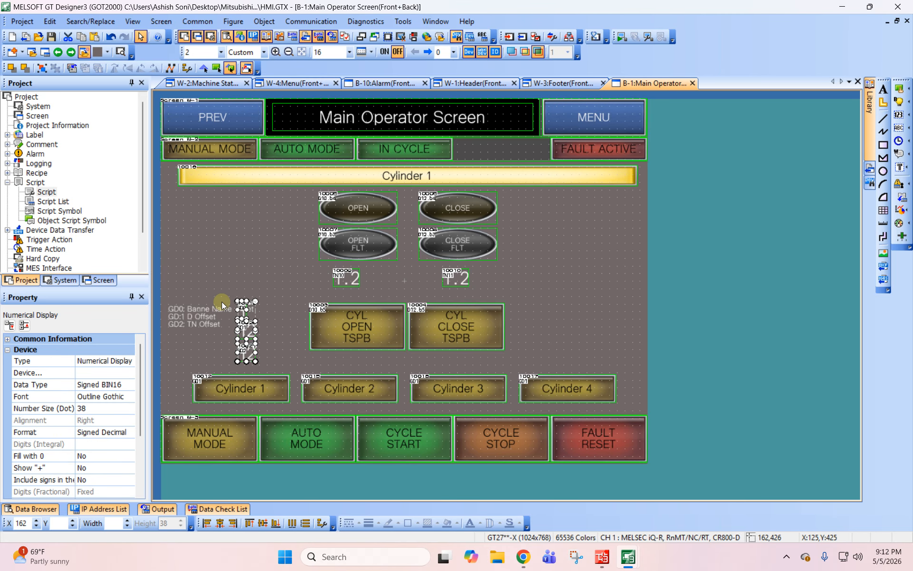
drag(242, 306, 267, 307)
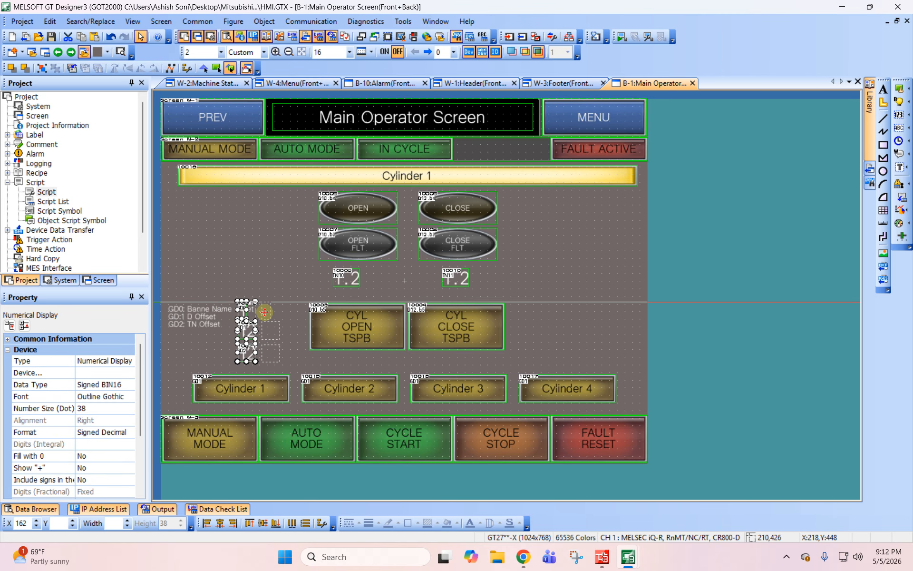
click(258, 264)
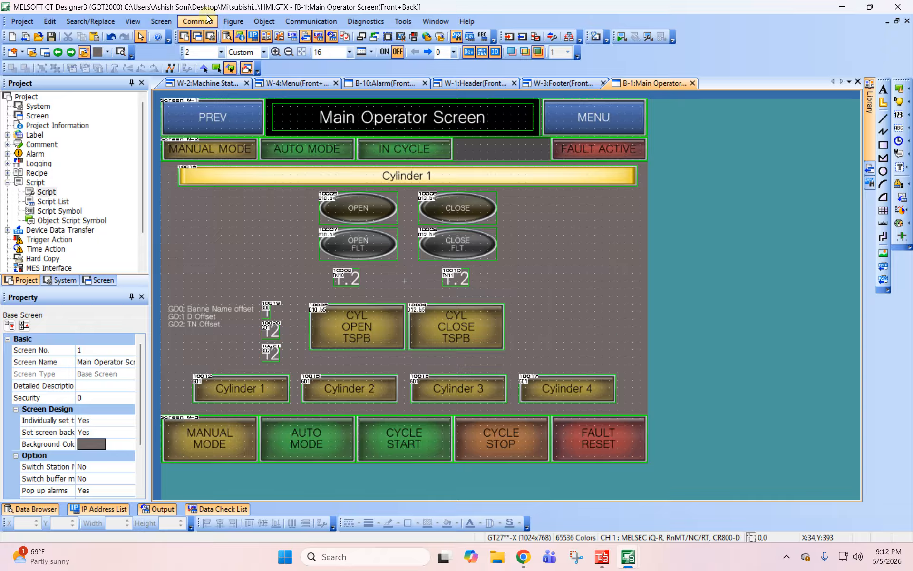
- Switch to GX Works3 and start the PLC program simulation
click(600, 554)
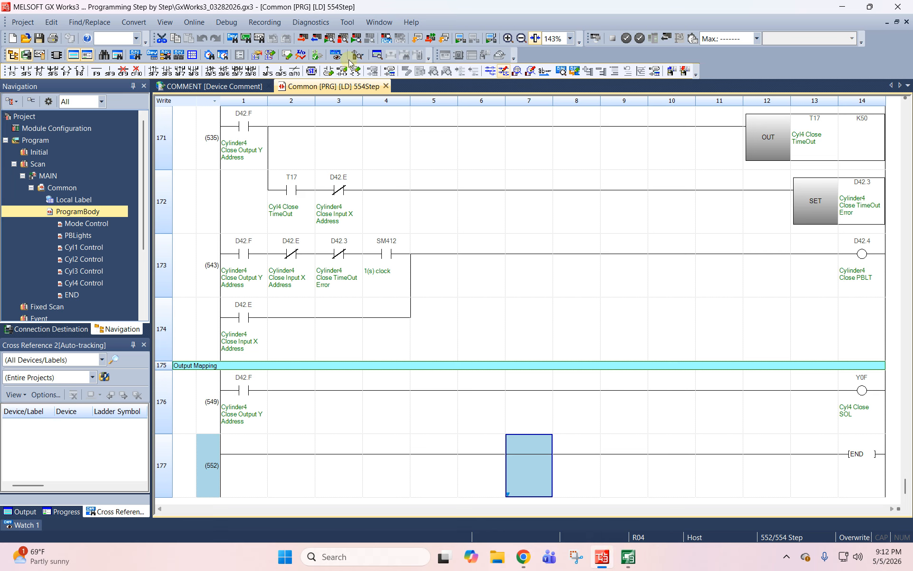
click(348, 24)
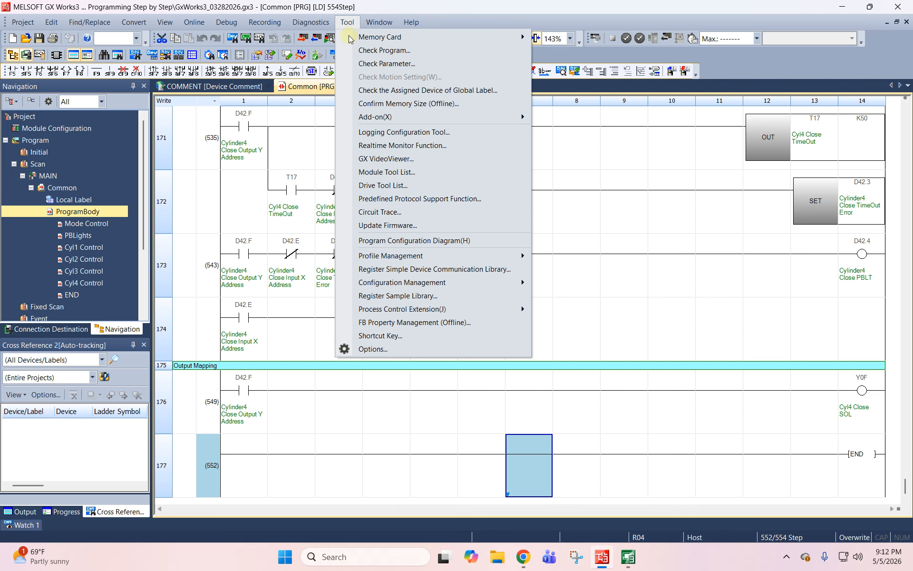
mouse_move(232, 39)
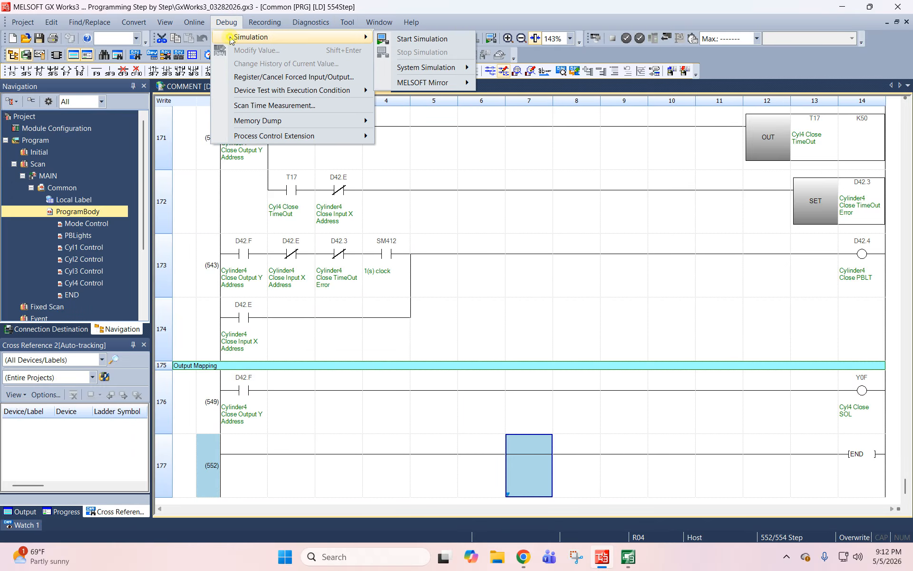
click(422, 39)
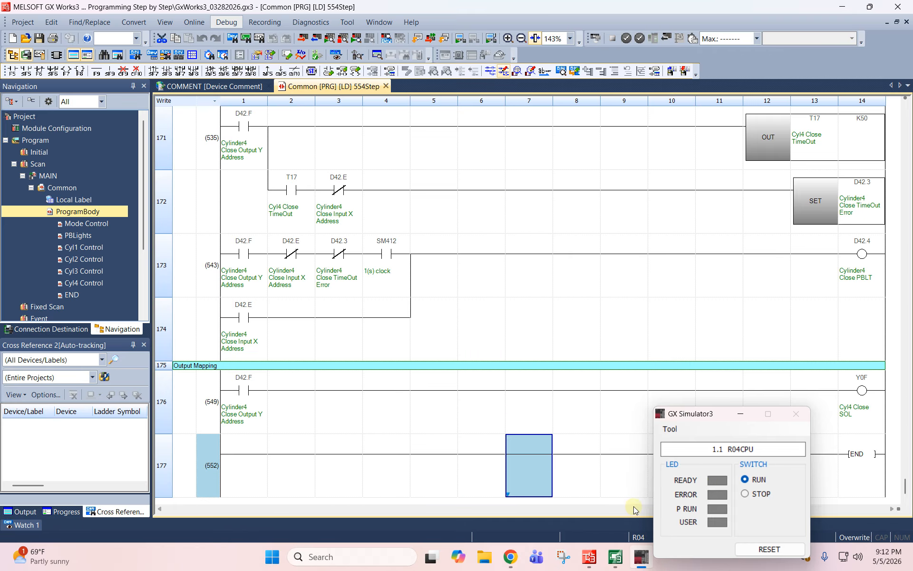
- Switch back to the HMI project in GT Designer3 and activate its simulator
mouse_move(615, 556)
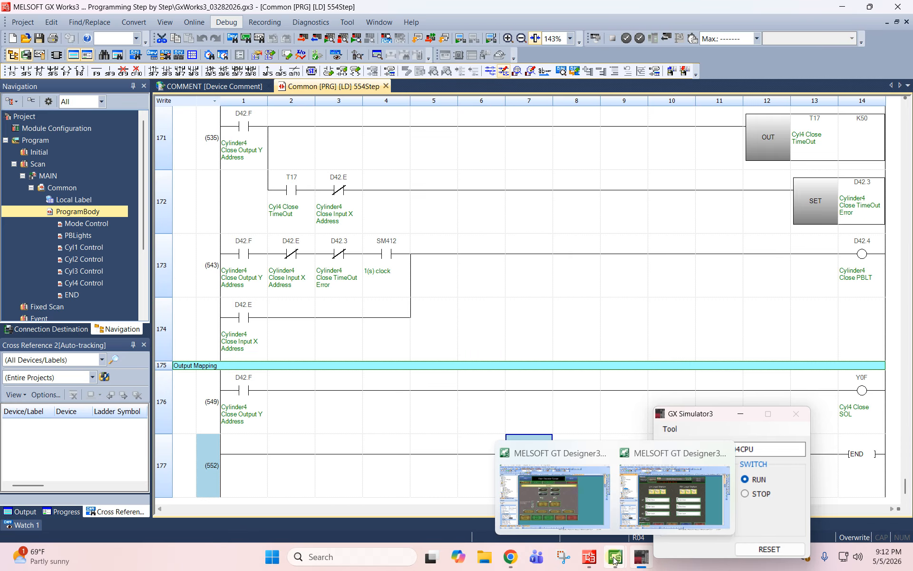
click(563, 524)
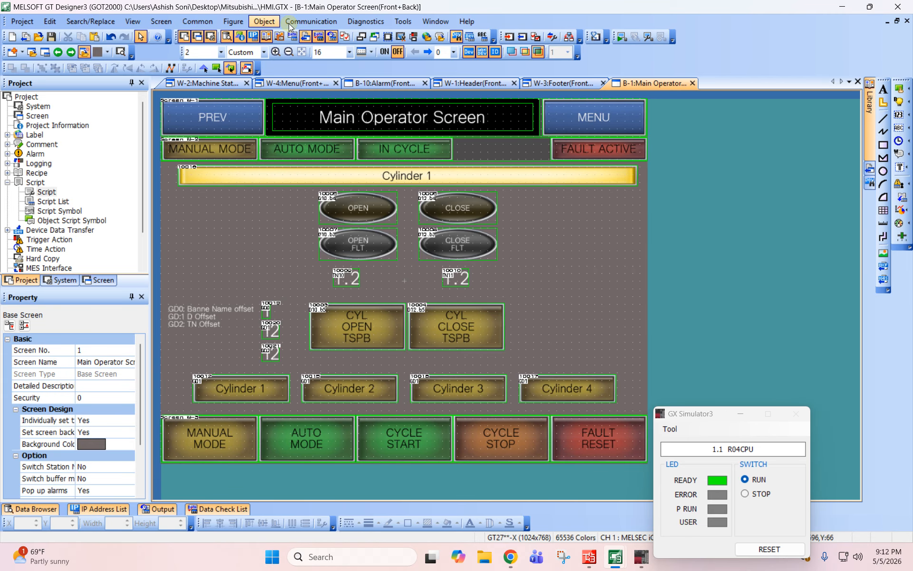
click(403, 21)
mouse_move(445, 95)
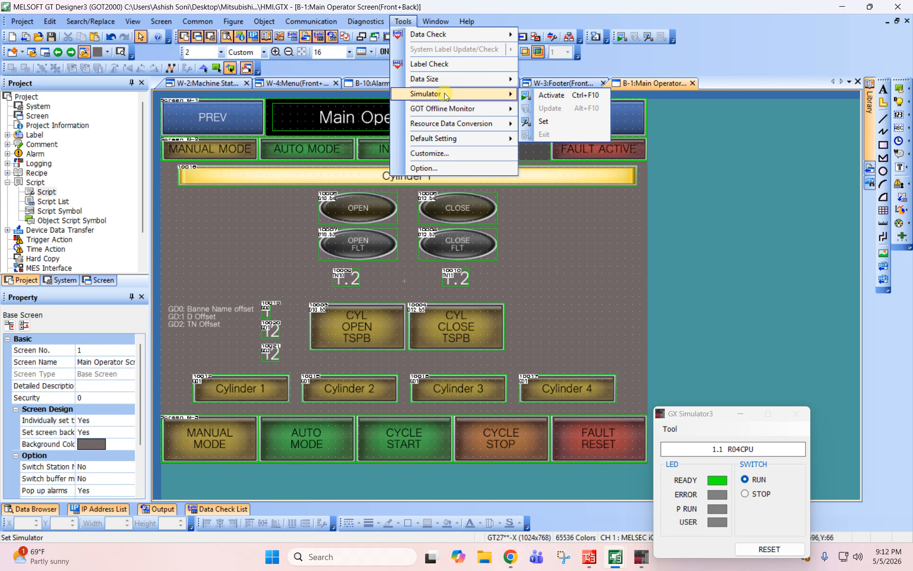
click(552, 95)
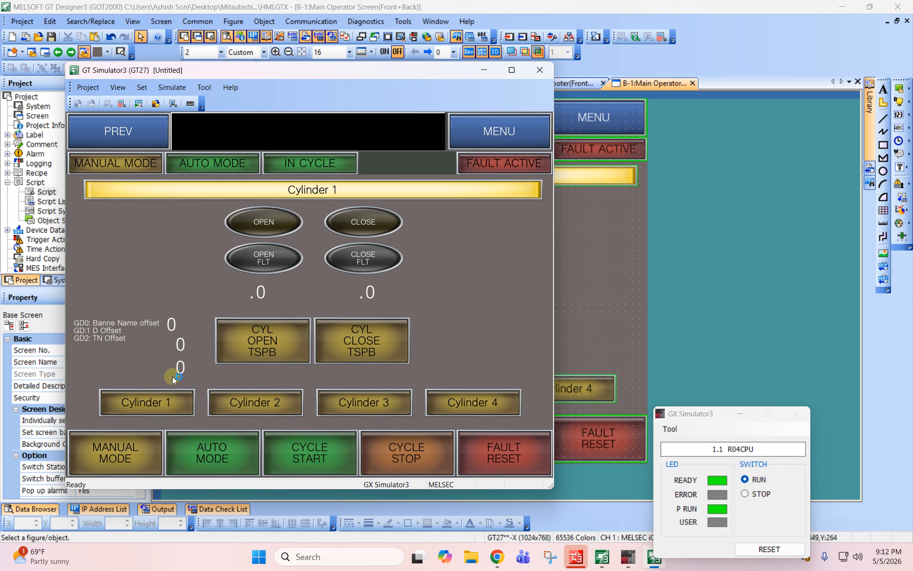
- Test the Cylinder 2 and Cylinder 1 switches in GT Simulator3, checking the offset displays, and return to GT Designer3
click(265, 397)
click(160, 401)
click(622, 281)
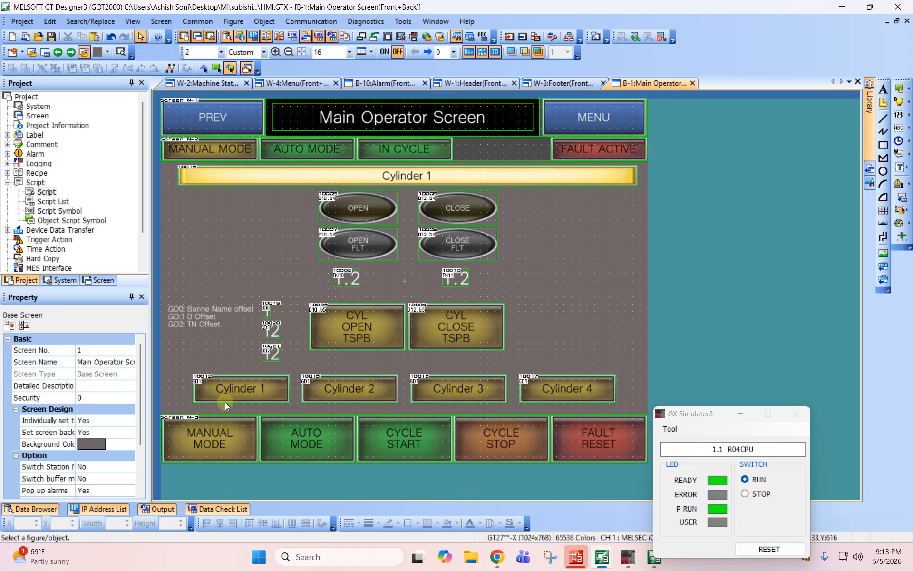
- Delete the GD1 and GD2 word set actions from the Cylinder 2 switch, keeping only the GD0 action
double_click(336, 383)
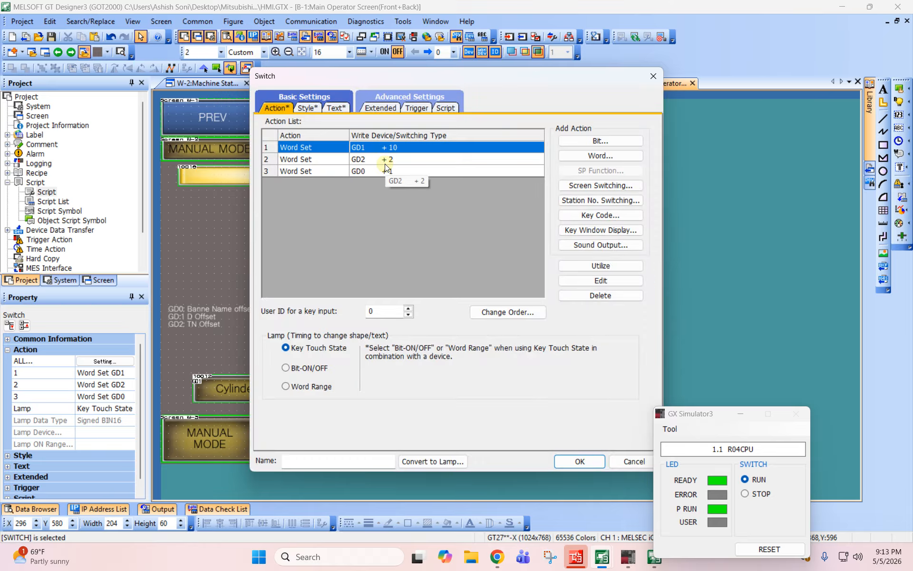
click(401, 161)
click(572, 296)
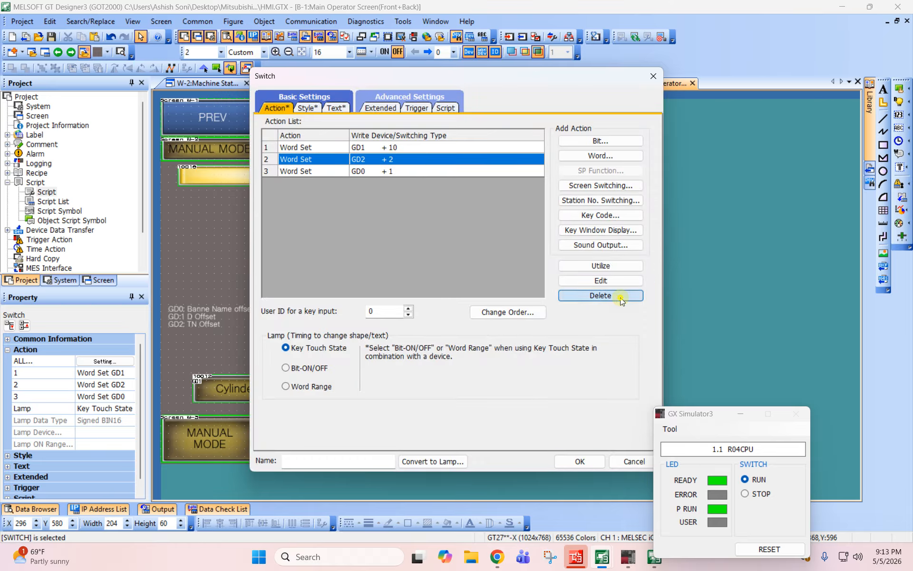
click(612, 295)
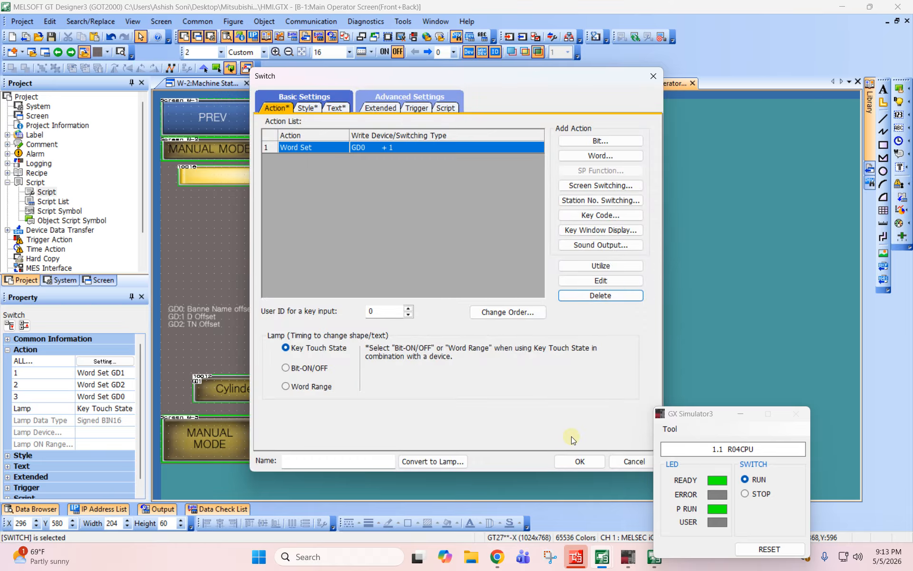
click(577, 460)
- Delete the GD1 and GD2 word set actions from the Cylinder 1 switch, keeping only the GD0 action
double_click(257, 389)
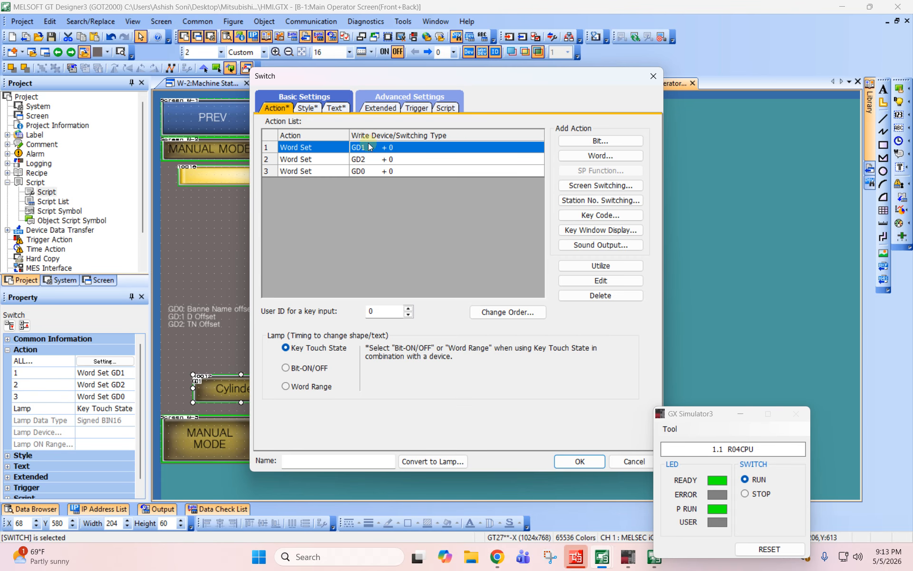
click(371, 159)
click(621, 296)
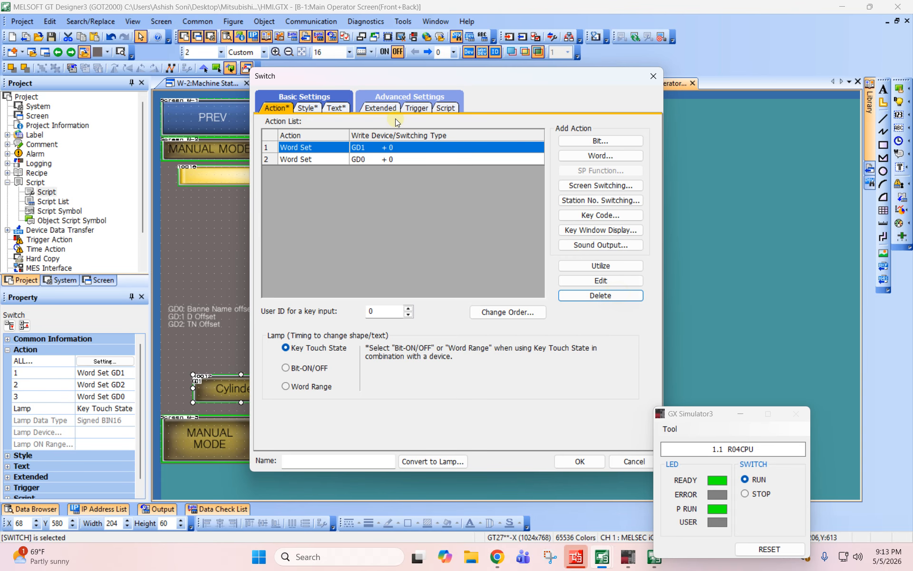
click(625, 298)
click(579, 461)
click(429, 353)
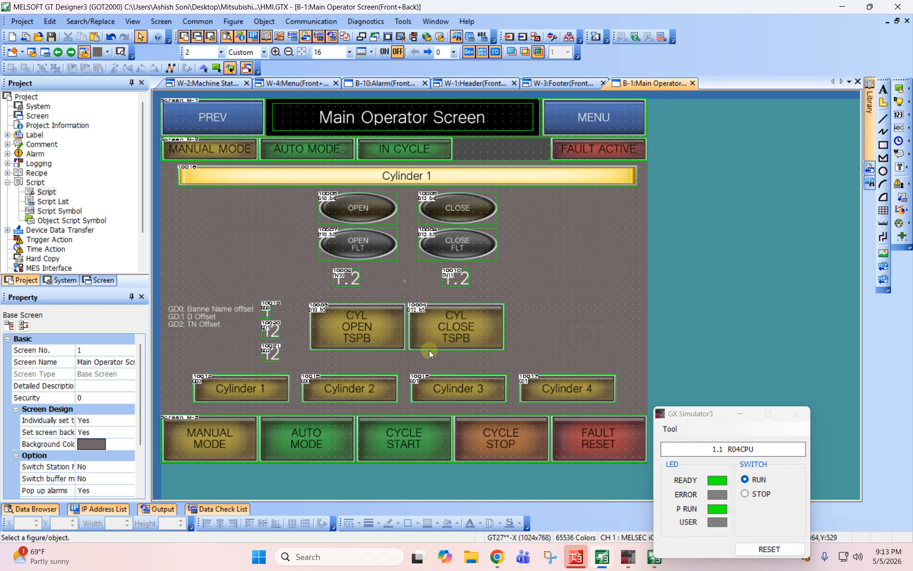
- Open Script1 from the script list for editing and duplicate its GD0 if block below the original
double_click(54, 201)
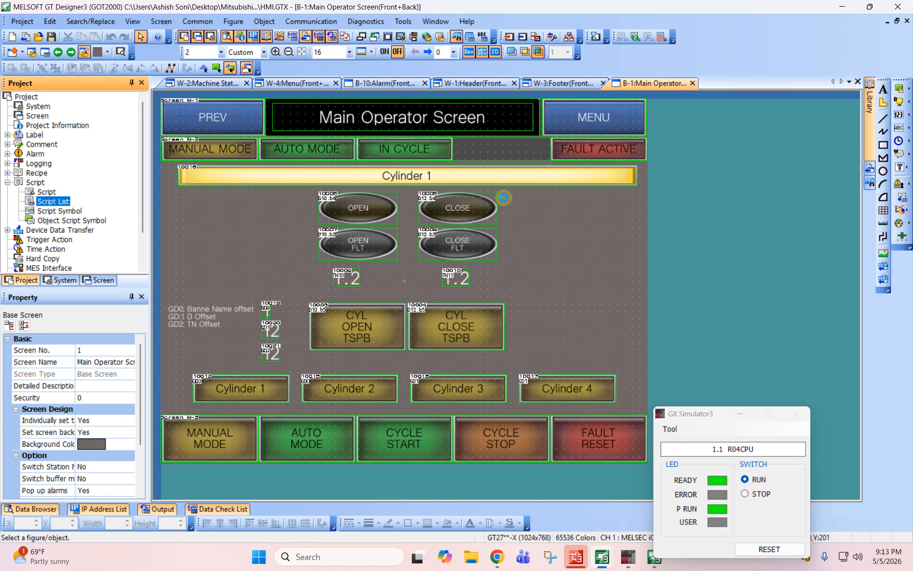
click(601, 167)
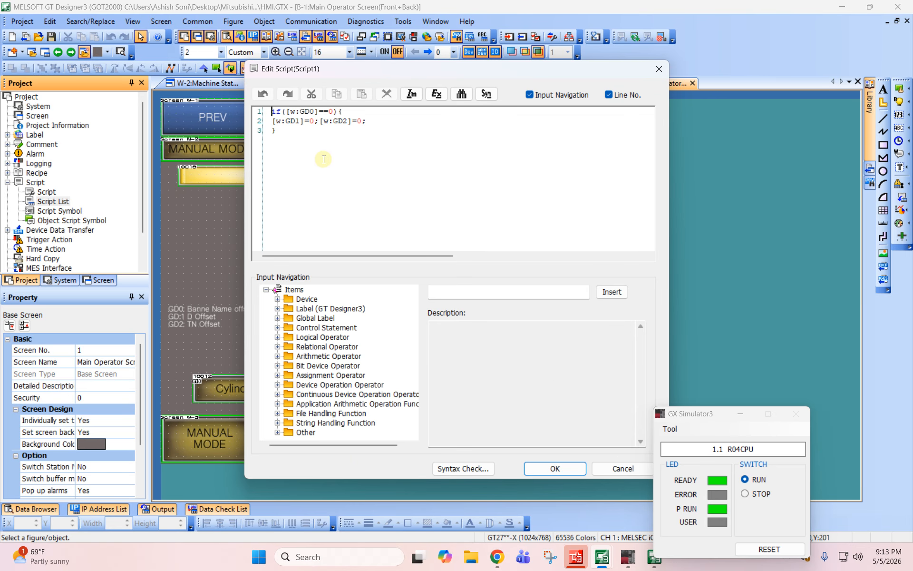
key(ctrl+a)
key(ctrl+c)
click(289, 133)
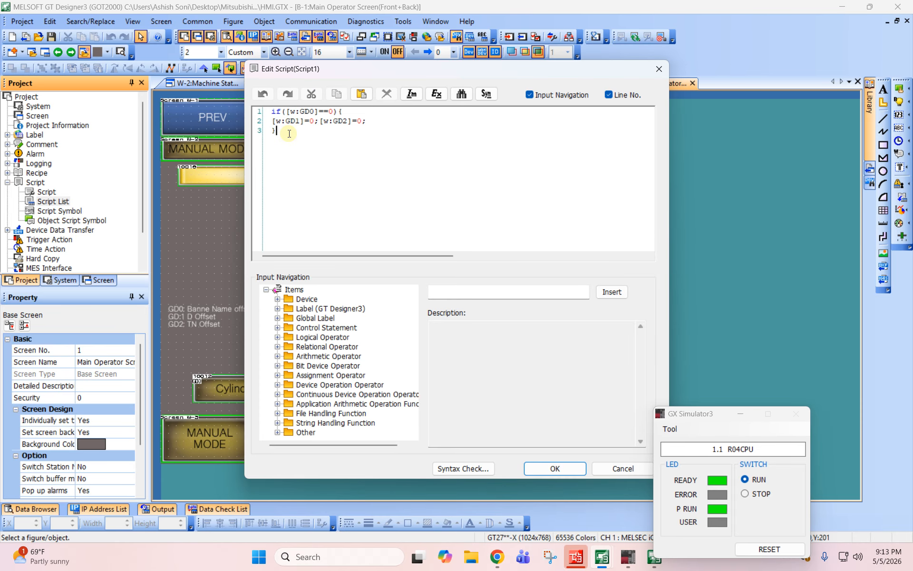
key(Return)
key(ctrl+v)
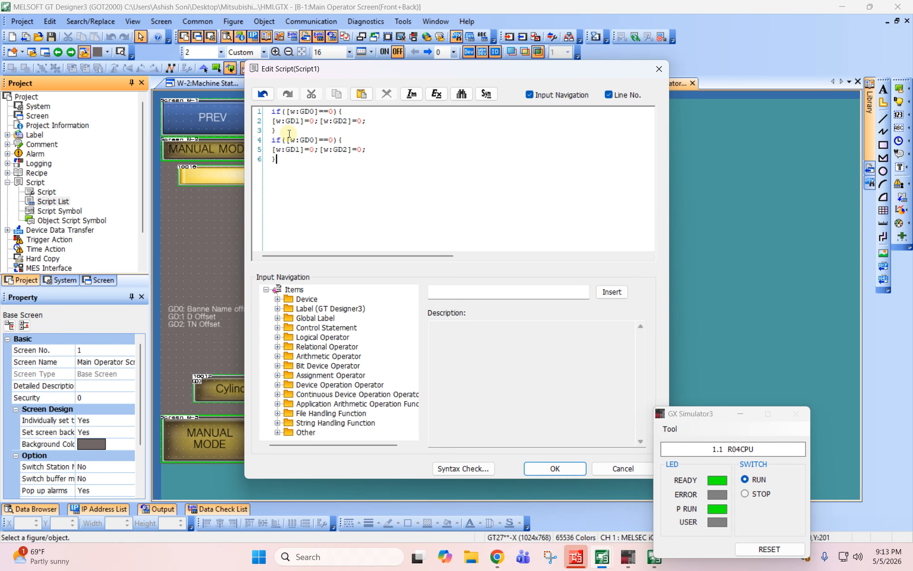
- Change the second if block's condition to GD0==1 and its assignments to GD1=2 and GD2=10
double_click(330, 139)
text(1)
text(2)
text(10)
- Run a syntax check on Script1, save the edited script and close the script list
click(457, 467)
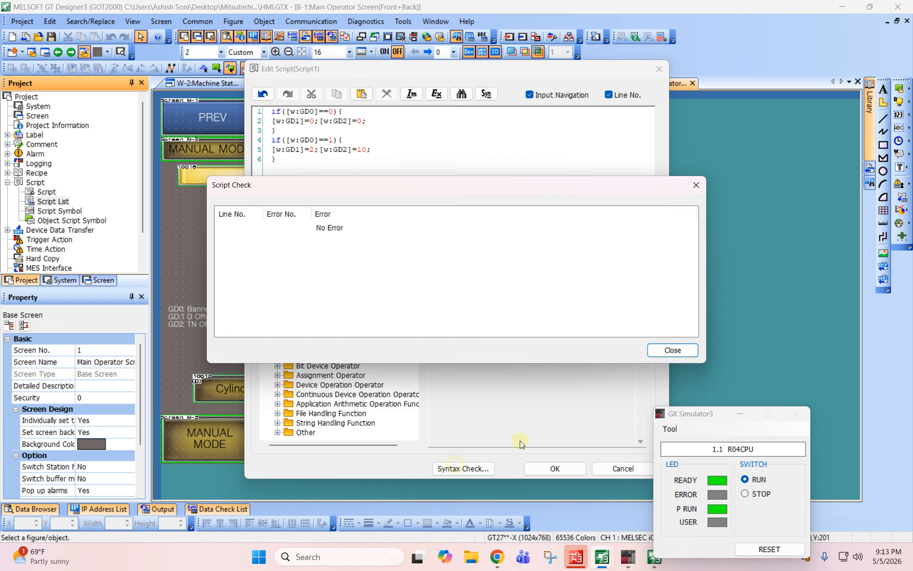
click(672, 350)
click(555, 468)
click(586, 396)
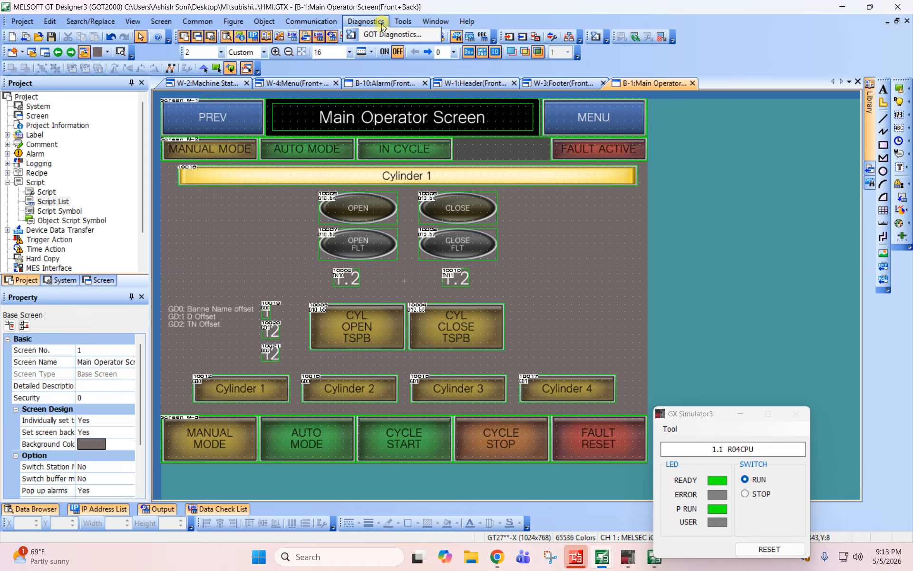
- Update the running simulator with the edited project and test the Cylinder 1 and Cylinder 2 switches against the offset displays
click(402, 21)
click(458, 94)
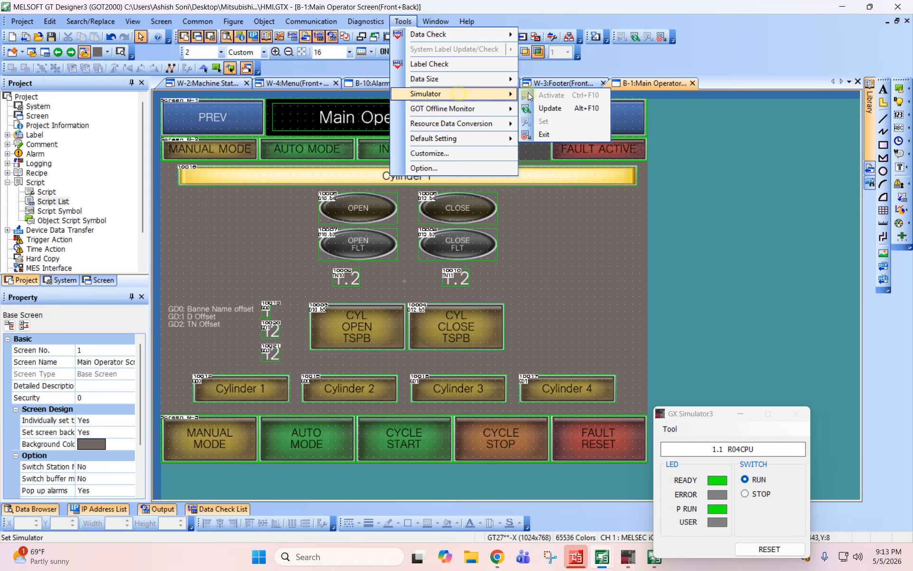
click(550, 109)
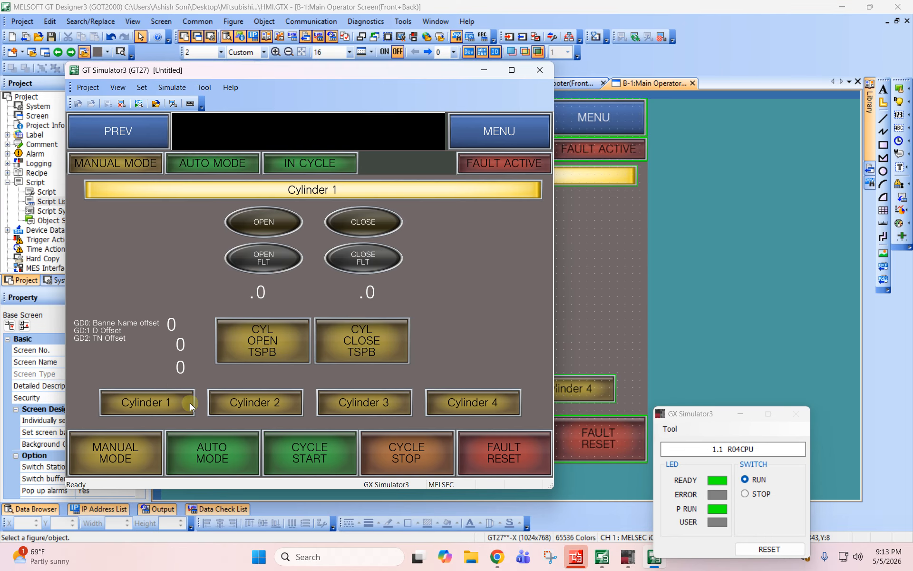
click(242, 404)
click(169, 395)
click(244, 402)
click(610, 264)
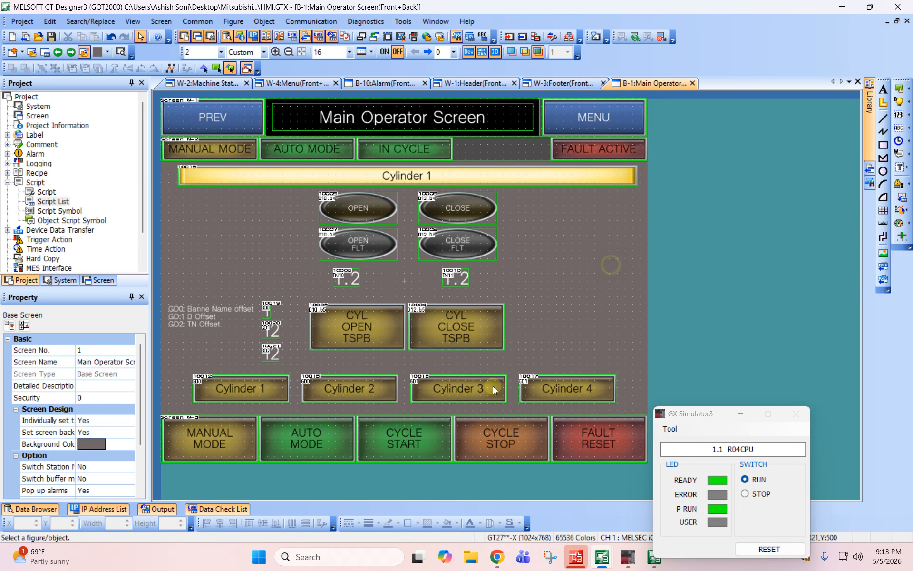
- Delete the GD1 and GD2 word set actions from the Cylinder 3 switch, keeping only its GD0 action
double_click(458, 383)
click(446, 161)
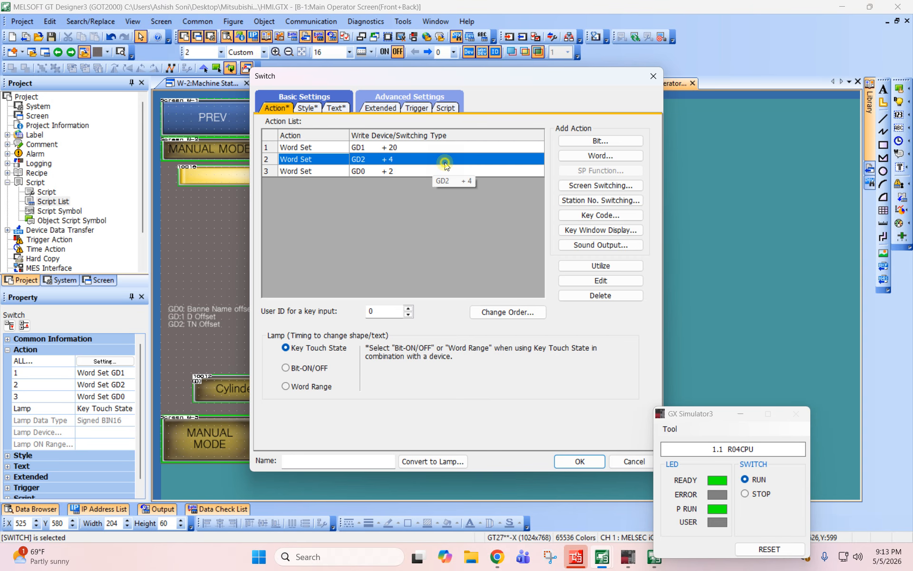
click(449, 173)
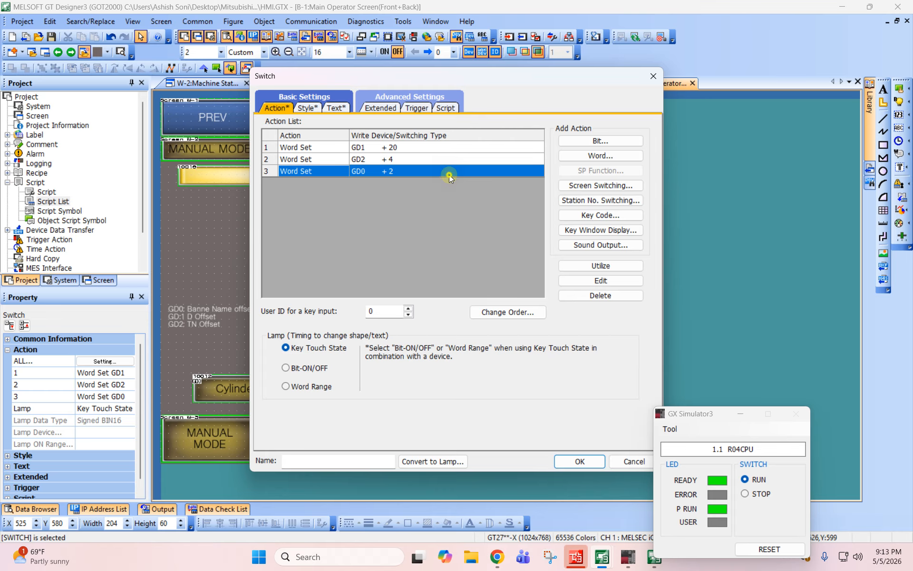
click(372, 163)
click(600, 294)
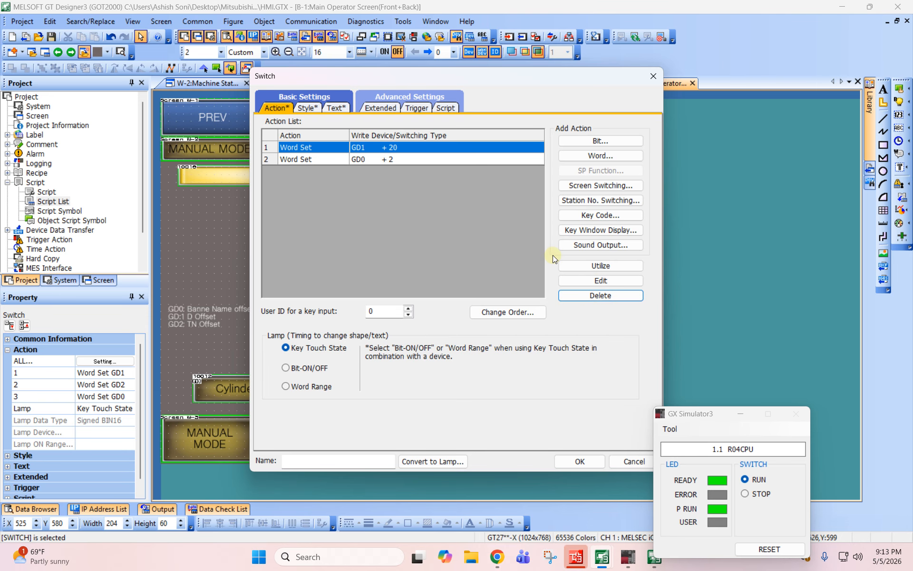
click(583, 295)
click(579, 461)
- Remove the GD1 and GD2 word set actions from the Cylinder 4 switch so only GD0 is written
double_click(552, 401)
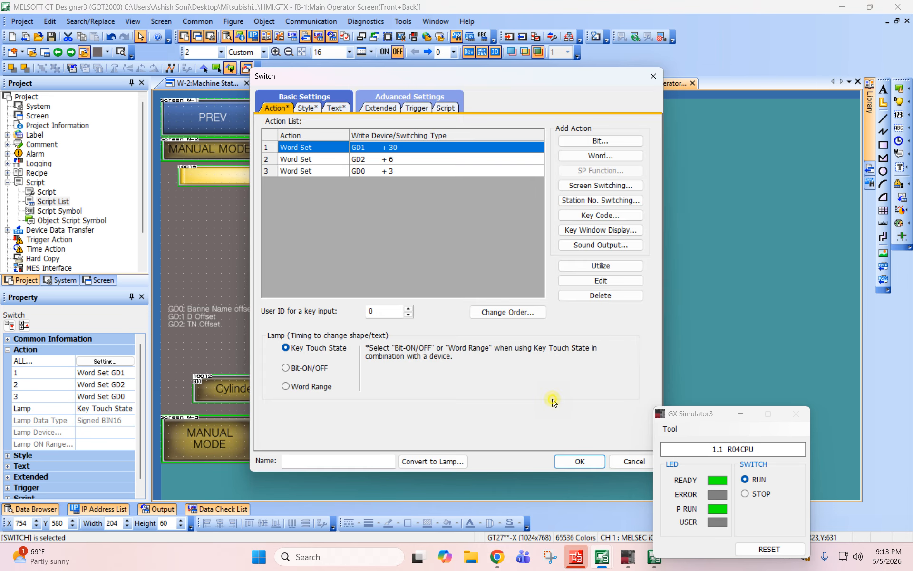
click(417, 164)
click(585, 296)
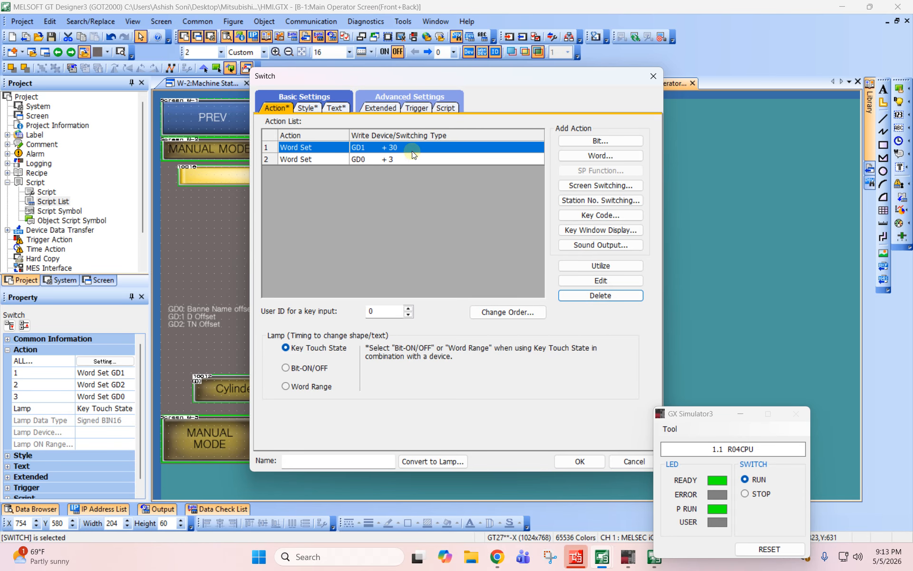
click(585, 296)
click(580, 461)
click(598, 305)
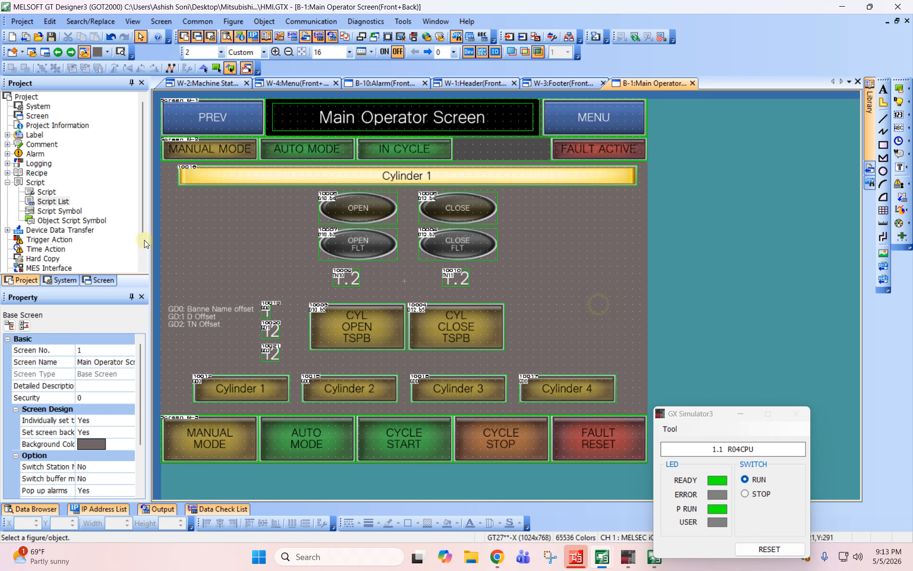
- Open Script1 from the script list for editing and duplicate the GD0==1 if block below it
double_click(58, 201)
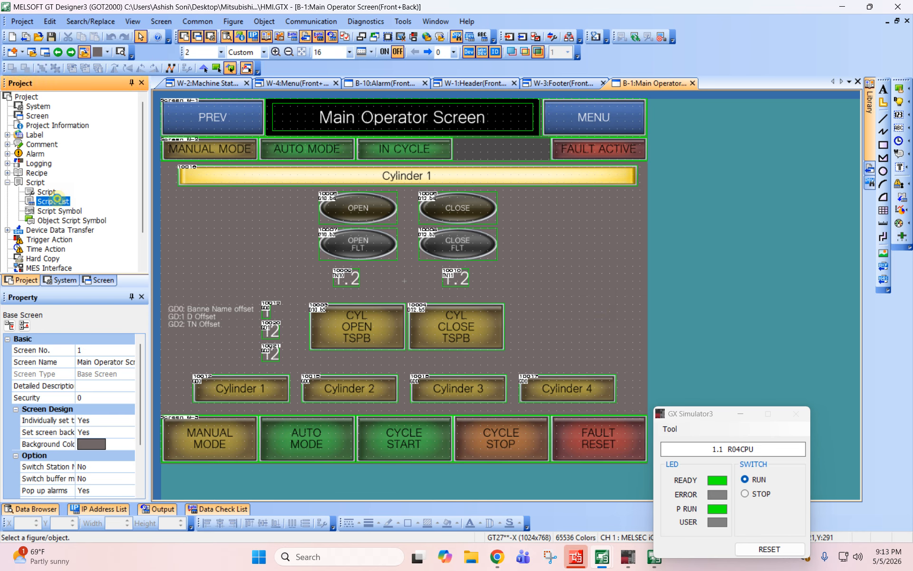
click(597, 165)
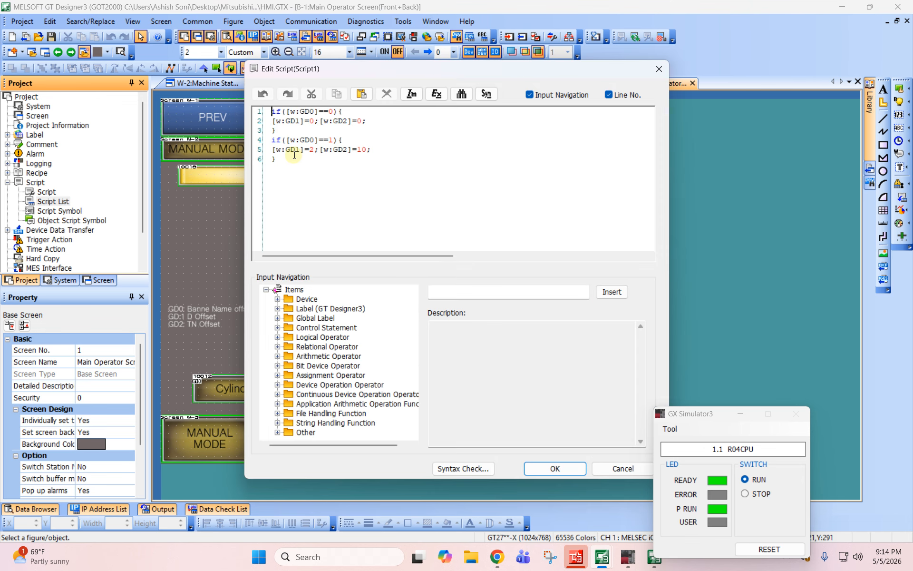
drag(274, 152, 269, 139)
click(286, 165)
key(ctrl+v)
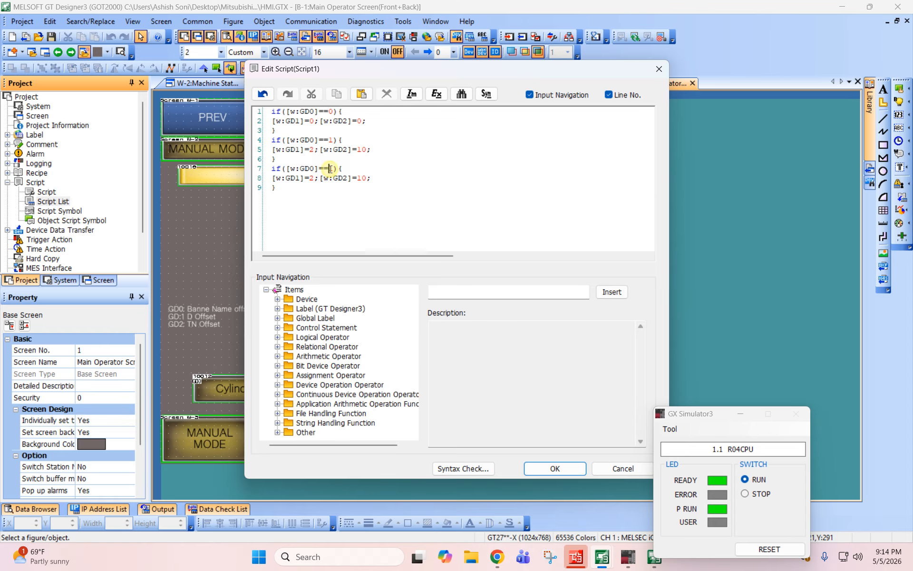
- Change the third if block's condition to GD0==2 and its assignments to GD1=4 and GD2=20
text(2)
click(313, 179)
key(shift+Down)
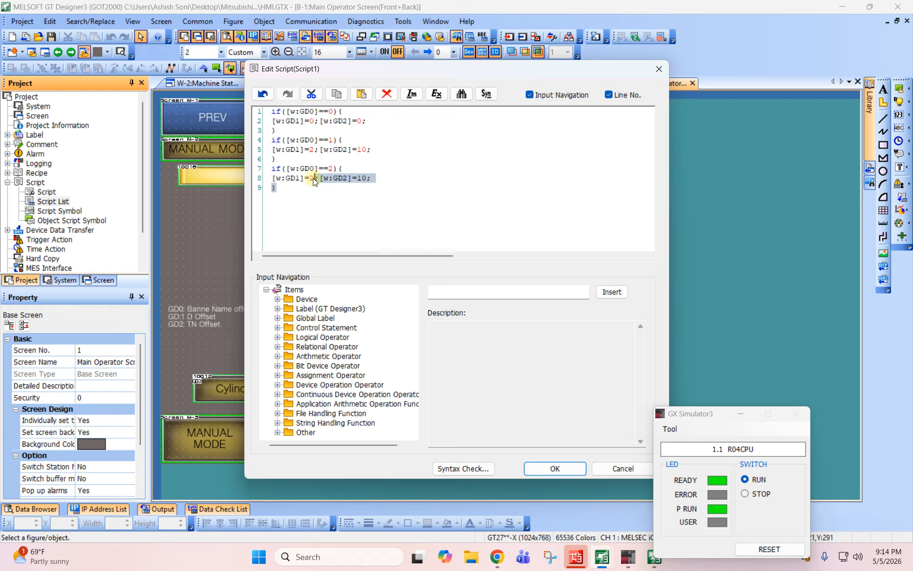
click(314, 179)
double_click(312, 178)
text(4)
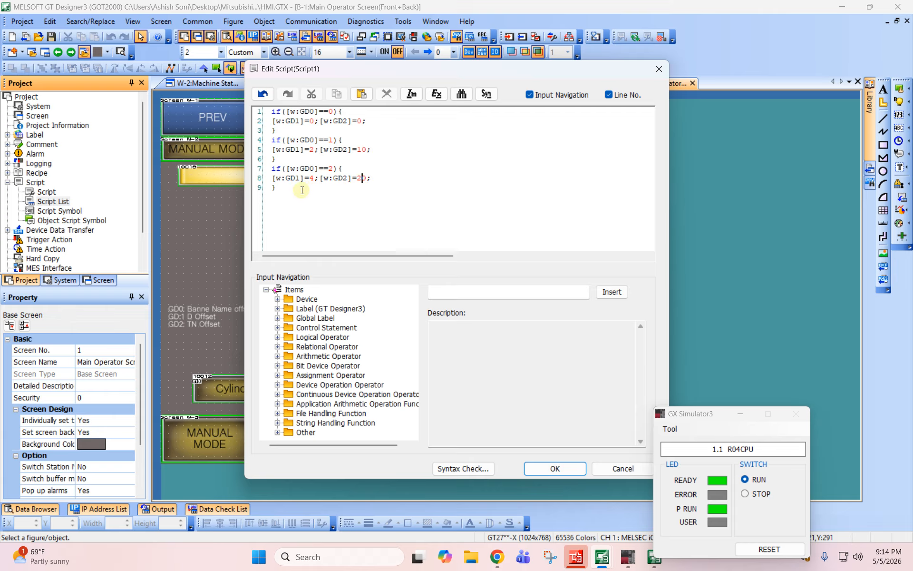
- Copy the GD0==2 if block and paste it on a new line at the end of the script
drag(301, 190, 263, 171)
key(ctrl+c)
click(285, 188)
key(Return)
key(ctrl+v)
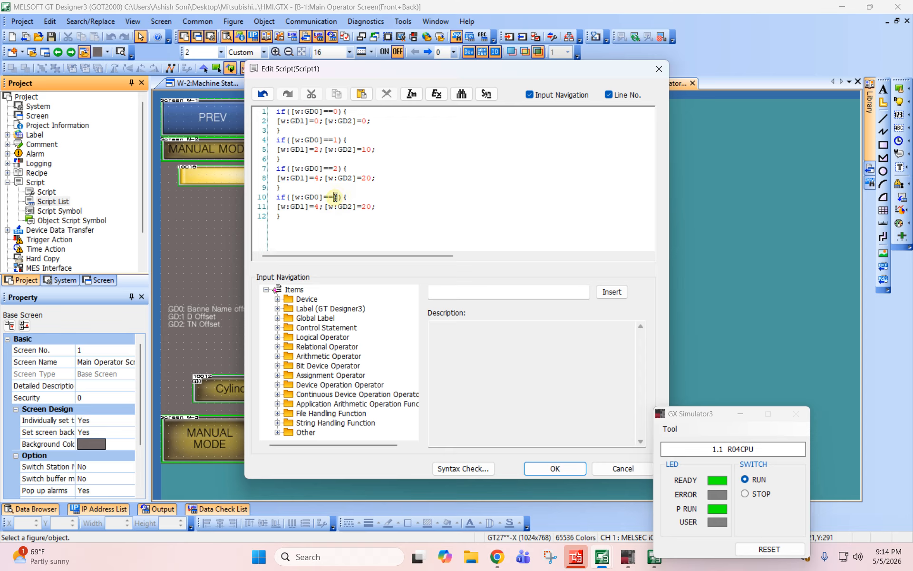
- Change the fourth if block's condition to GD0==3 and its assignments to GD1=6 and GD2=30
double_click(335, 196)
text(3)
double_click(315, 207)
text(6)
text(3)
click(315, 214)
drag(303, 217, 268, 108)
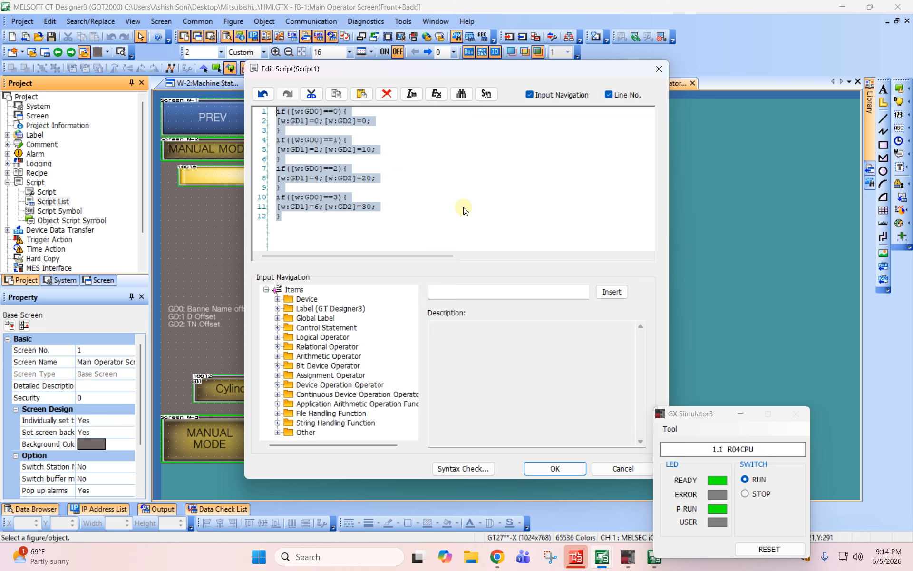
click(299, 217)
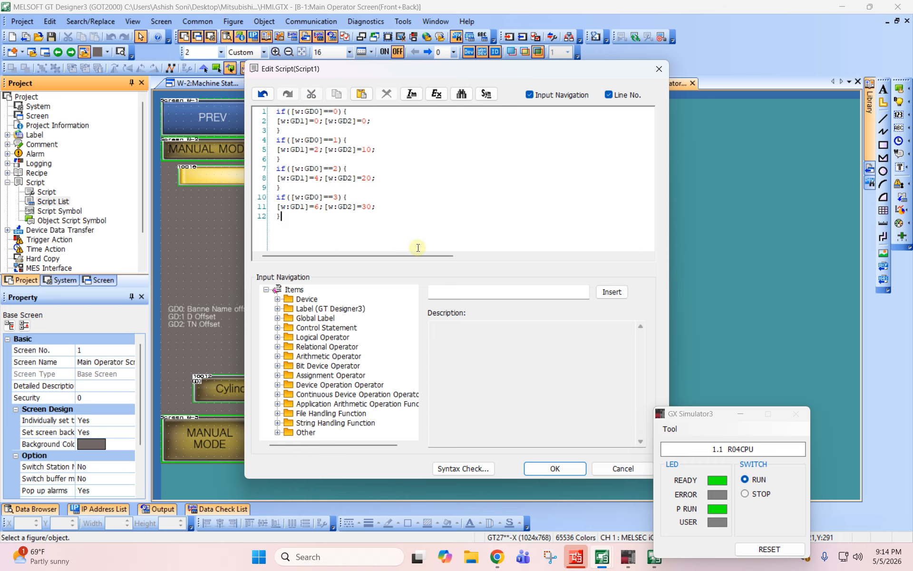
- Run a syntax check on the four-block Script1, save the script and close the script list
click(471, 469)
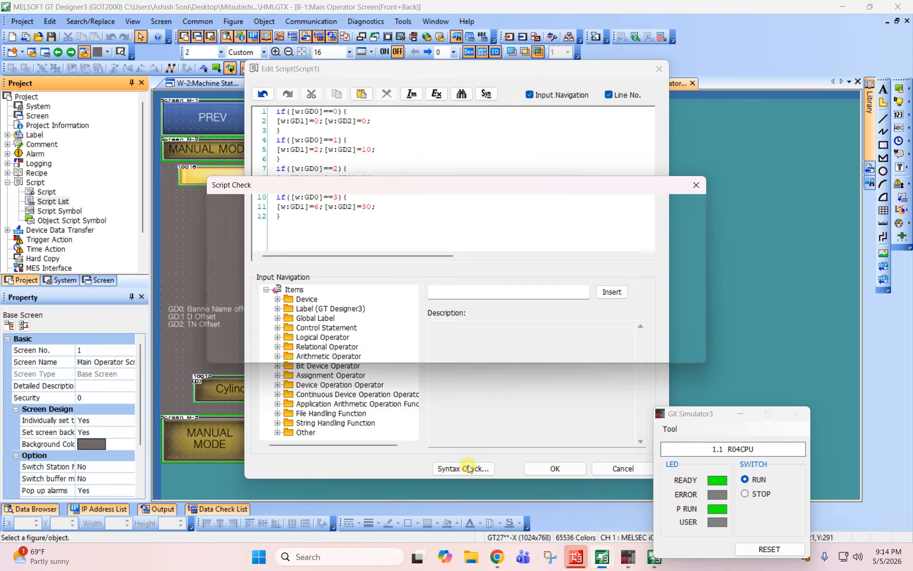
click(652, 351)
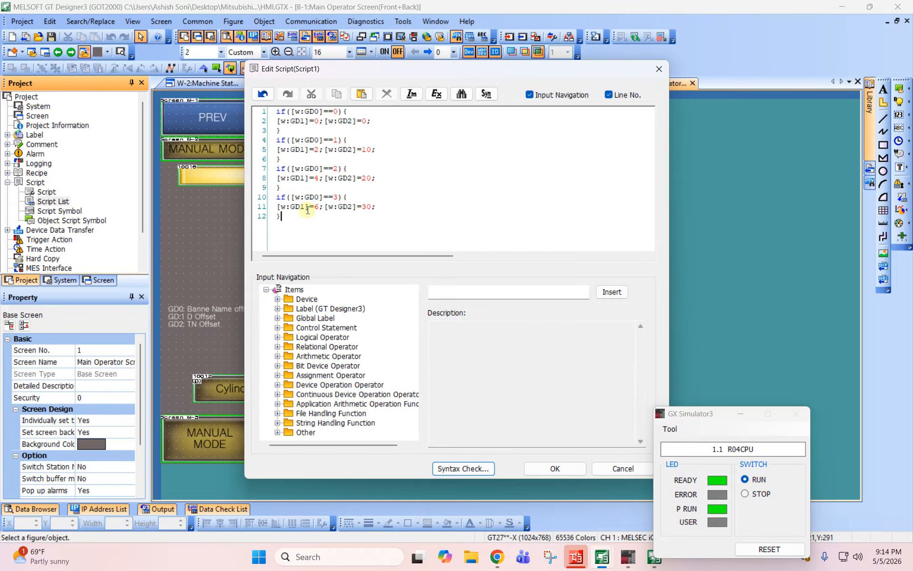
key(ctrl+a)
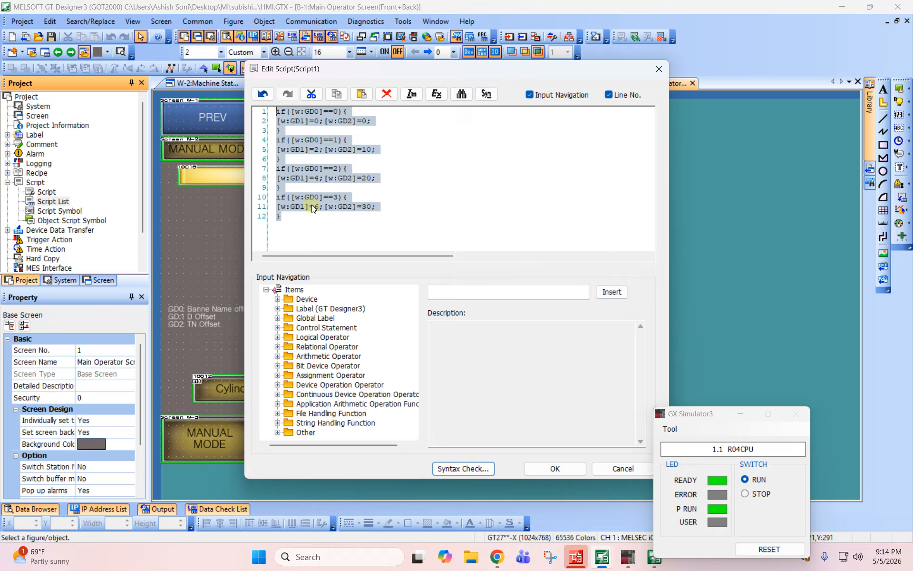
click(312, 218)
click(563, 469)
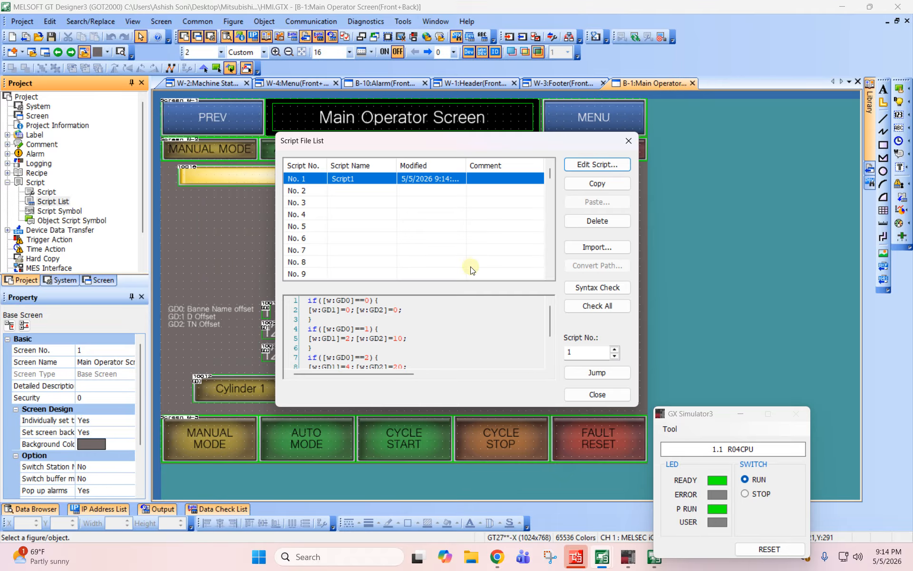
click(611, 394)
- Check the actions assigned to the Cylinder 3 switch and leave its settings without changes
click(578, 261)
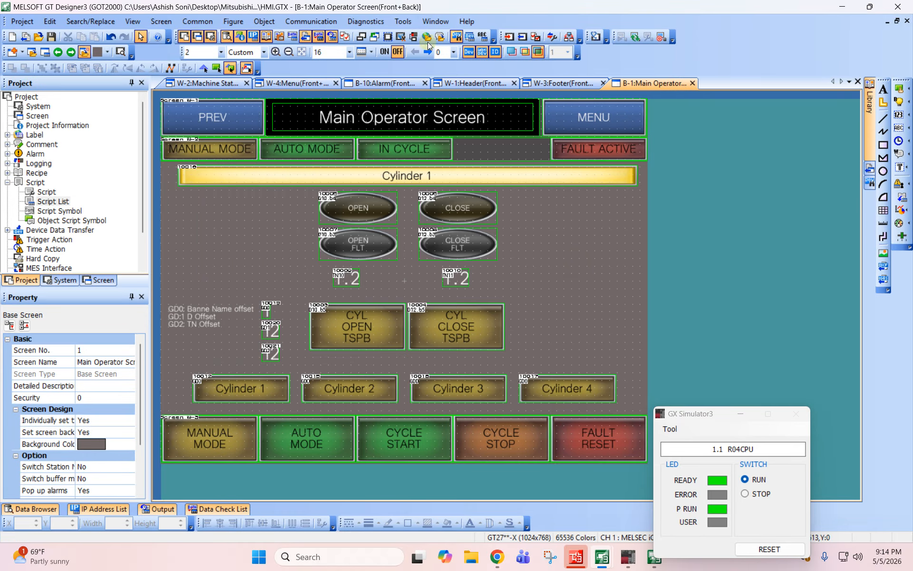
double_click(486, 396)
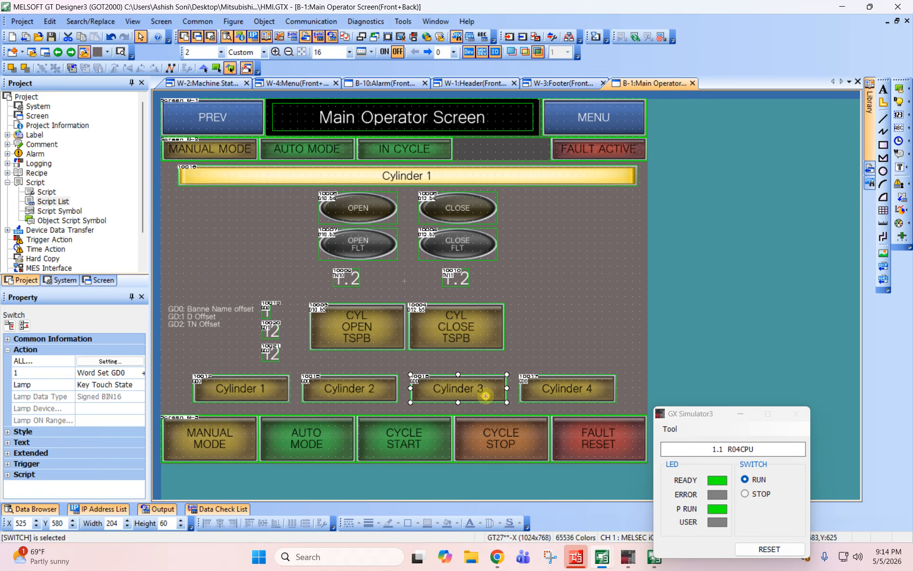
key(Escape)
- Update the simulator with the new script and test all four cylinder switches against the GD0, GD1 and GD2 displays
click(402, 21)
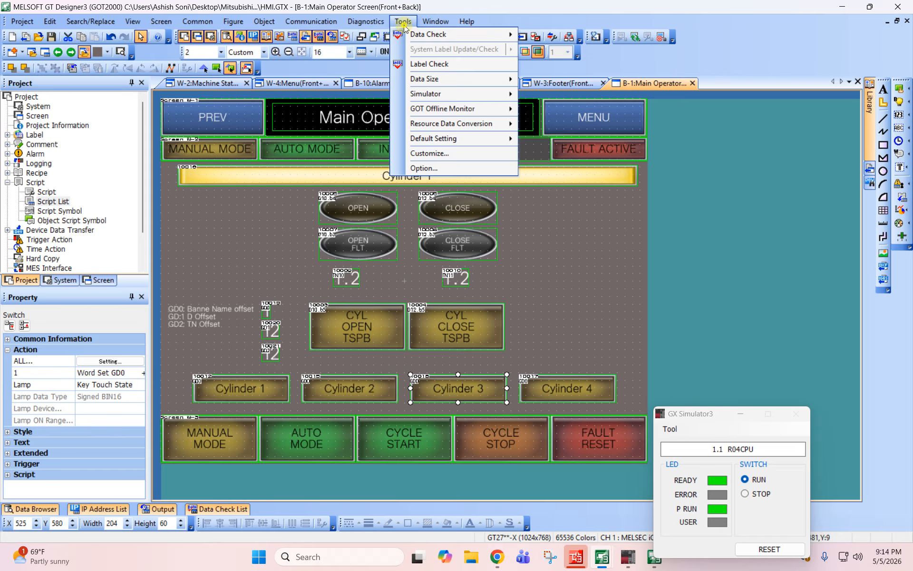
mouse_move(441, 92)
click(601, 109)
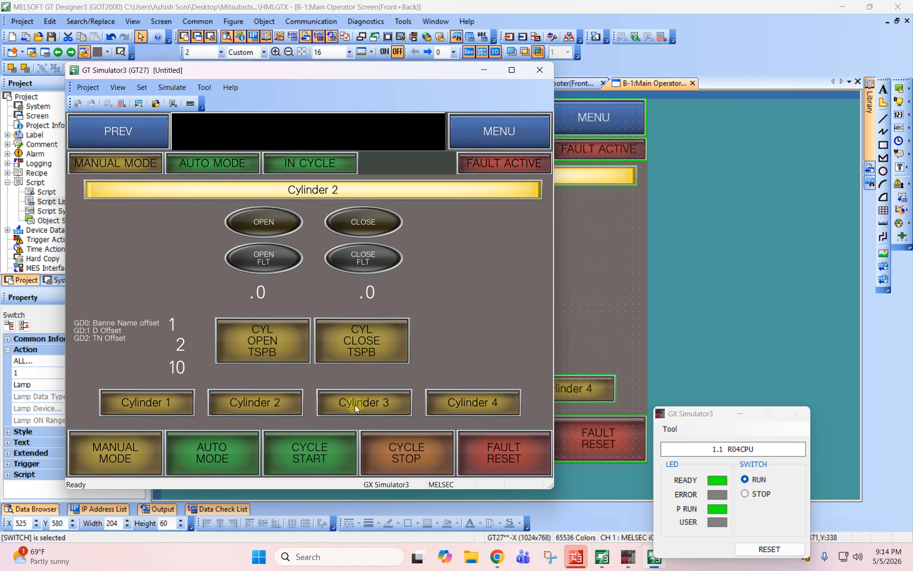
click(356, 408)
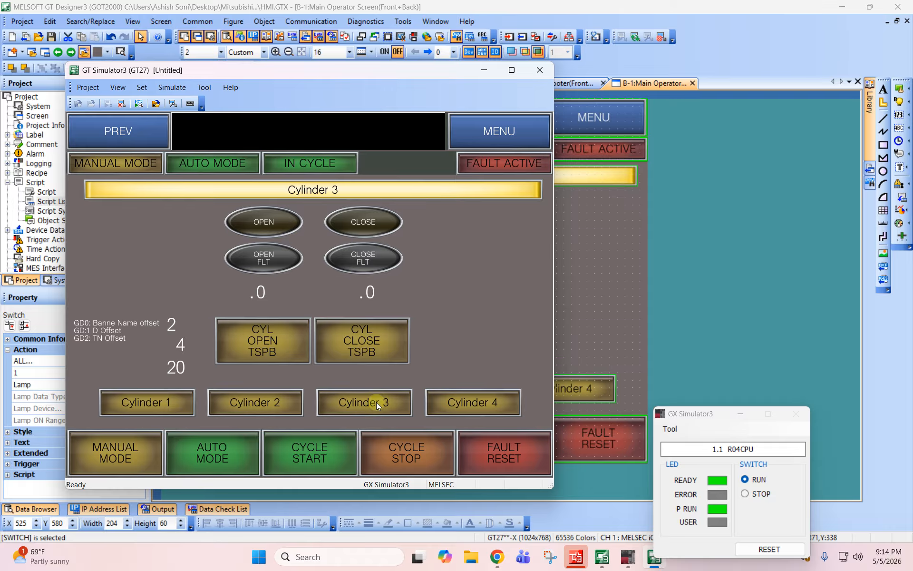
click(485, 407)
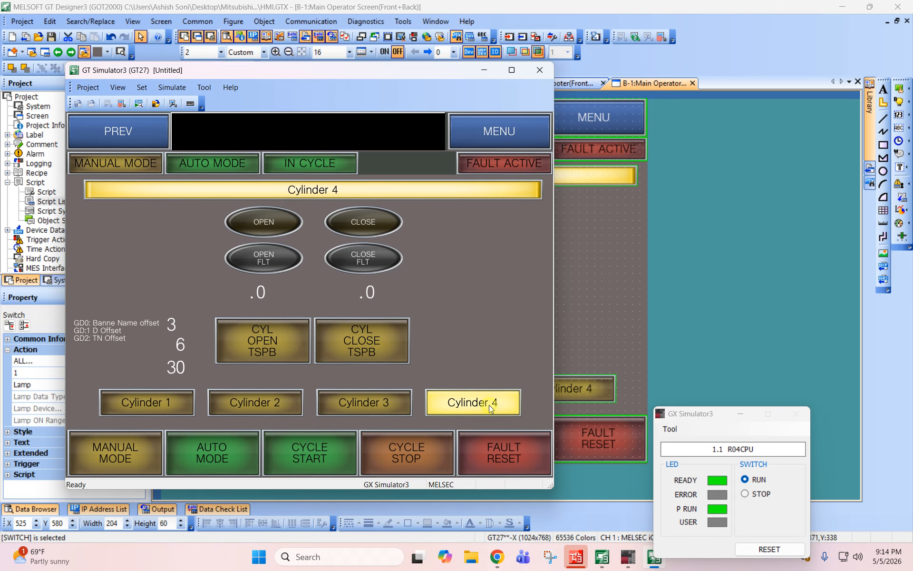
click(153, 402)
click(258, 404)
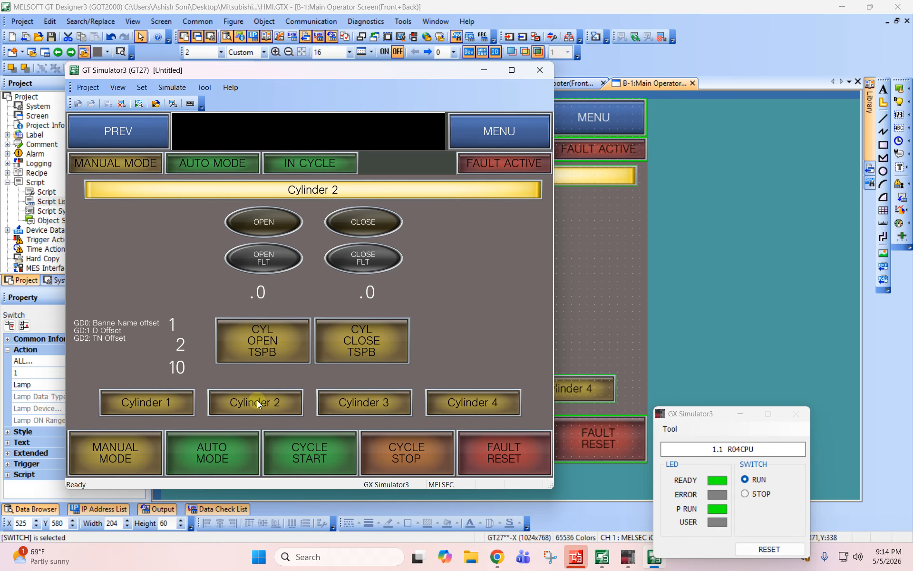
click(329, 400)
click(476, 406)
- Return to the Main Operator Screen in the editor and delete the three numerical displays for GD0, GD1 and GD2
click(632, 298)
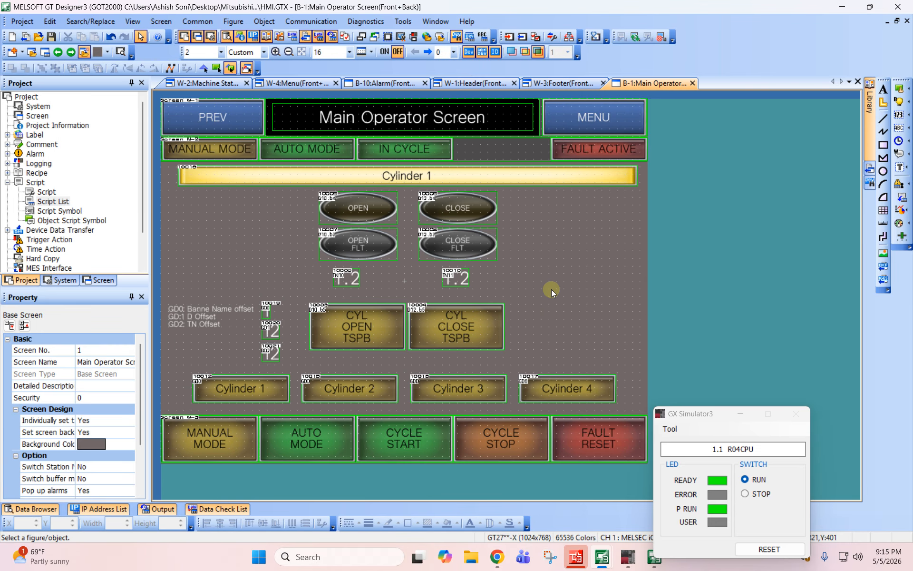
drag(264, 295, 304, 366)
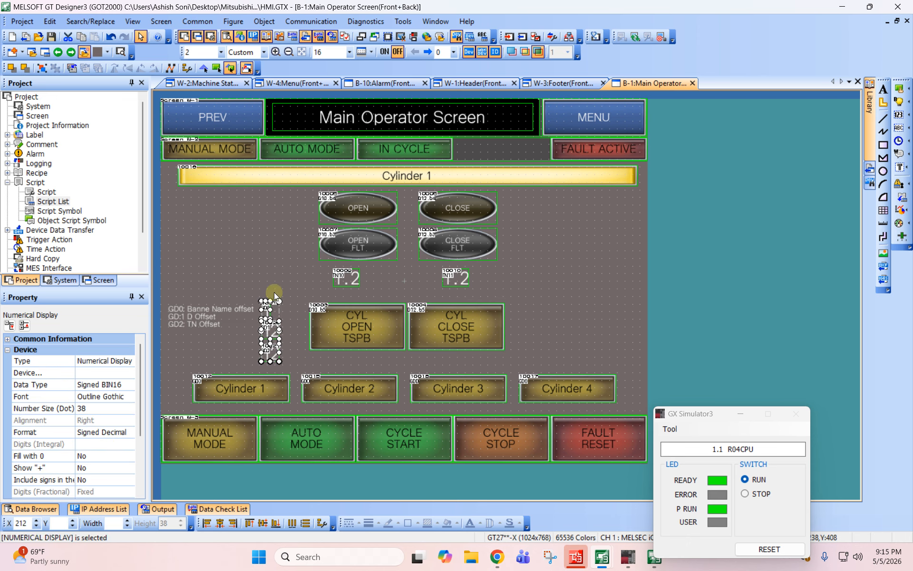
key(Delete)
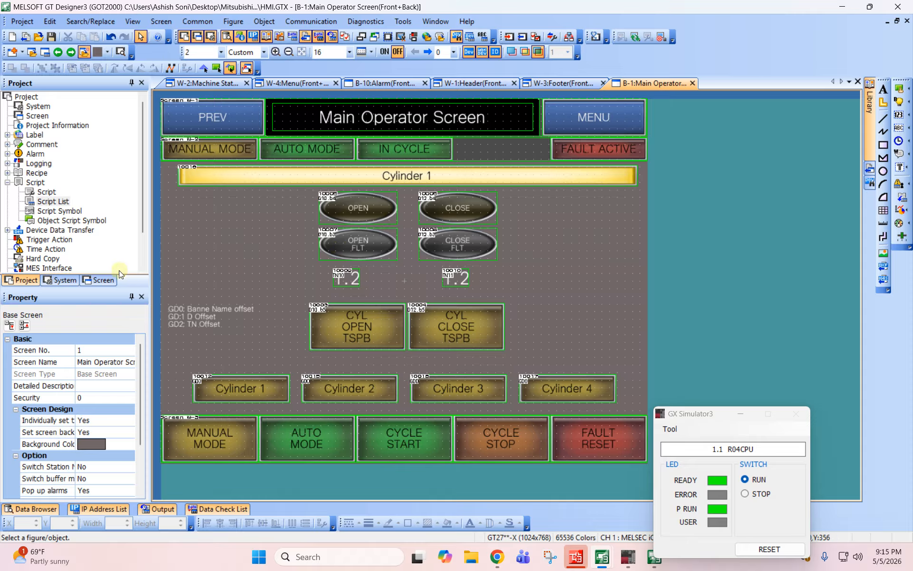
- Duplicate the Main Operator Screen as base screen 2 and name the copy Manual Screen
click(102, 280)
click(44, 138)
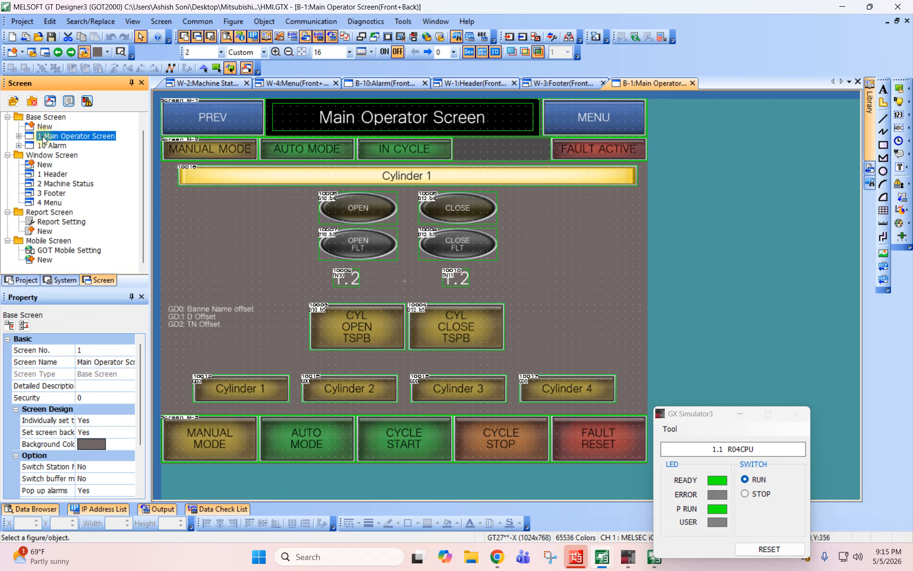
double_click(246, 158)
text(2)
key(Tab)
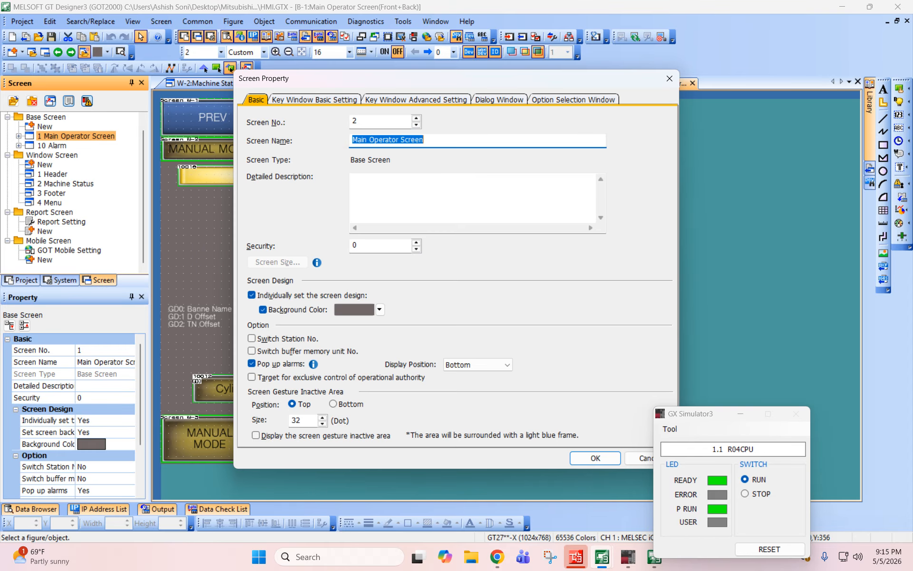
text(Manual Scre)
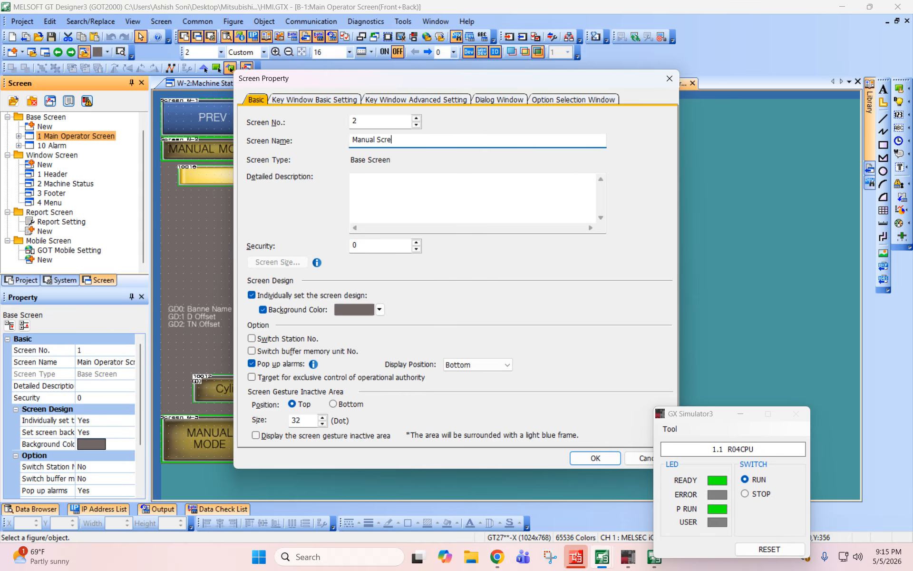
text(en)
key(Return)
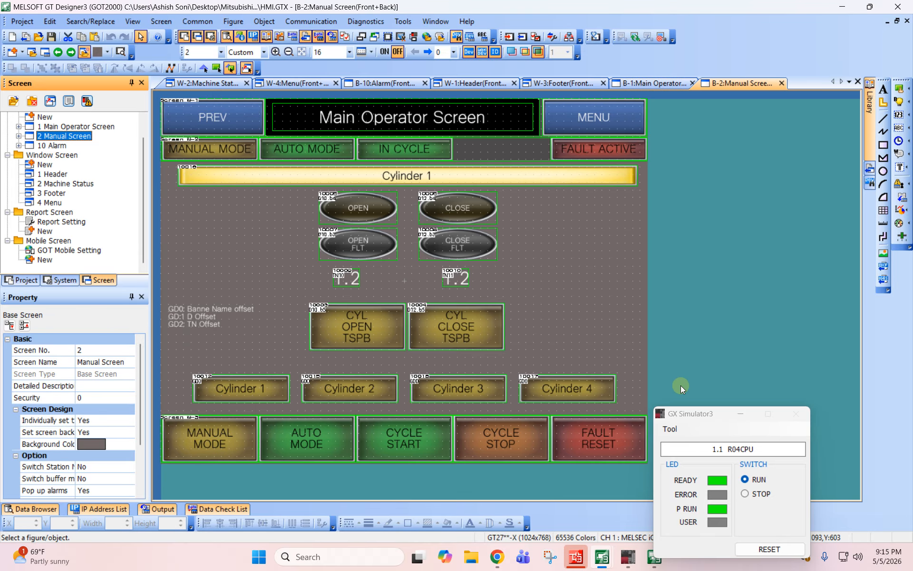
drag(639, 407, 166, 165)
key(Delete)
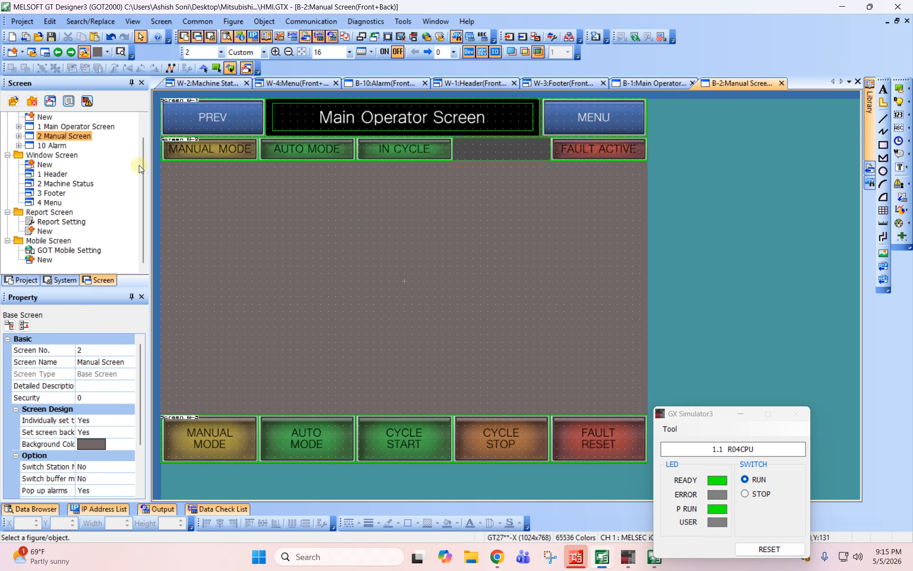
click(69, 136)
click(526, 284)
key(ctrl+z)
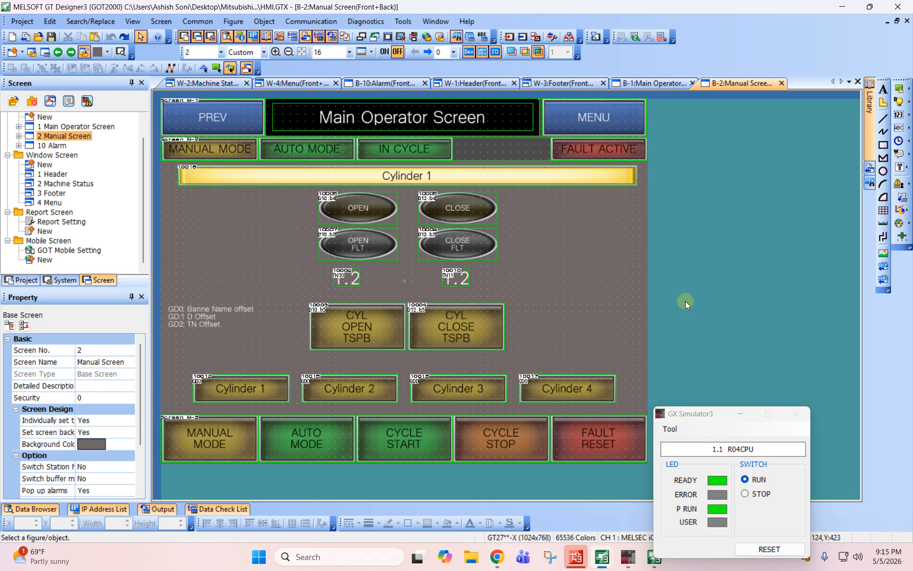
- Open the Main Operator Screen and delete all cylinder objects and offset notes between the status row and the footer
double_click(78, 127)
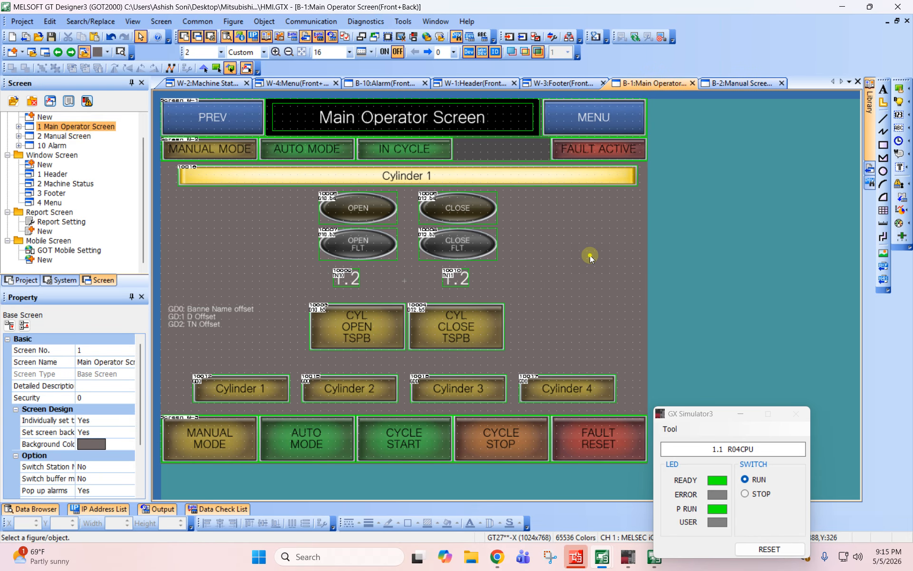
drag(161, 163, 694, 415)
key(Delete)
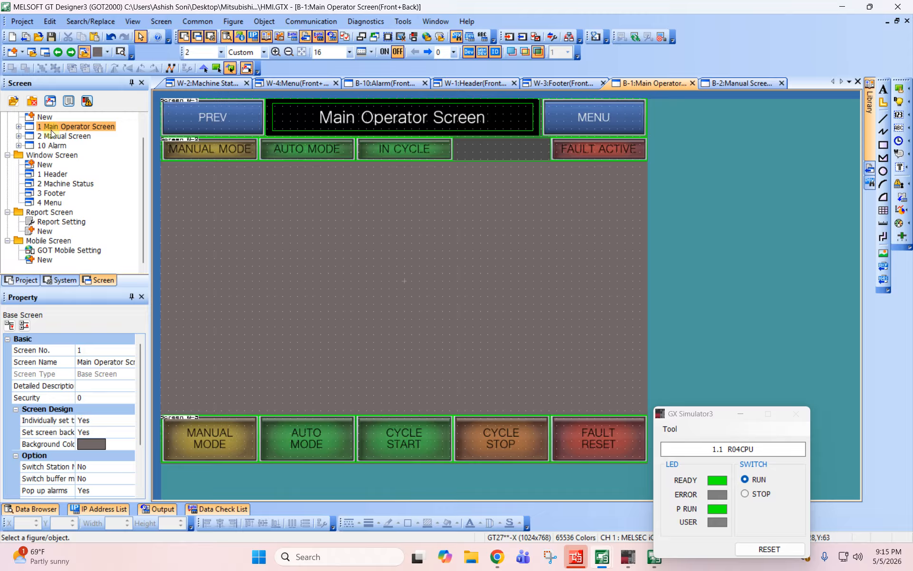
- Create comment group 3 in the project and name it Warning
click(65, 280)
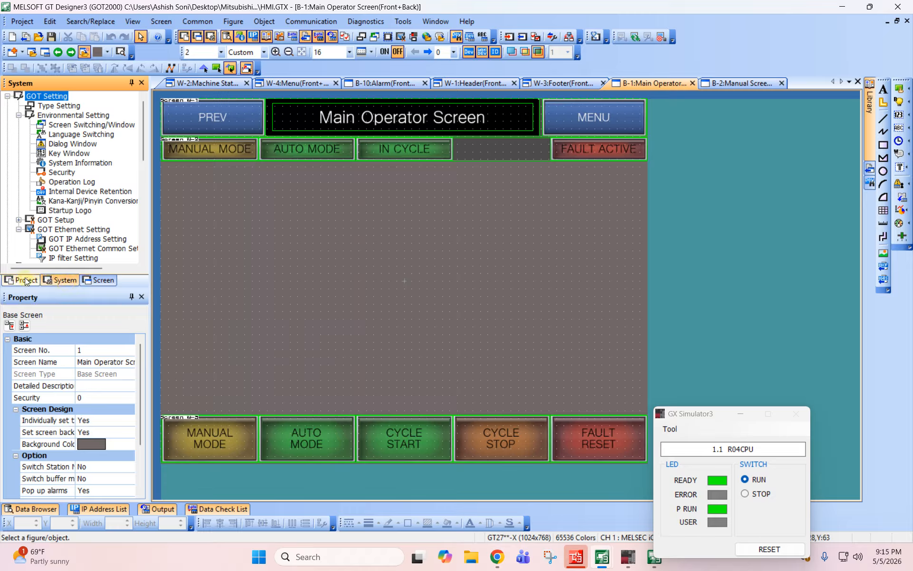
click(23, 280)
click(6, 145)
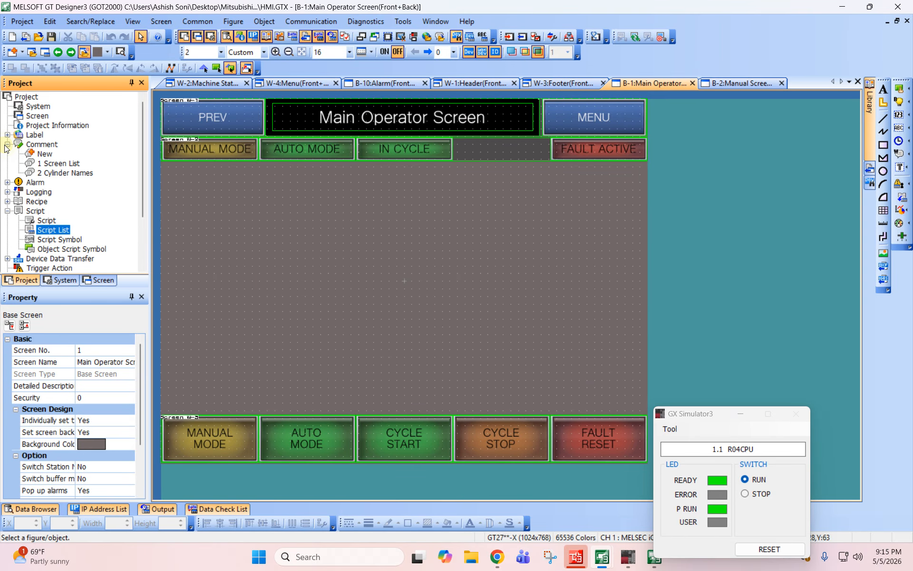
double_click(46, 155)
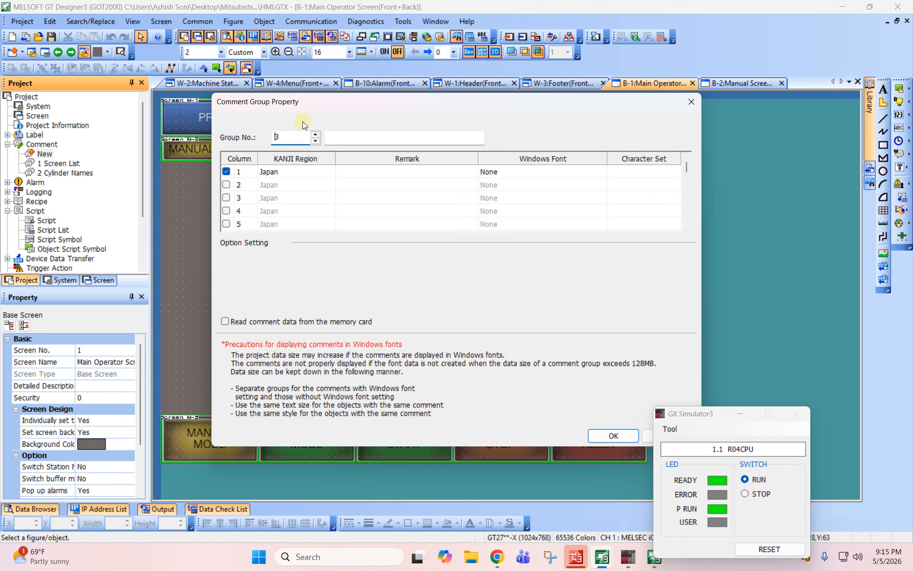
click(356, 137)
text(Warning)
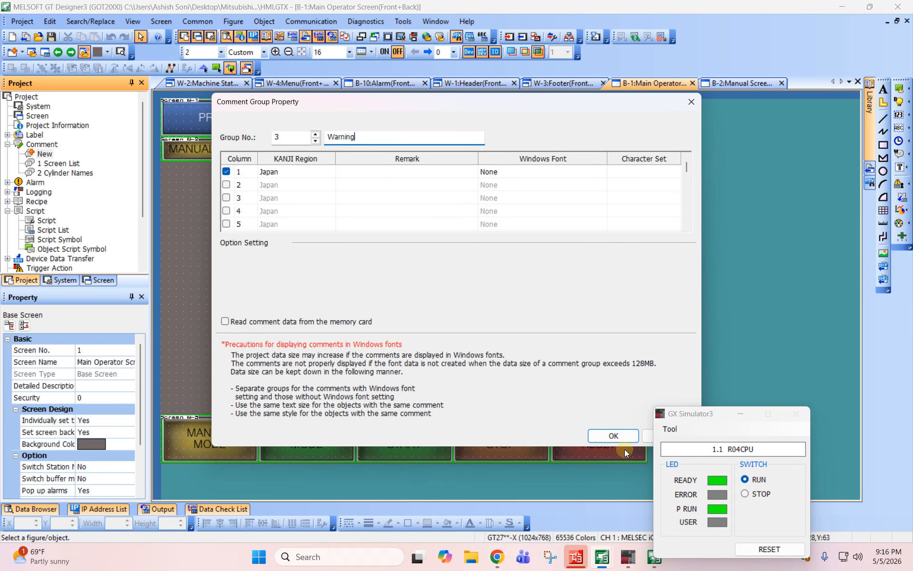
click(616, 439)
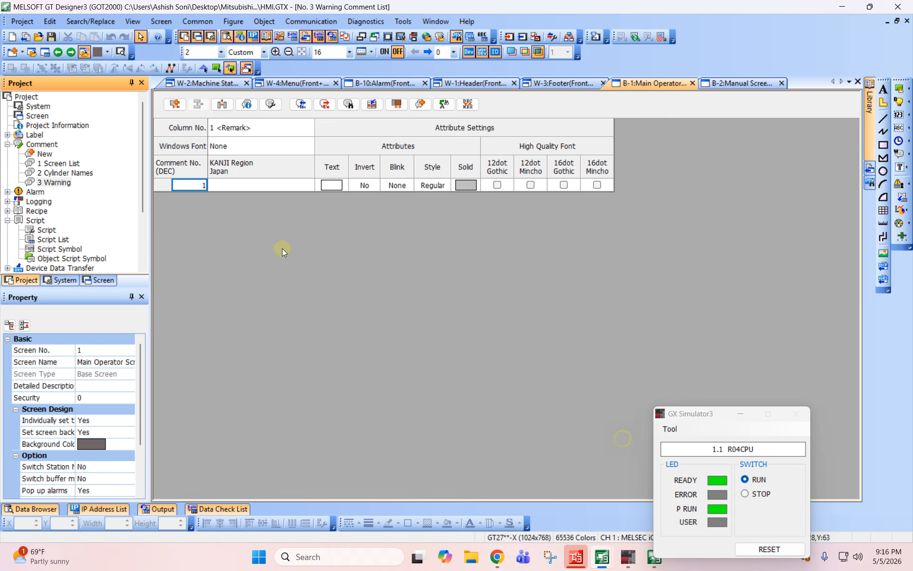
- Enter Warning 1 as the first comment of the Warning group and add rows up to comment number 8
click(246, 185)
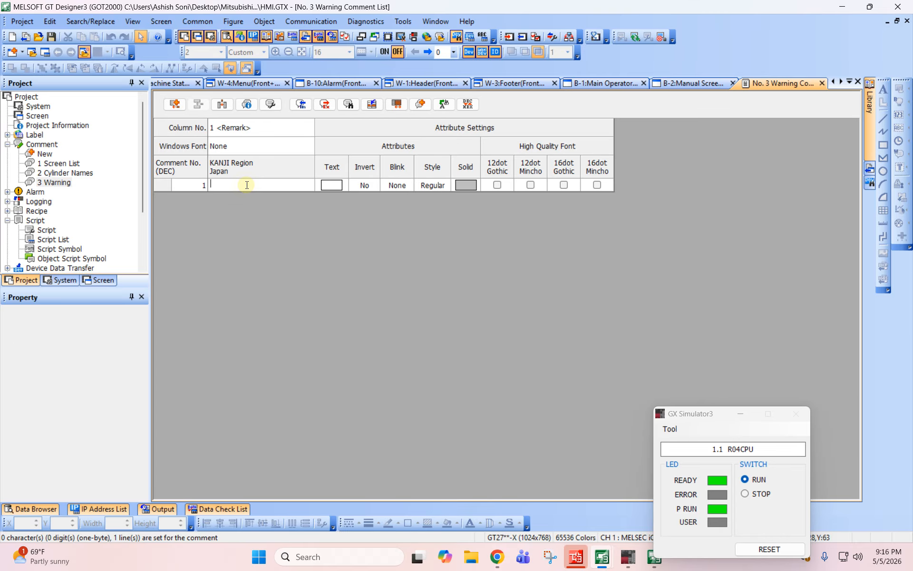
text(Warnin)
key(Return)
click(180, 105)
click(180, 106)
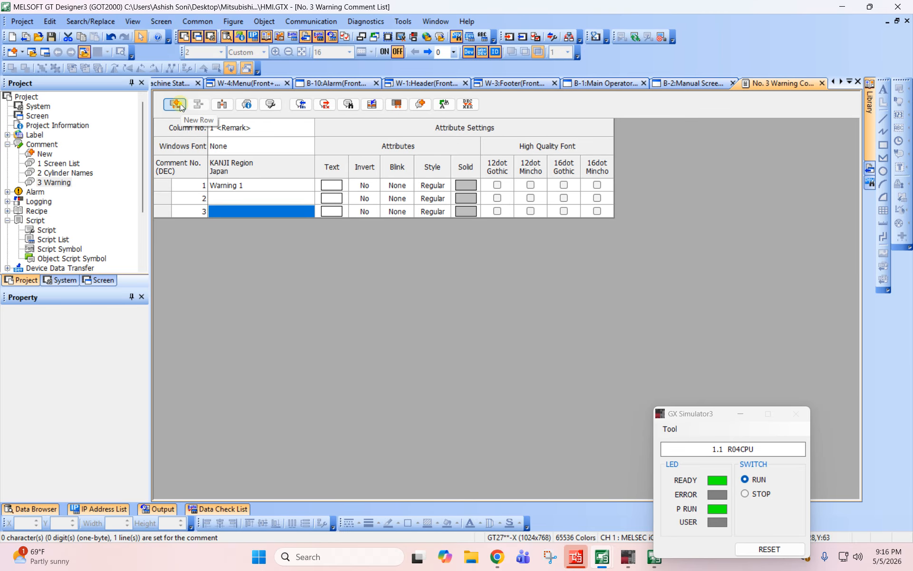
click(179, 105)
click(180, 106)
click(180, 106)
click(179, 106)
click(180, 105)
- Fill comments 2 to 8 of the Warning group with the texts Warning 2 through Warning 8
click(243, 200)
text(Warn)
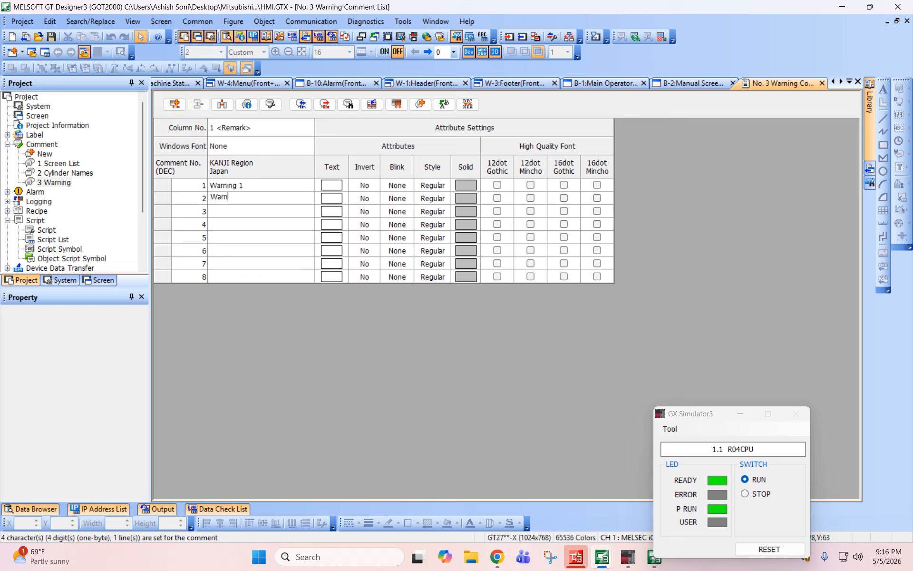
text(ing 2)
key(Down)
text(Warning 3)
key(Down)
text(Warn)
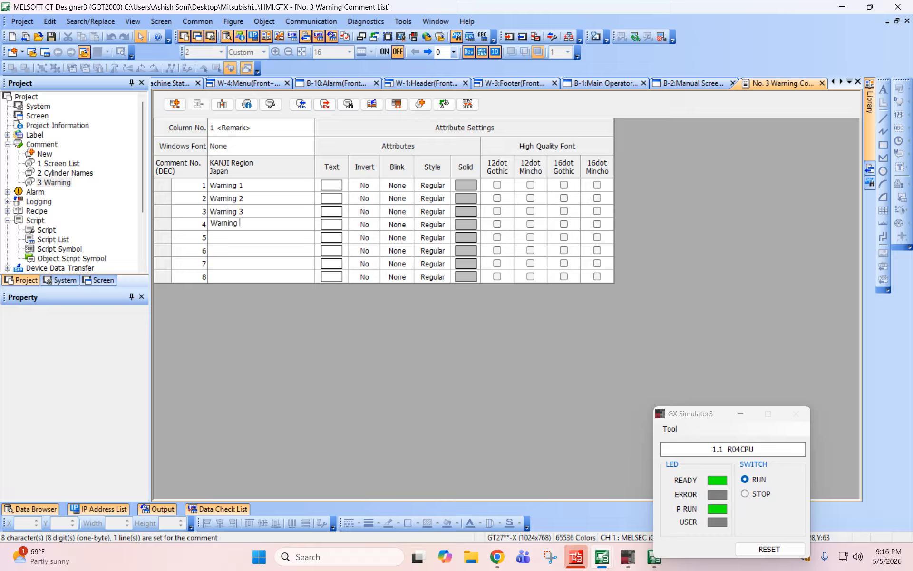
text(ing 4)
key(Down)
text(Warning 5)
key(Down)
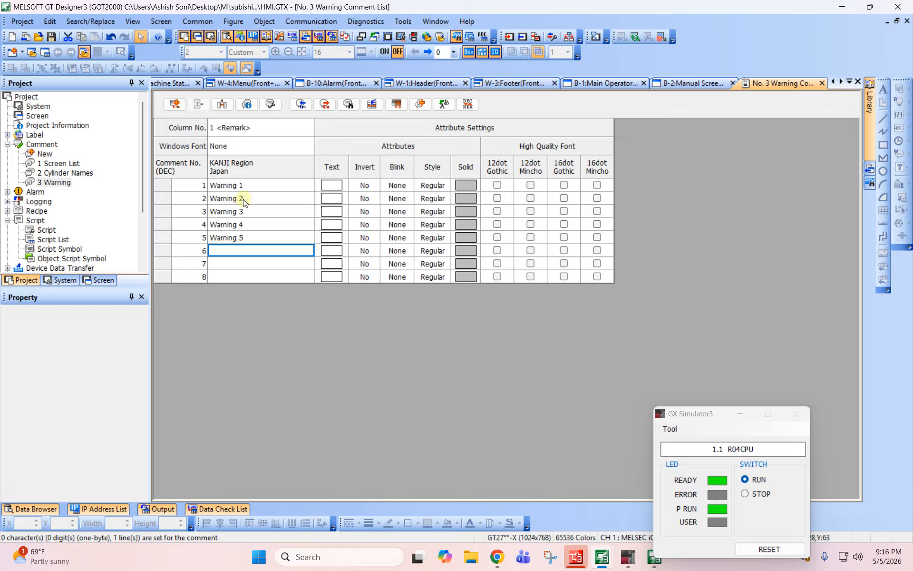
text(W)
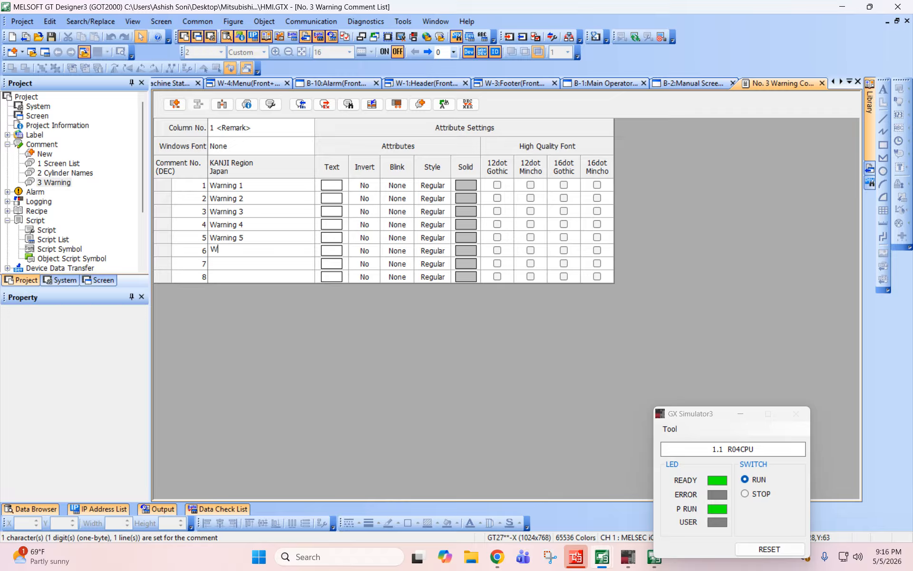
text(waring 6)
key(Down)
text(Warning 7)
key(Down)
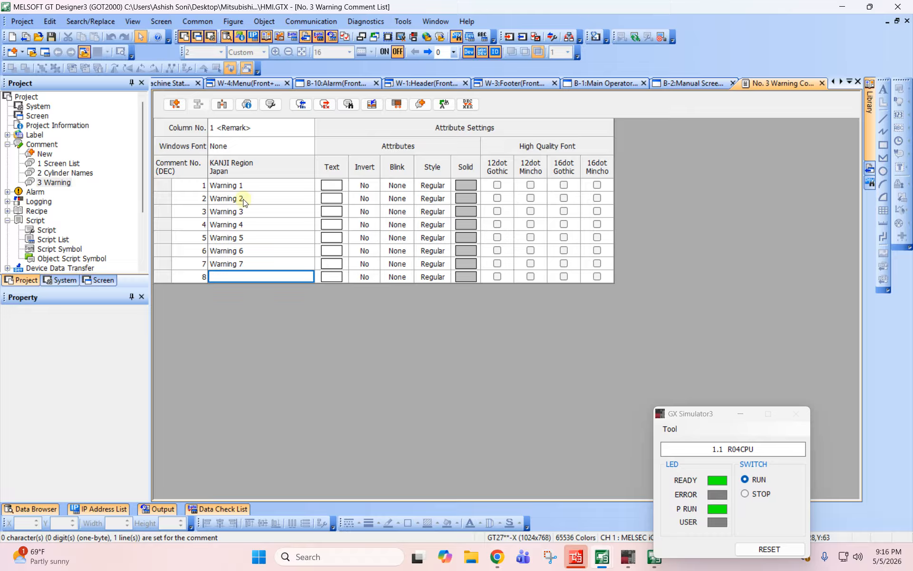
text(Warning 8)
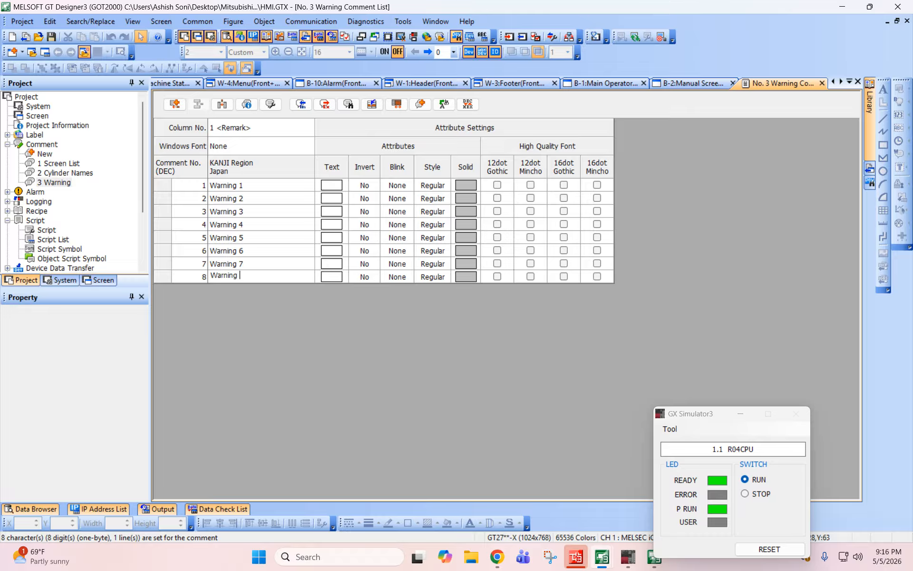
key(Down)
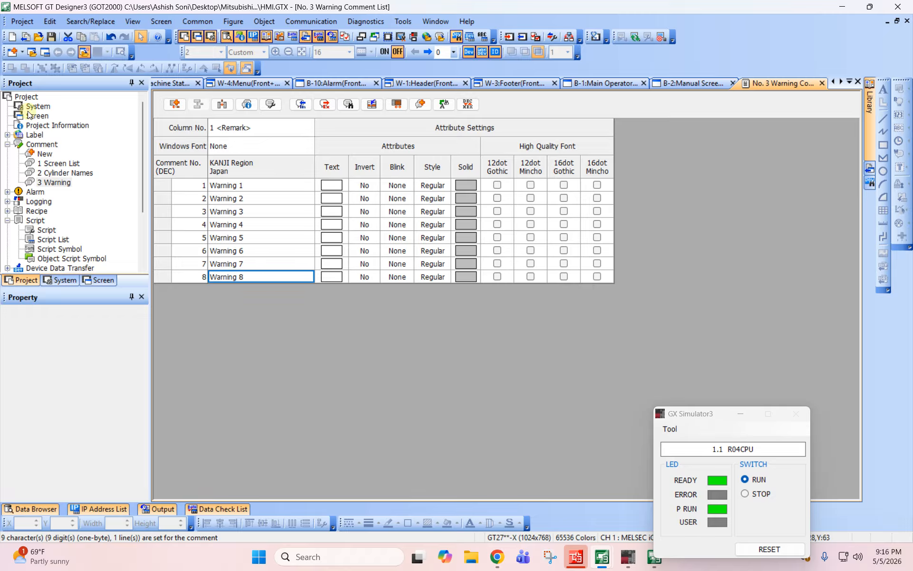
- Place a bit lamp about 1007 wide and 45 high on the Main Operator Screen, just below the machine status row
click(99, 279)
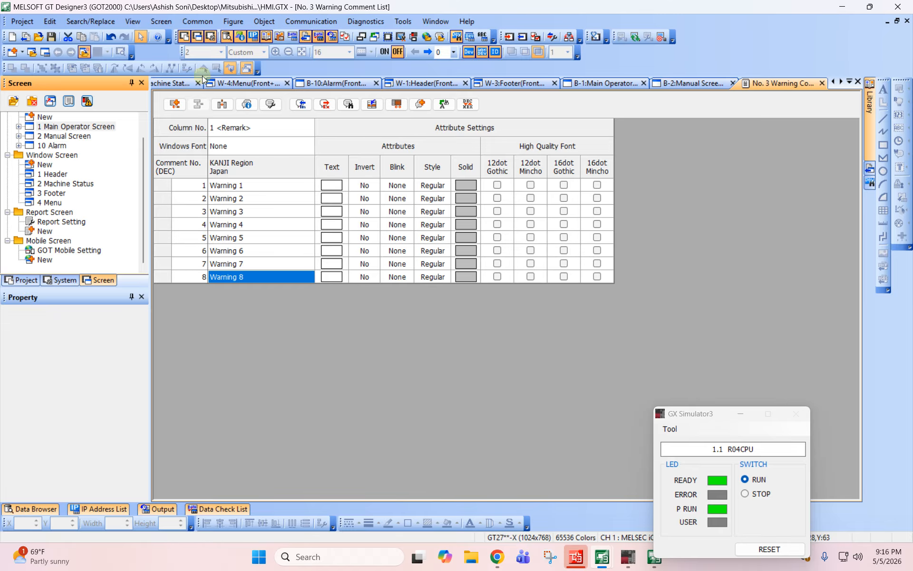
double_click(74, 127)
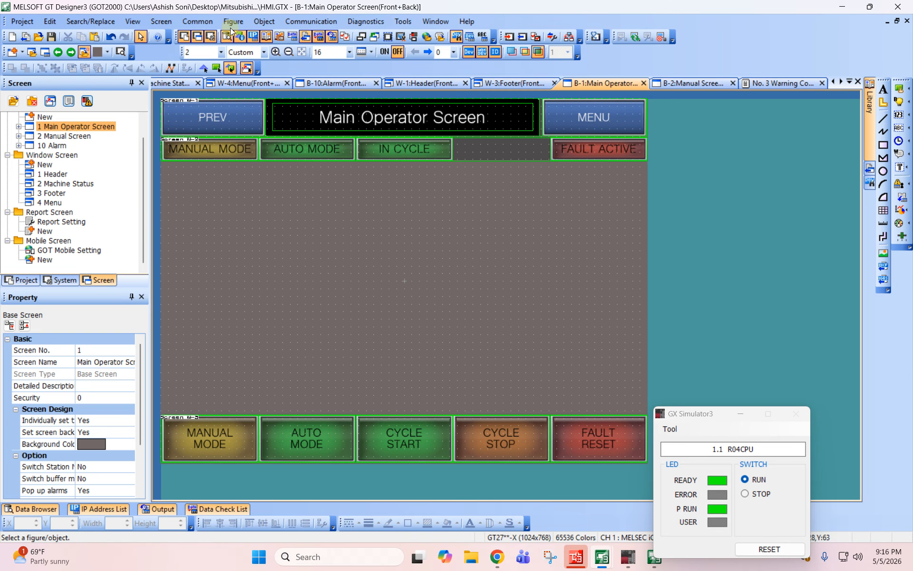
click(264, 21)
mouse_move(317, 50)
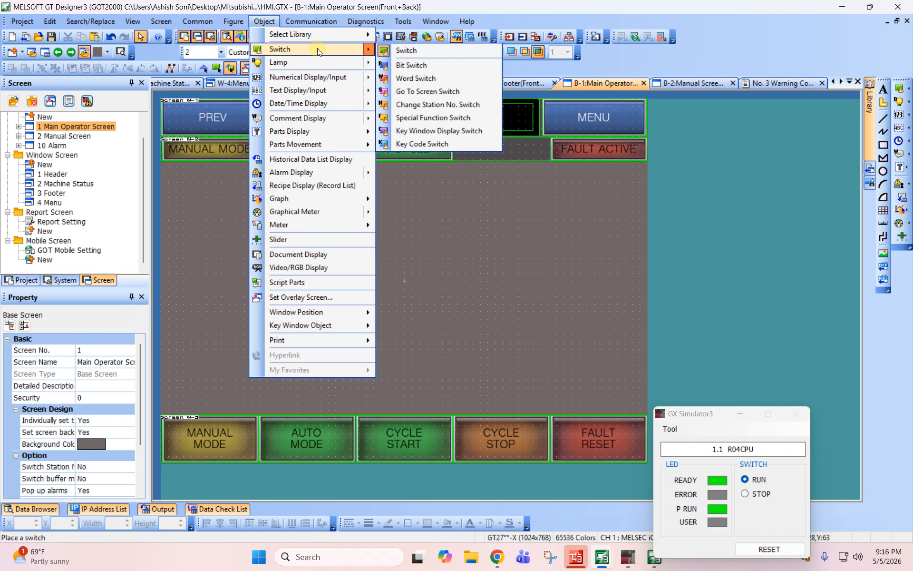
click(204, 67)
drag(167, 170, 644, 189)
- Assign device SM400 to the new bit lamp
double_click(501, 170)
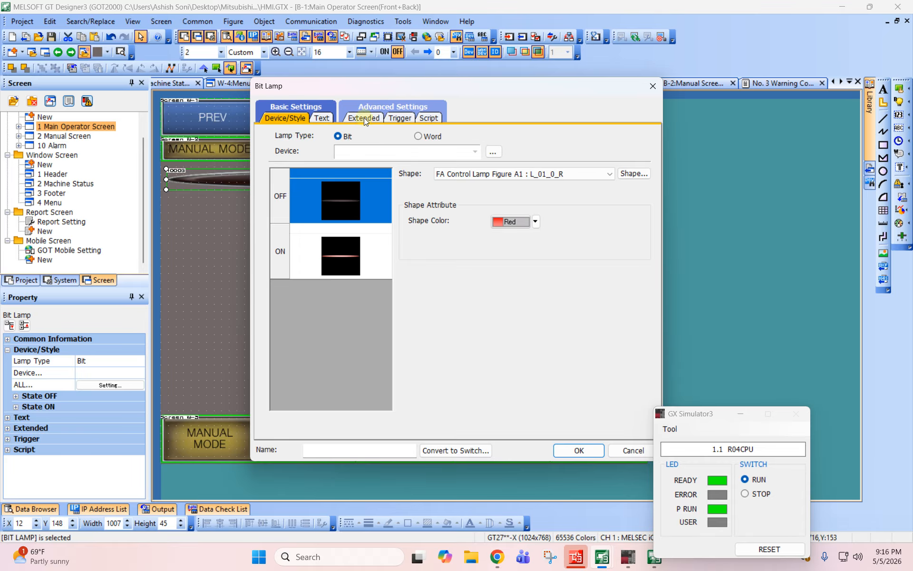
text(m400)
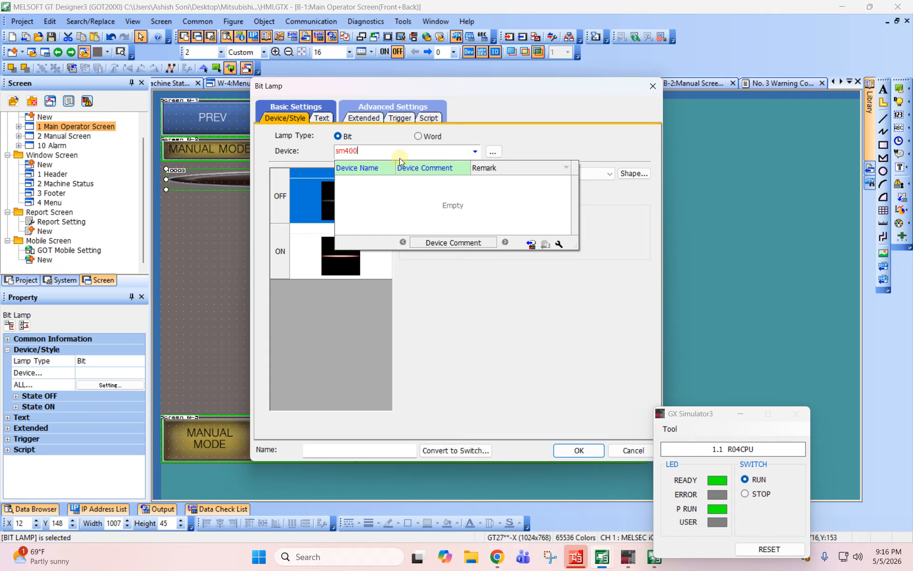
key(Tab)
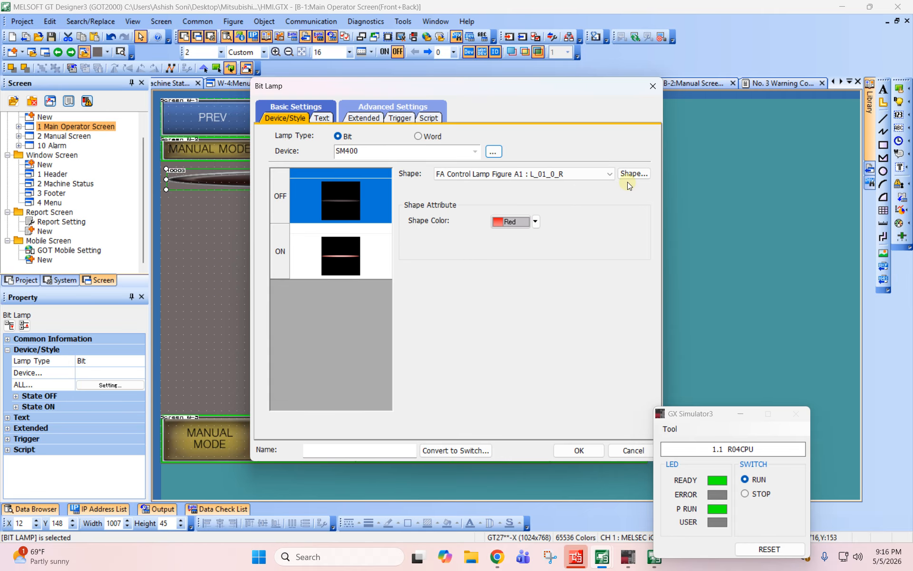
- Set both the OFF and ON shapes of the lamp to the lit yellow rectangle 70 L_03_1_Y from FA Control Lamp Figure A1
click(628, 178)
click(408, 275)
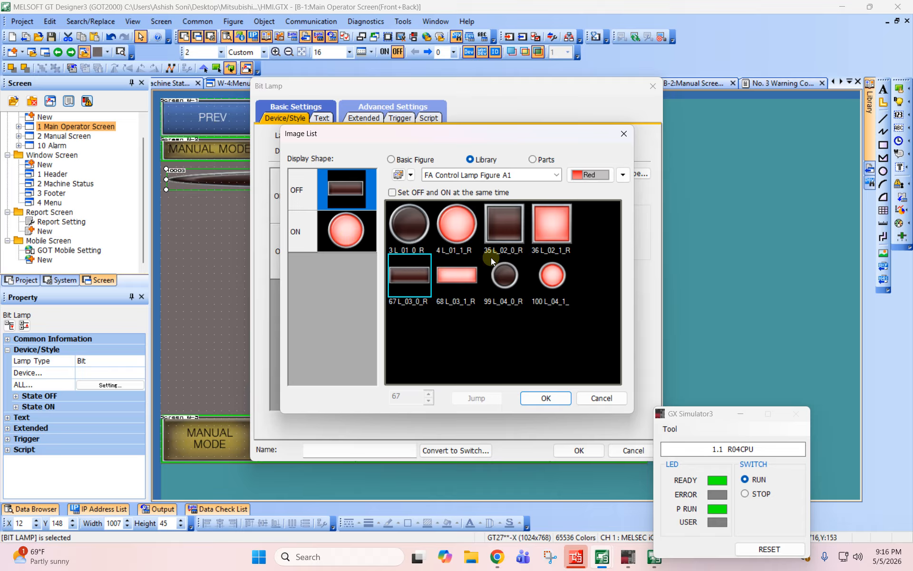
click(622, 175)
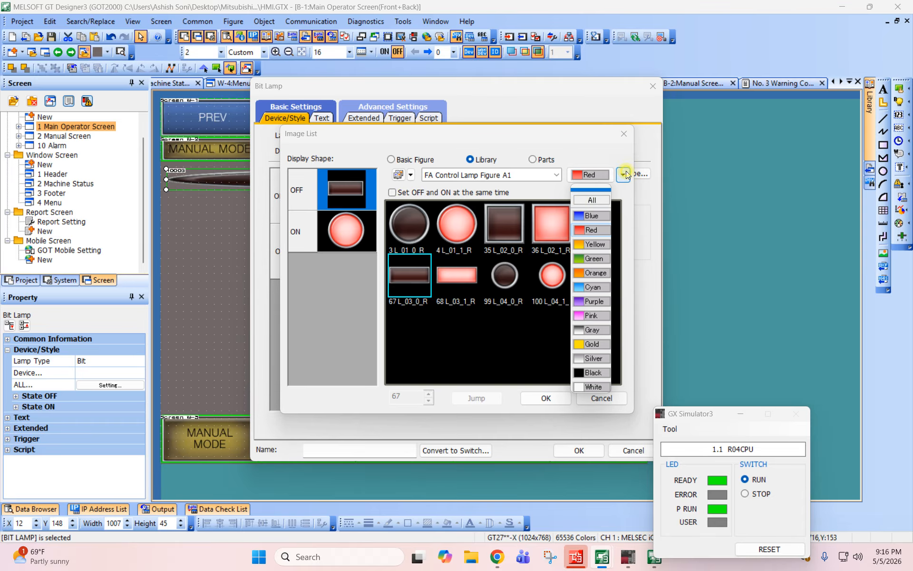
click(591, 245)
click(446, 272)
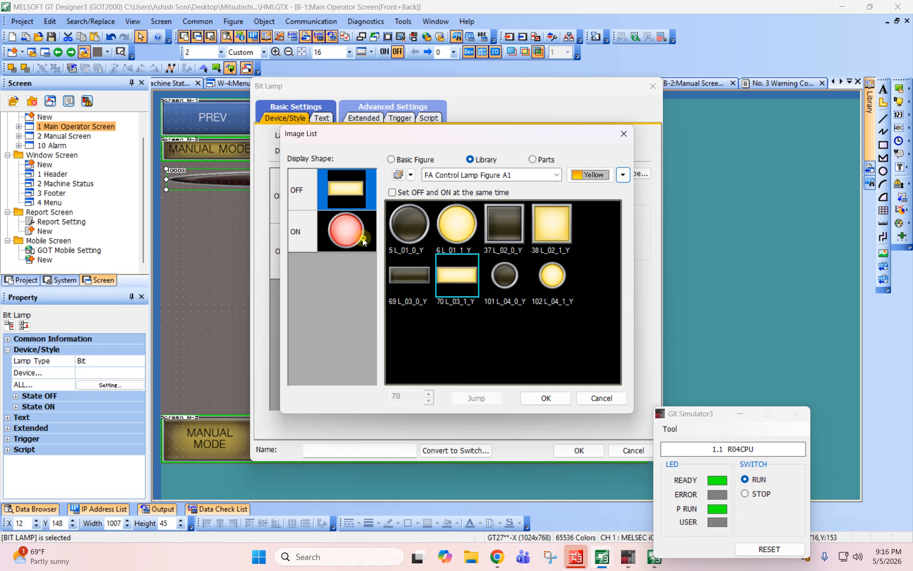
click(409, 273)
click(456, 276)
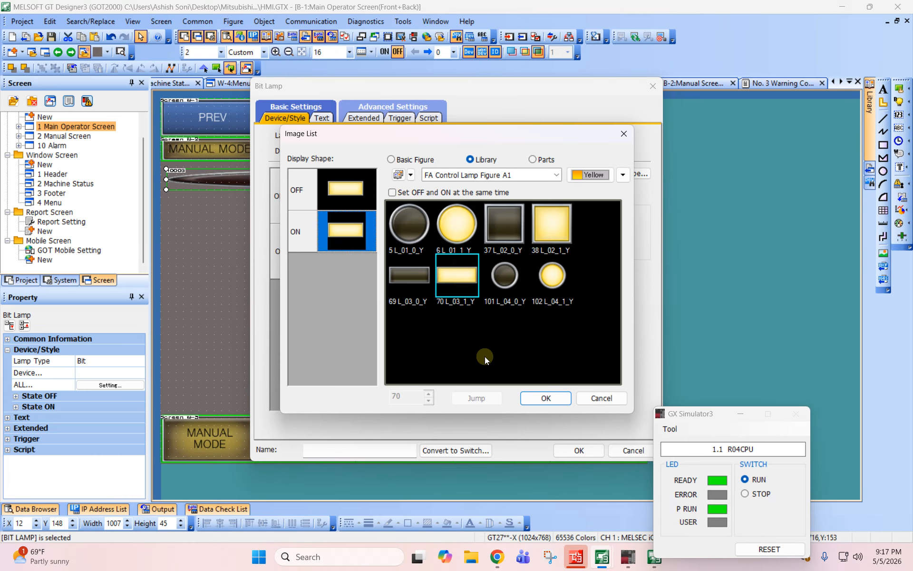
click(536, 397)
- Convert the bit lamp into a switch and accept the deletion of its incompatible settings
drag(374, 89, 471, 108)
click(498, 137)
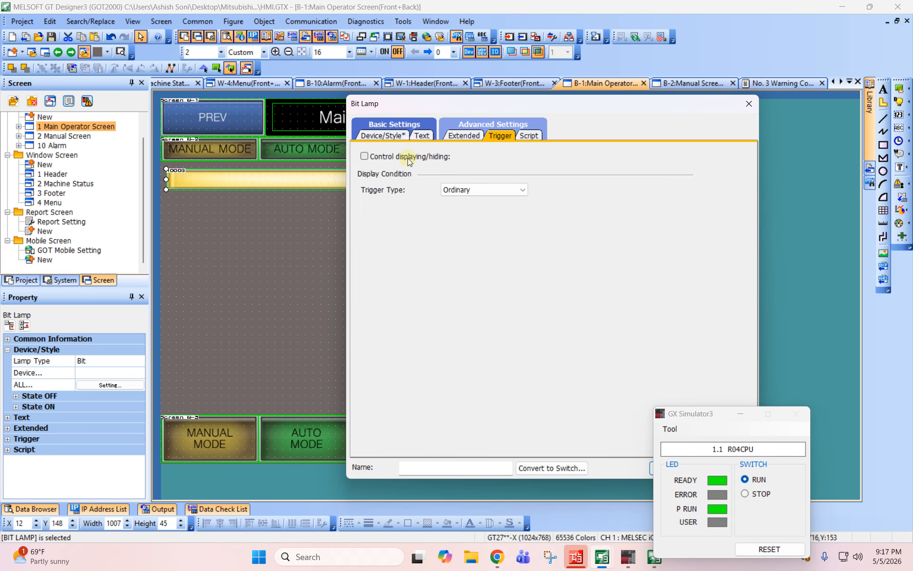
click(551, 468)
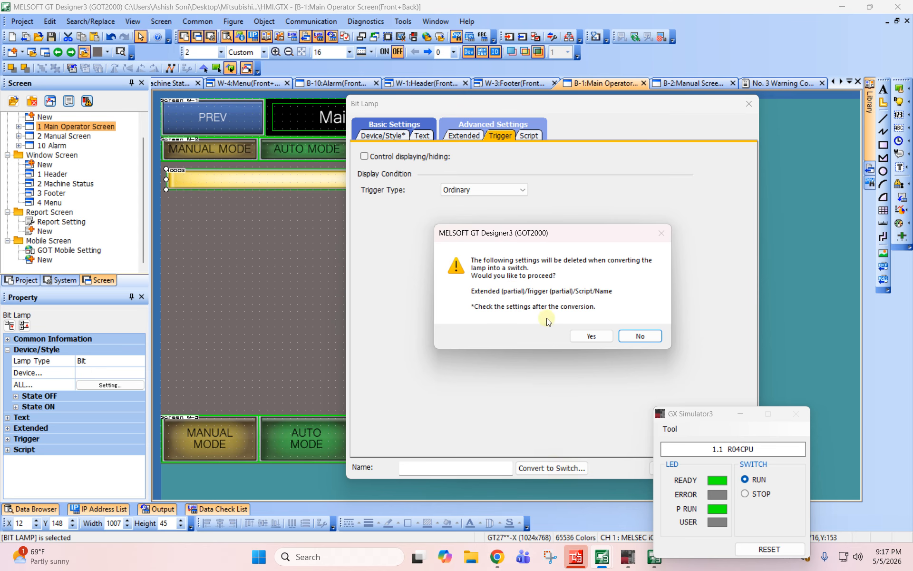
click(592, 335)
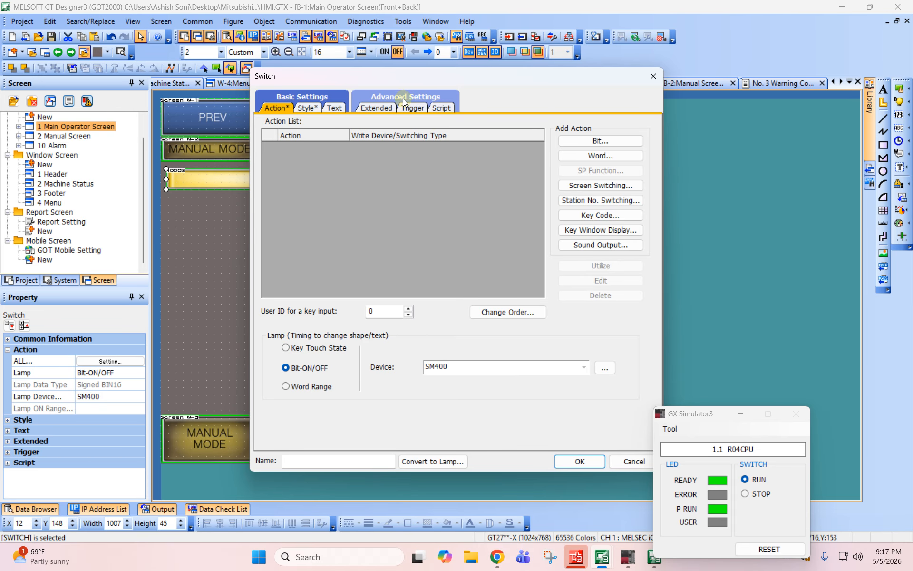
- Enable display/hide control for the switch in its trigger settings, keeping the ON Display condition
click(413, 109)
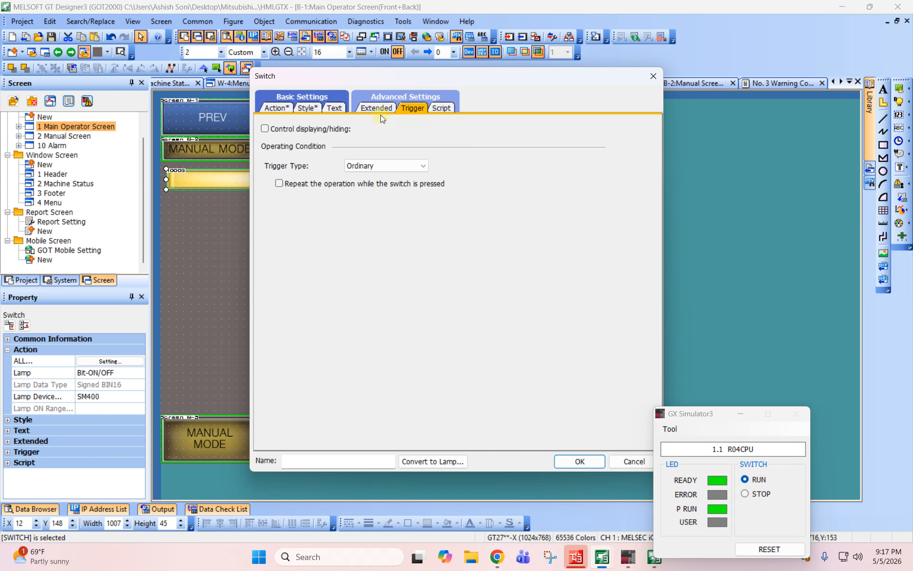
click(292, 129)
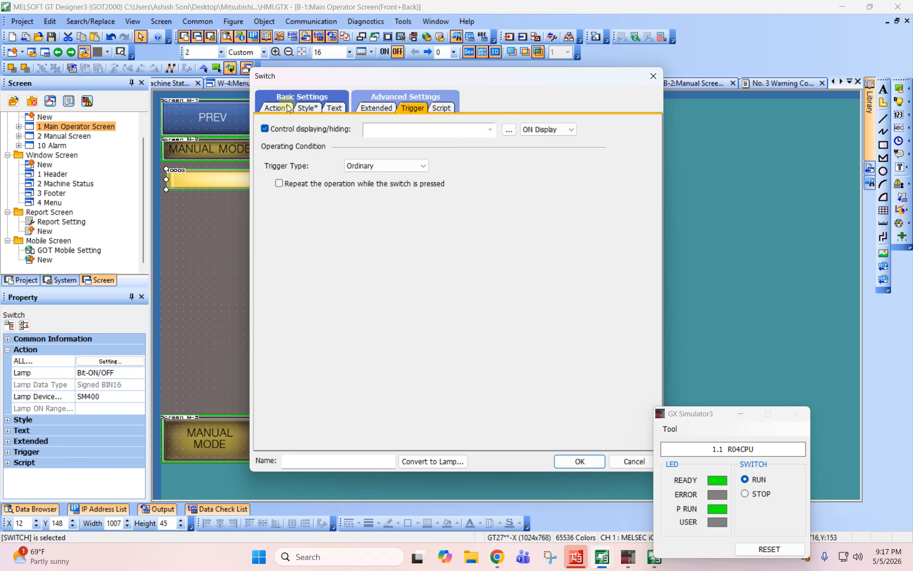
click(287, 108)
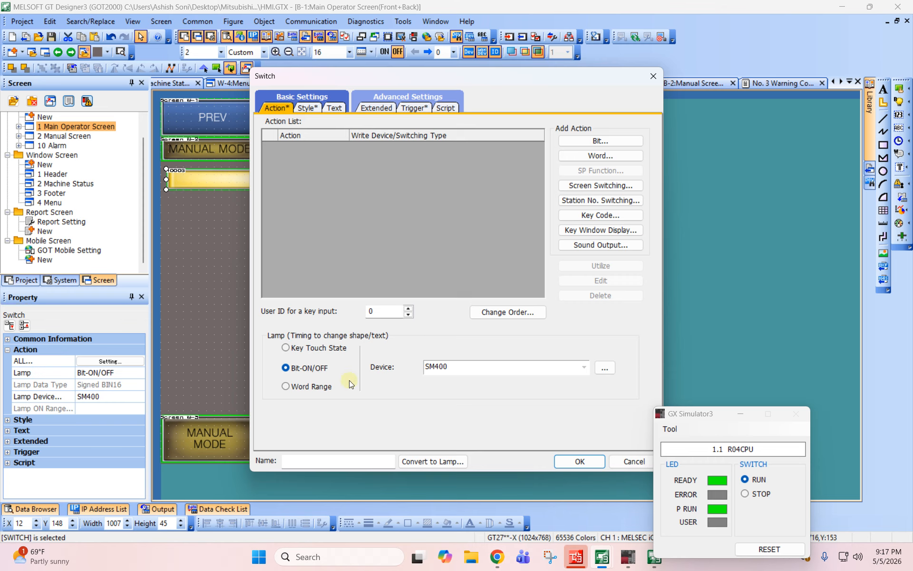
click(413, 109)
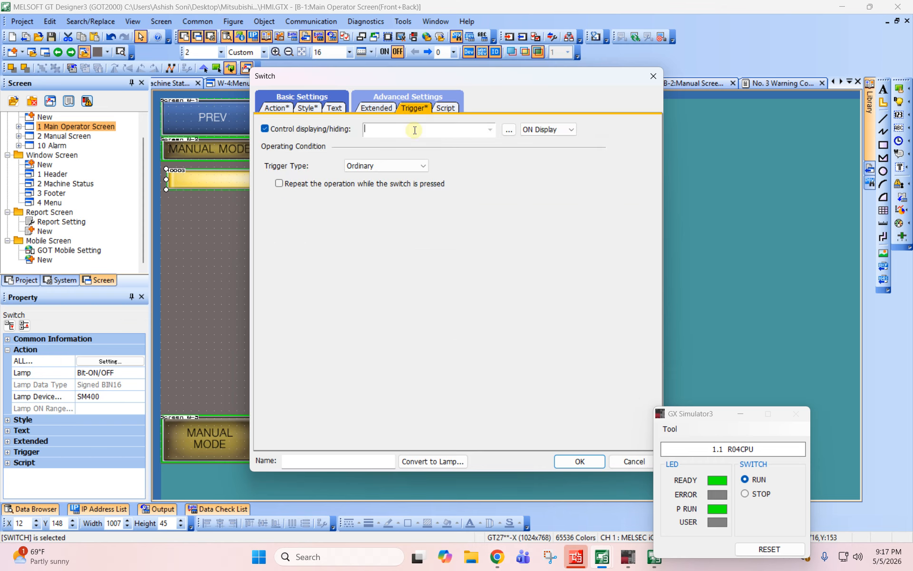
key(BackSpace)
- Switch to GX Works3 and, in the common device comments, give M56 the comment "Warning Active"
click(601, 557)
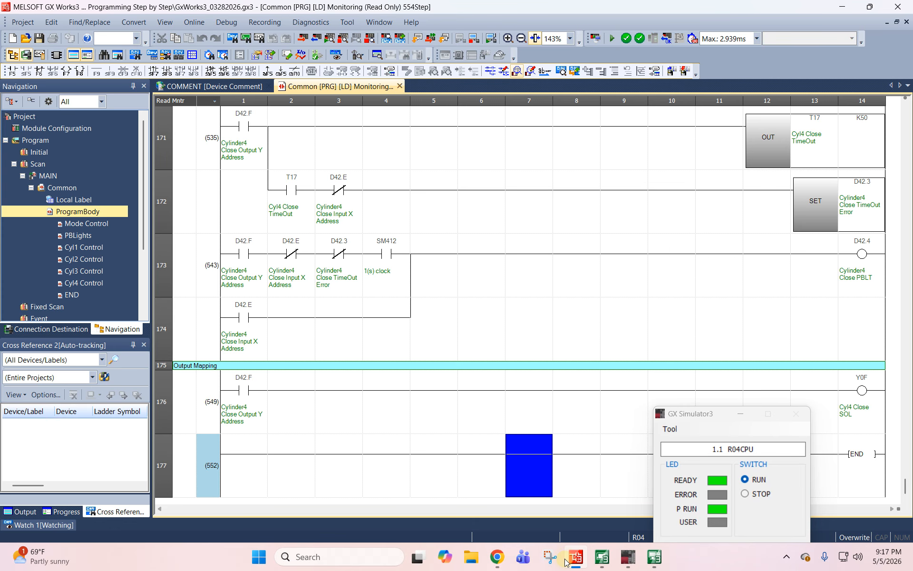
click(216, 86)
click(245, 89)
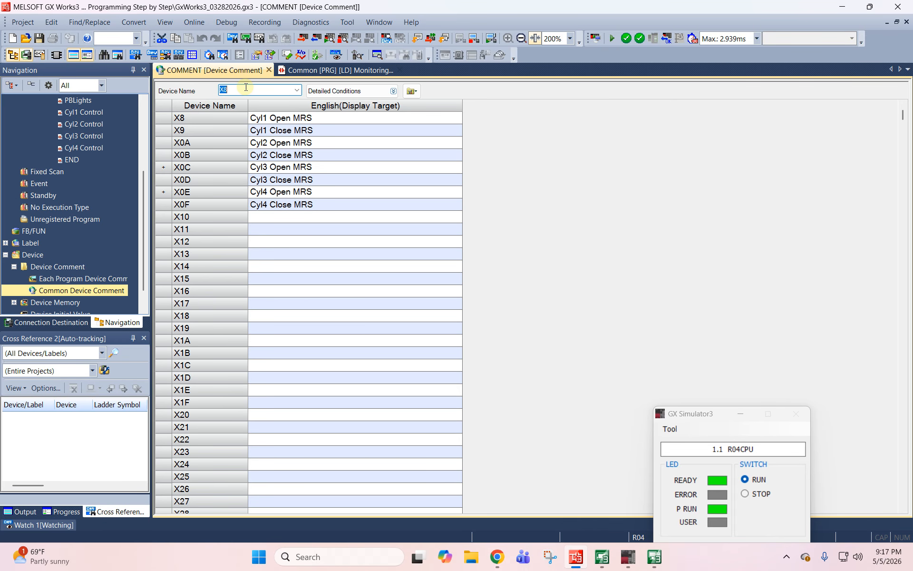
text(m0)
key(Return)
scroll(312, 296, down, 4)
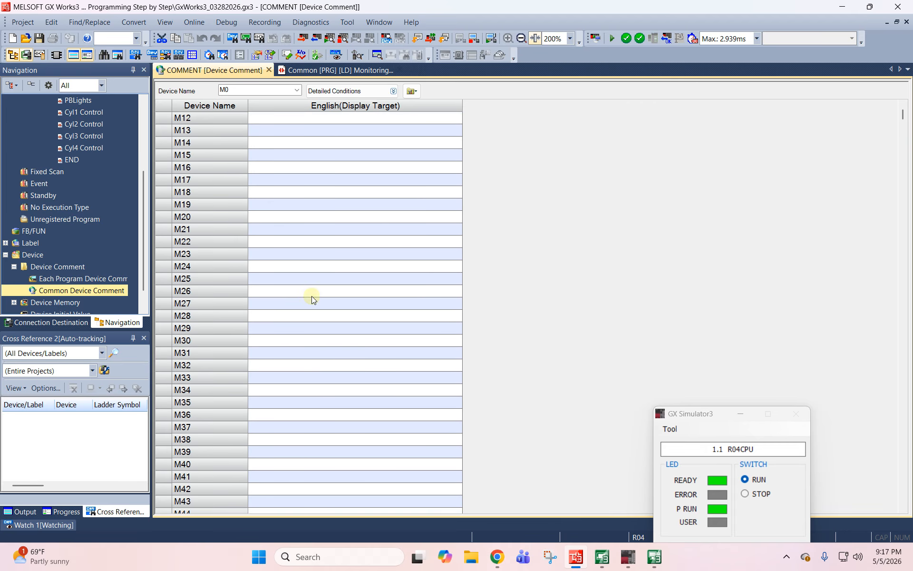
scroll(302, 284, up, 1)
scroll(302, 284, down, 8)
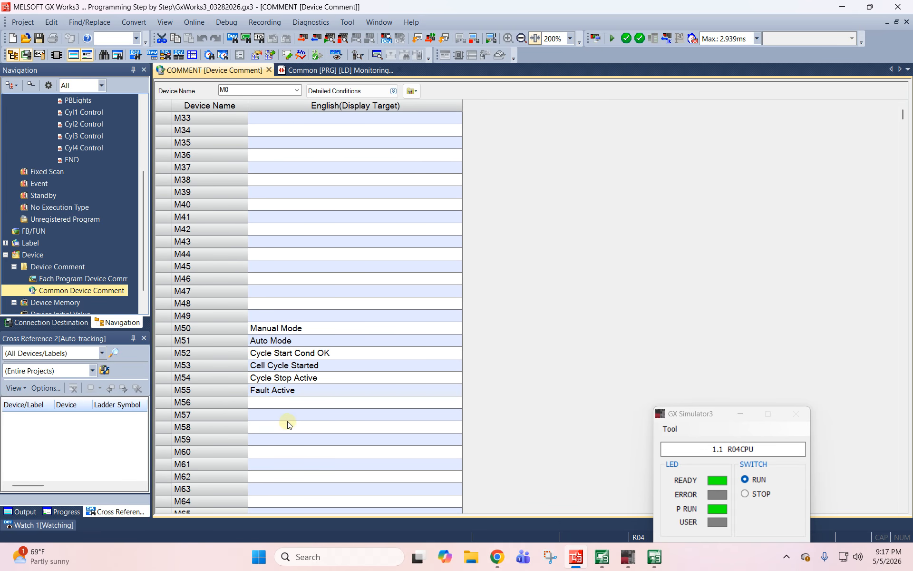
click(283, 402)
text(Warning)
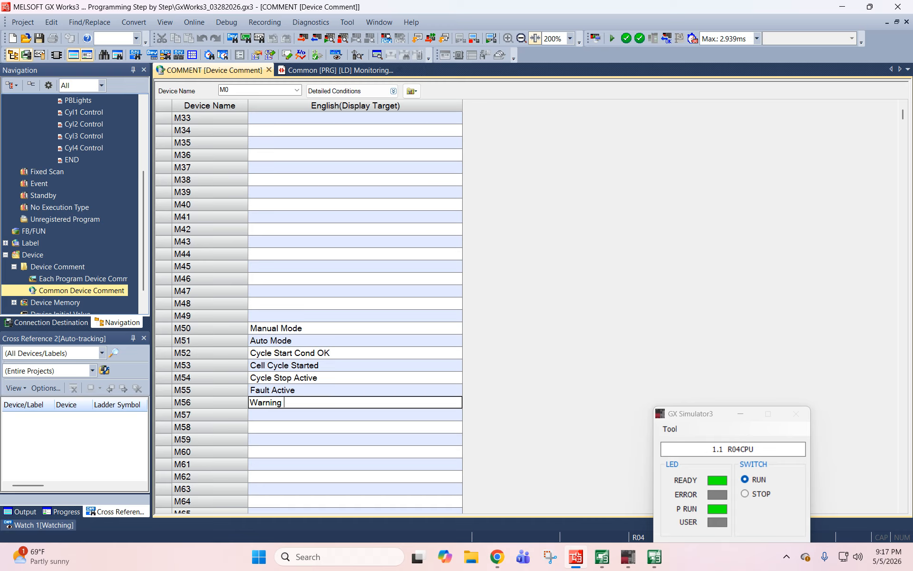
text( Active)
key(Return)
- Return to GT Designer3 and set M56 as the device controlling the switch's display
key(alt+Tab)
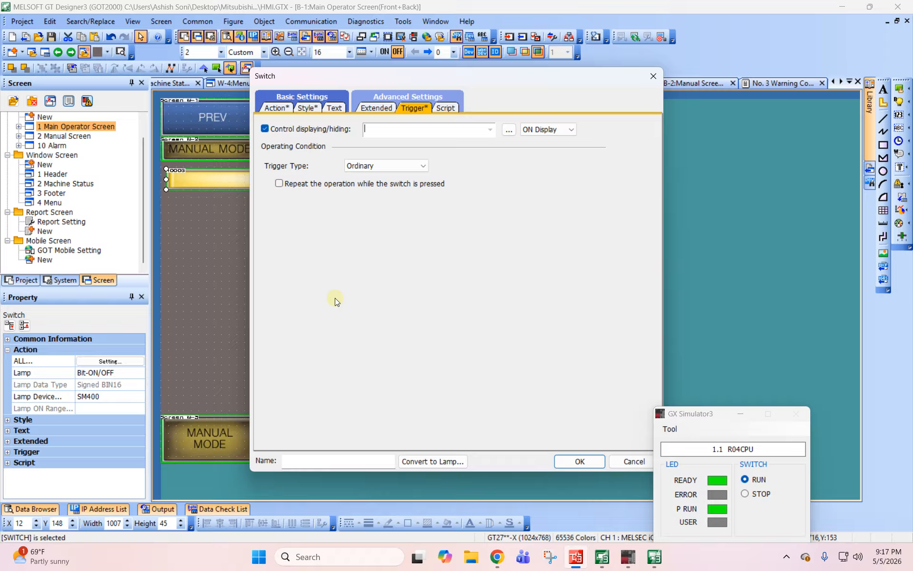
text(m56)
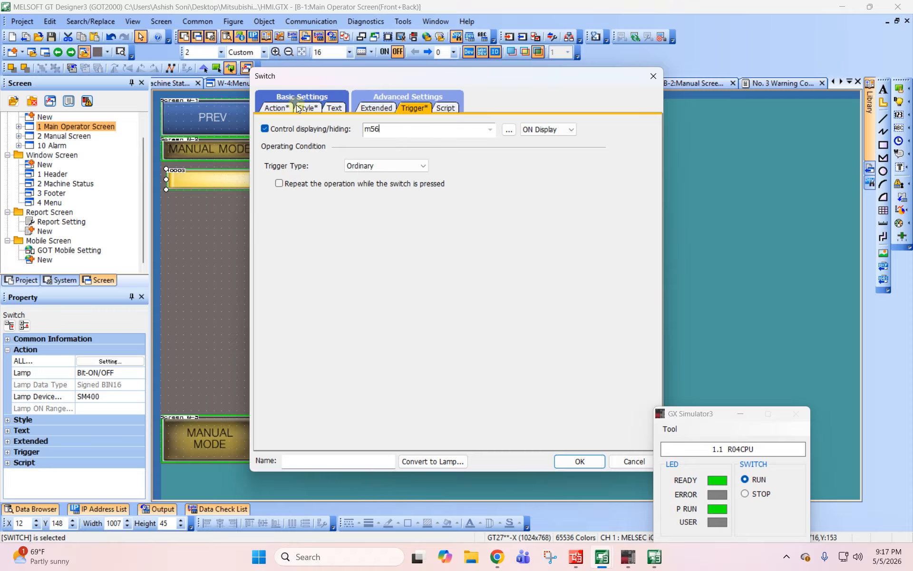
click(277, 108)
click(310, 107)
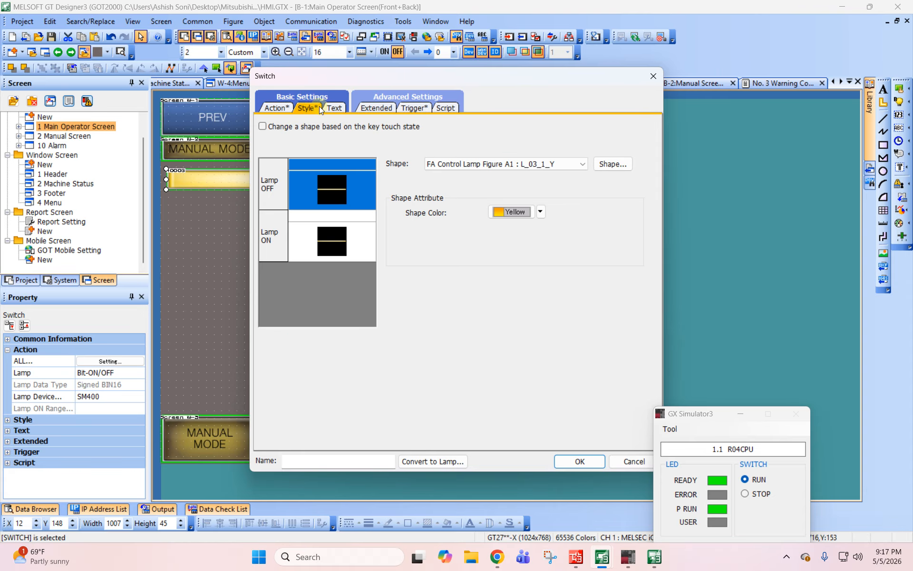
- Set the switch's text type to Comment, using fixed comment group 3 and comment 1, Warning 1
click(334, 108)
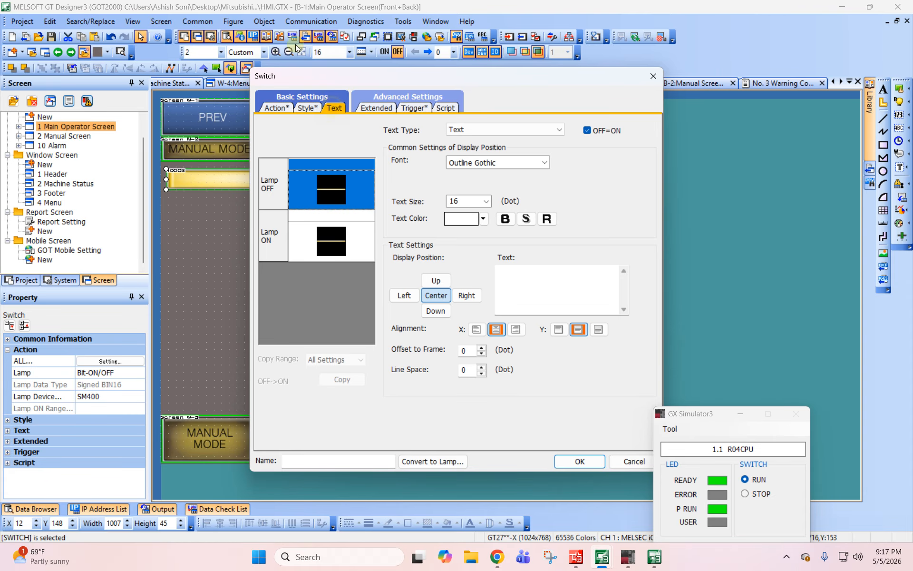
click(502, 130)
click(484, 150)
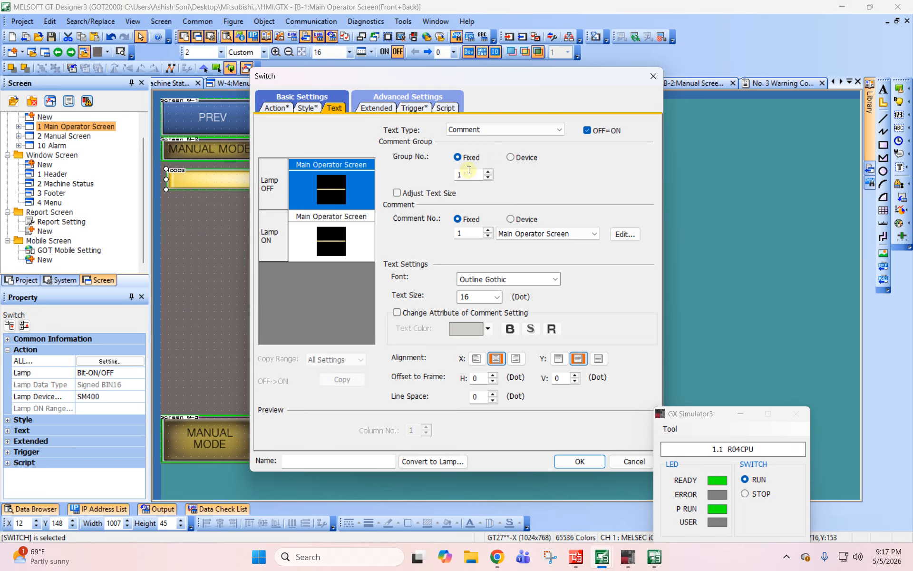
double_click(470, 177)
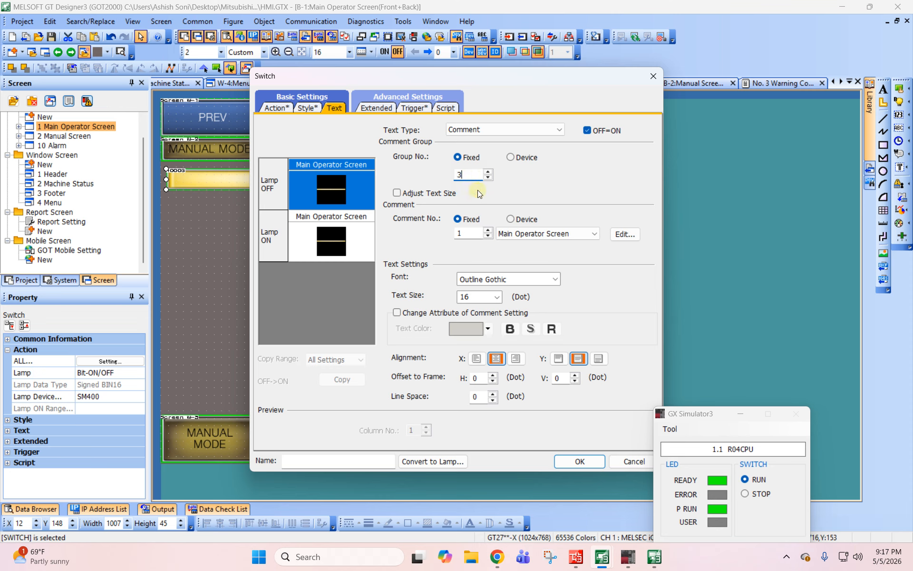
key(Tab)
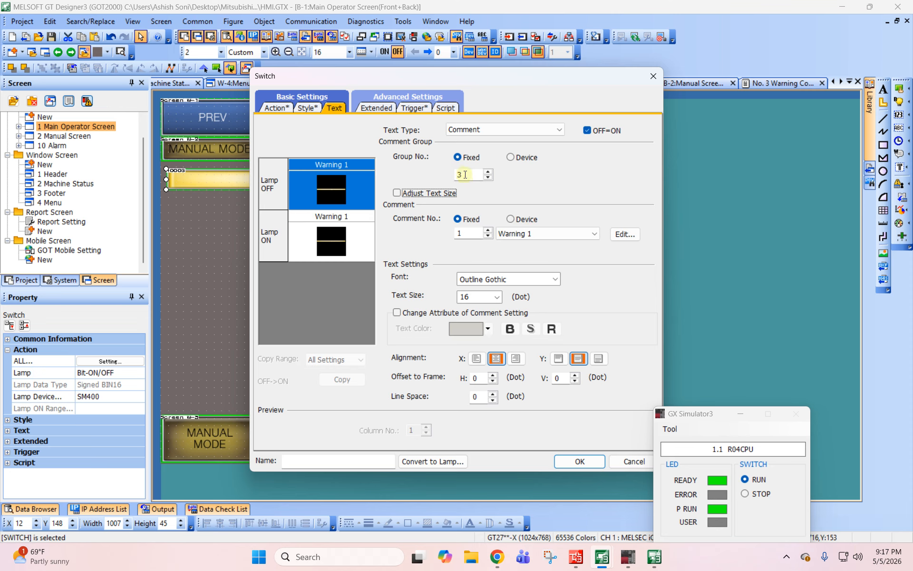
click(537, 234)
click(569, 200)
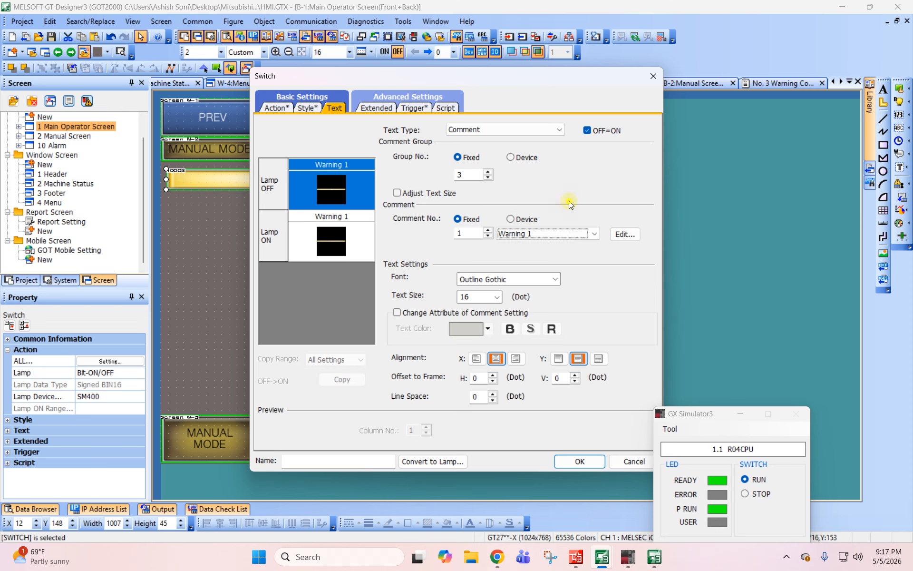
- Enable text size adjustment for the switch's comment with a minimum size of 12 dots
click(424, 193)
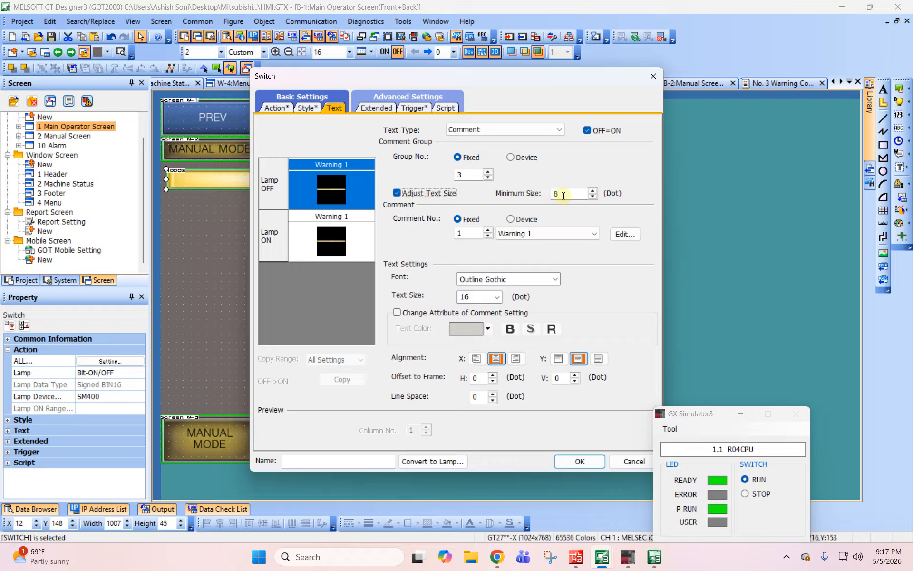
key(Tab)
text(12)
key(Tab)
- Override the comment's own attributes and set the switch's text color to black
drag(523, 81, 492, 72)
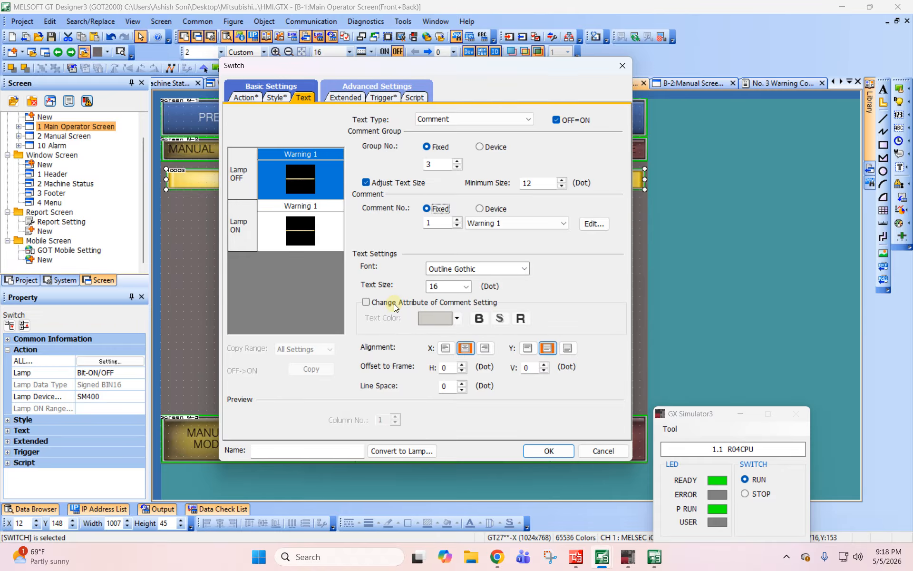
click(426, 302)
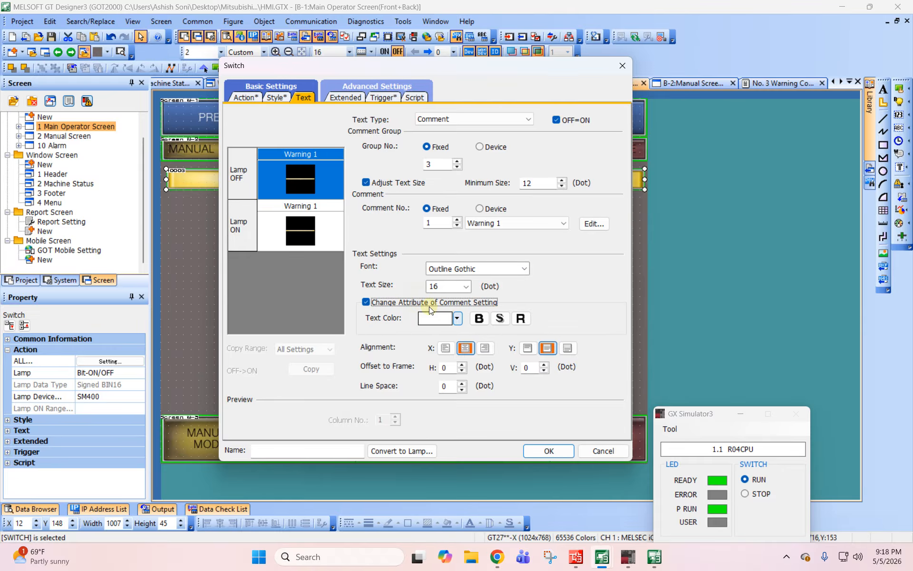
click(456, 317)
click(430, 342)
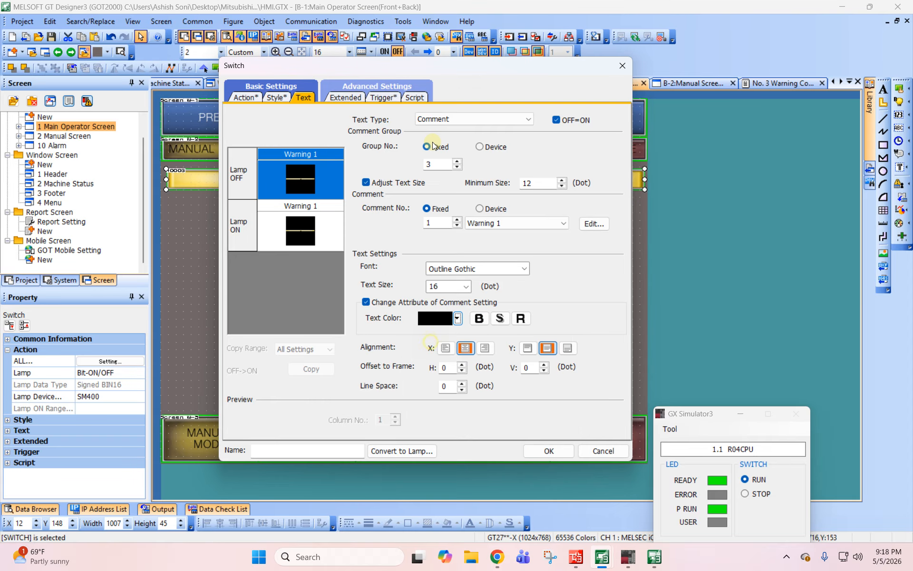
- Set the banner's text size to 24 dots and apply the switch settings
drag(429, 67, 674, 51)
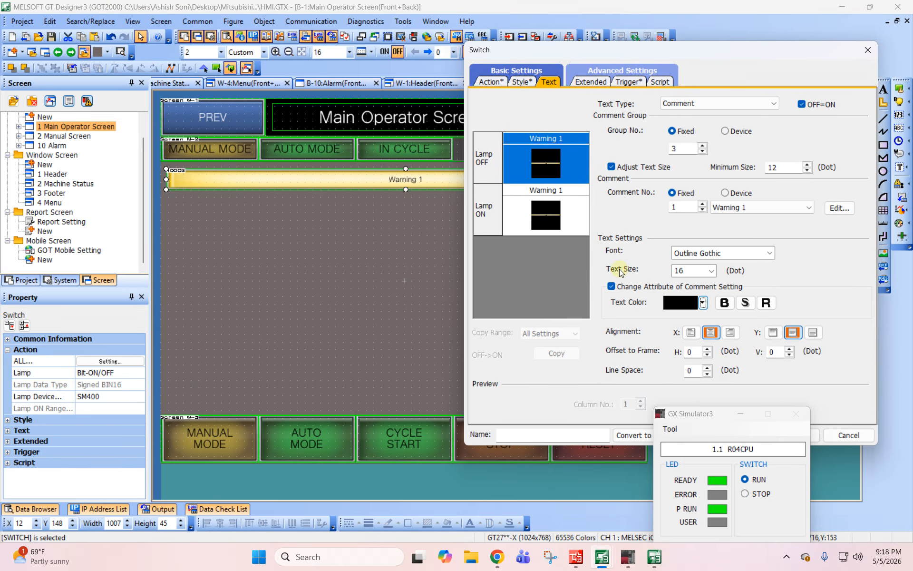
double_click(686, 271)
text(32)
key(BackSpace)
text(24)
key(Tab)
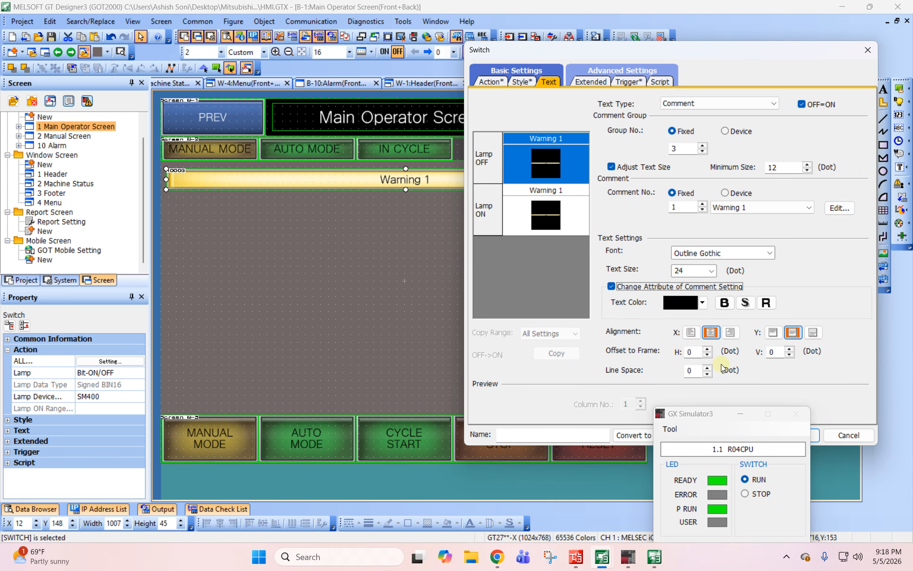
drag(707, 417, 695, 499)
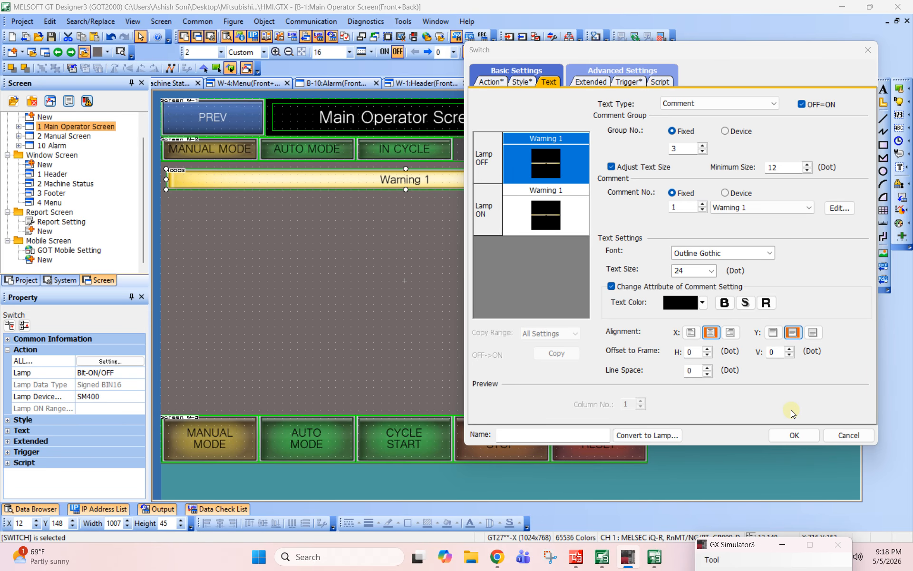
click(797, 435)
click(346, 267)
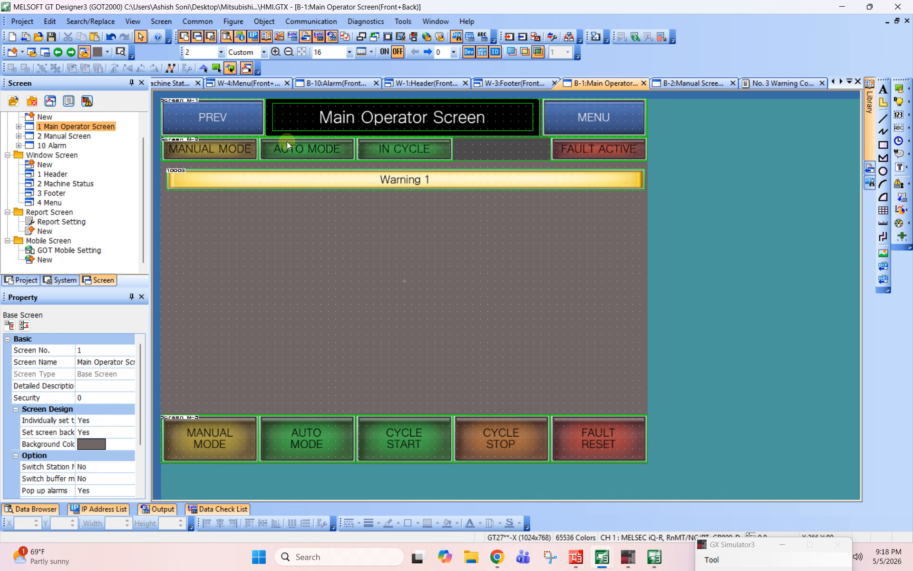
- Reopen the warning banner's switch settings and have its comment number specified by a device
double_click(281, 181)
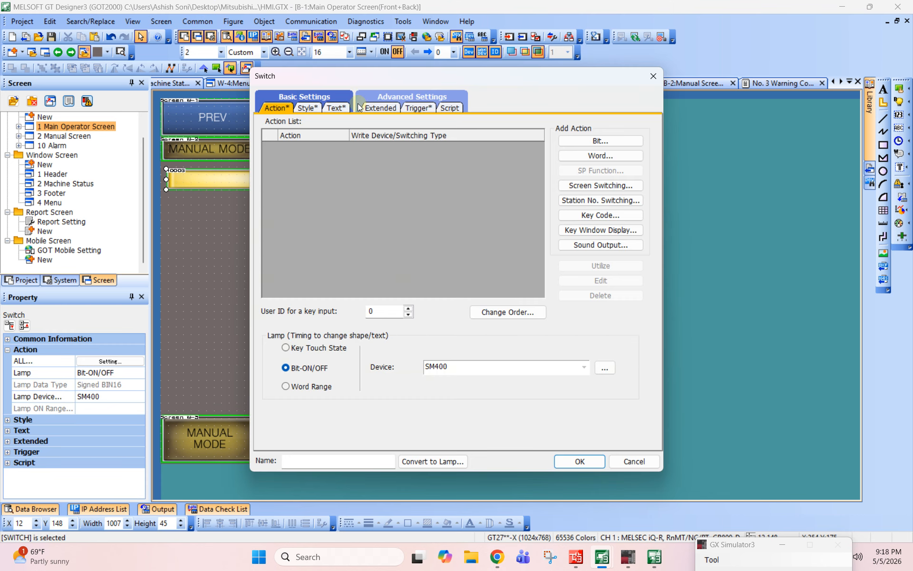
click(335, 108)
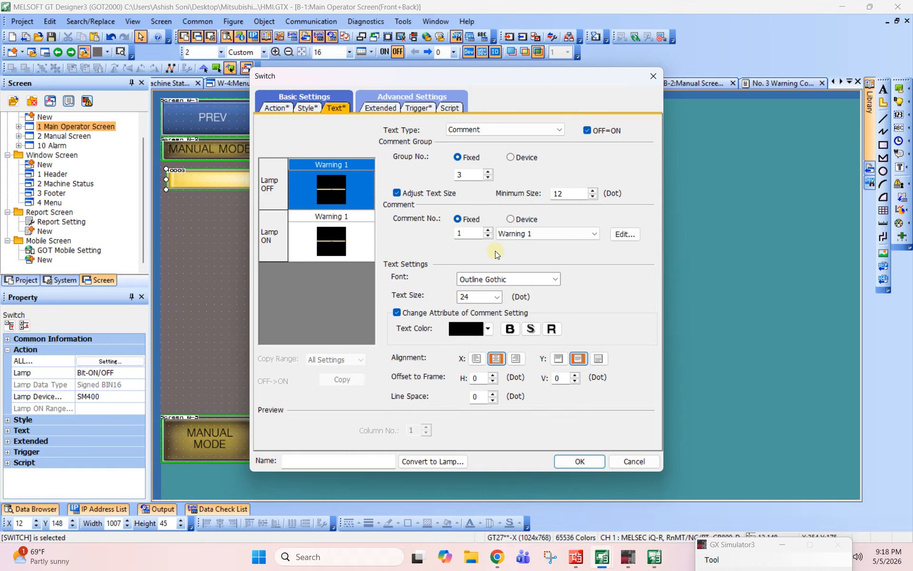
click(306, 243)
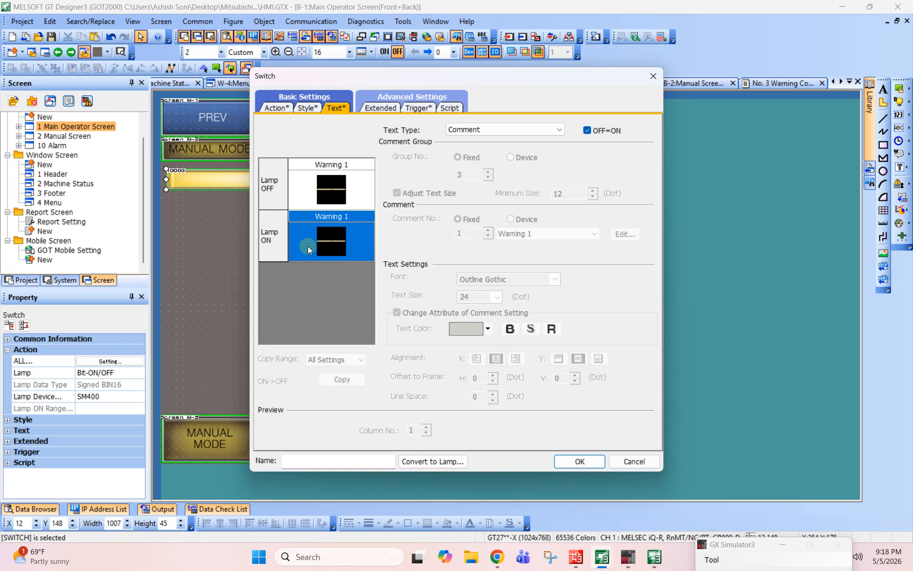
click(303, 108)
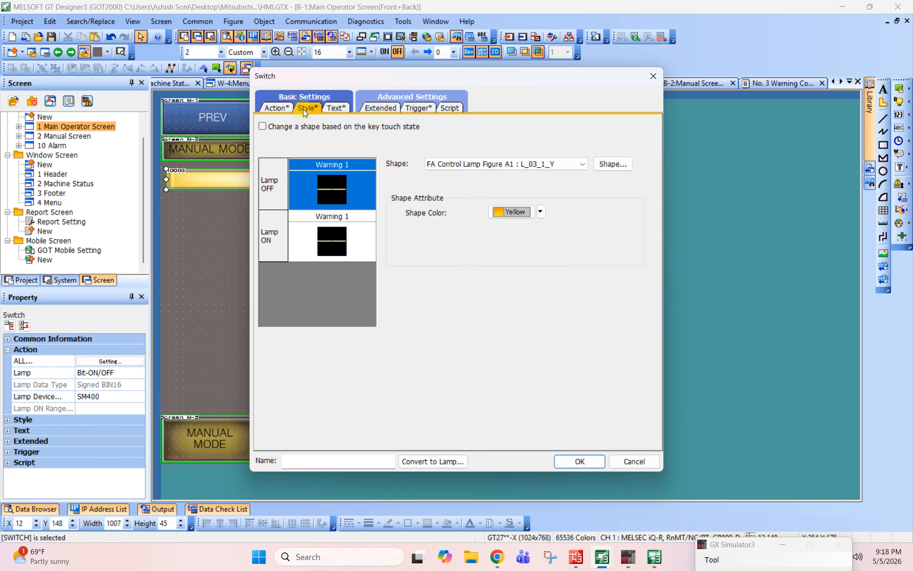
click(273, 107)
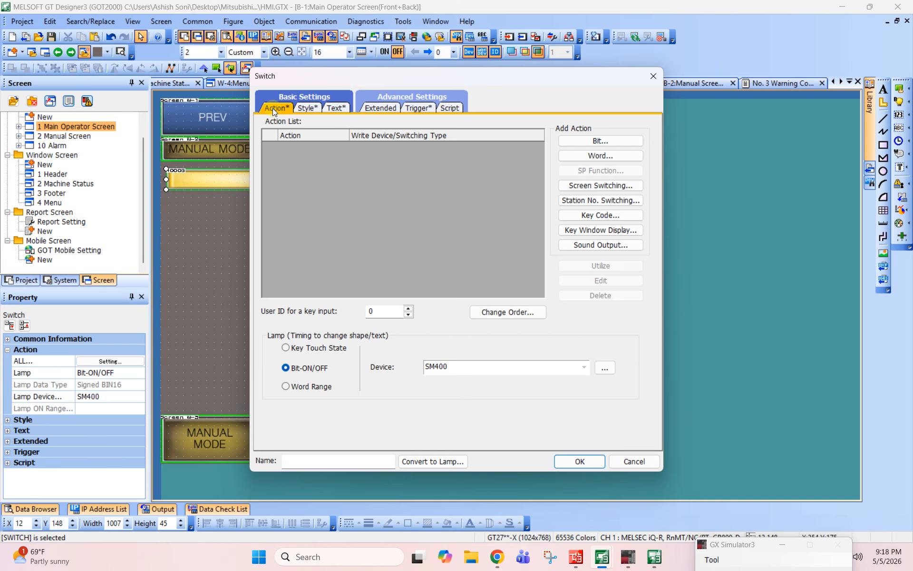
click(334, 107)
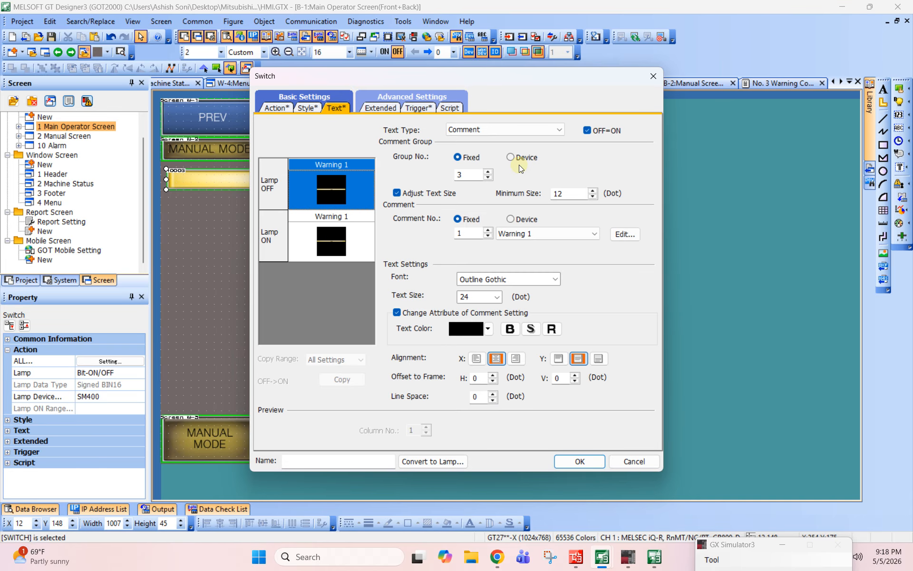
drag(493, 75, 619, 89)
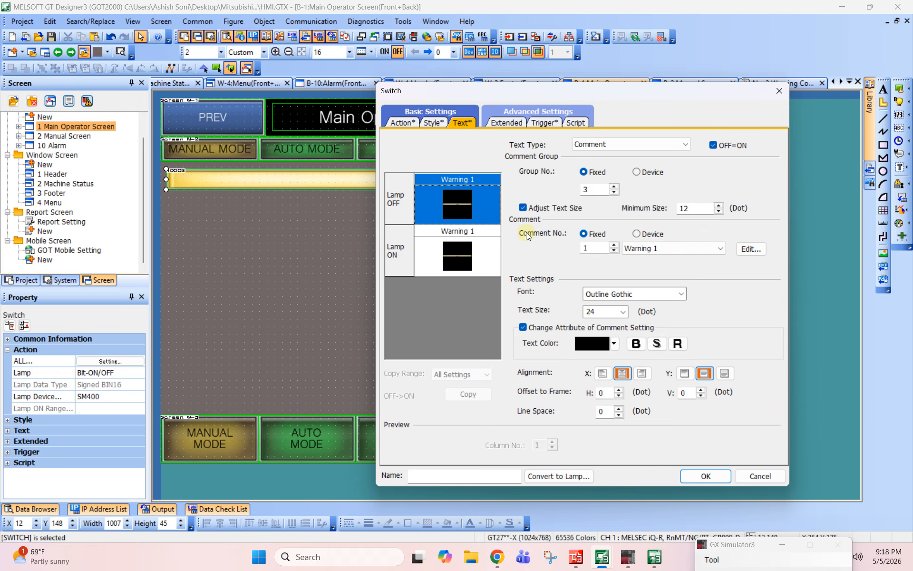
click(645, 236)
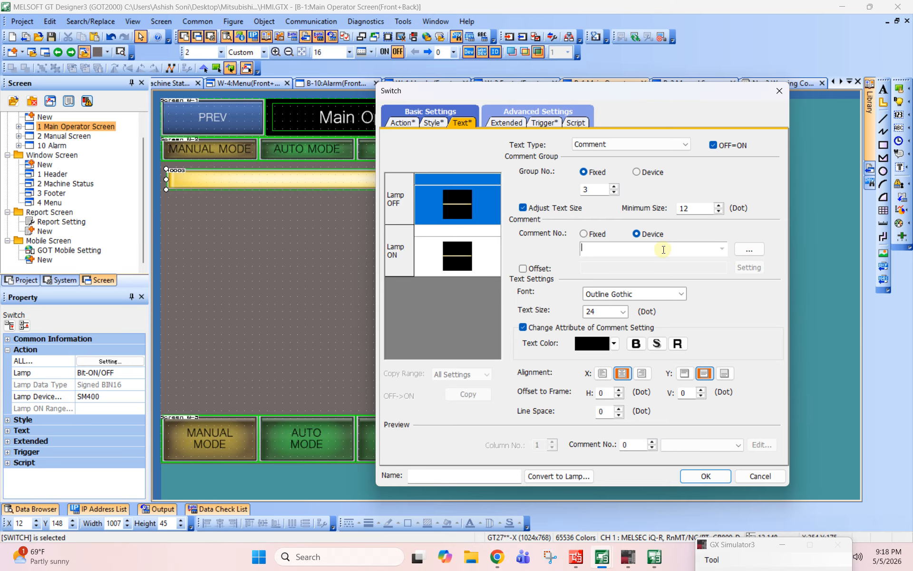
- Switch to GX Works3 and label device D50 "Warning Pointer" in the common device comments
click(575, 556)
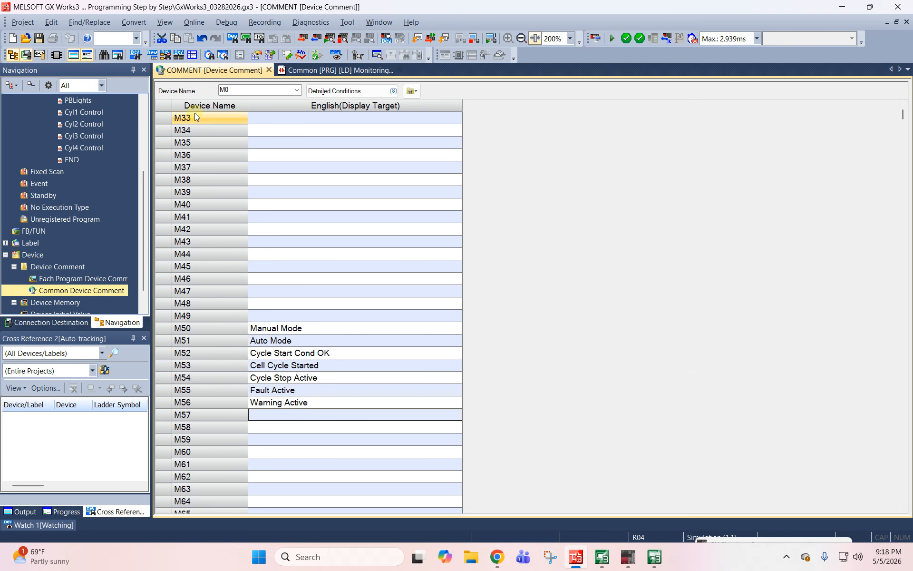
click(233, 89)
text(d)
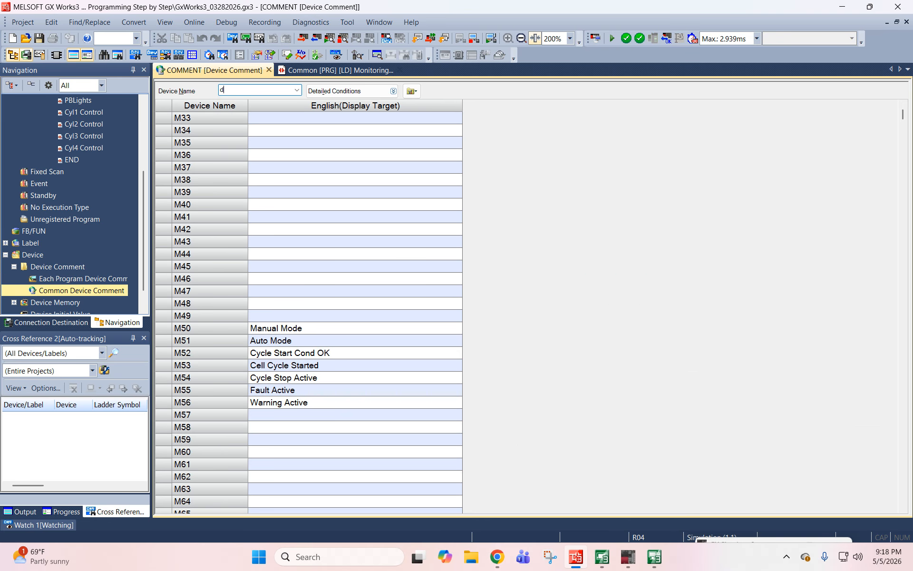
key(Return)
scroll(333, 371, down, 15)
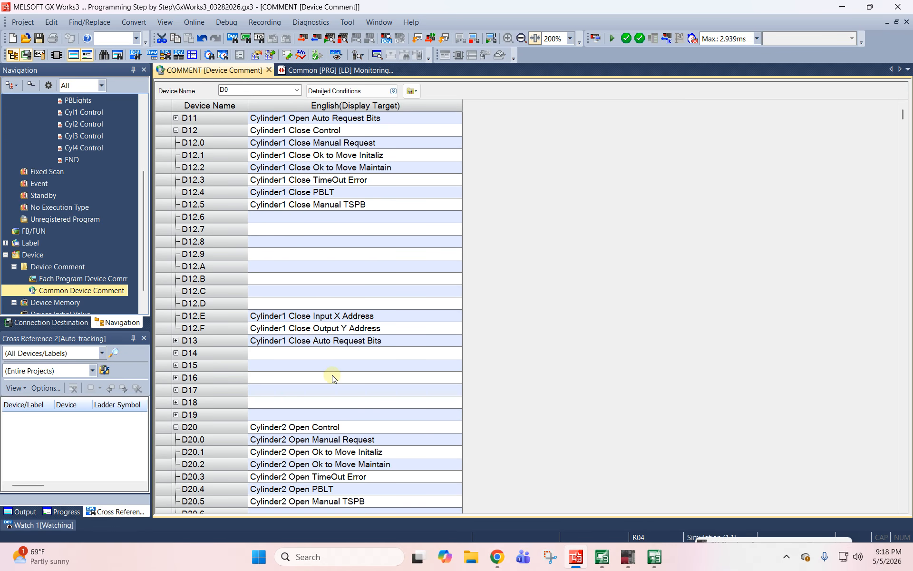
scroll(333, 356, down, 20)
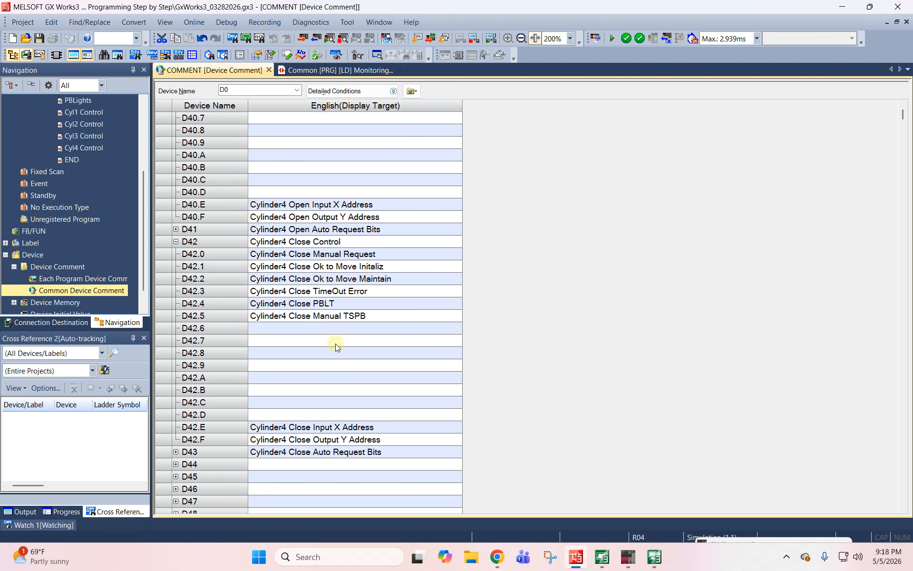
scroll(338, 343, down, 2)
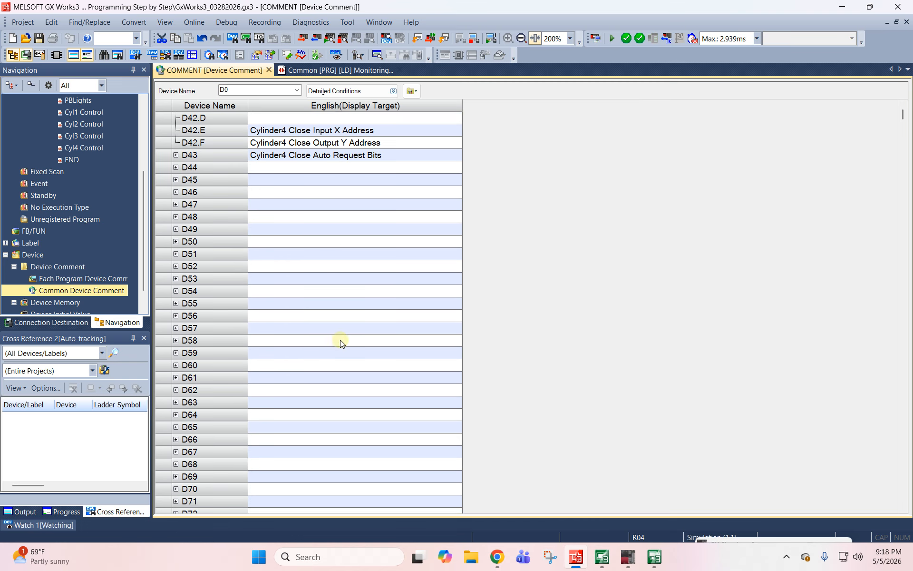
click(291, 243)
text(Warning)
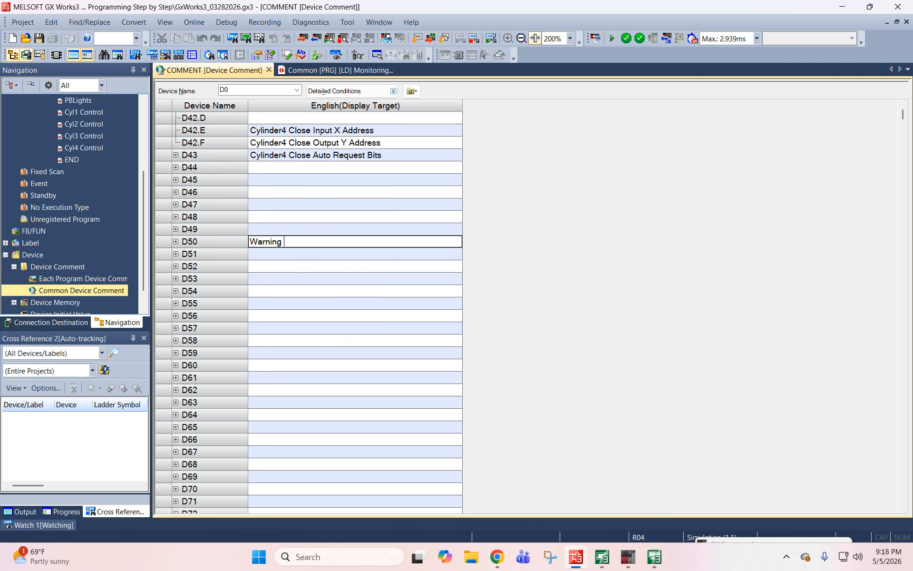
text( Pointer)
key(Return)
- Return to GT Designer3, set D50 as the device for the banner's comment number, and apply the switch settings
key(alt+Tab)
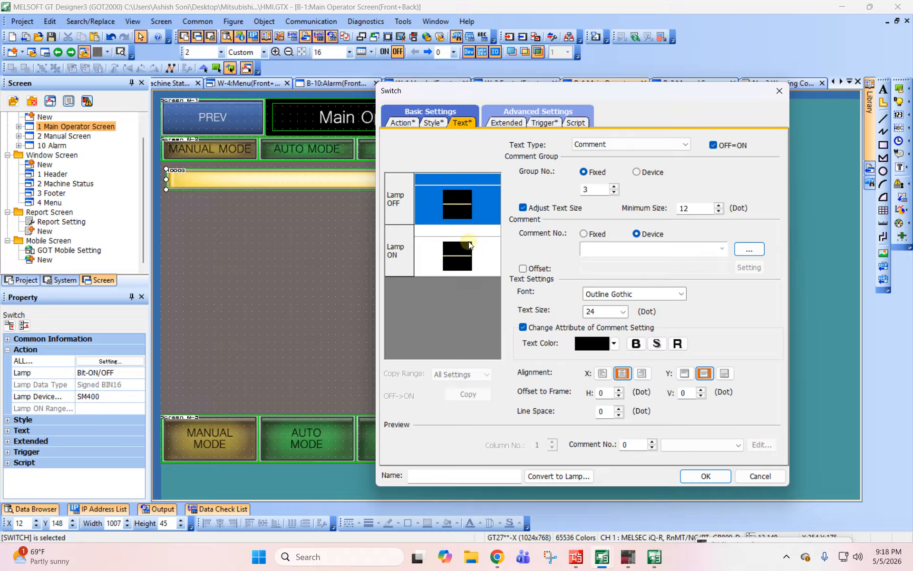
click(641, 252)
text(D5)
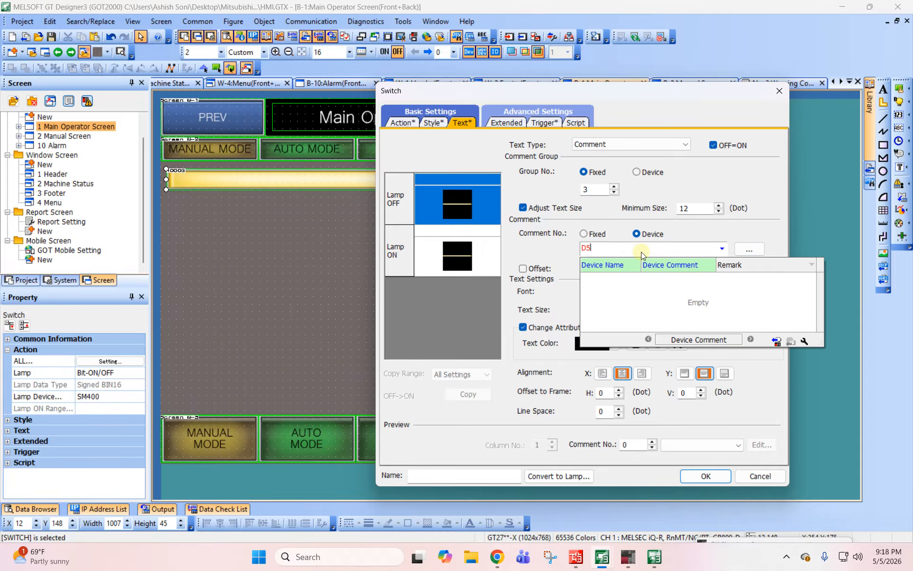
text(0)
key(Tab)
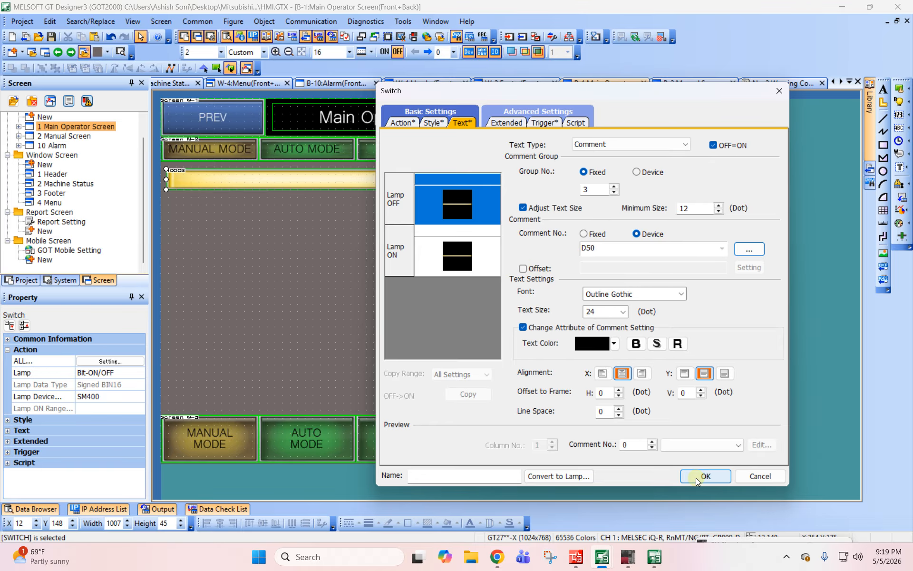
drag(512, 81, 595, 76)
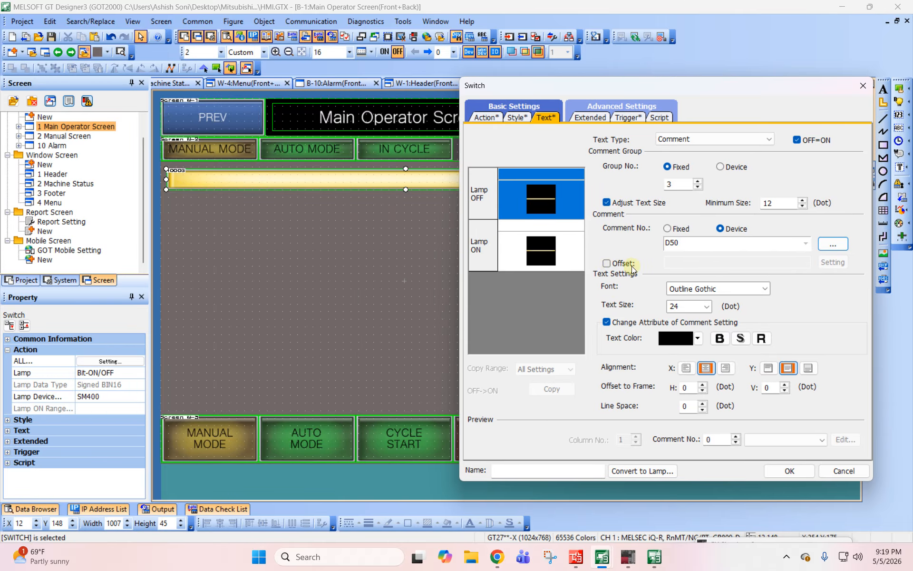
click(801, 471)
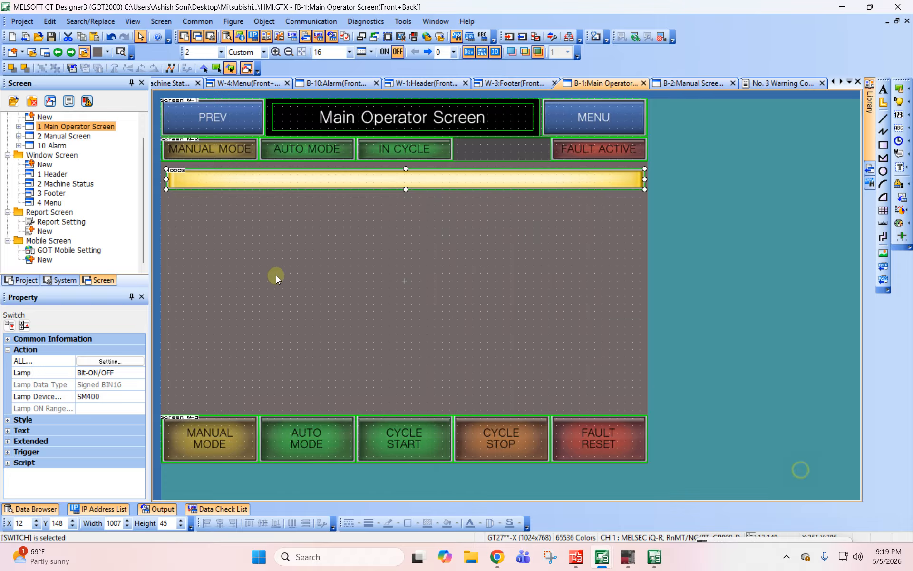
- Reopen the warning banner's text settings, preview it with the comment "Warning 1", and apply the settings
click(372, 282)
double_click(390, 184)
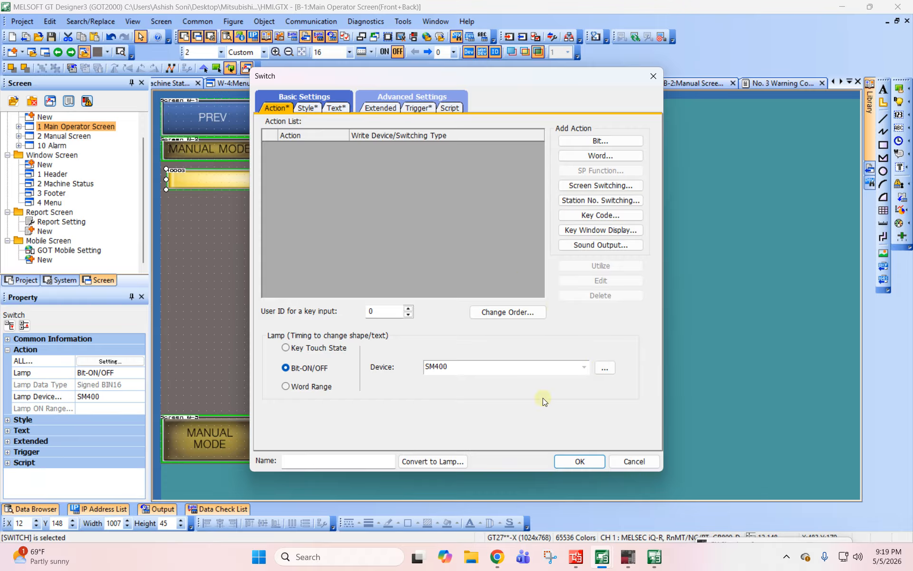
click(332, 108)
click(575, 429)
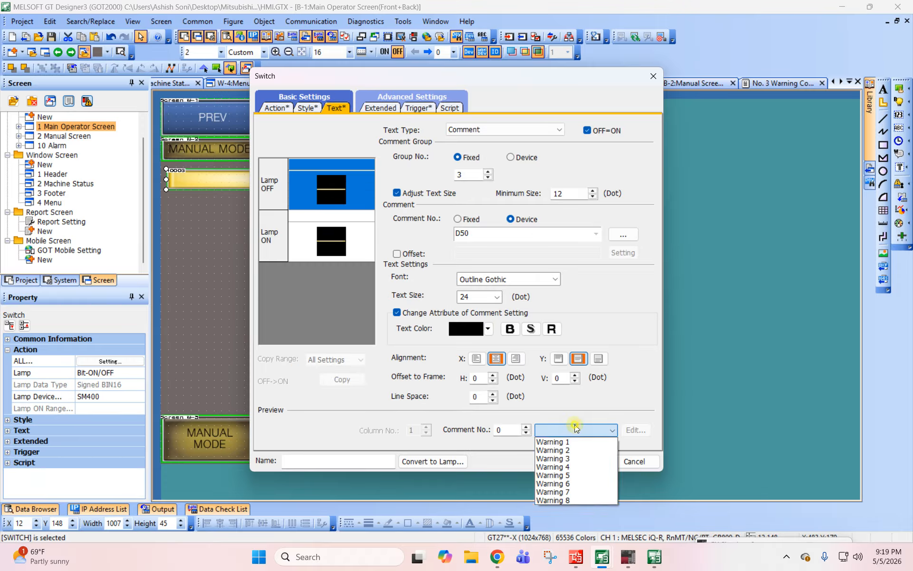
click(569, 440)
drag(398, 75, 594, 65)
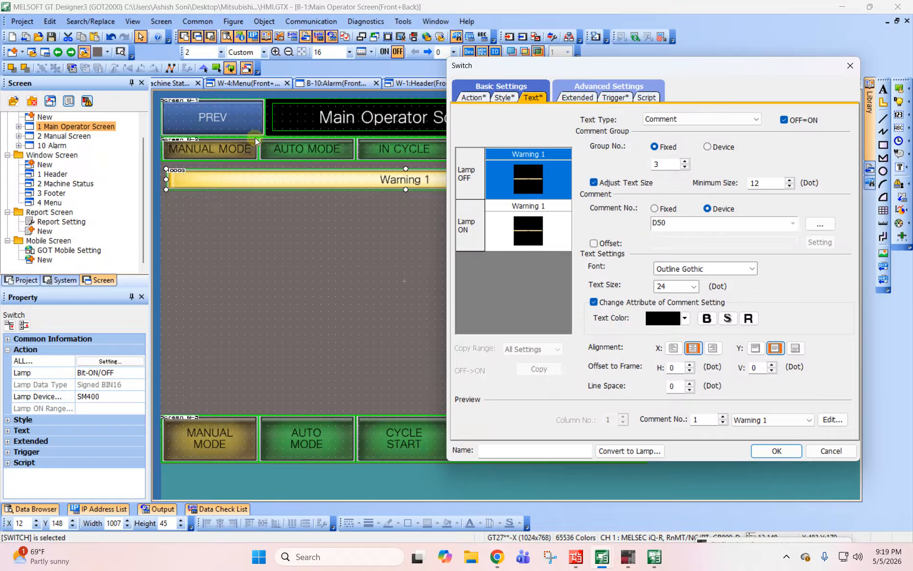
click(776, 450)
click(402, 230)
- Update the running GT Simulator3 with the edited HMI project
click(311, 21)
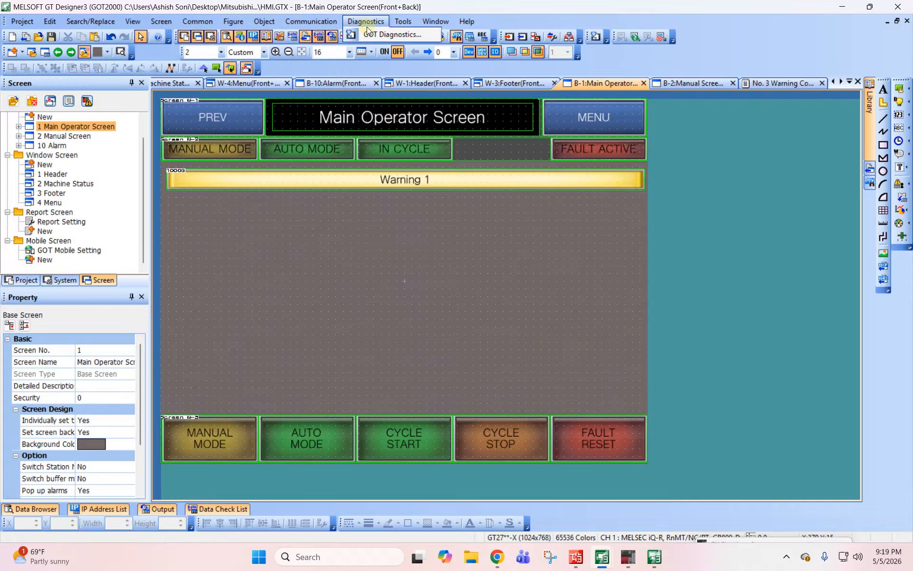
mouse_move(447, 93)
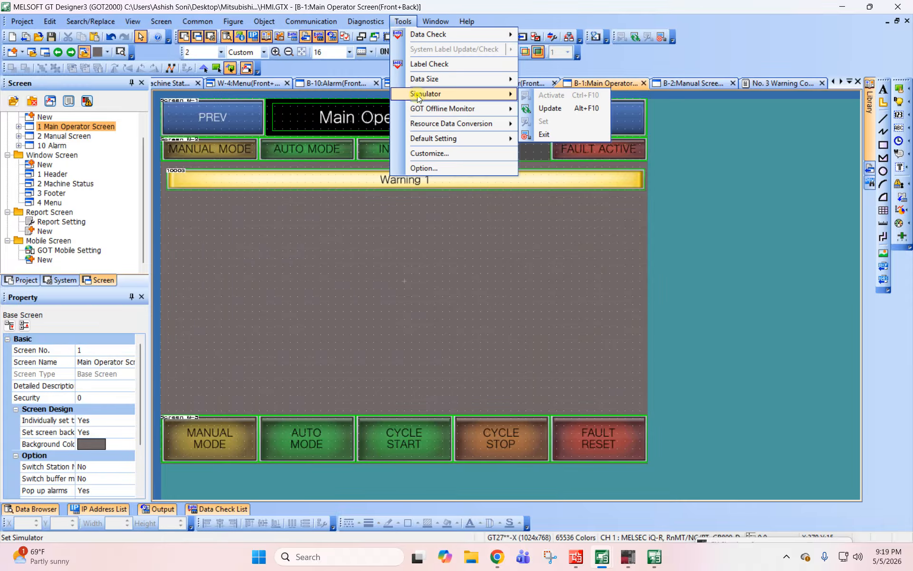
click(552, 107)
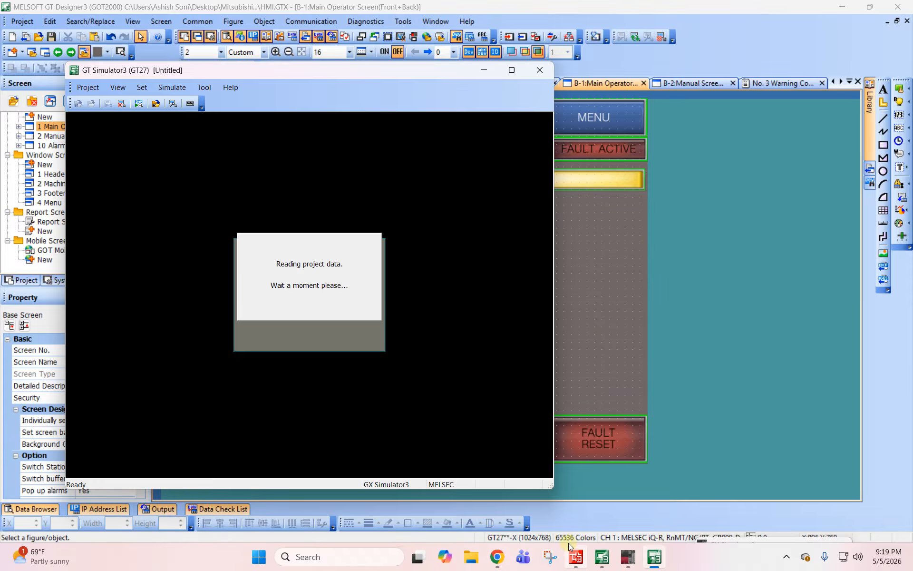
- Switch to GX Works3 and put the Common program's ladder into monitor write mode at the END rung
mouse_move(575, 558)
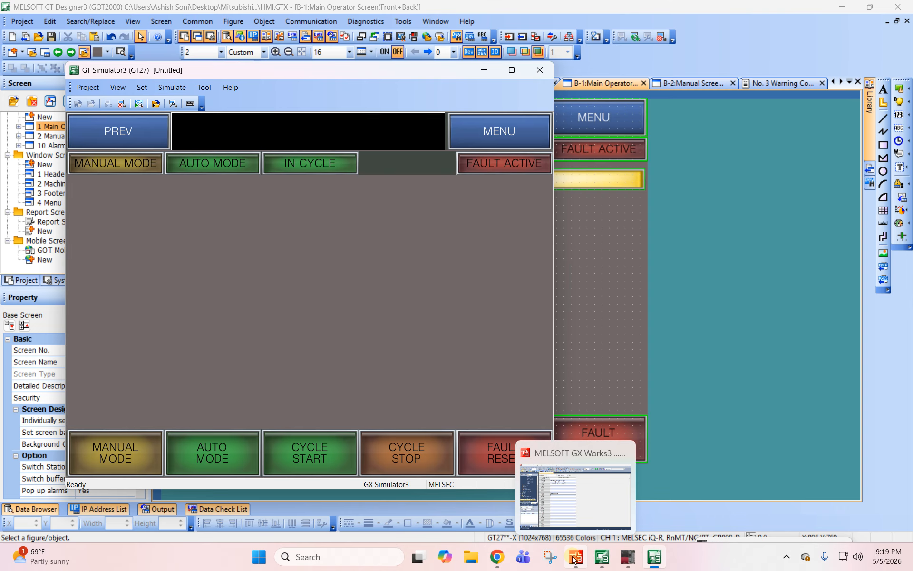
click(574, 560)
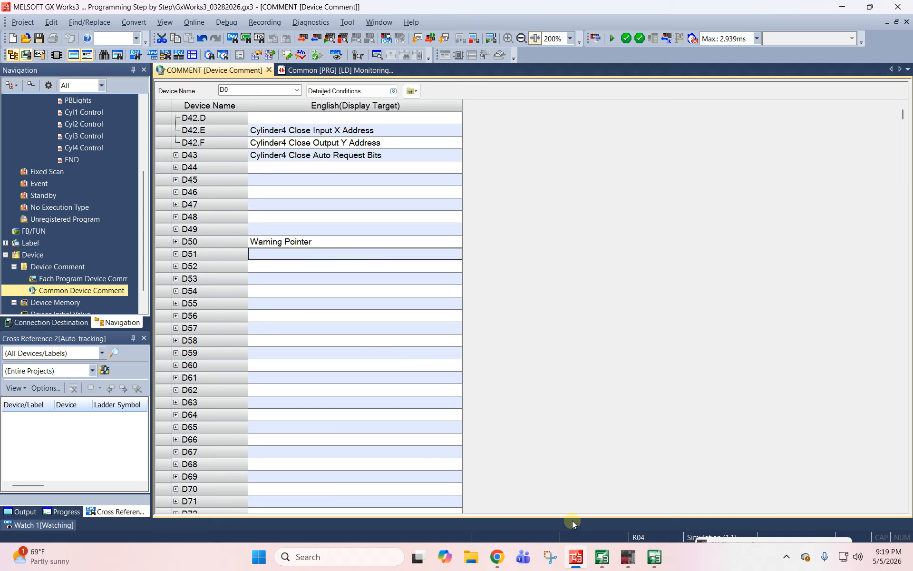
click(395, 72)
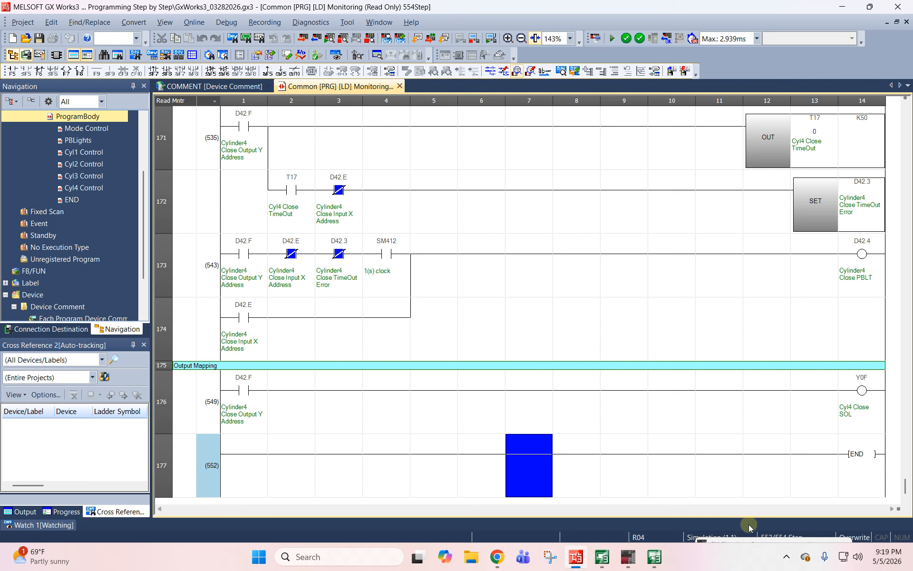
click(523, 288)
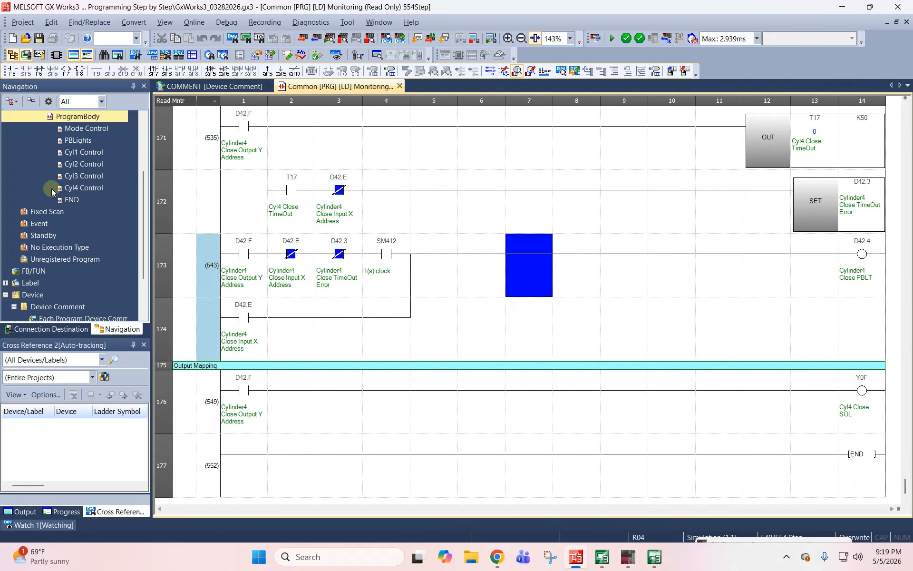
scroll(52, 190, up, 2)
click(572, 379)
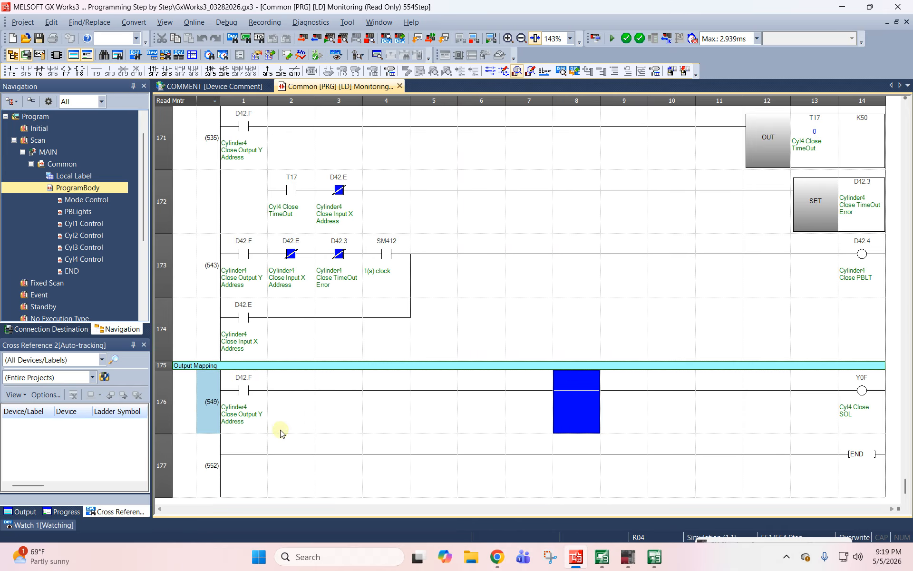
click(251, 468)
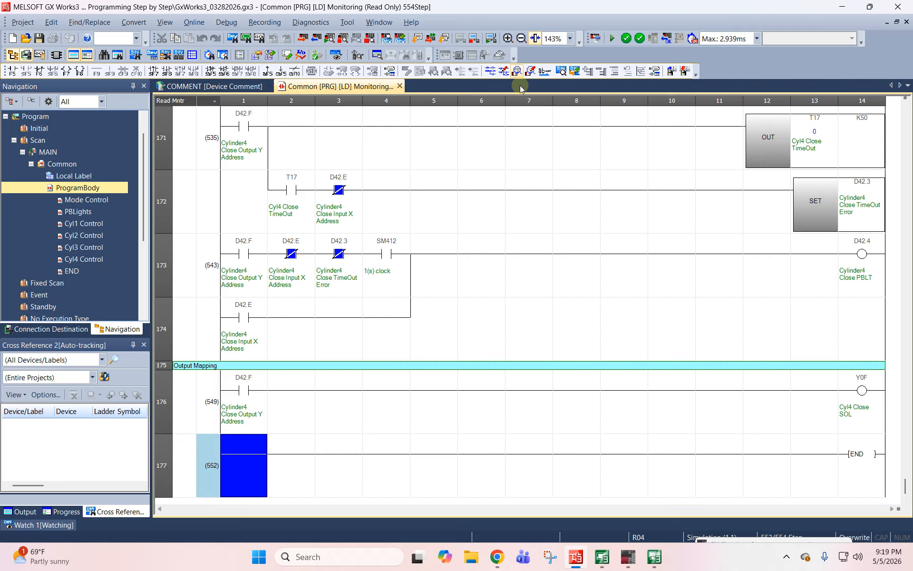
click(530, 71)
click(459, 303)
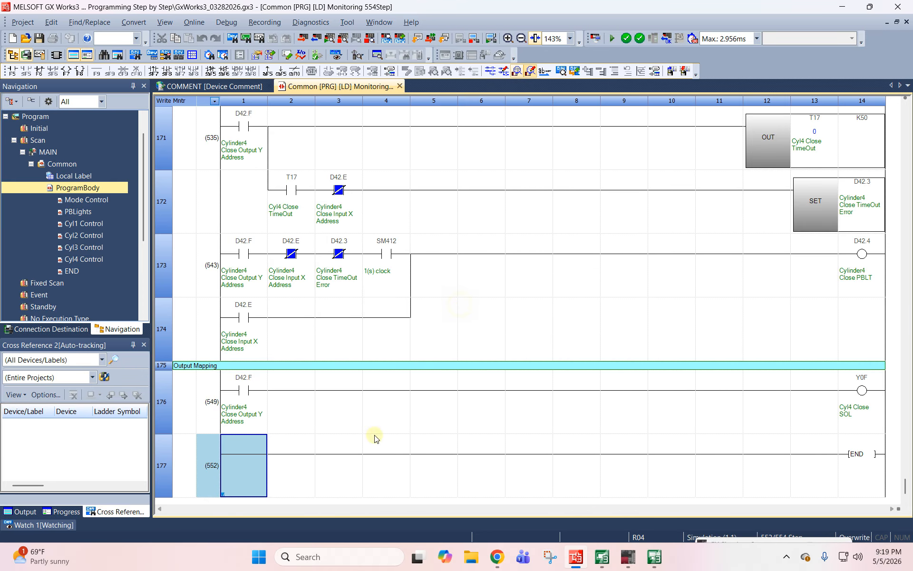
- Insert a rung above END with an SM400 contact driving MOV K0 D50
double_click(233, 474)
key(Return)
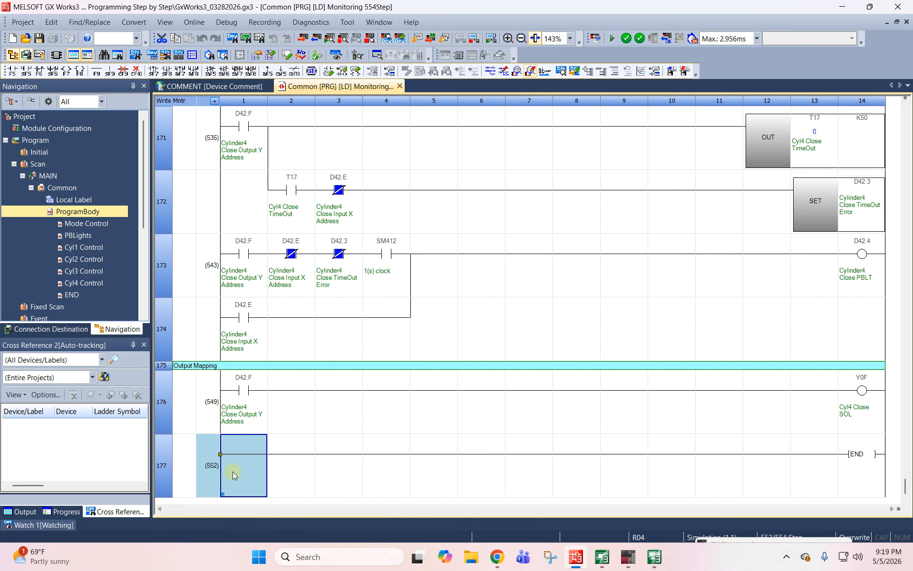
key(shift+Insert)
text(sm400)
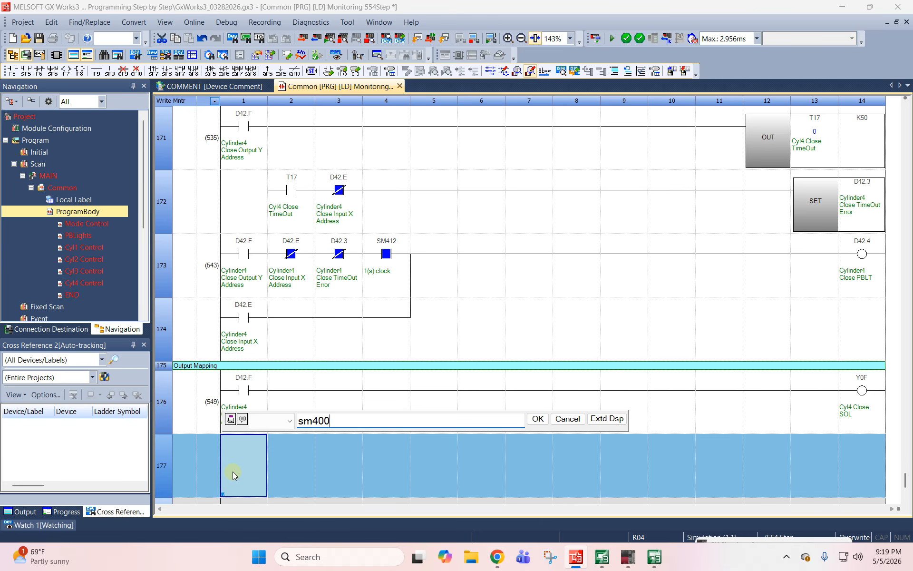
key(Return)
text(mov k0)
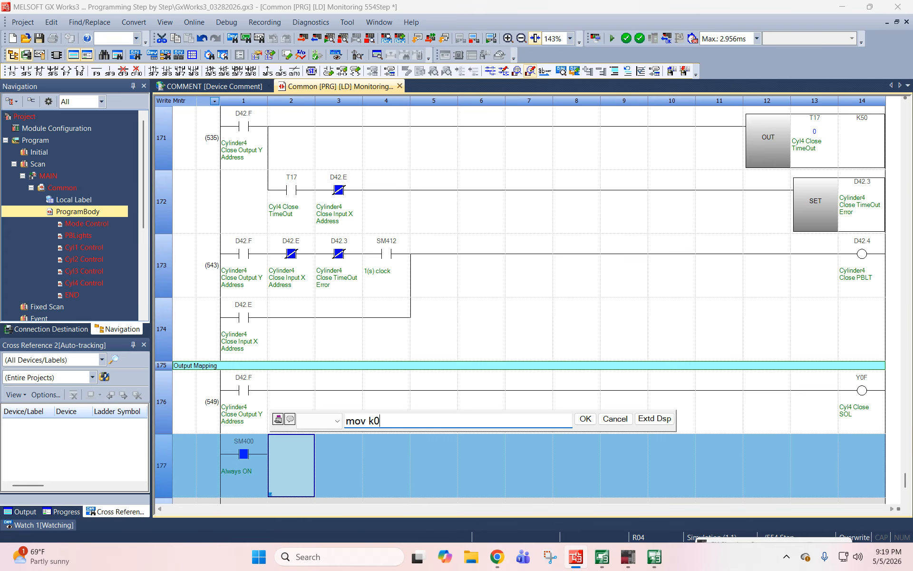
text( d50)
key(Return)
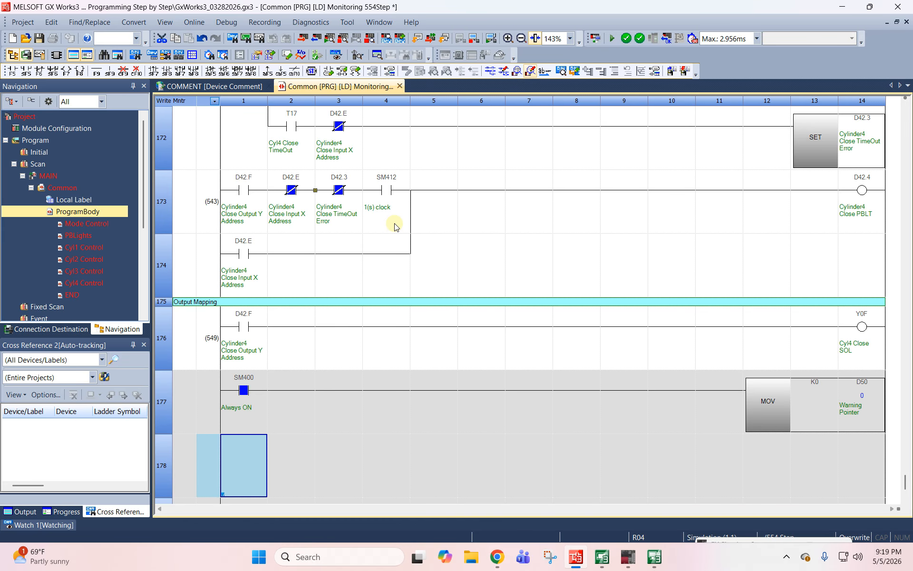
- Examine the common device comments from M0 onward for unused M devices around M20
scroll(253, 445, up, 3)
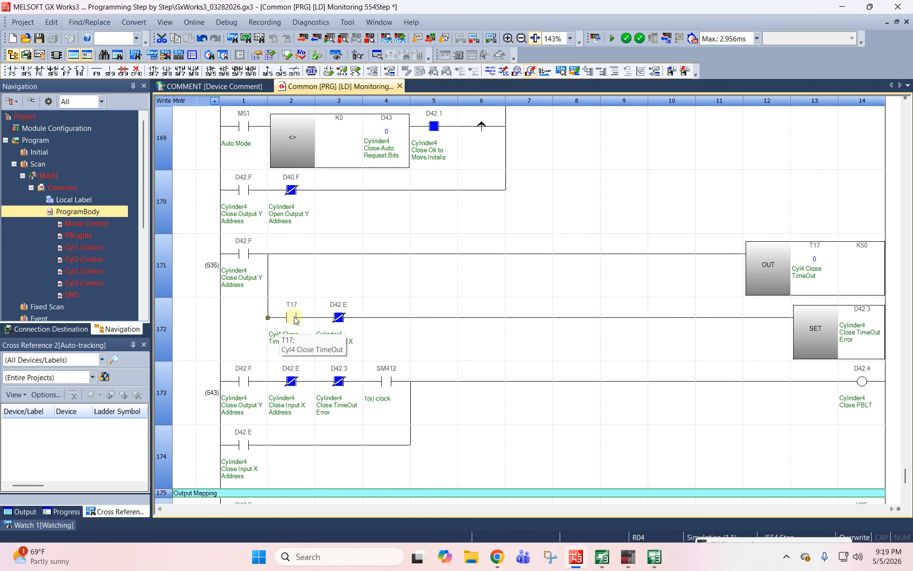
scroll(285, 327, down, 3)
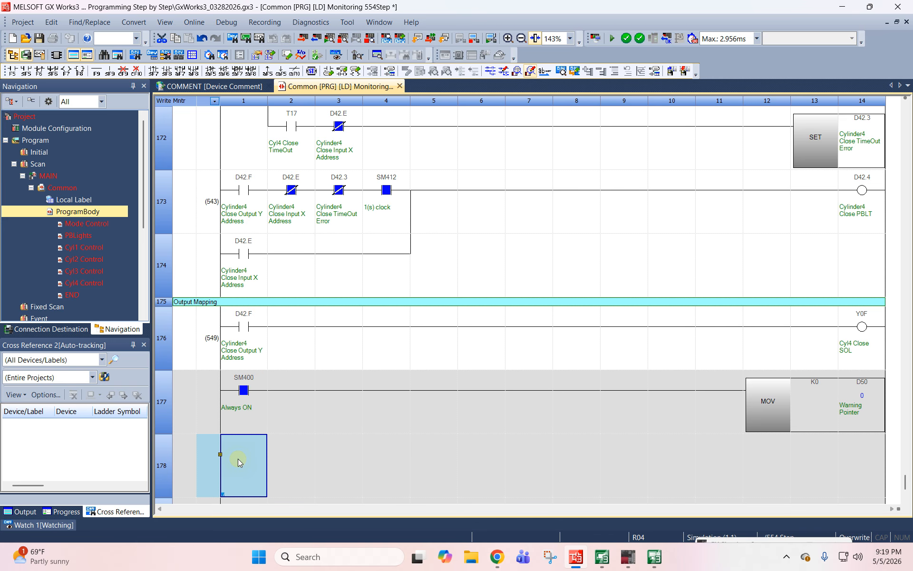
scroll(238, 456, down, 2)
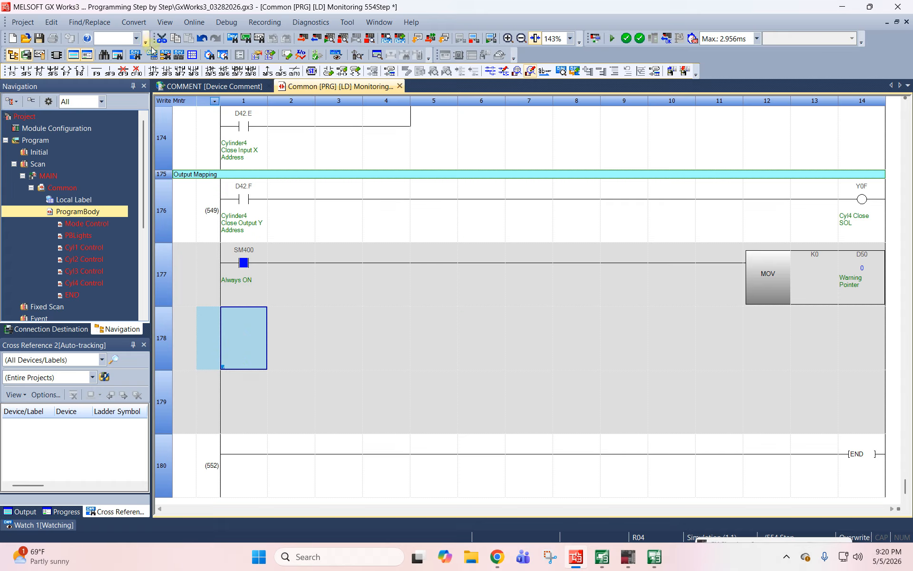
click(215, 88)
double_click(230, 90)
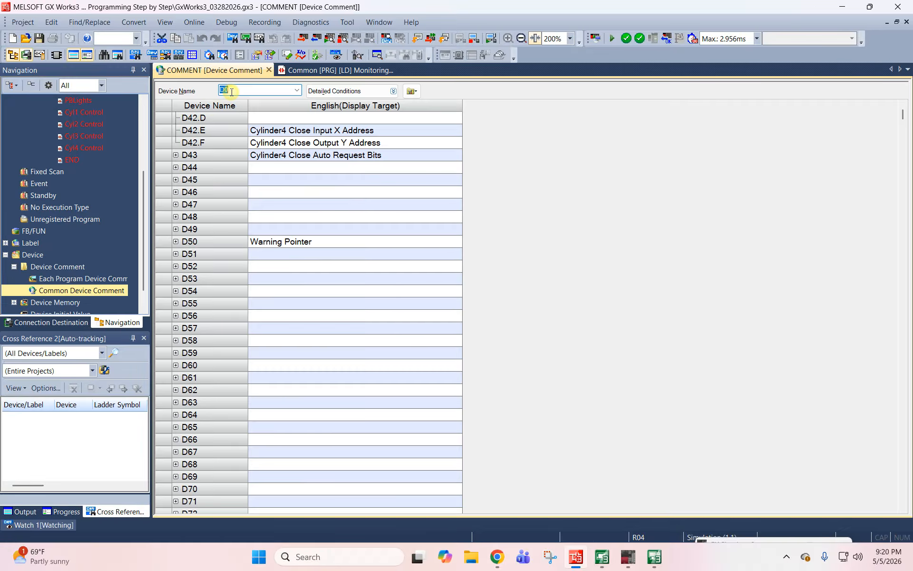
text(M0)
key(Return)
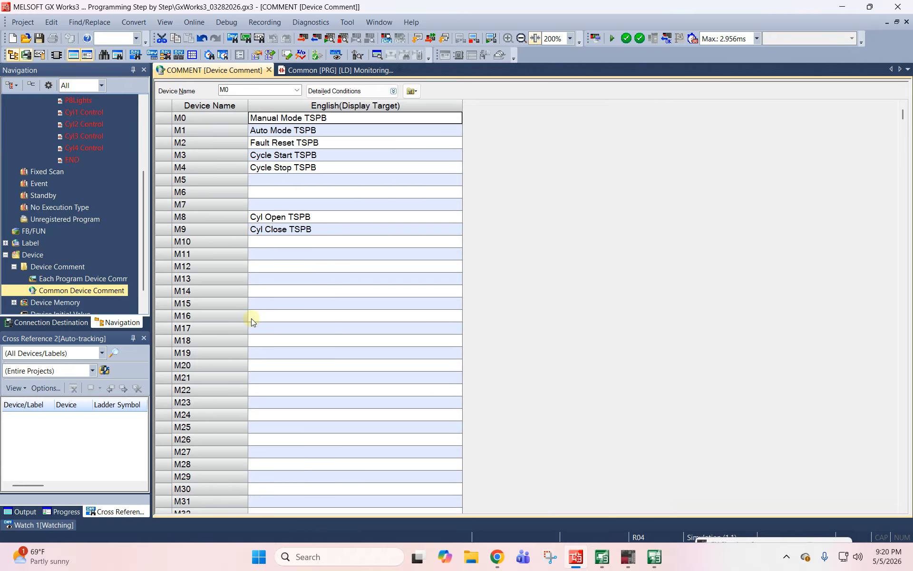
scroll(251, 319, down, 2)
click(267, 291)
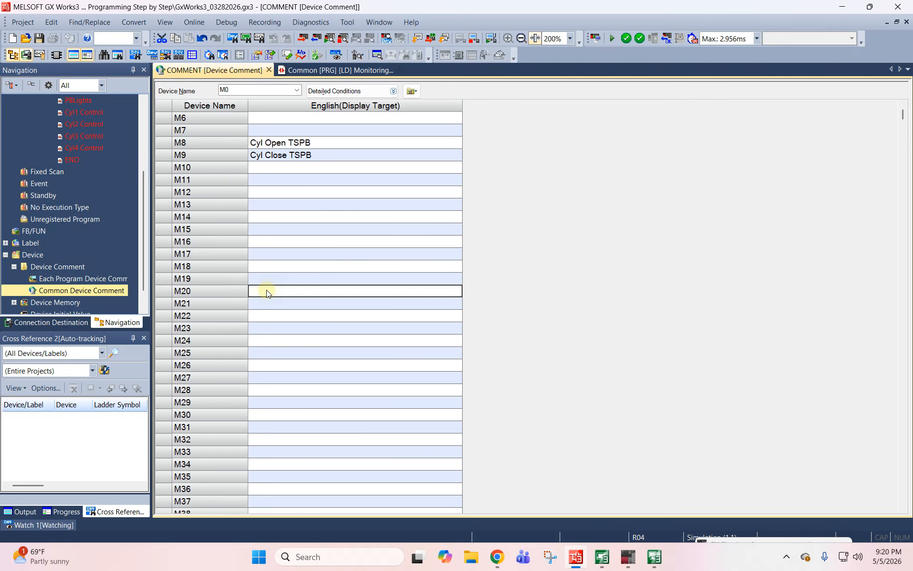
- Return to the Common program's ladder and add a rung with an M20 contact driving MOV K1 D50 below the SM400 rung
click(324, 70)
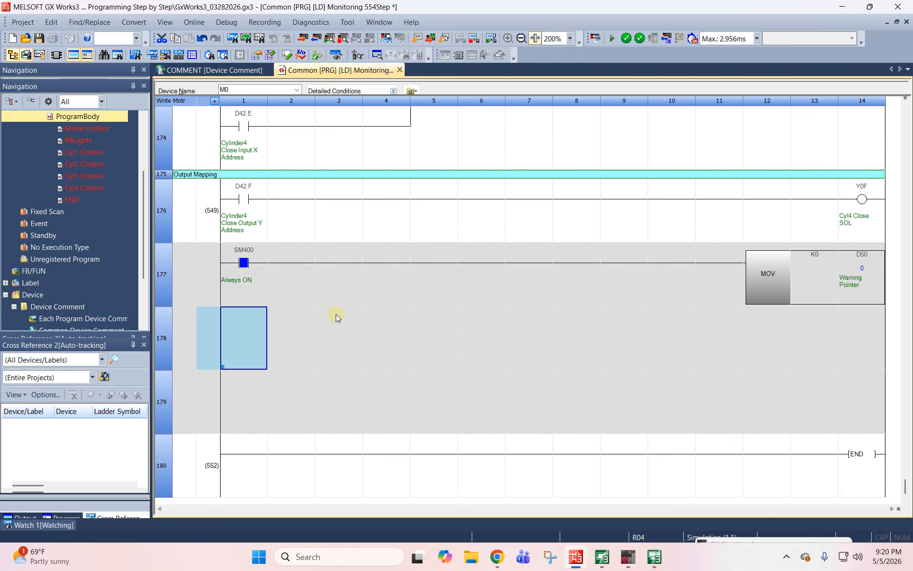
text(m20)
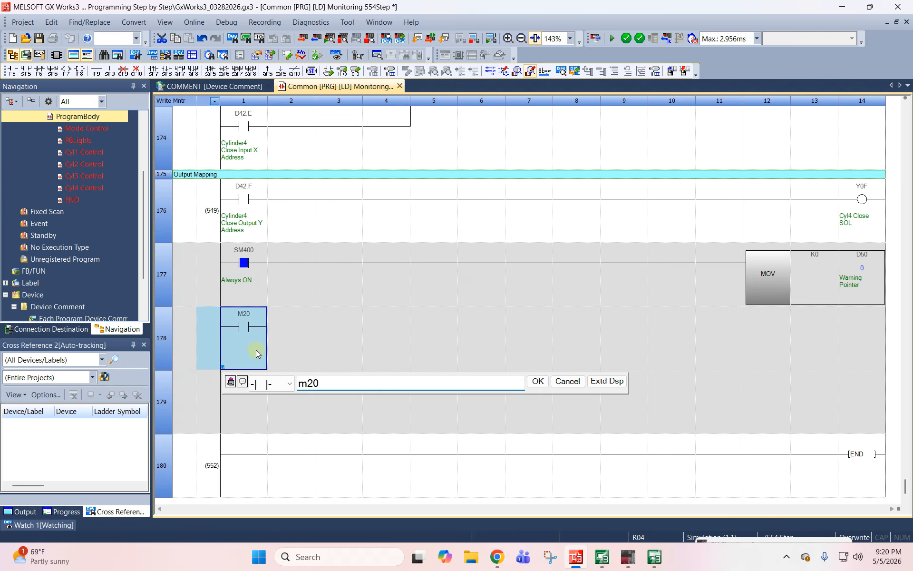
key(Return)
text(mov k1 d5)
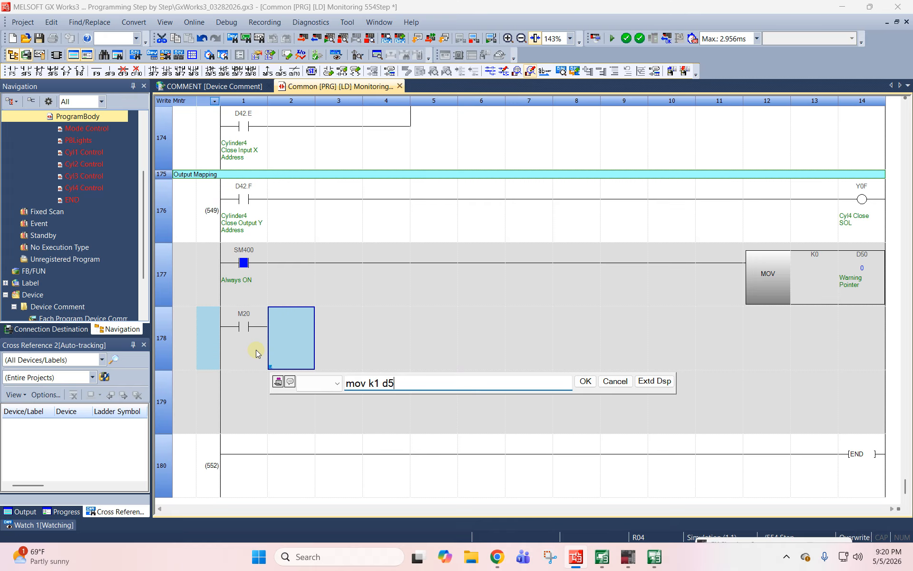
text(0)
key(Return)
- Add a rung below the M20 rung with an M21 contact driving MOV K2 D50
text(m21)
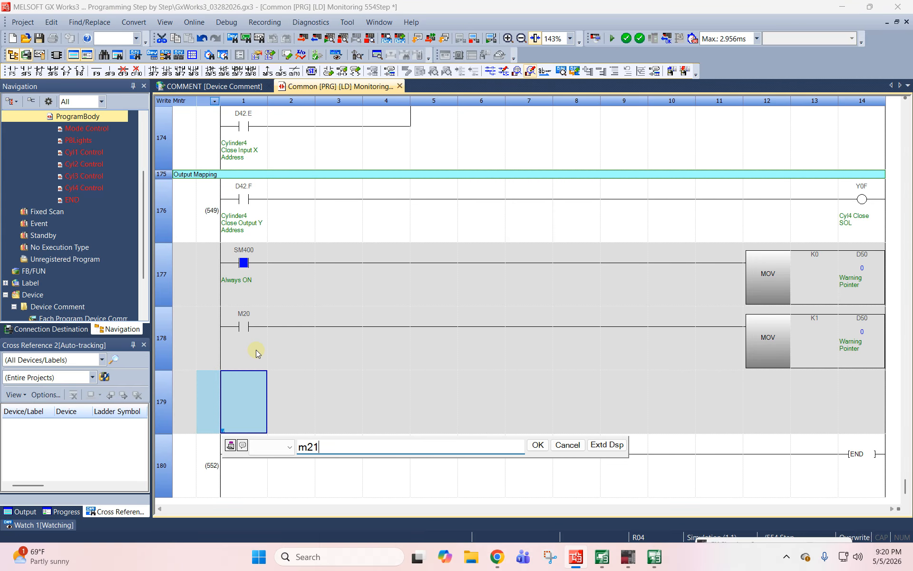
key(Return)
text(mov k2)
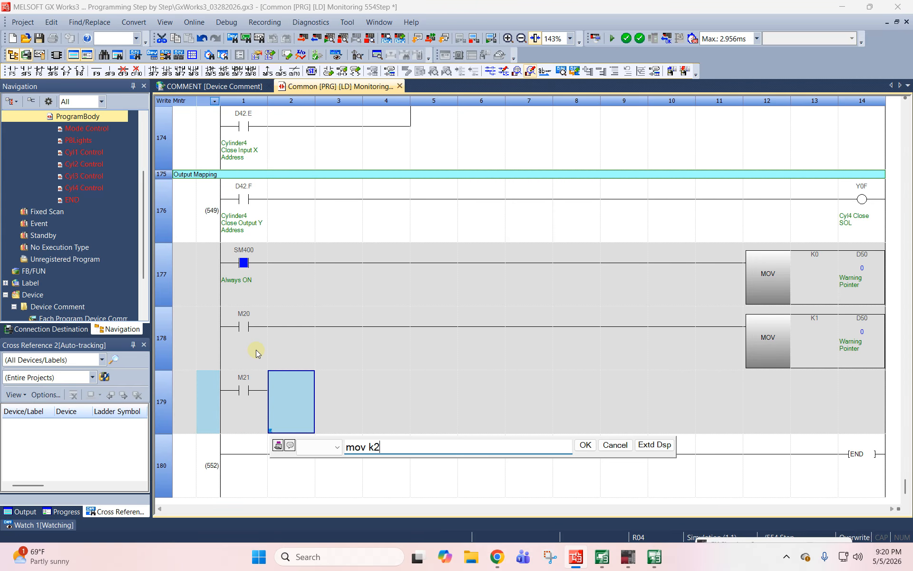
text( d50)
key(Return)
- Add a rung above END with an M22 contact driving MOV K3 D50
text(m22)
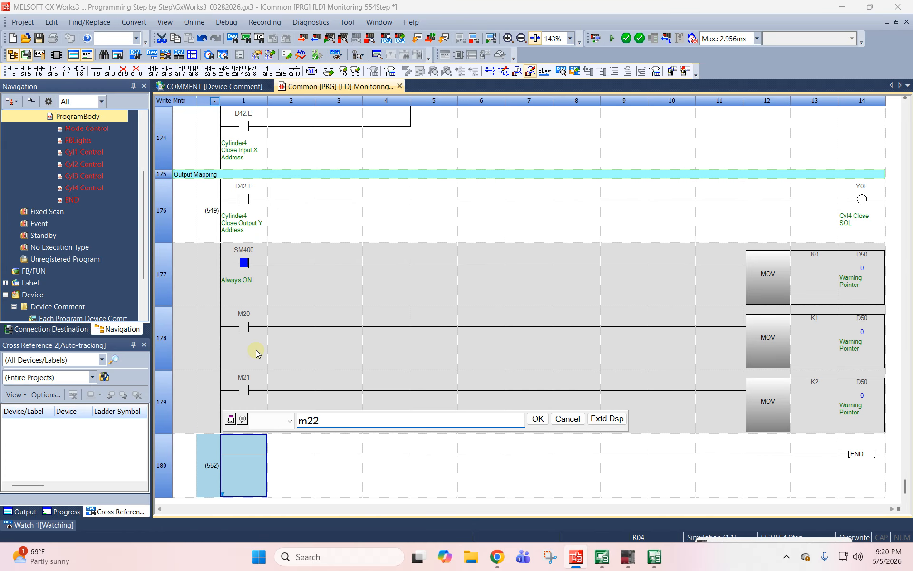
key(Return)
text(mov k)
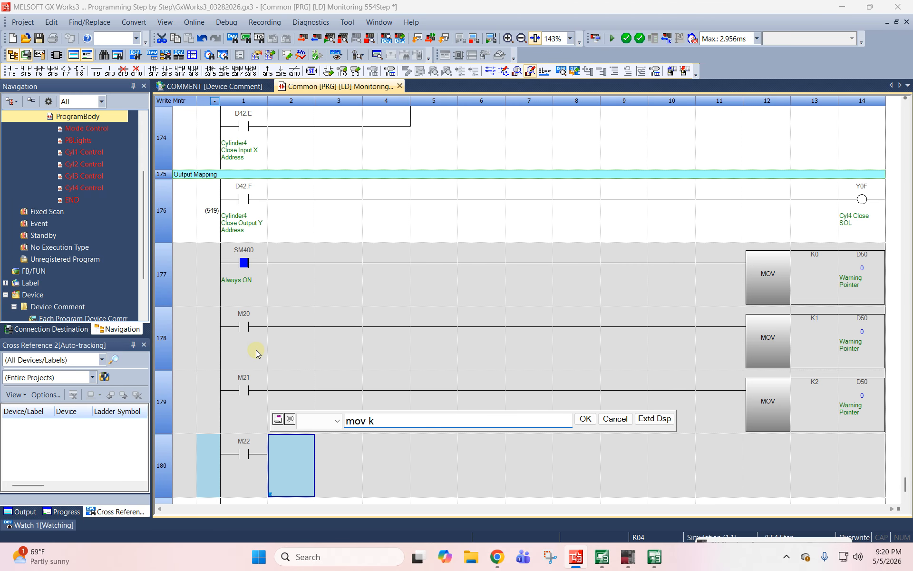
text(3 d50)
key(Return)
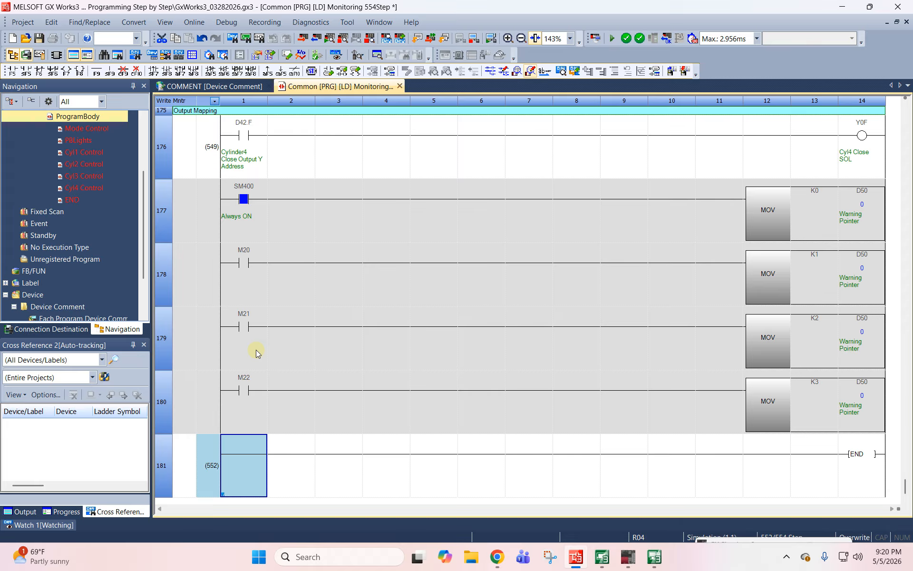
- Add a rung below the M22 rung with an M23 contact driving MOV K4 D50
text(m23)
key(Return)
text(mov k)
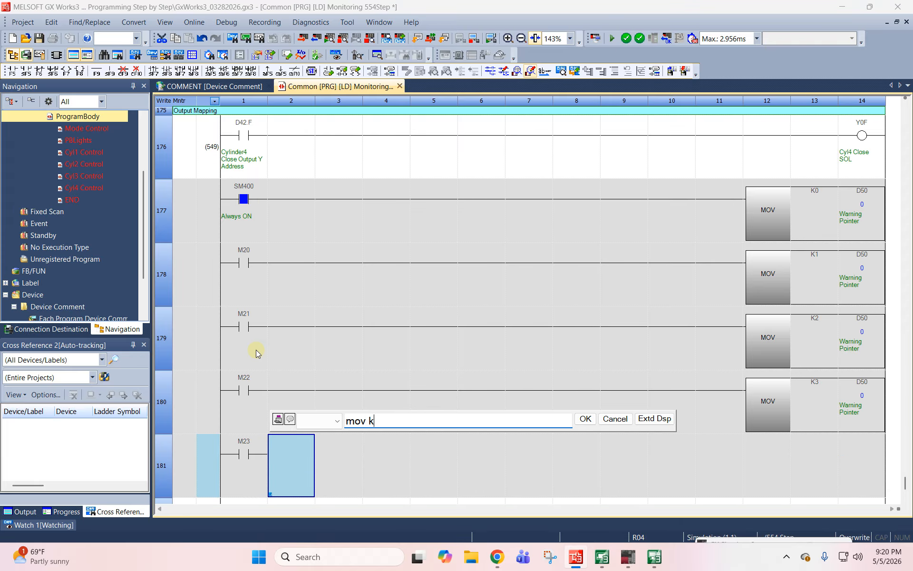
text(4 d50)
key(Return)
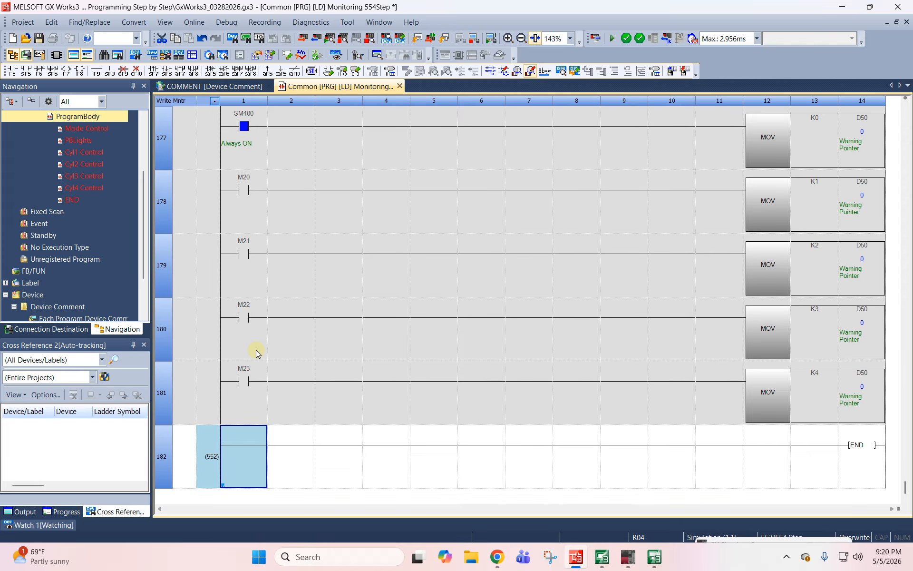
- Change the source constant of the MOV instruction on the M23 rung to K8
double_click(800, 379)
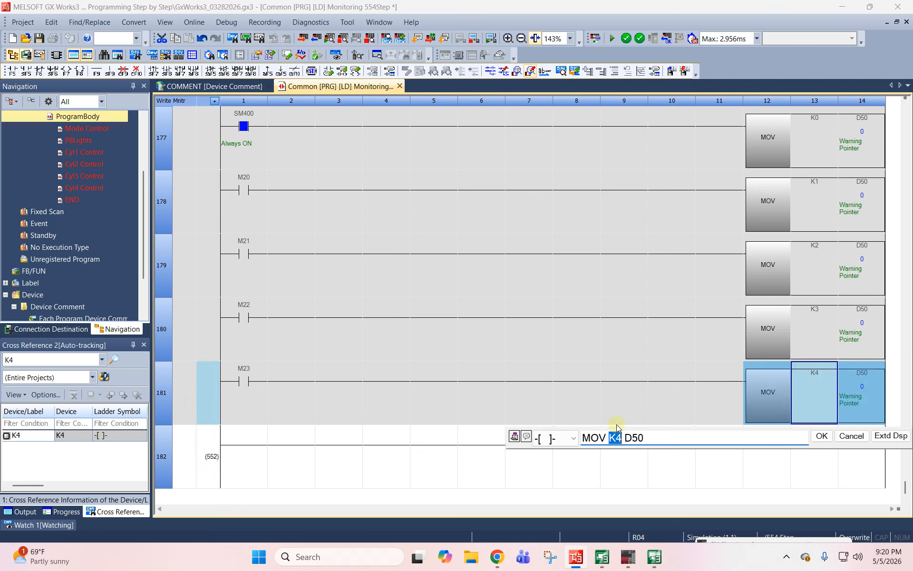
click(617, 437)
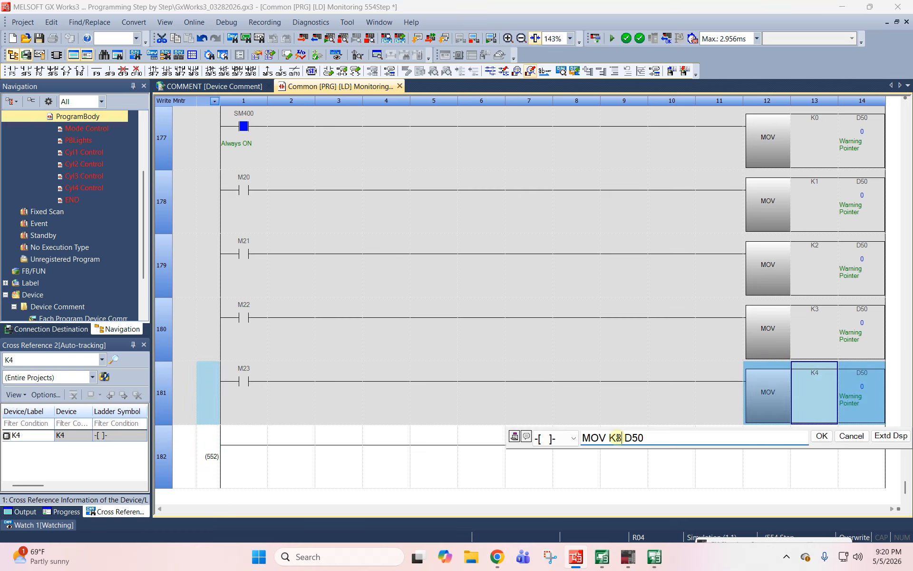
text(8)
key(Return)
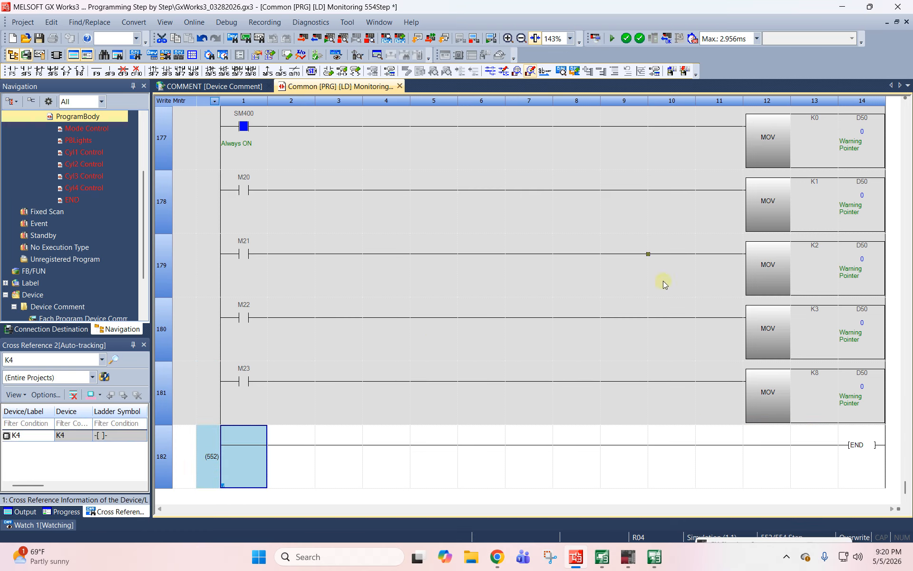
- Start a rung above END with a not-equal comparison contact, <> D50 K0
click(234, 190)
click(245, 454)
double_click(246, 454)
key(Return)
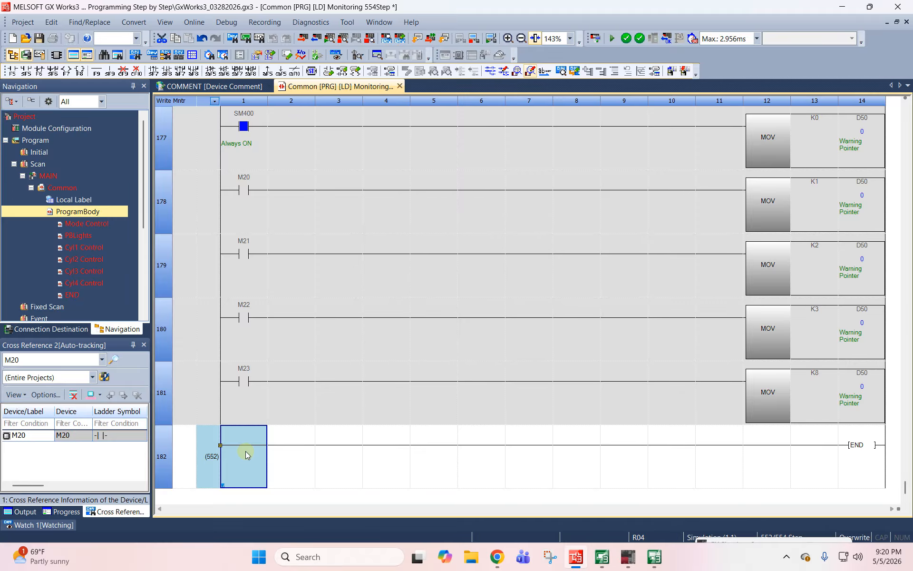
text(<>)
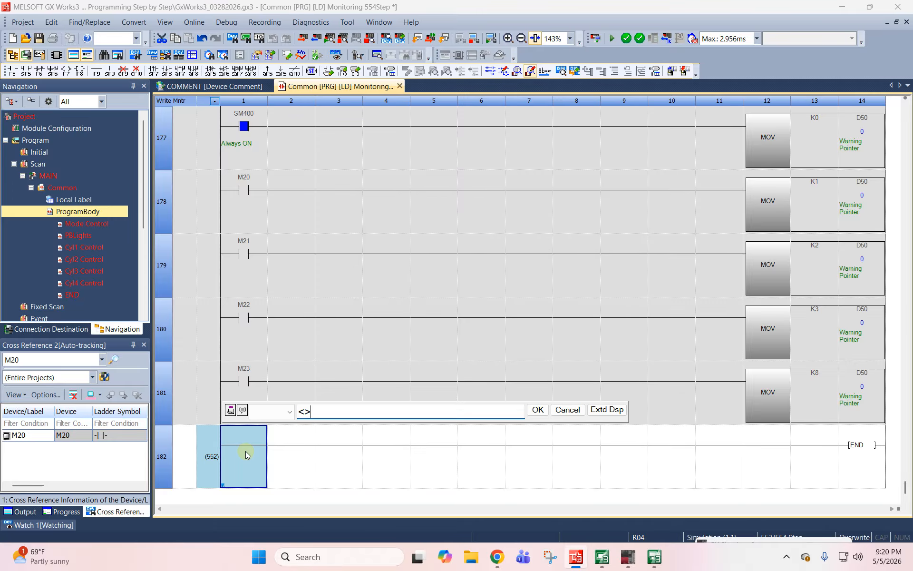
text( d0)
key(Return)
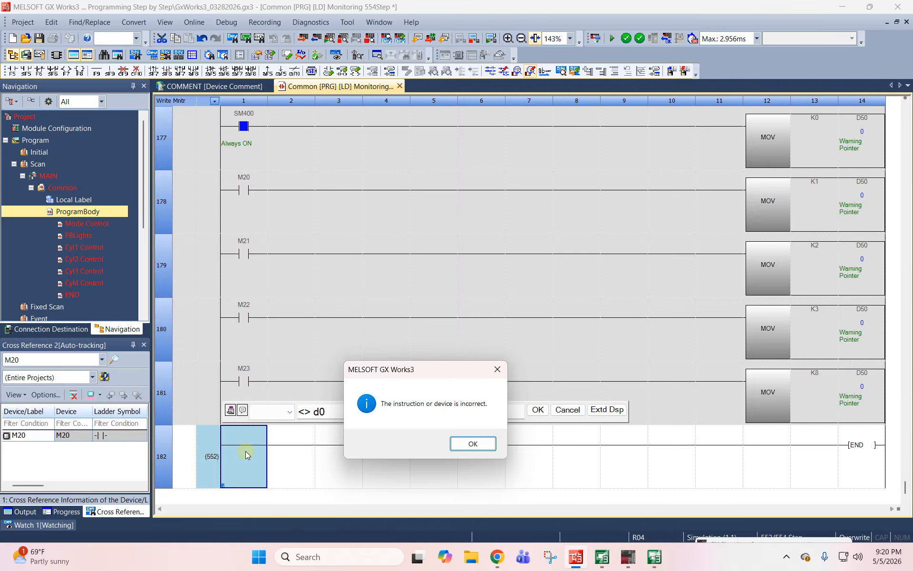
key(Return)
text(50)
key(Return)
key(Return)
key(Return)
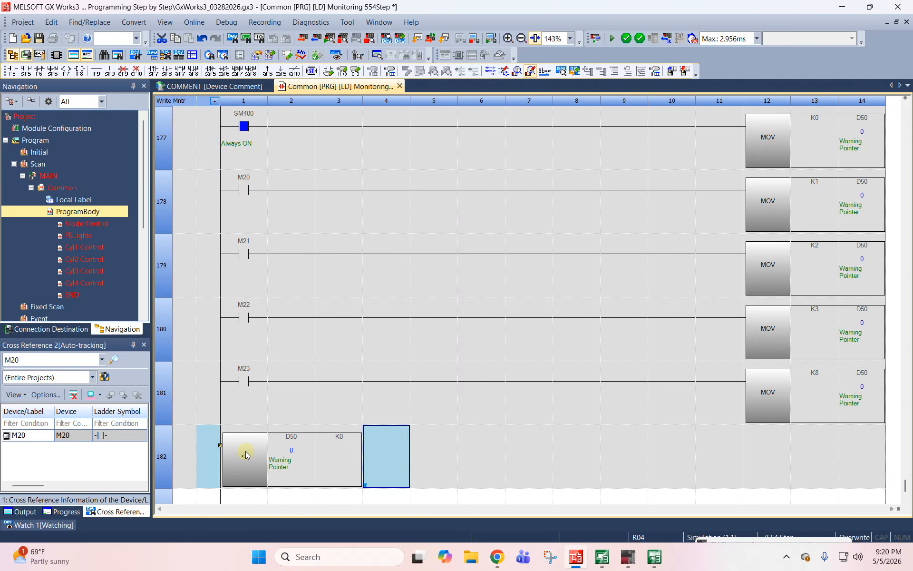
- Complete the D50 comparison rung with an M56 output coil
key(shift+F7)
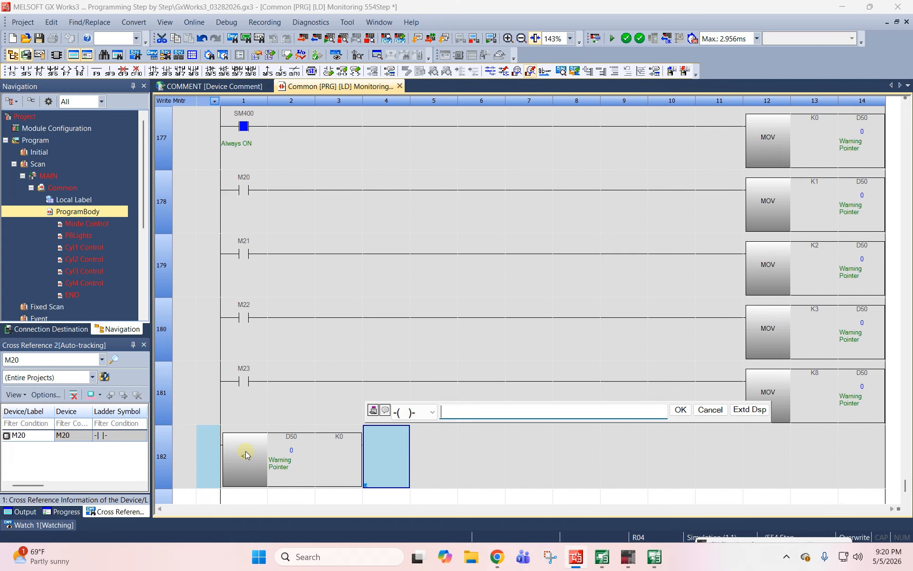
text(m56)
key(Return)
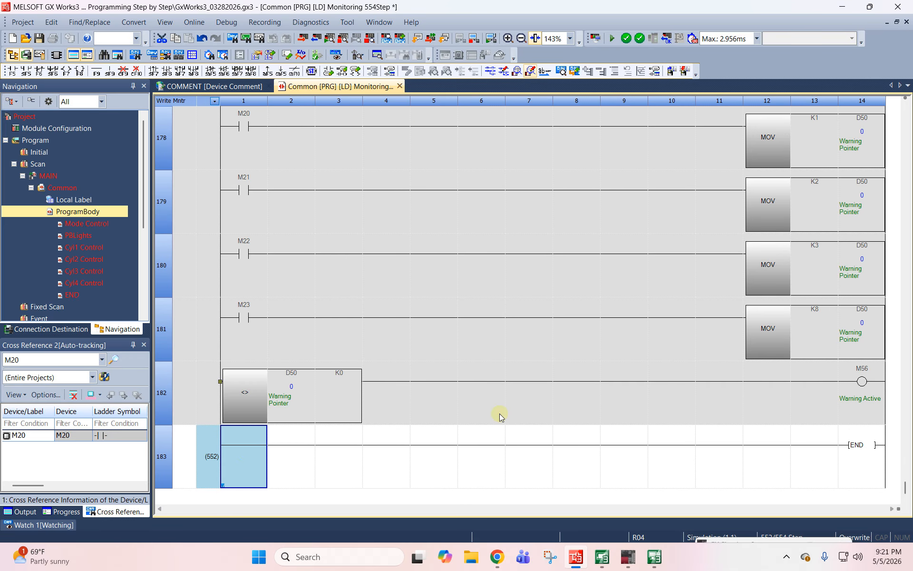
- Write the edited ladder to the running controller by executing the Online Program Change for the MAIN program
click(433, 38)
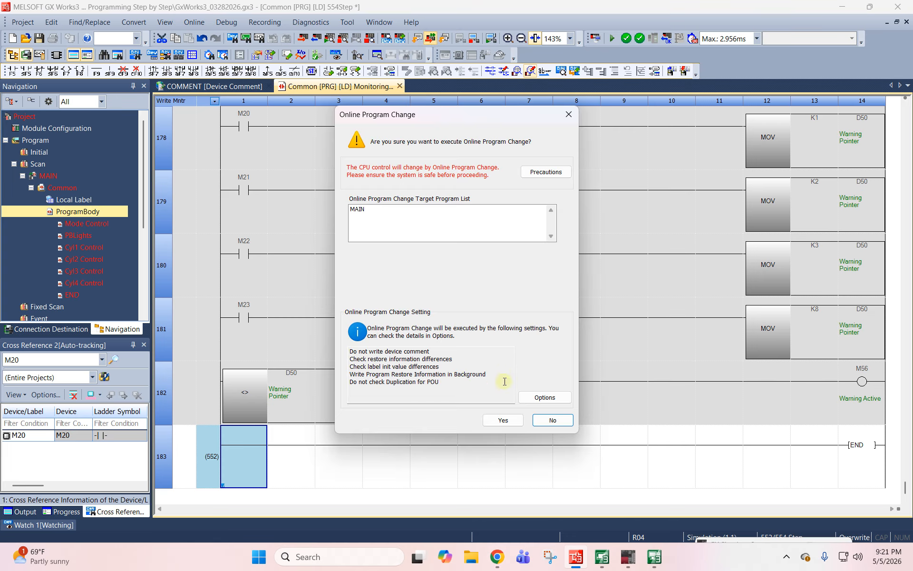
click(503, 420)
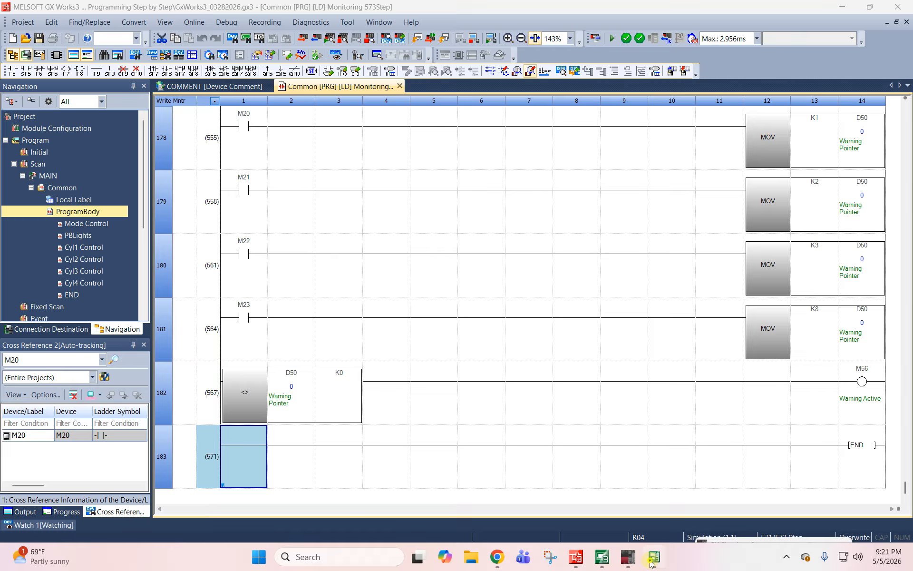
- Switch to GT Simulator3 and move its window clear of the M20 to M23 contacts in the ladder
click(653, 557)
drag(330, 78, 266, 103)
click(627, 288)
key(alt+Tab)
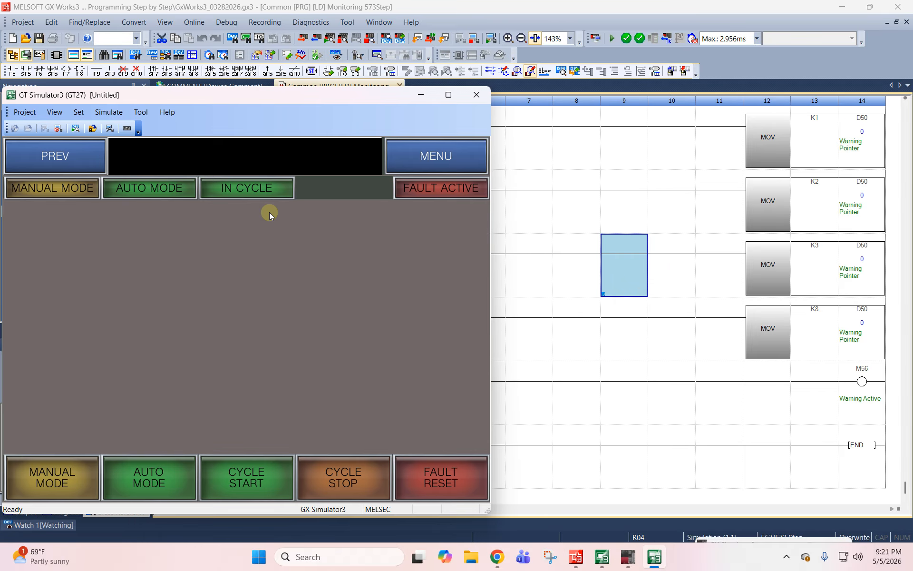
drag(346, 96, 633, 197)
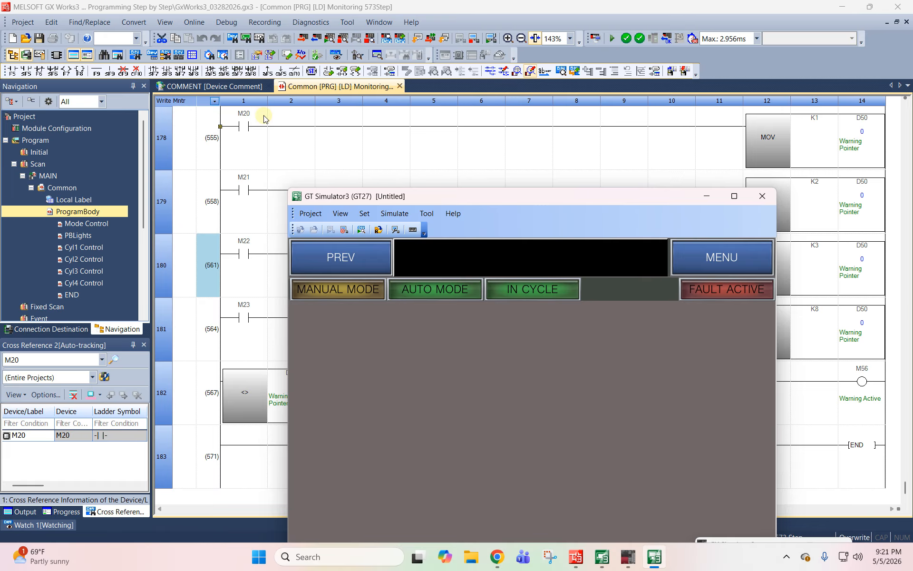
- Turn on the M20 contact and the M21 contact in turn, checking the warning banner in GT Simulator3 after each
click(243, 120)
shift+double_click(243, 120)
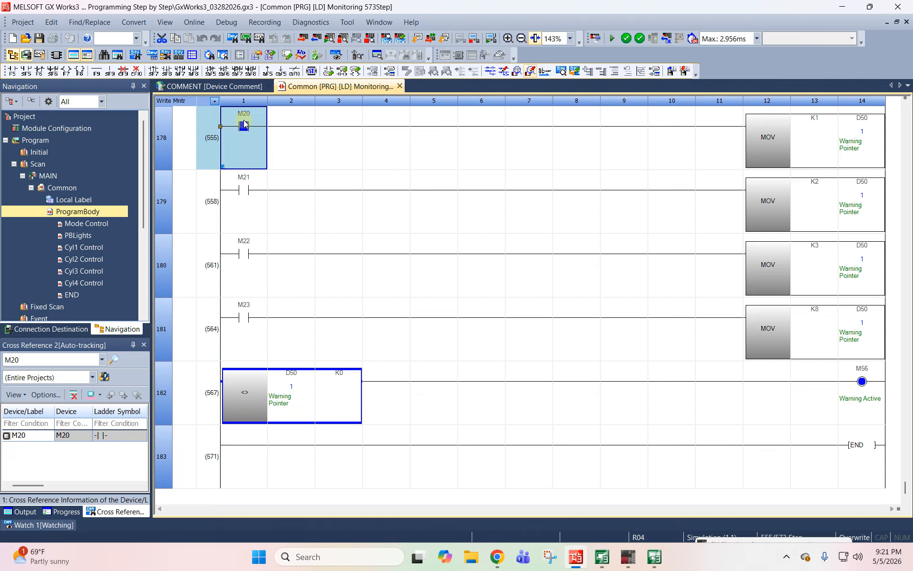
key(alt+Tab)
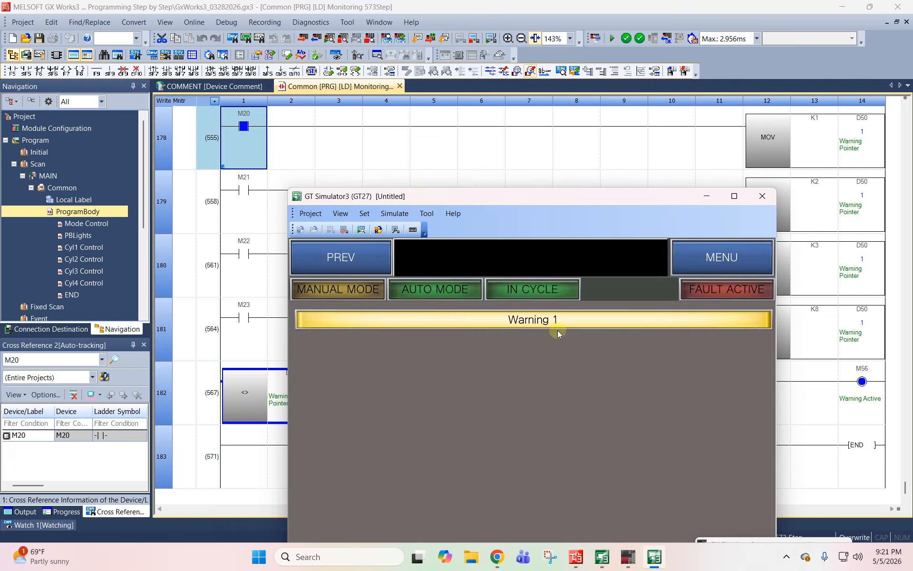
key(alt+Tab)
click(248, 201)
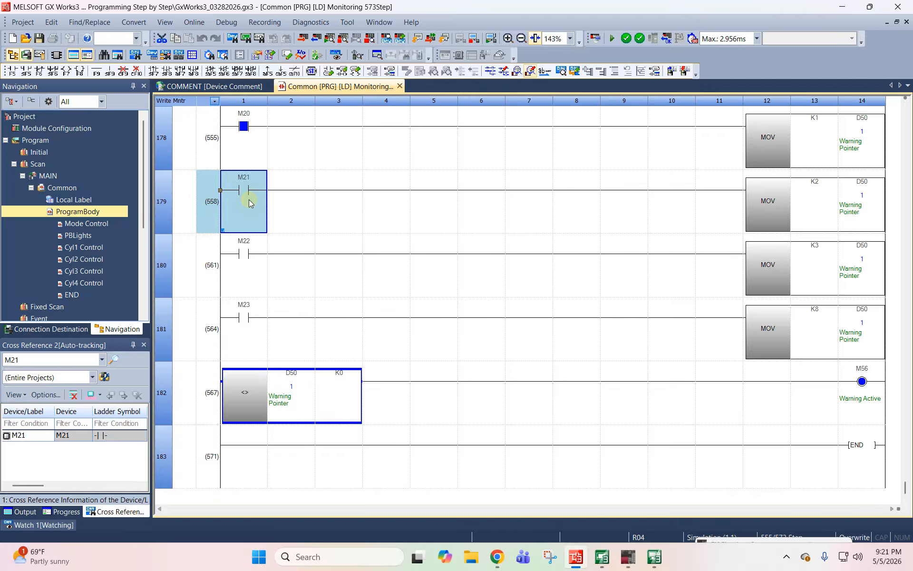
shift+double_click(248, 201)
key(alt+Tab)
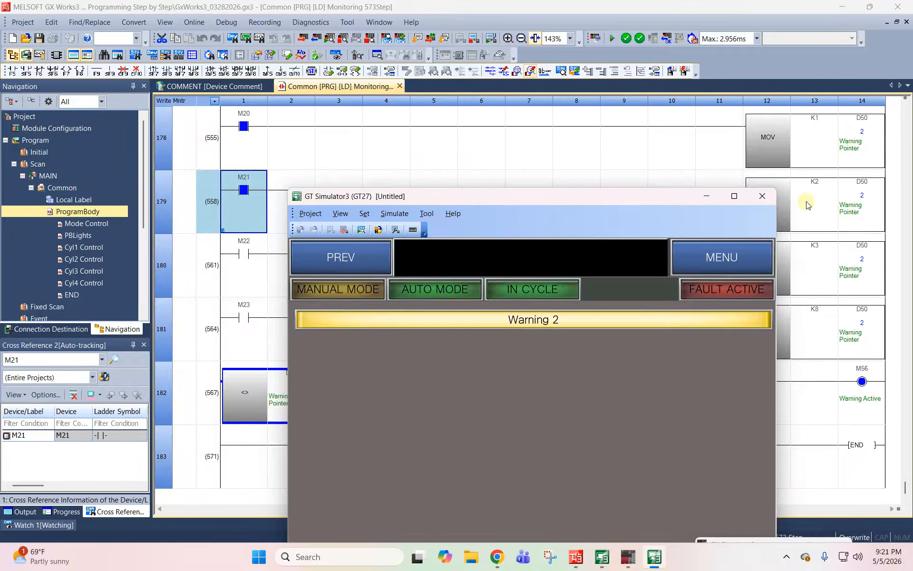
- Turn on the M22 contact and the M23 contact in turn, checking the simulated HMI's warning banner after each
click(520, 177)
click(241, 260)
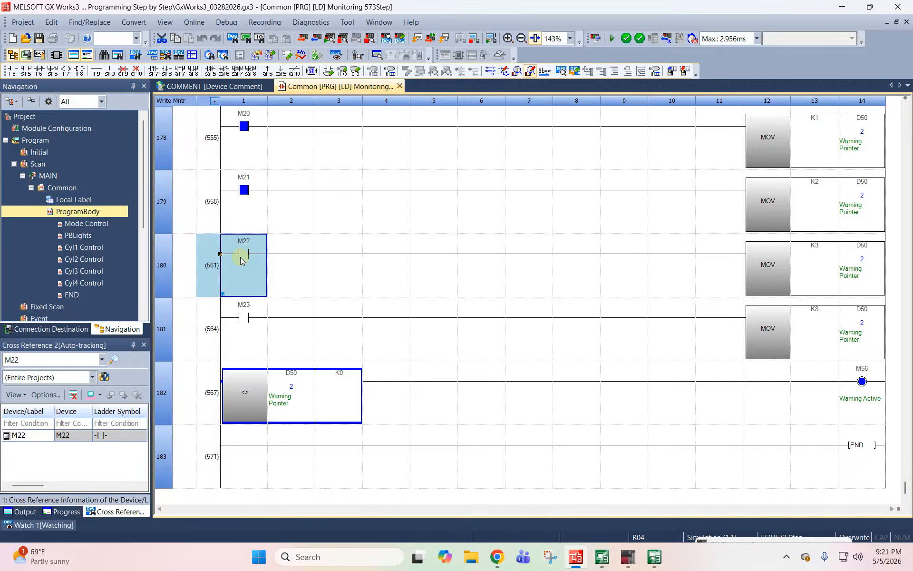
shift+double_click(244, 257)
key(alt+Tab)
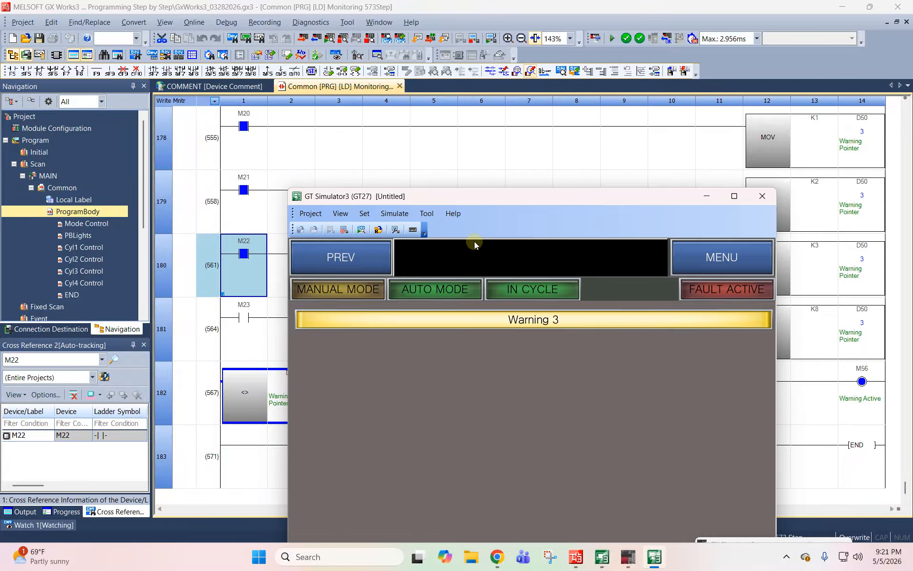
key(alt+Tab)
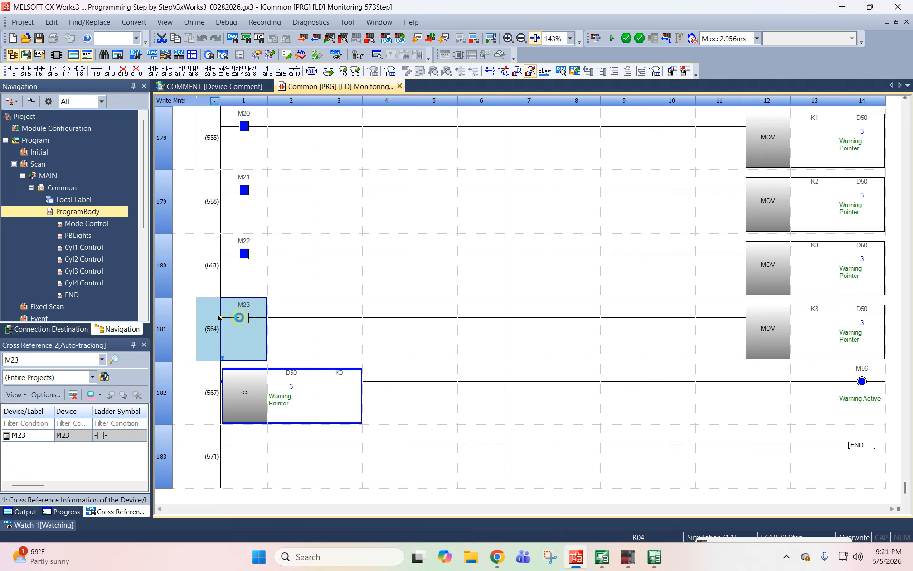
key(alt+Tab)
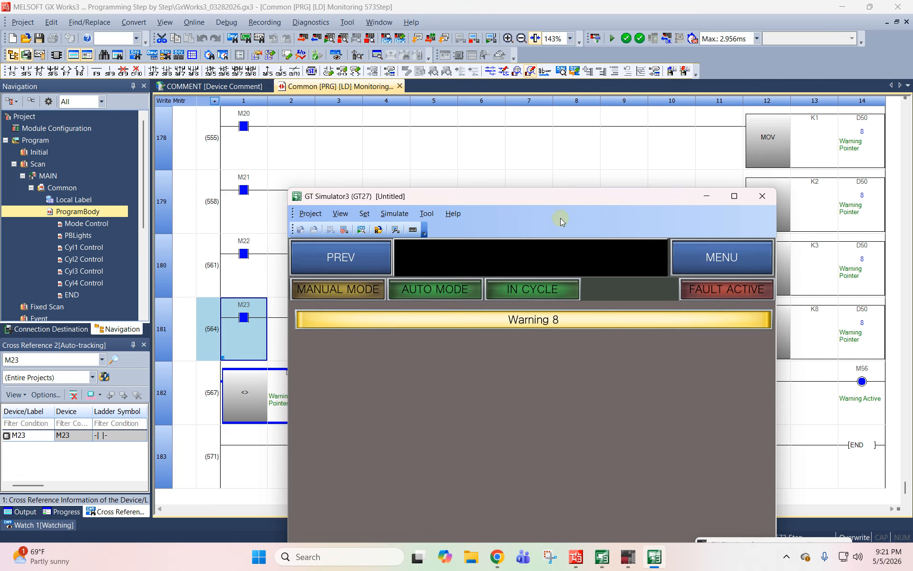
drag(561, 197, 550, 243)
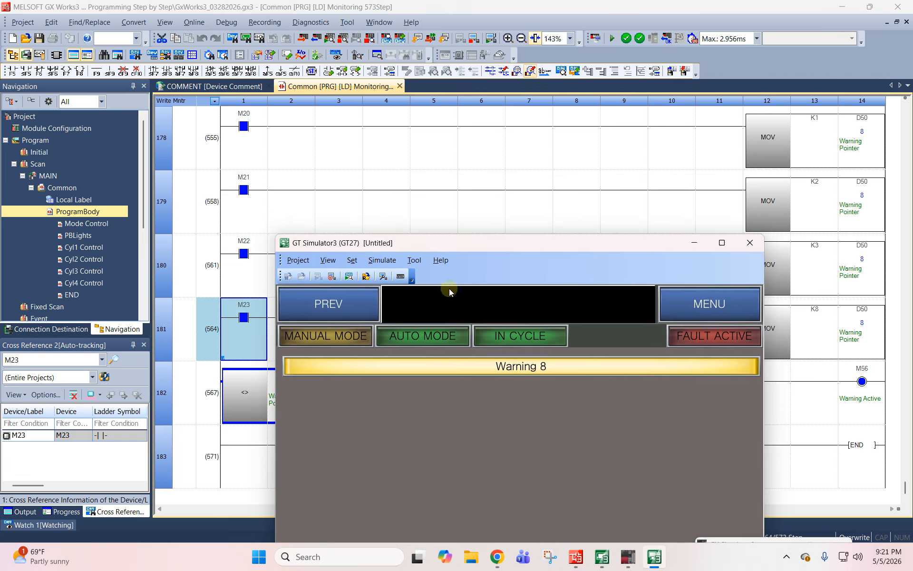
- Turn M20, M21, M22 and M23 back off in the ladder and check the banner area in GT Simulator3
click(242, 316)
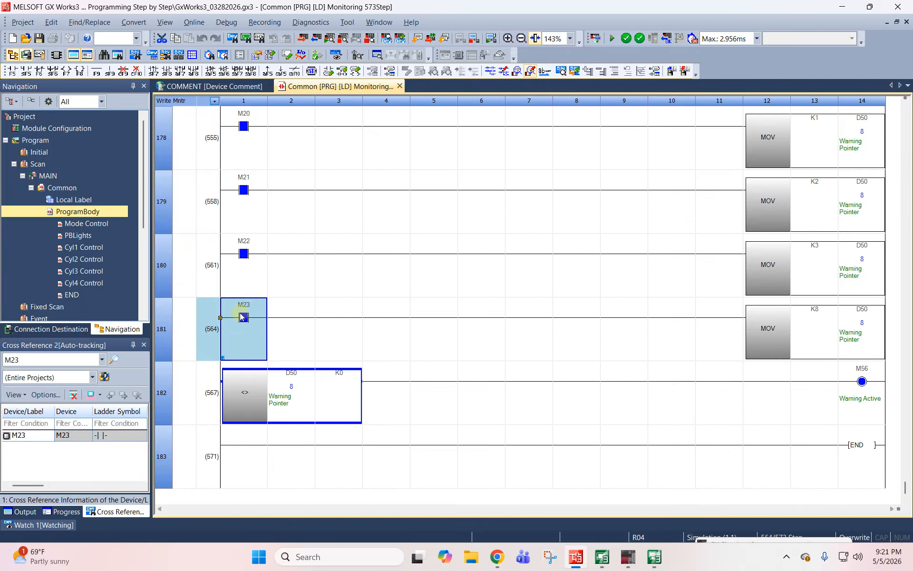
click(241, 189)
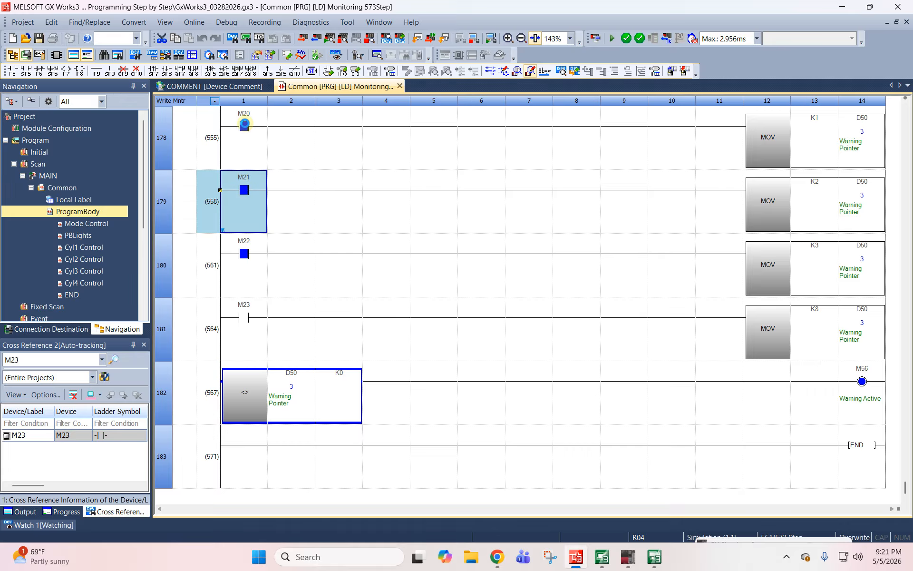
click(244, 124)
click(244, 254)
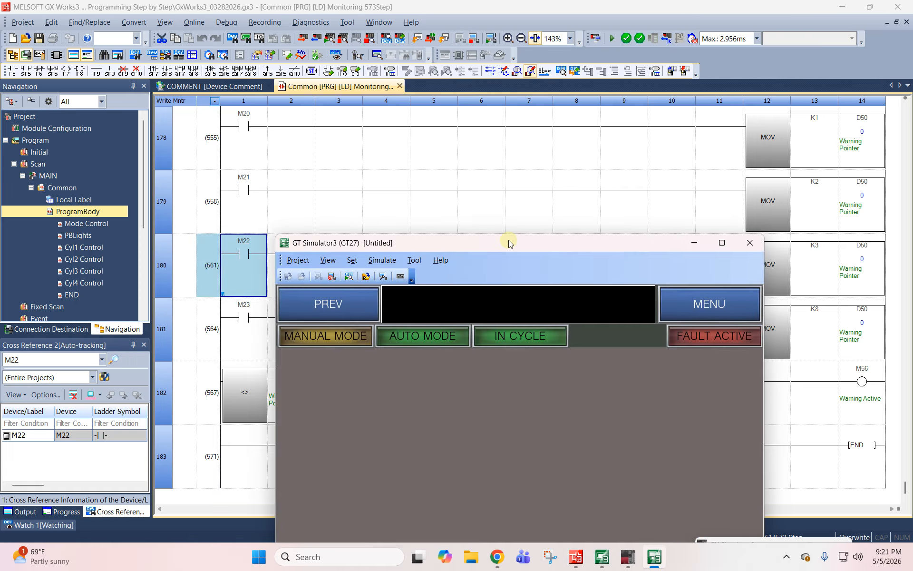
drag(508, 243, 513, 100)
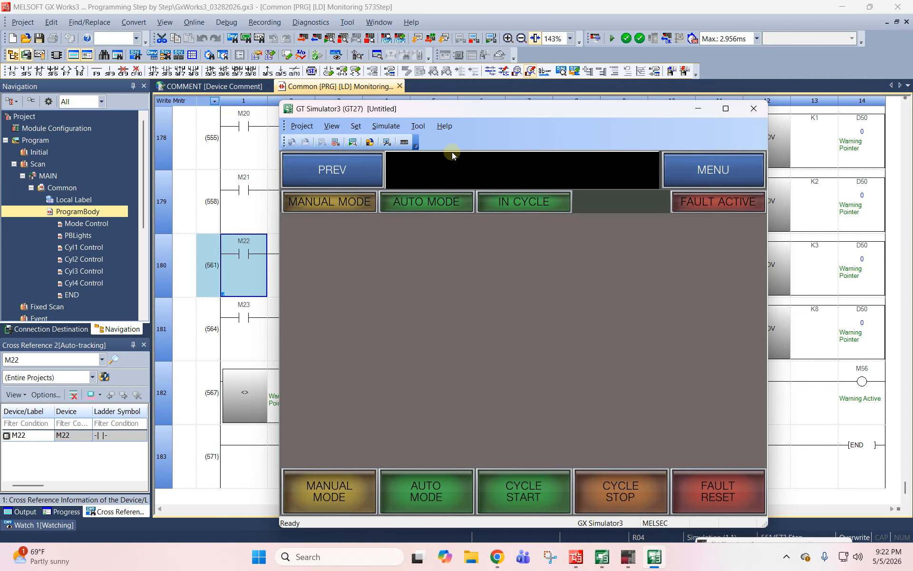
- Switch to GT Designer3 and review the device and comment settings of the Header window's screen-title word comment display
mouse_move(603, 552)
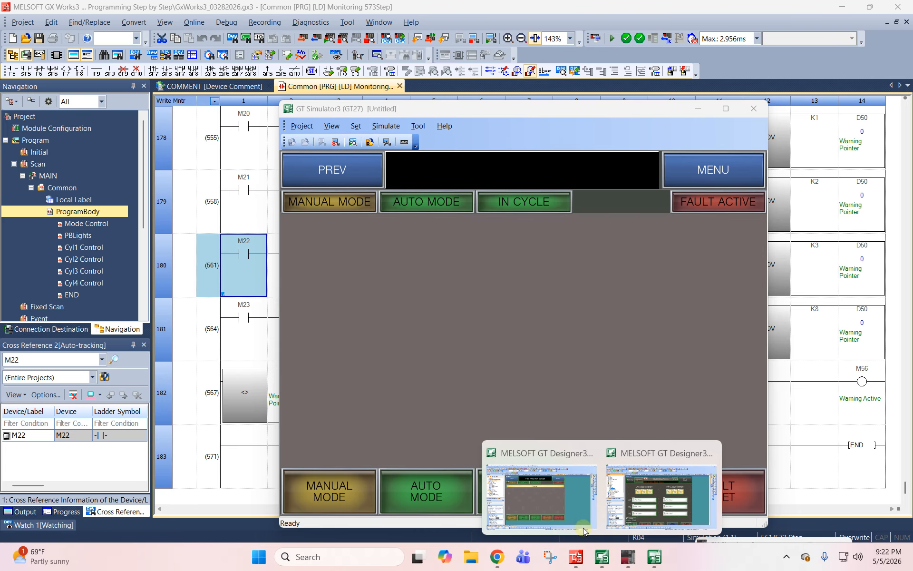
click(553, 498)
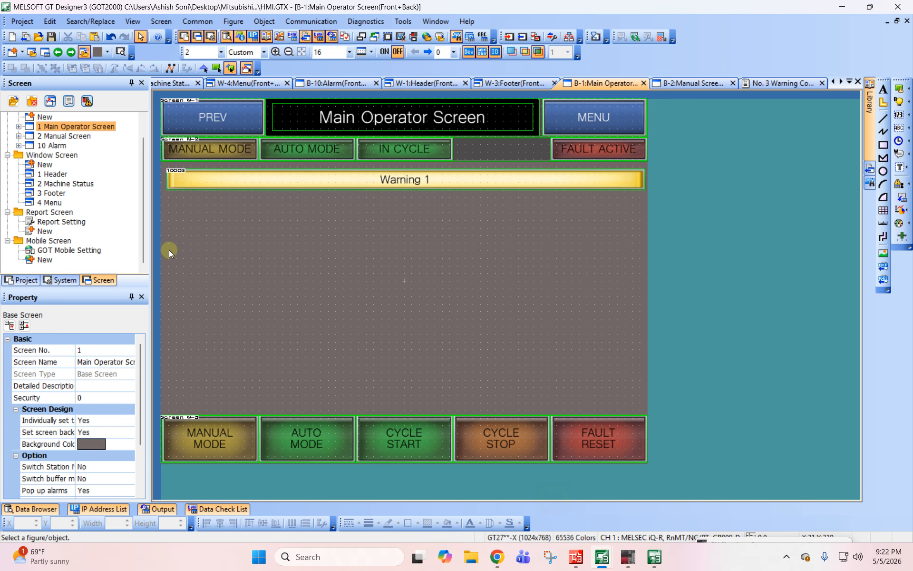
double_click(396, 116)
double_click(395, 117)
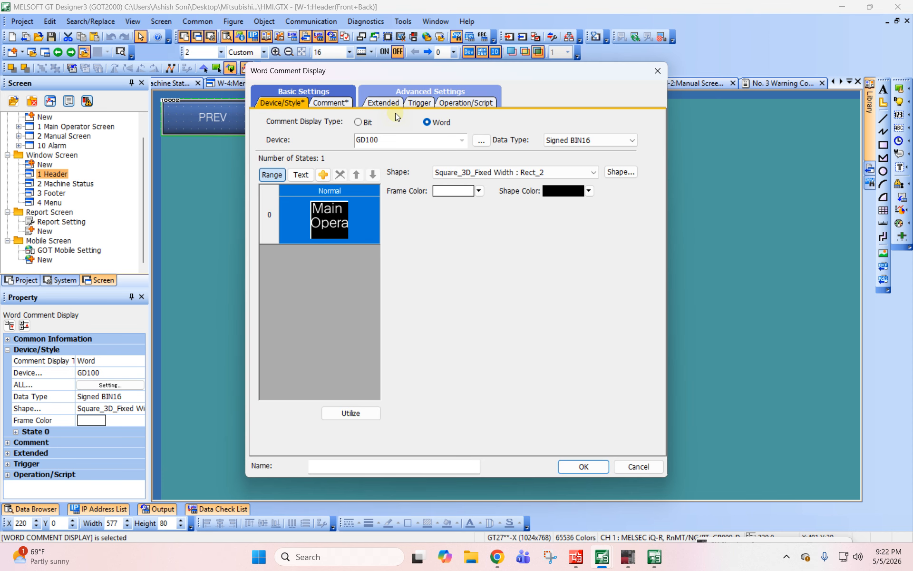
click(331, 102)
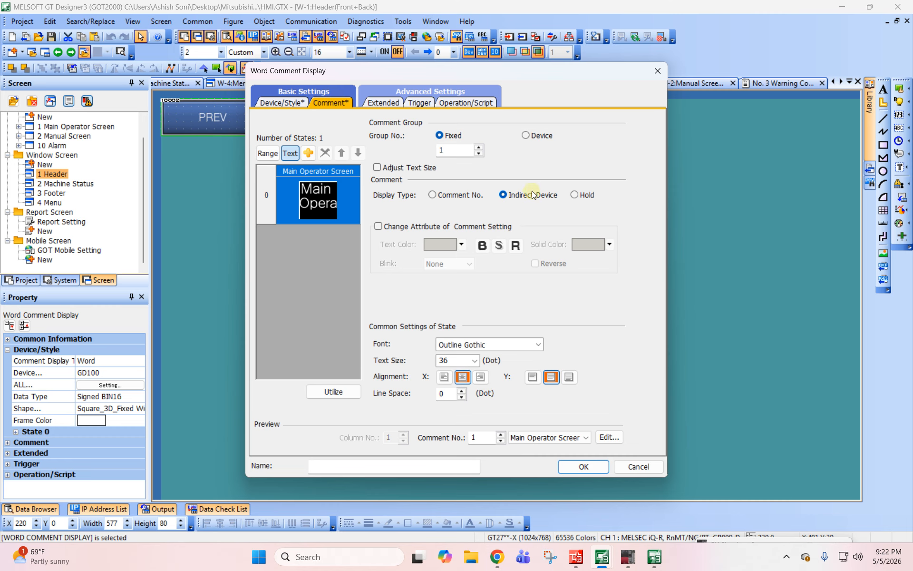
click(289, 103)
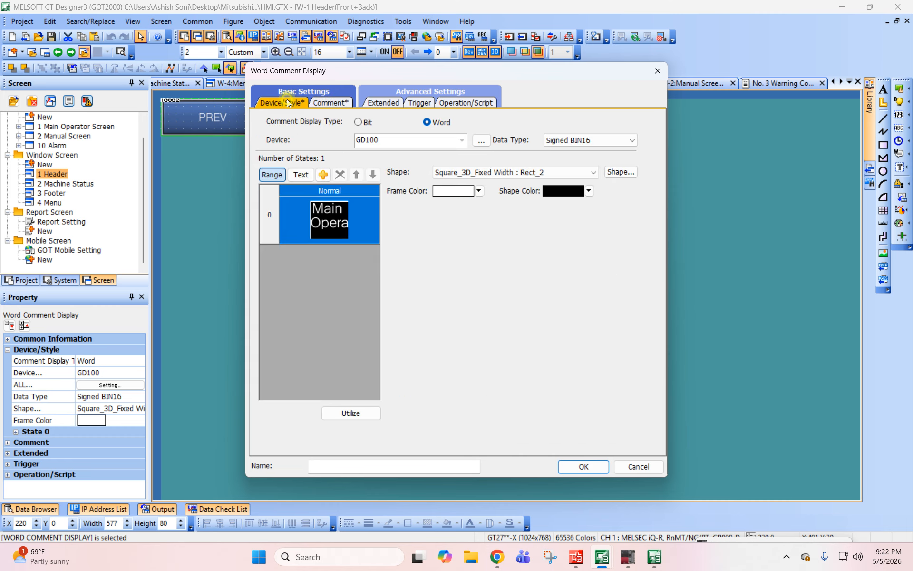
click(323, 104)
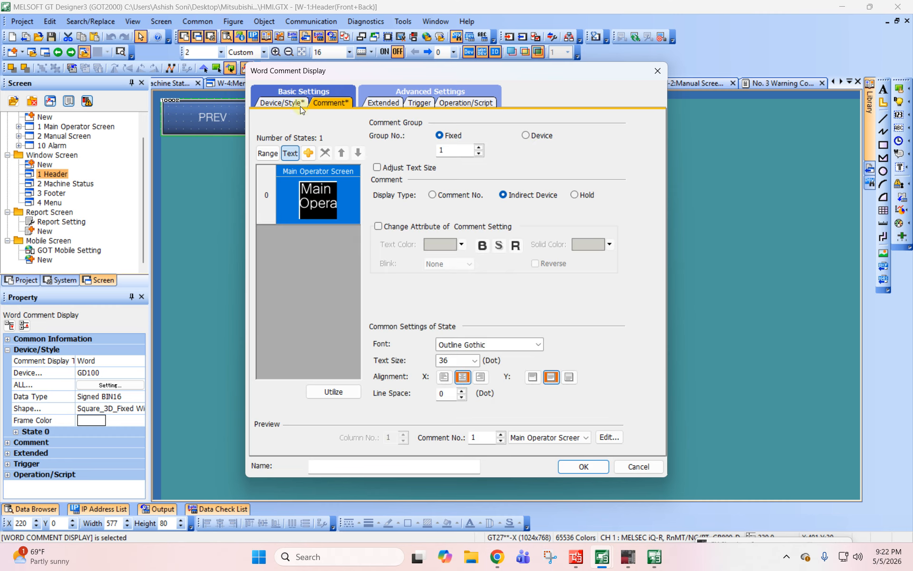
key(Return)
- Open the Screen List comment group and compare its entries with the project's base screens
click(56, 281)
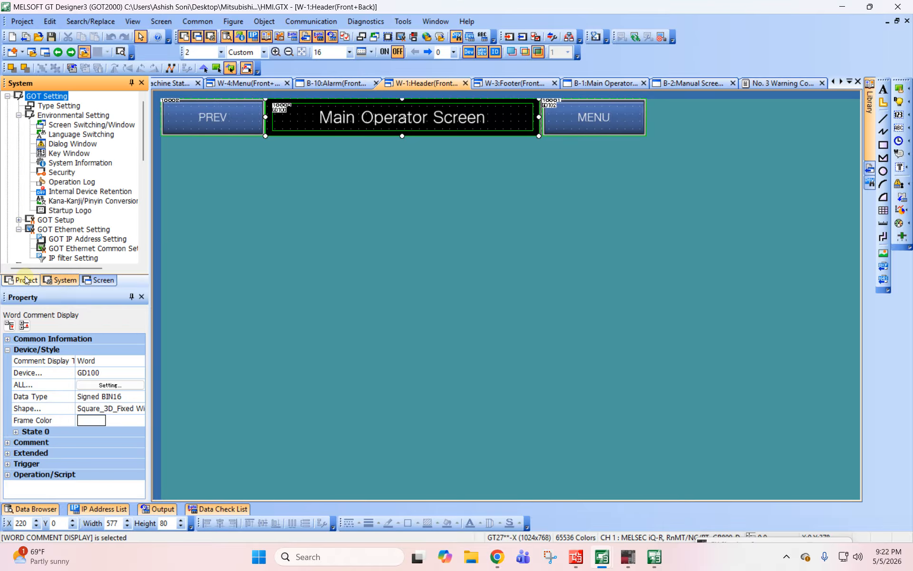
click(21, 280)
double_click(54, 164)
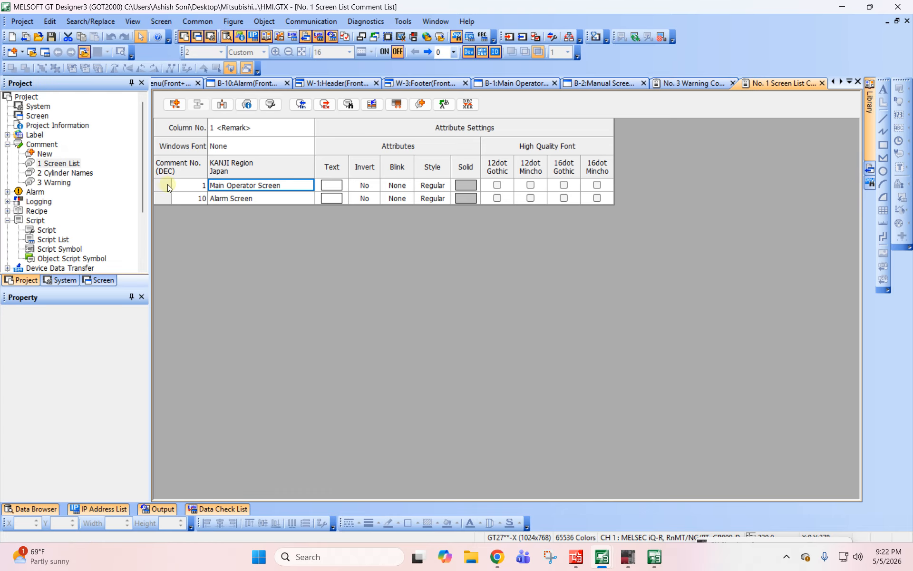
click(101, 280)
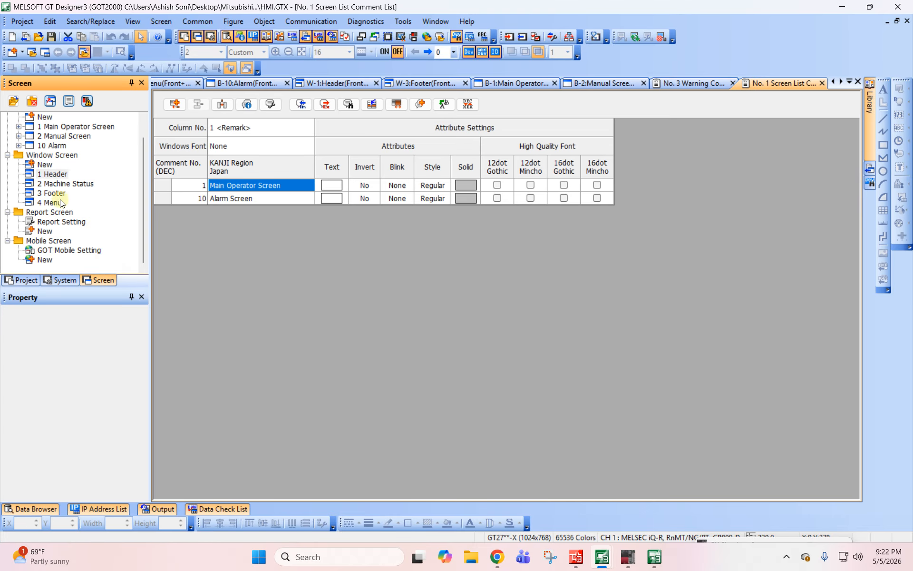
scroll(67, 143, up, 1)
click(67, 144)
click(56, 164)
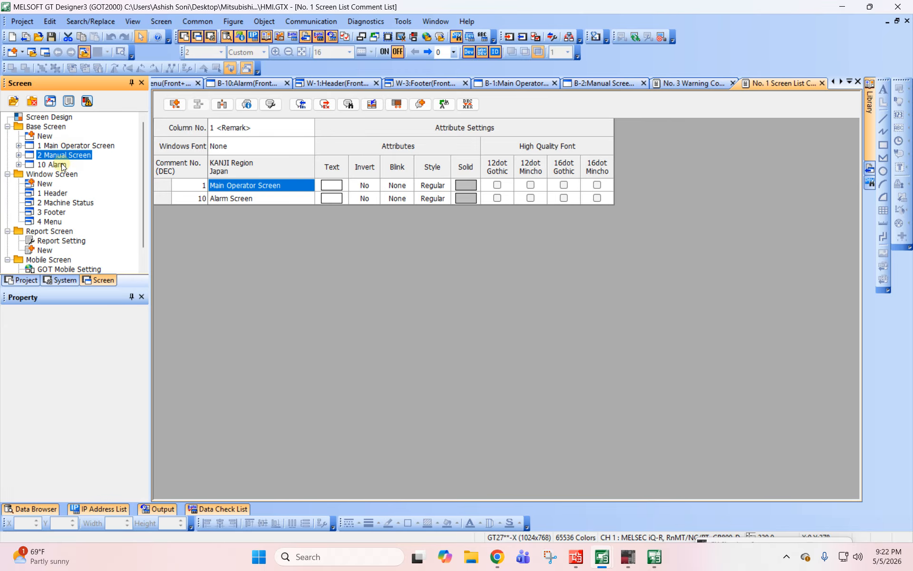
- Add comment No. 2 with the text "Manual Screen" to the Screen List comment group
click(167, 197)
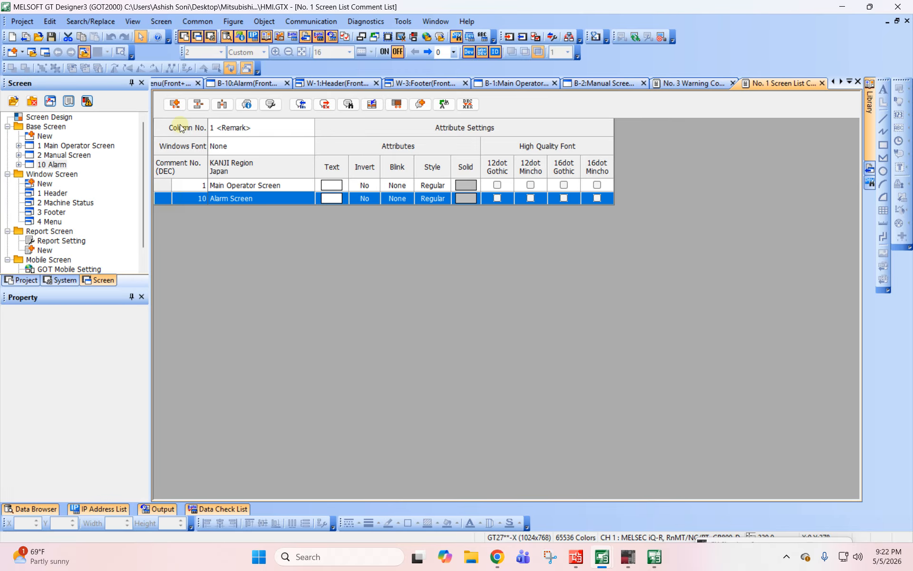
click(175, 106)
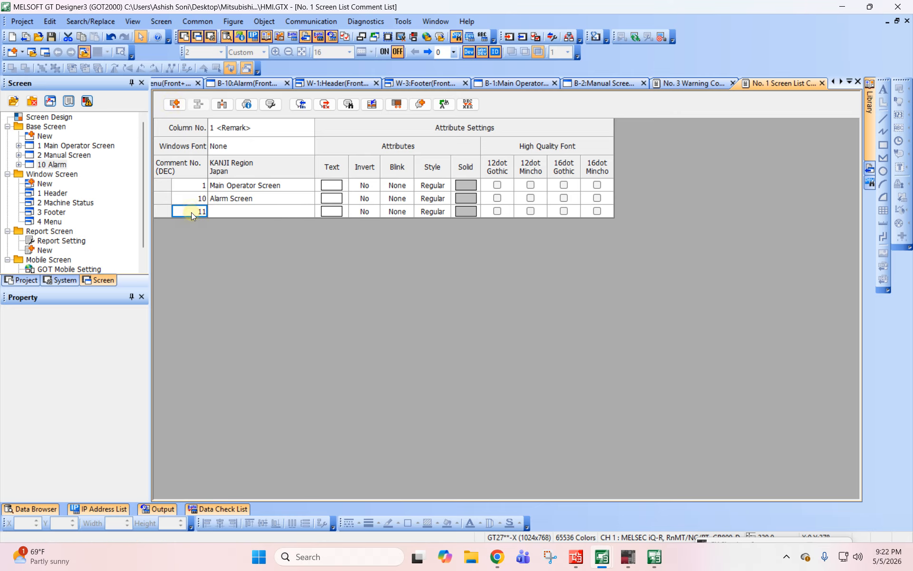
text(2)
key(Return)
click(546, 314)
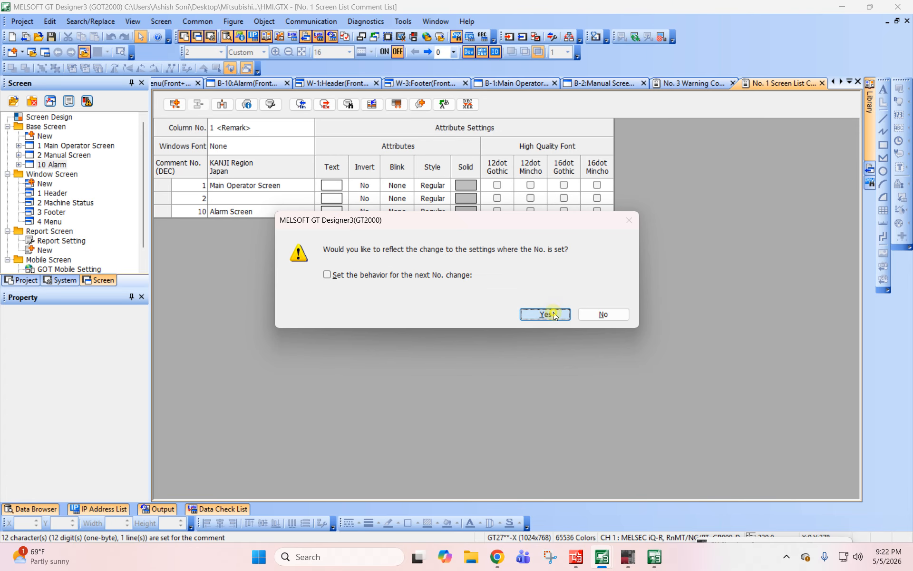
click(240, 199)
text(Man)
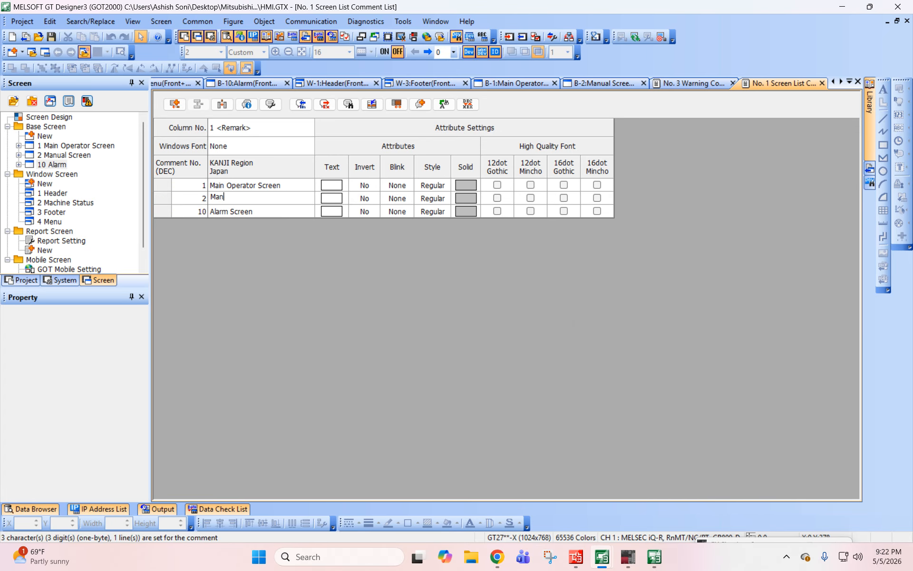
text(ual Screen)
key(Return)
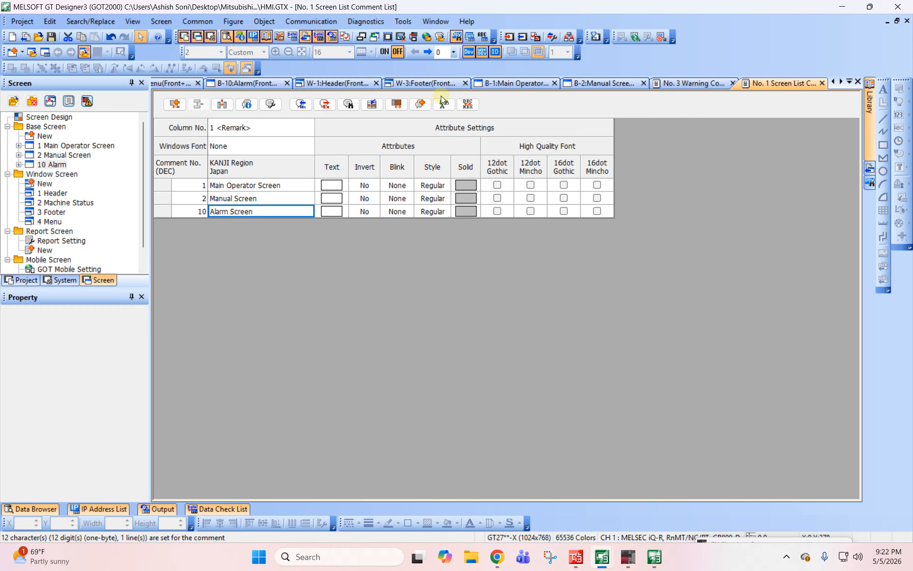
- Check the base screen's switching device in the Screen Switching/Window settings and close them without changes
click(61, 279)
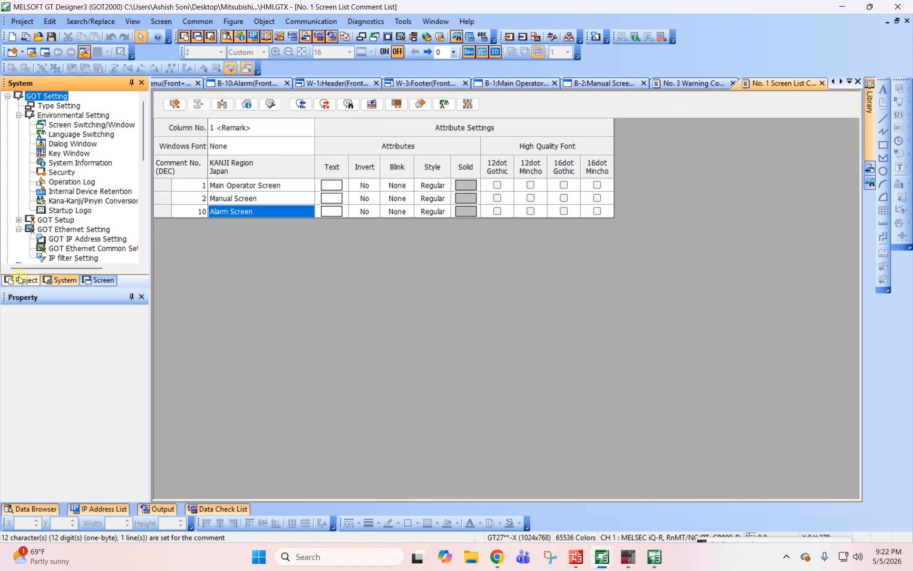
double_click(102, 125)
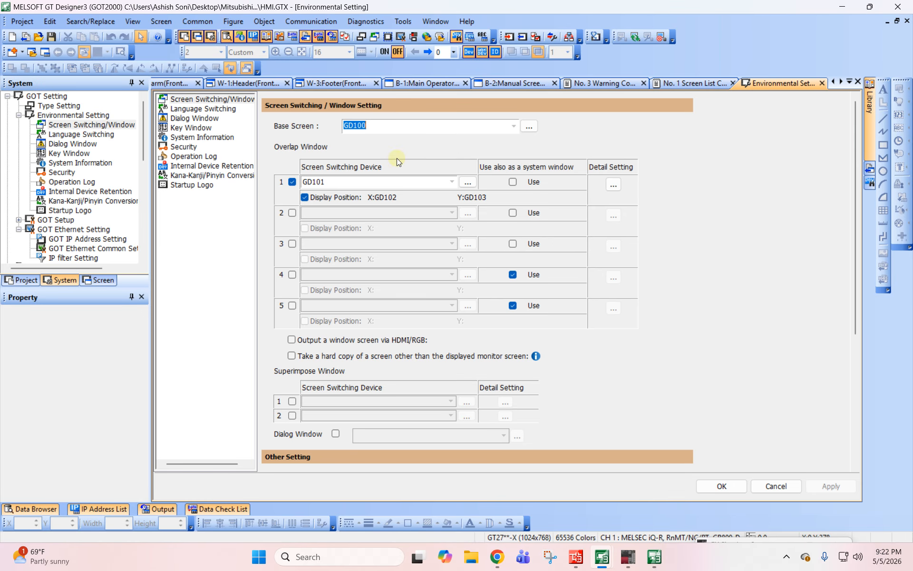
click(778, 486)
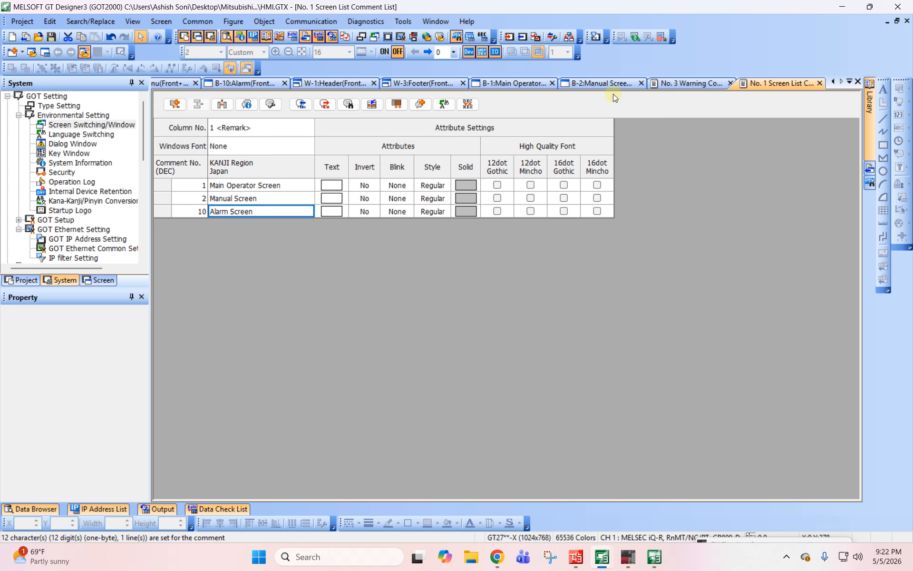
- Close the Screen List comment group and review the preview comments offered for the header's screen-title comment display
click(820, 83)
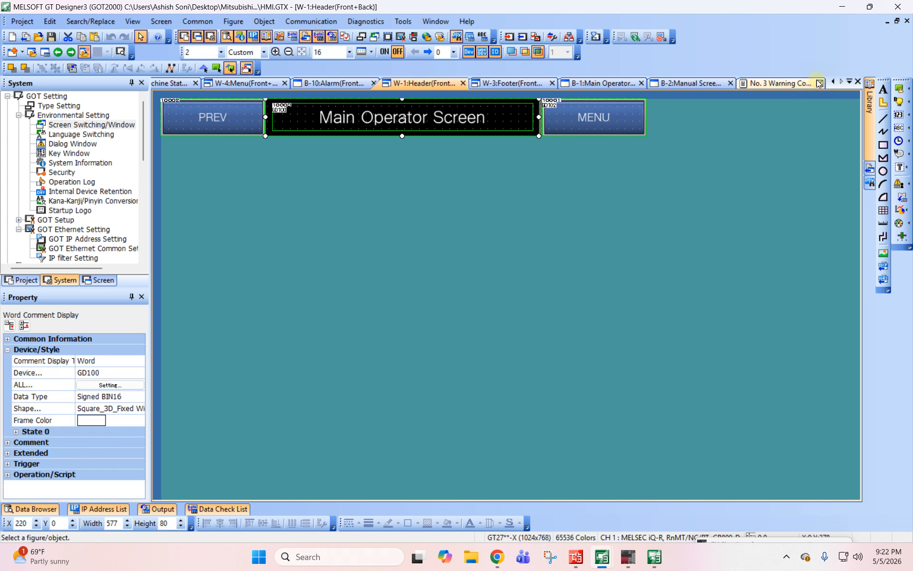
double_click(305, 124)
click(335, 105)
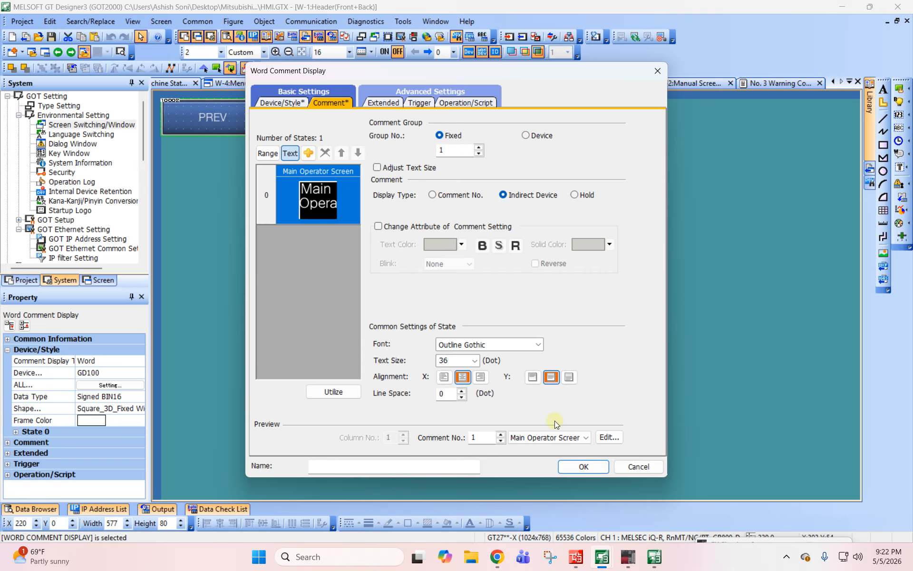
click(552, 438)
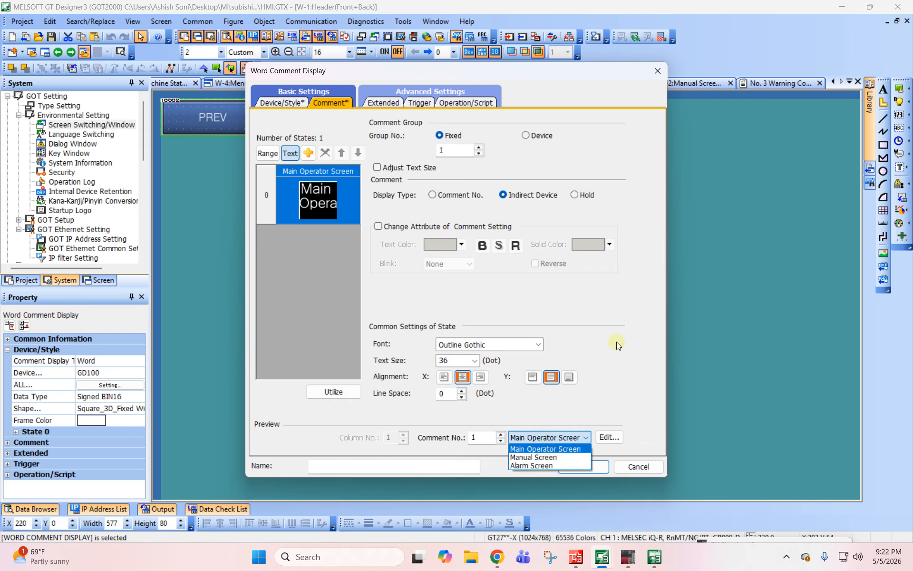
click(617, 346)
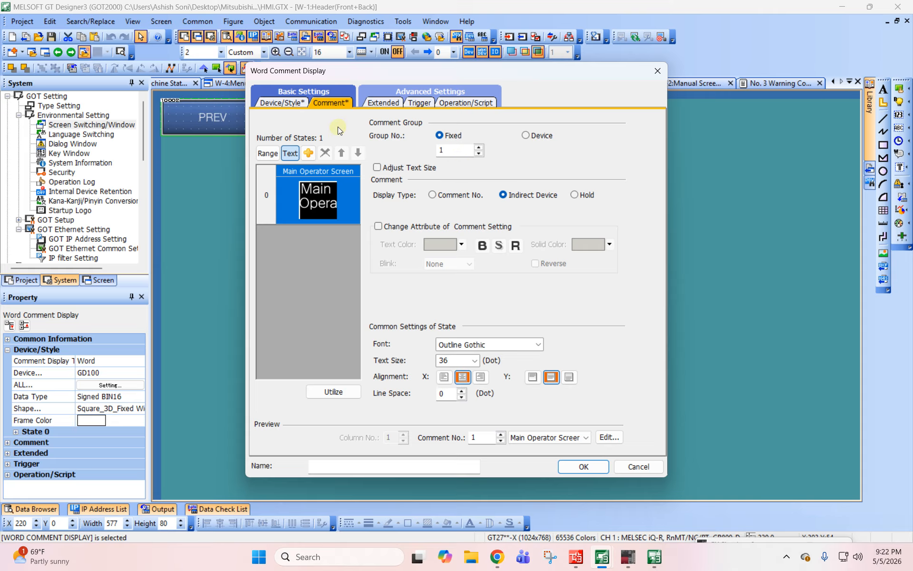
- Add a second state to the header's title comment display with the range condition $V != 0
click(284, 104)
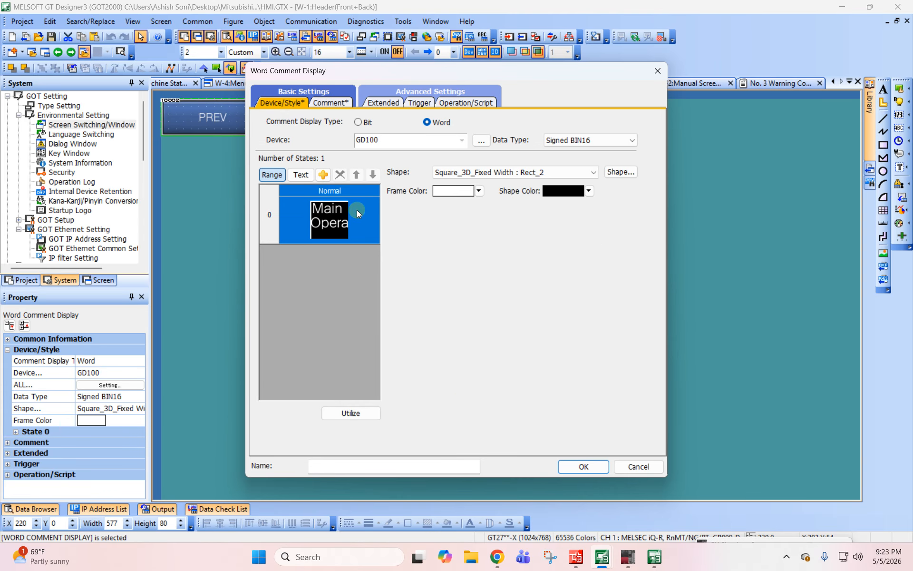
click(323, 174)
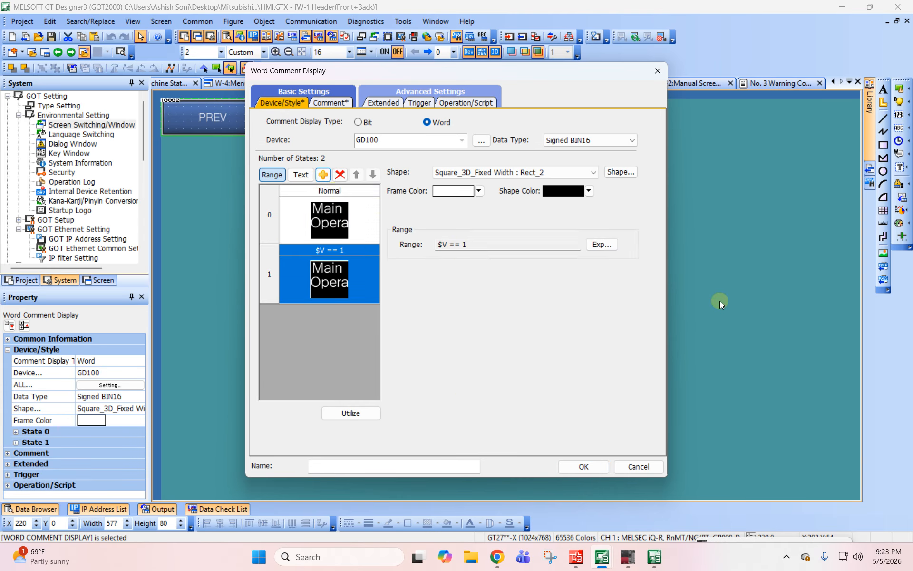
click(601, 244)
click(373, 240)
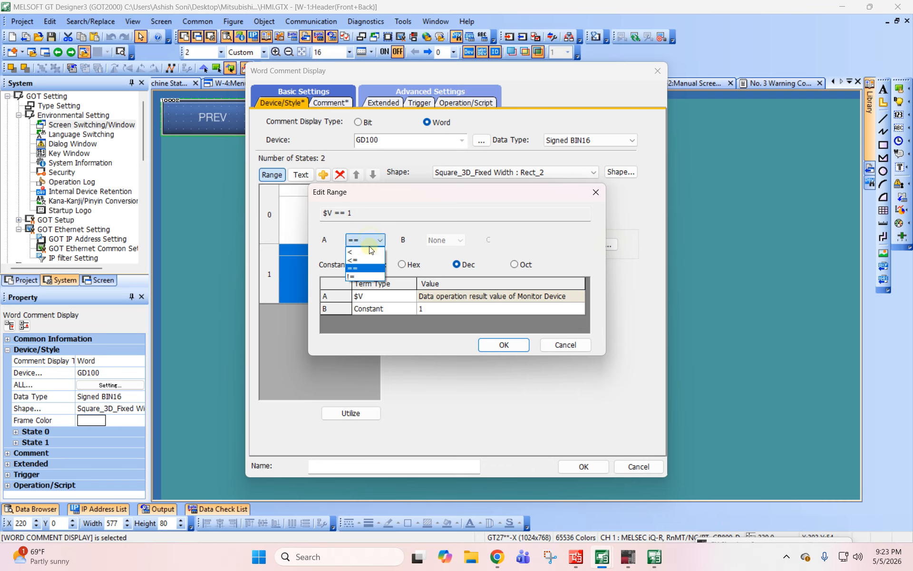
click(371, 275)
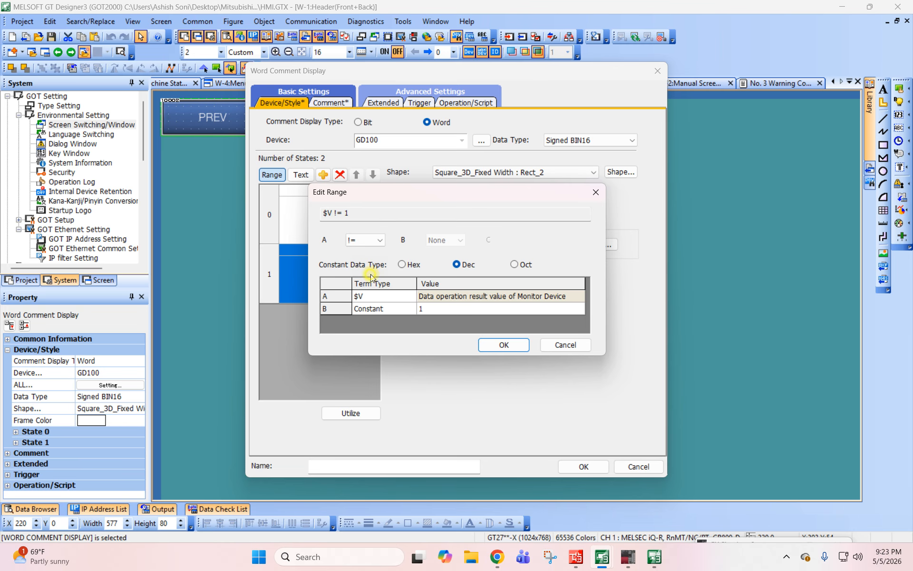
click(455, 309)
text(0)
key(Return)
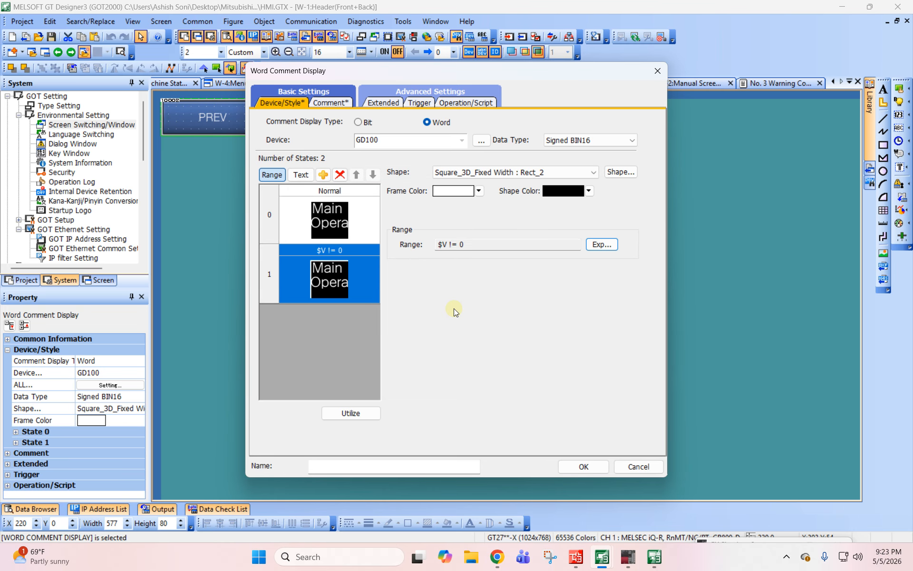
click(584, 465)
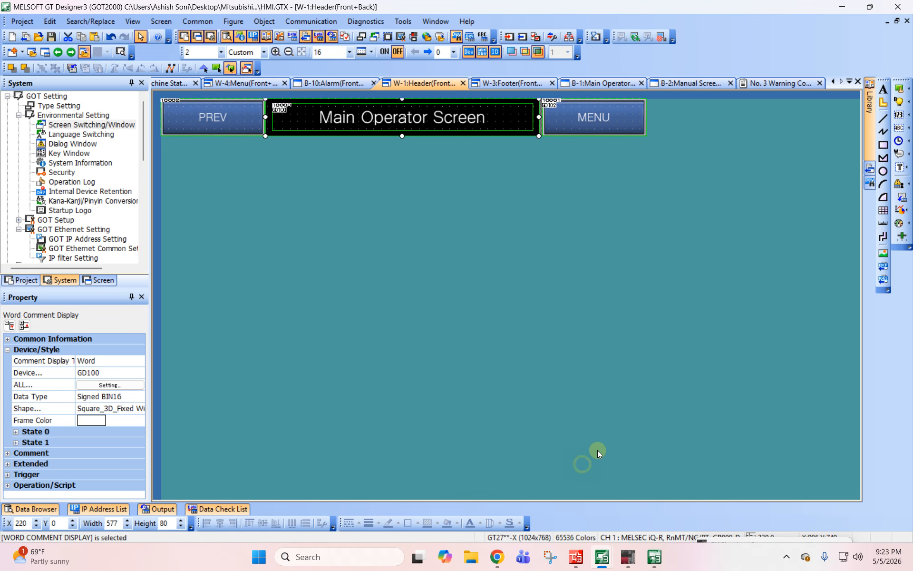
- Review the title display's advanced settings and set the comment display type of state 1 to Indirect Device
click(386, 311)
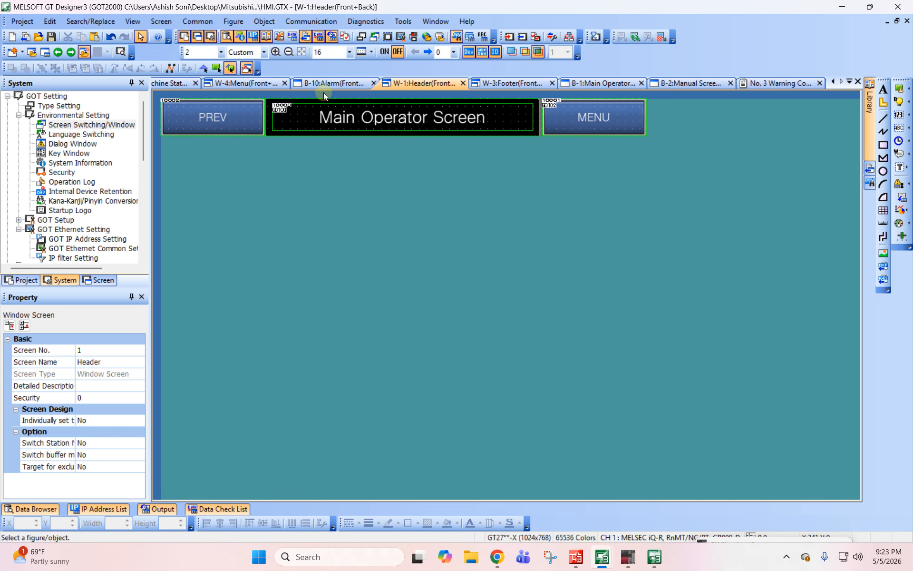
double_click(335, 114)
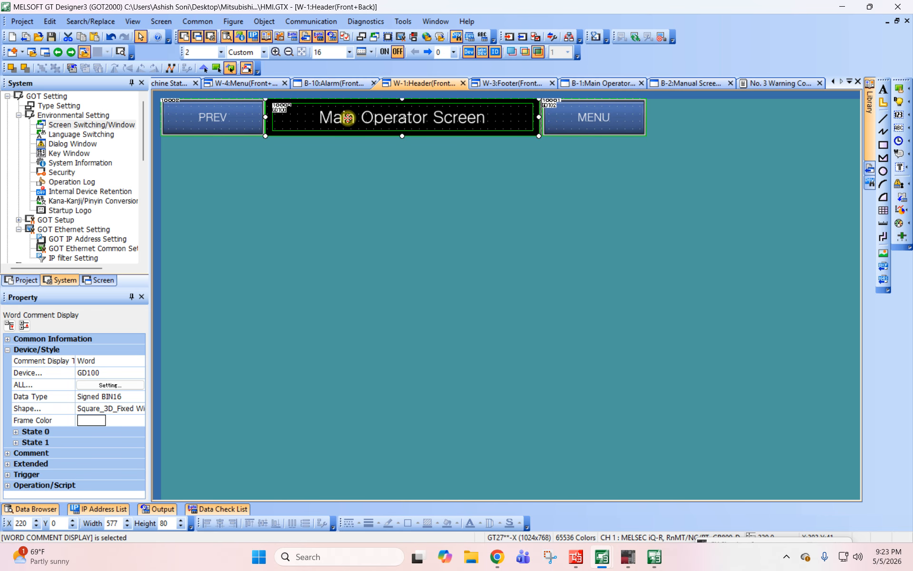
click(377, 102)
click(420, 102)
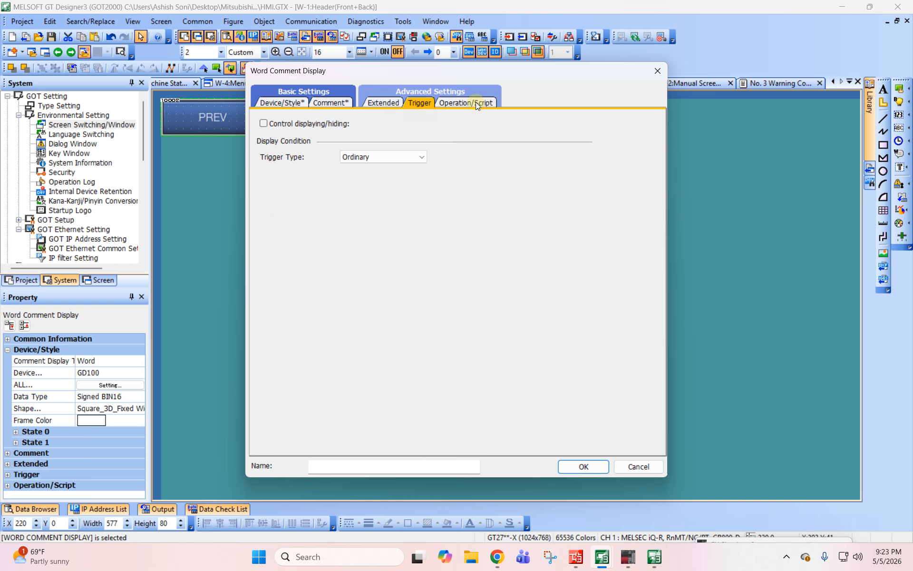
click(475, 102)
click(384, 104)
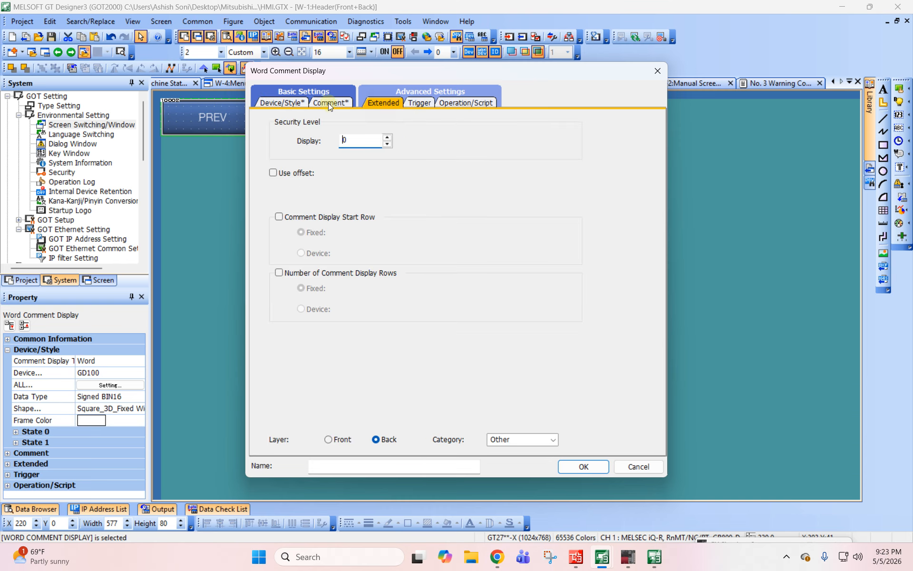
click(260, 101)
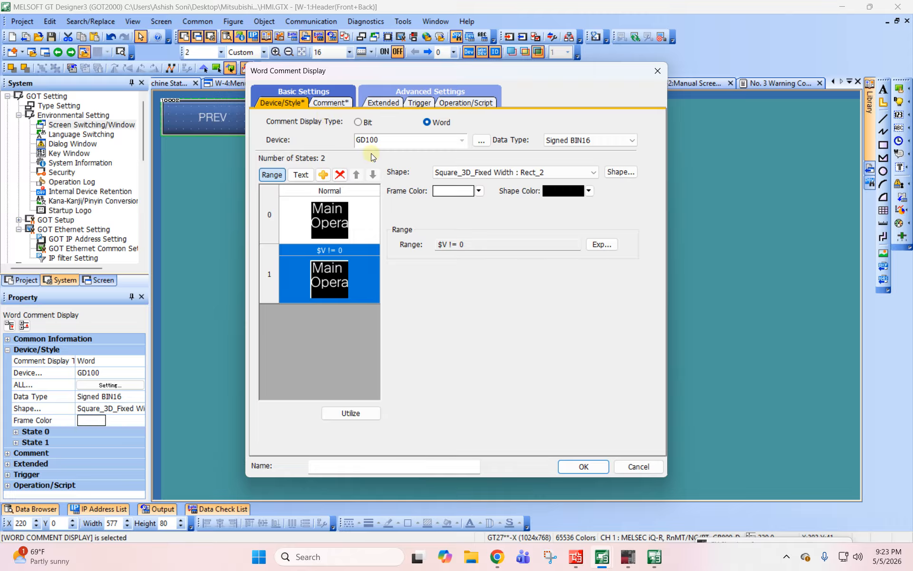
click(330, 103)
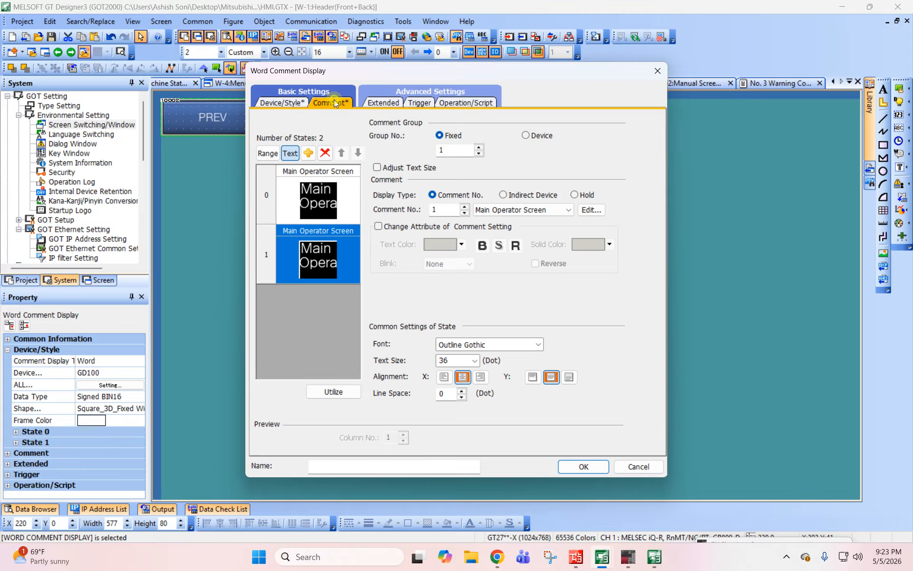
click(508, 196)
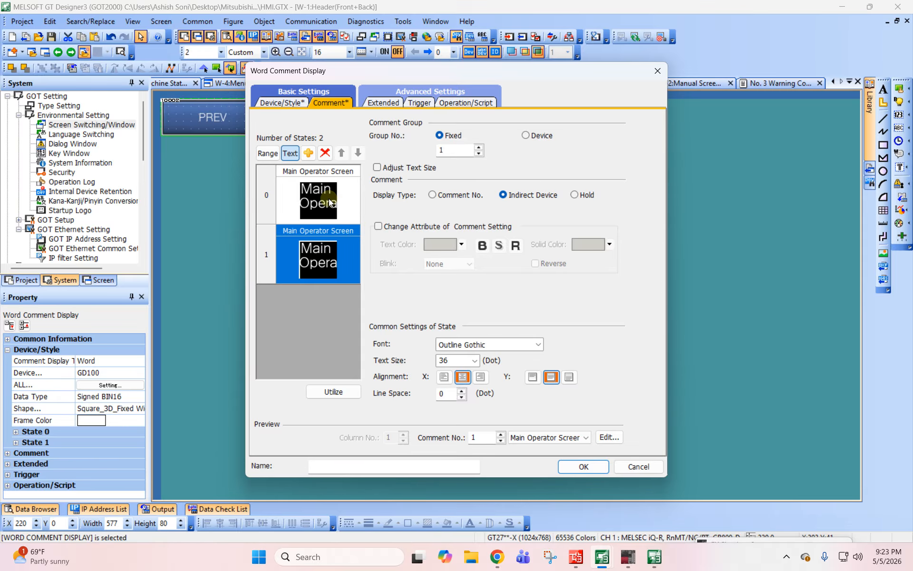
click(593, 467)
click(637, 369)
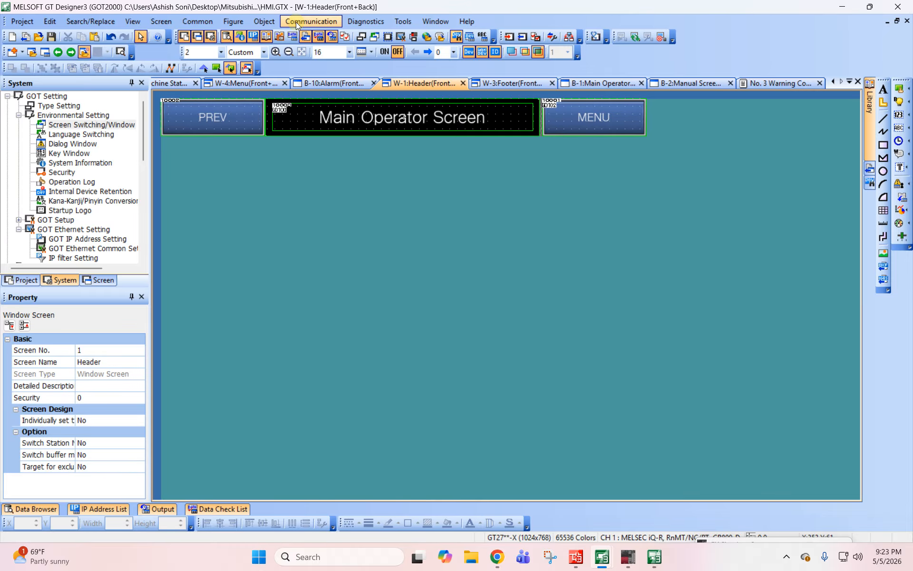
- Start the GT Simulator for the project and move its window lower to uncover the header
click(369, 22)
mouse_move(403, 22)
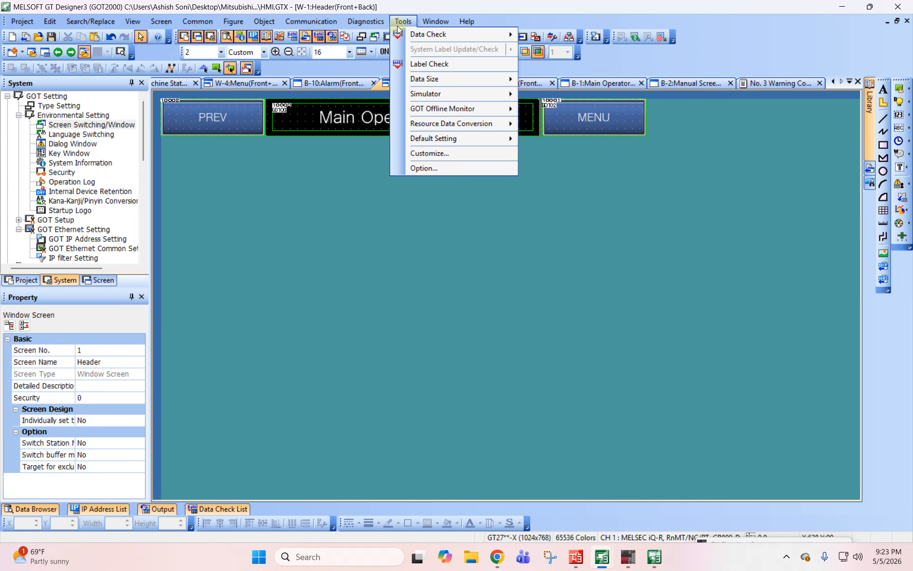
mouse_move(428, 94)
click(534, 112)
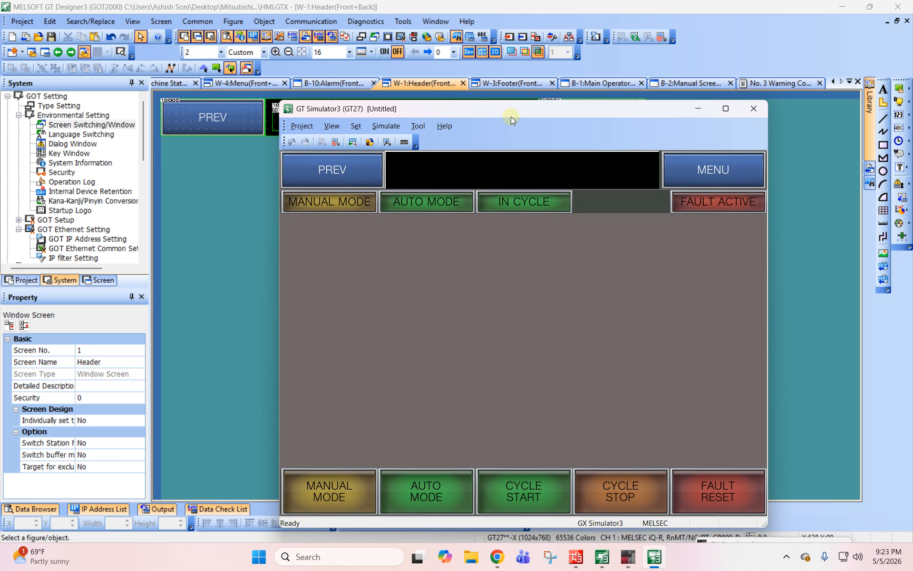
drag(511, 116, 535, 210)
- Enable Change Attribute of Comment Setting for state 1 of the title display, previewing the Manual Screen comment before restoring Main Operator Screen
click(416, 122)
double_click(417, 122)
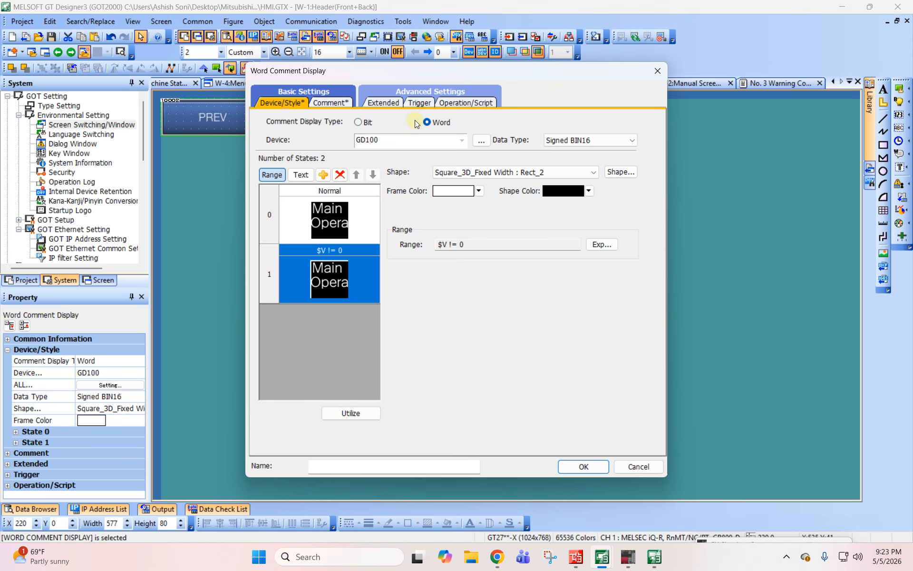
click(341, 103)
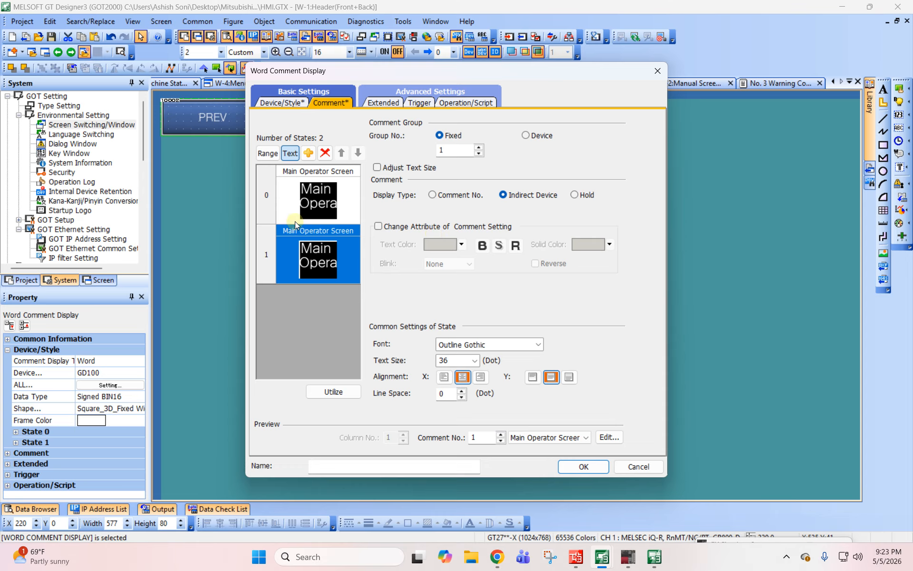
click(413, 228)
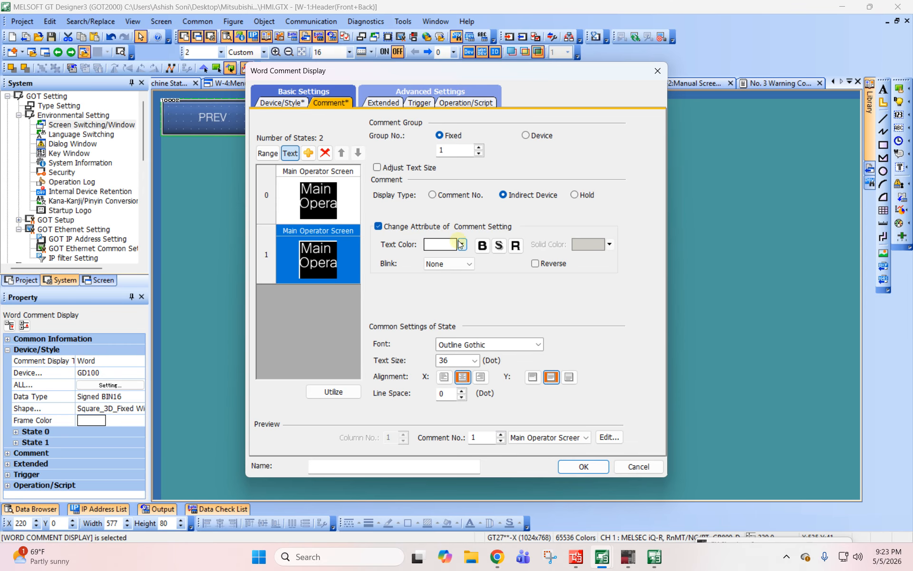
drag(431, 76, 682, 76)
click(745, 449)
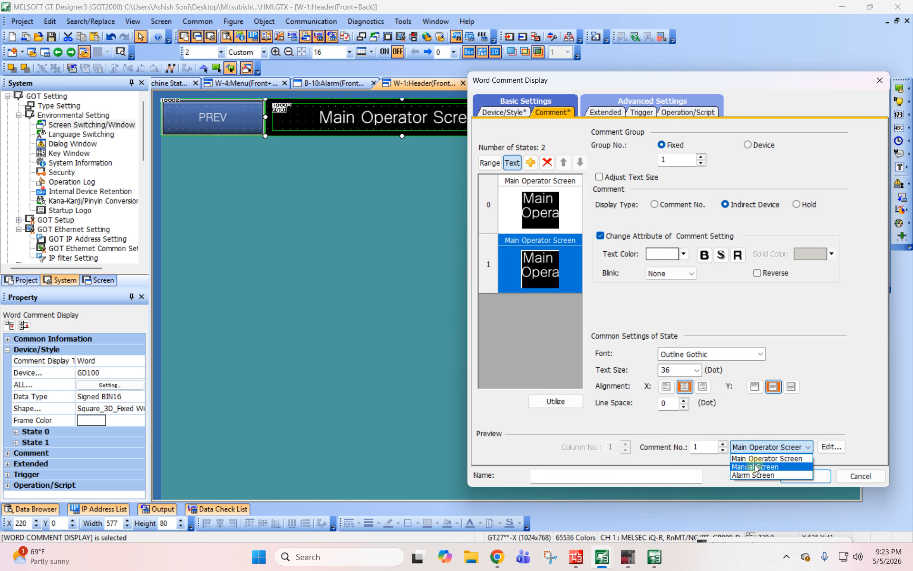
click(756, 467)
click(761, 447)
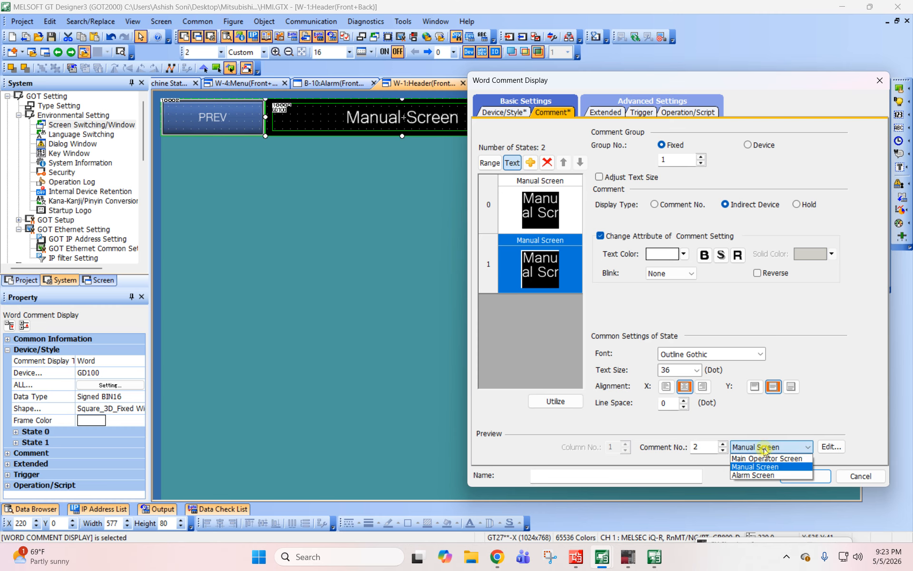
click(766, 454)
click(805, 475)
click(340, 259)
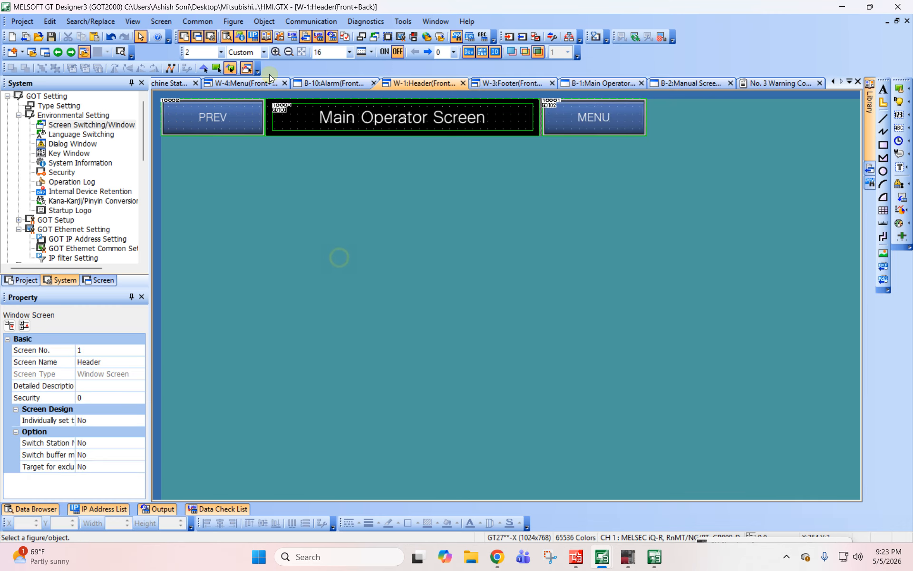
- Examine the Header window and the Alarm, Main Operator and Manual base screens to compare how the title is displayed
click(230, 83)
click(321, 82)
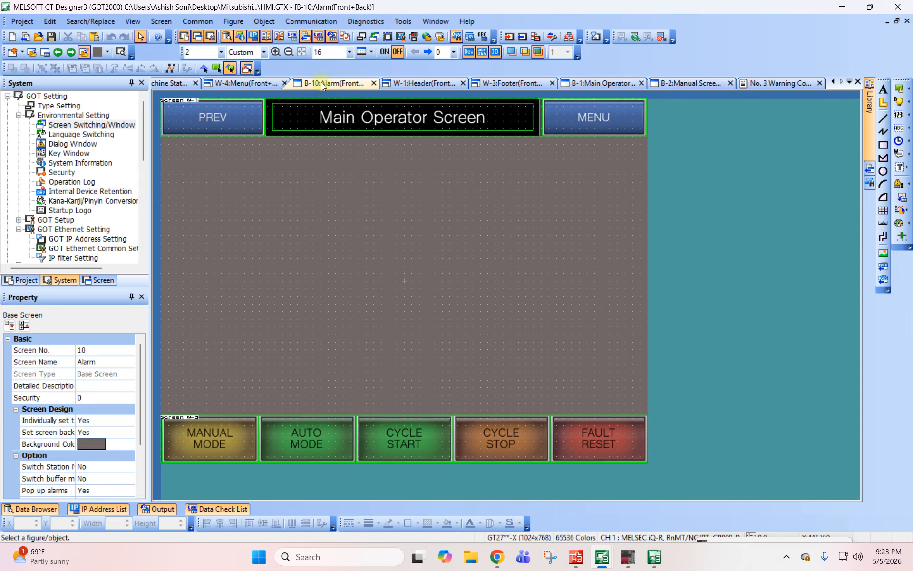
click(434, 80)
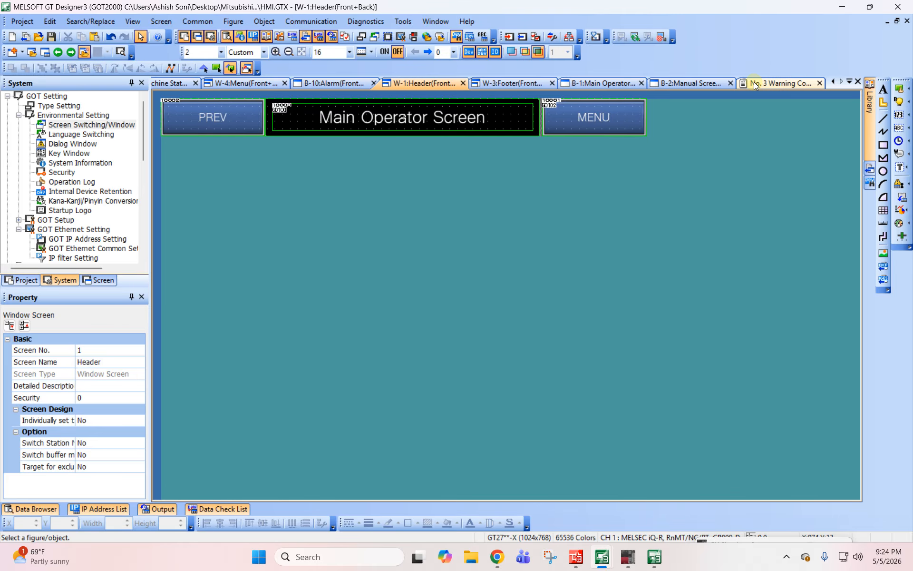
click(99, 279)
double_click(55, 145)
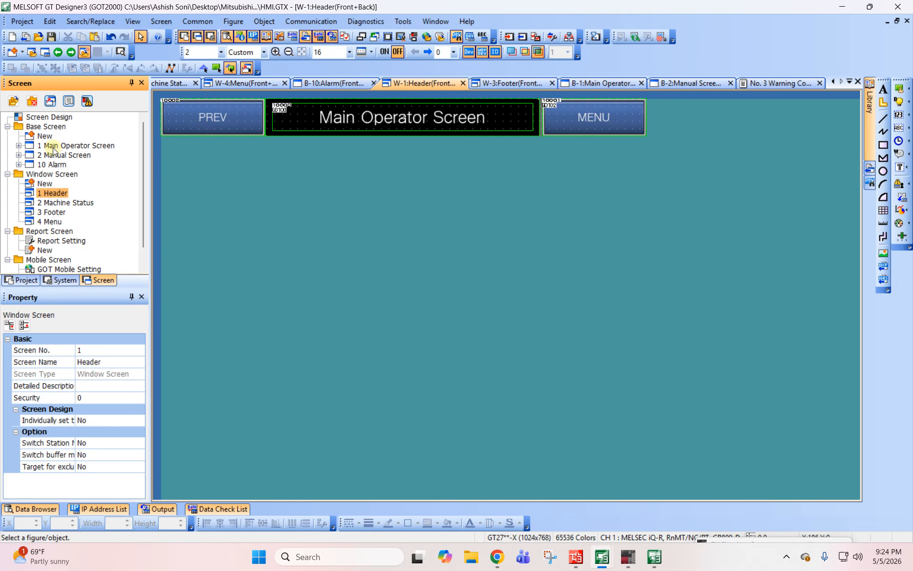
double_click(357, 112)
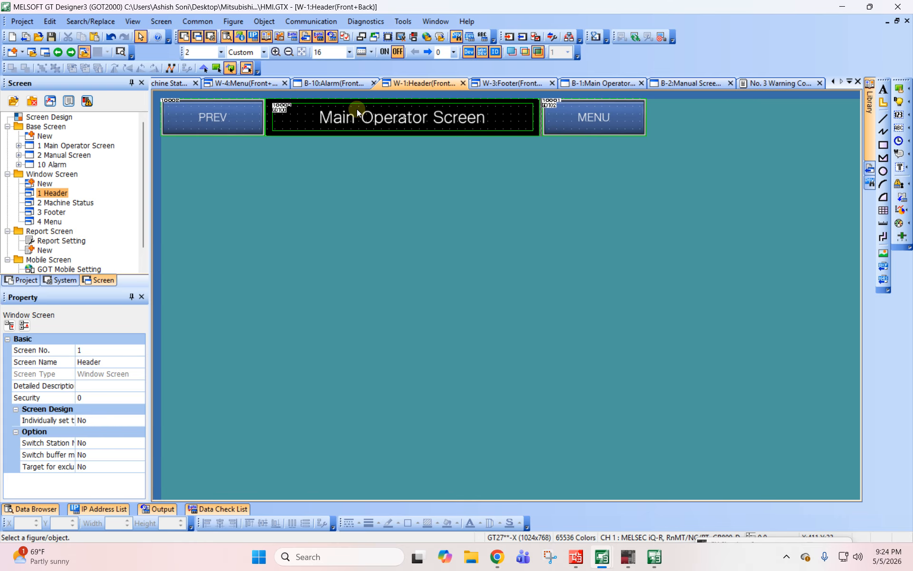
double_click(55, 145)
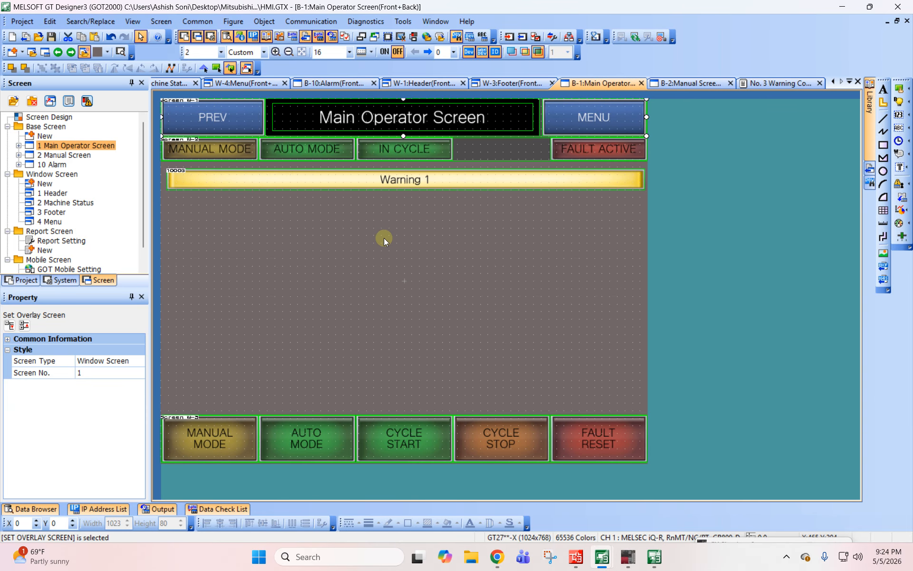
double_click(64, 154)
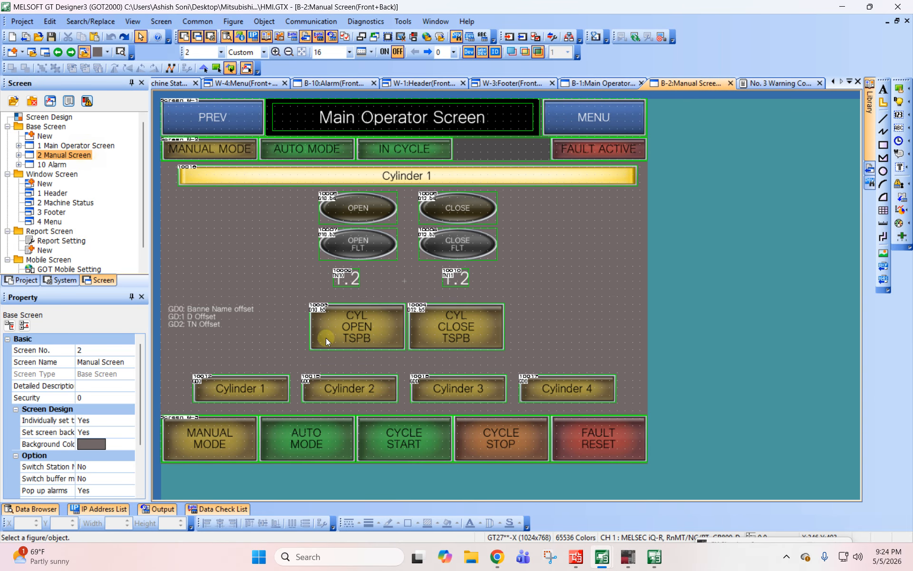
- Copy the TN10 numerical display from the Manual Screen into the Header window at about X 228, Y 42, over the title display's start
click(345, 280)
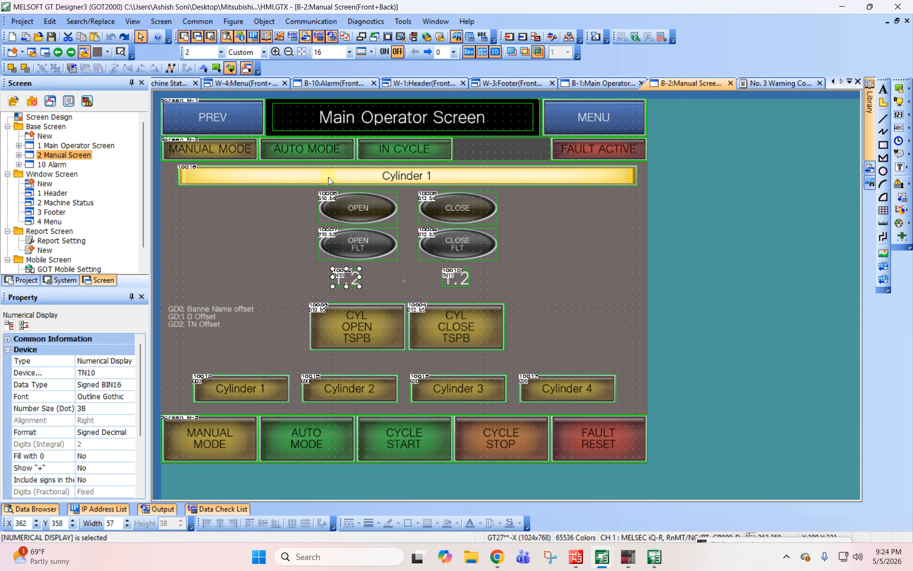
double_click(295, 122)
key(ctrl+v)
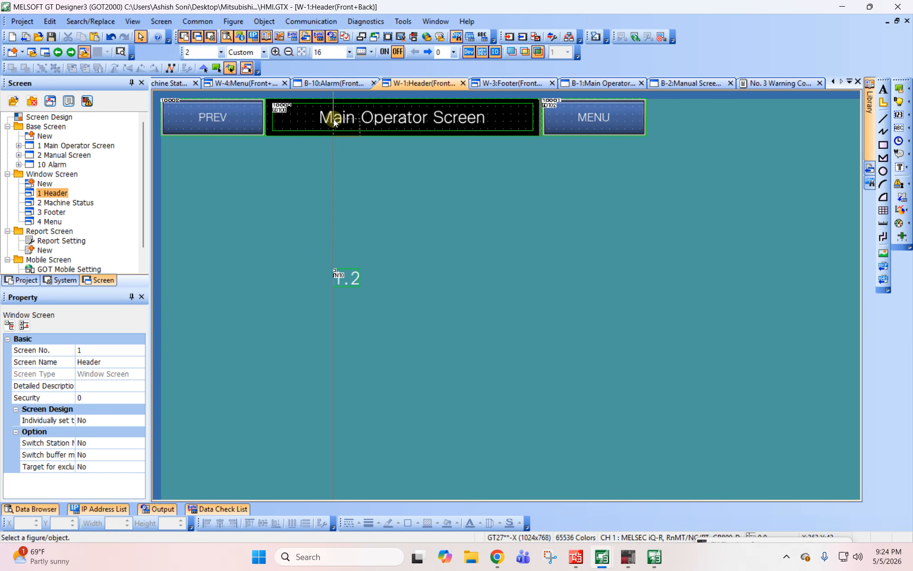
click(270, 121)
- Set the pasted numerical display's device to GD100 and format string to ###, and disable its offset
double_click(274, 124)
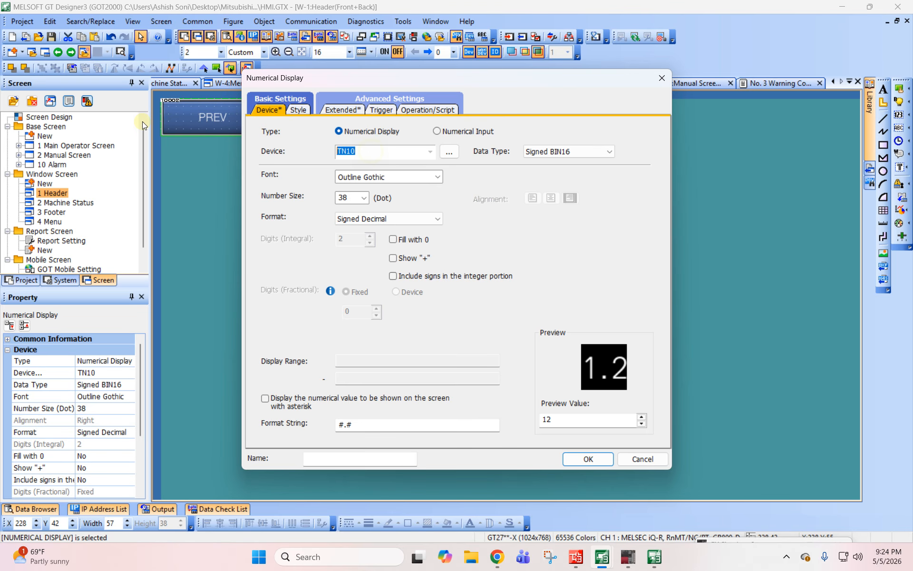
text(GD1200)
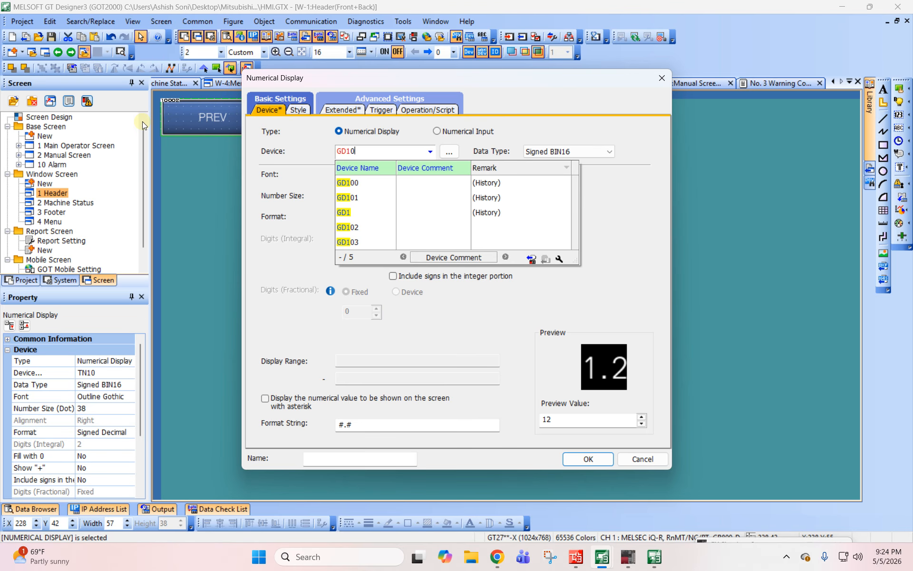
key(Tab)
drag(371, 423, 214, 410)
text(###)
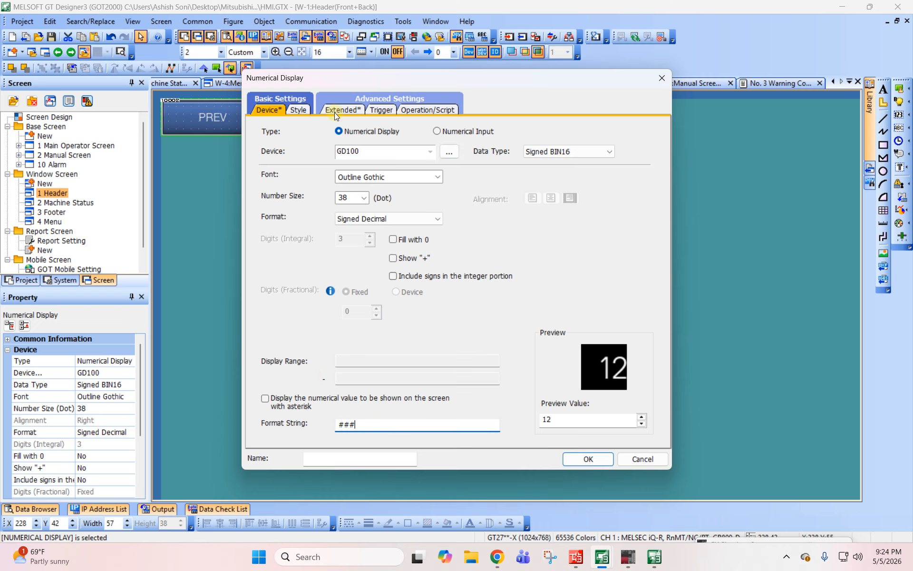
click(334, 113)
click(285, 167)
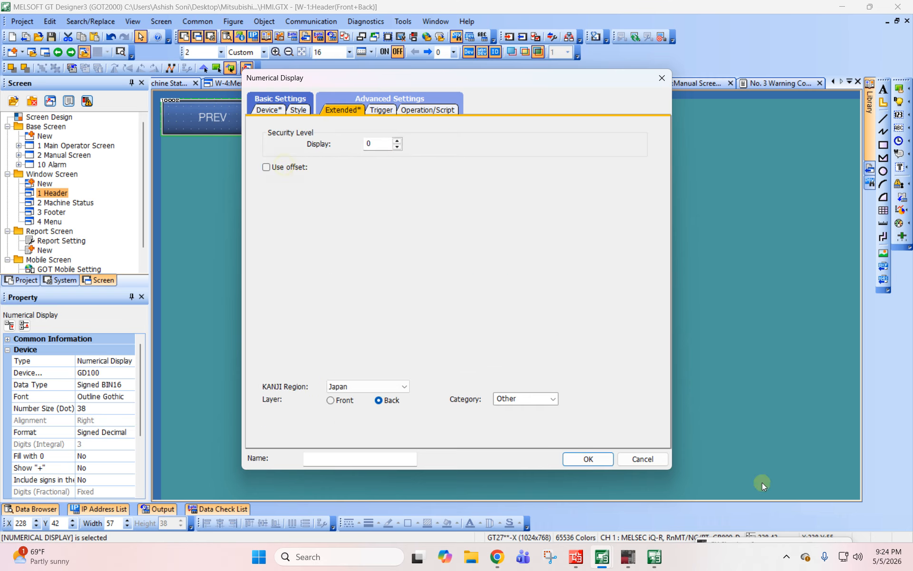
click(588, 459)
click(333, 179)
click(282, 126)
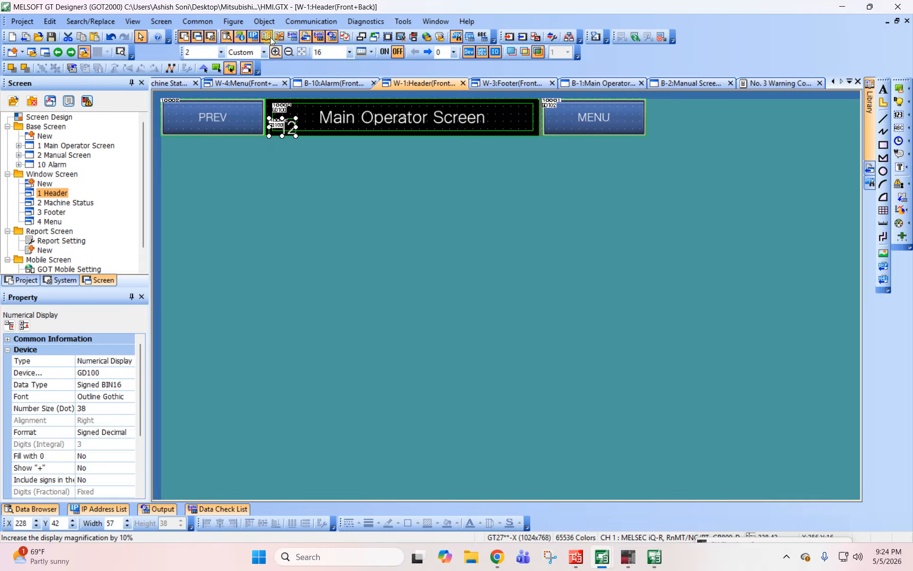
- Update the simulator and switch to Main Operator Screen through the pop-up menu, observing the GD100 value in the header
click(403, 21)
click(453, 93)
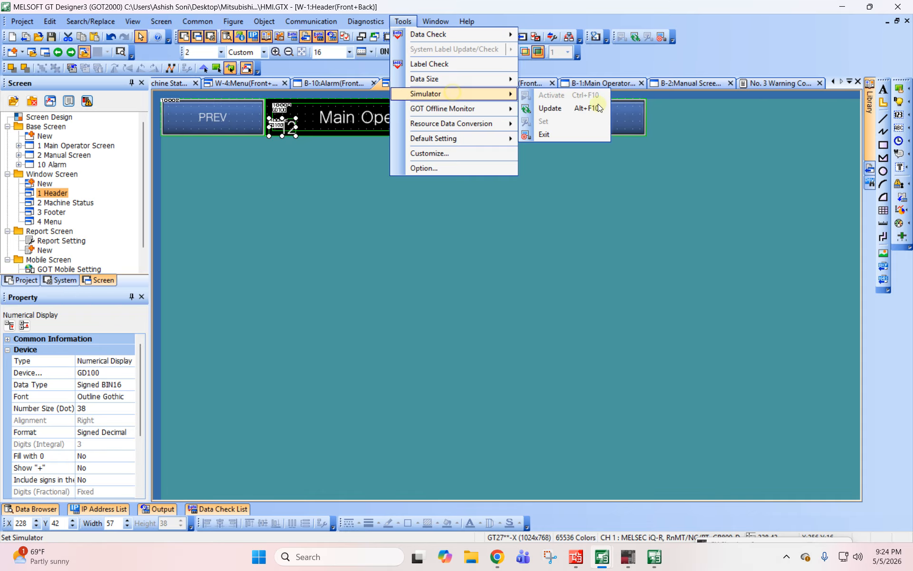
click(597, 108)
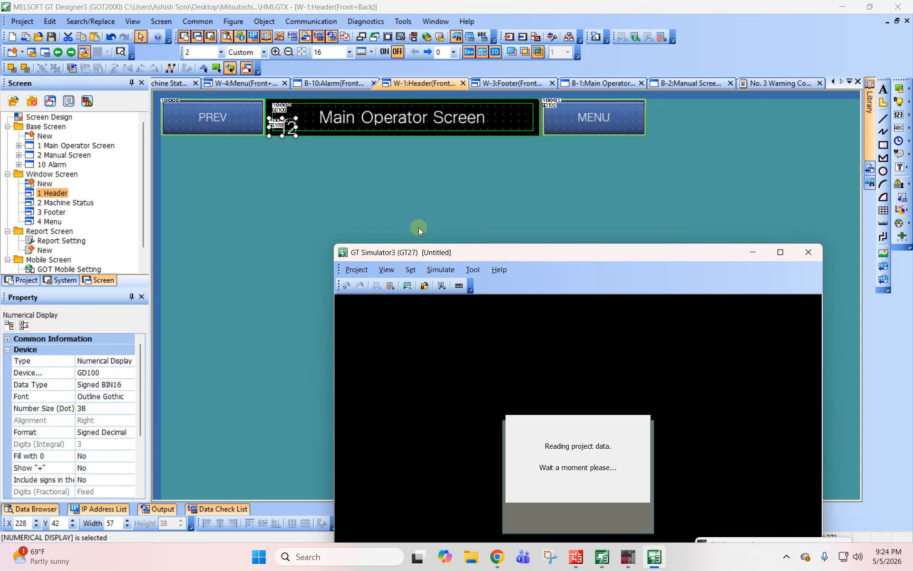
drag(592, 257, 644, 110)
click(833, 172)
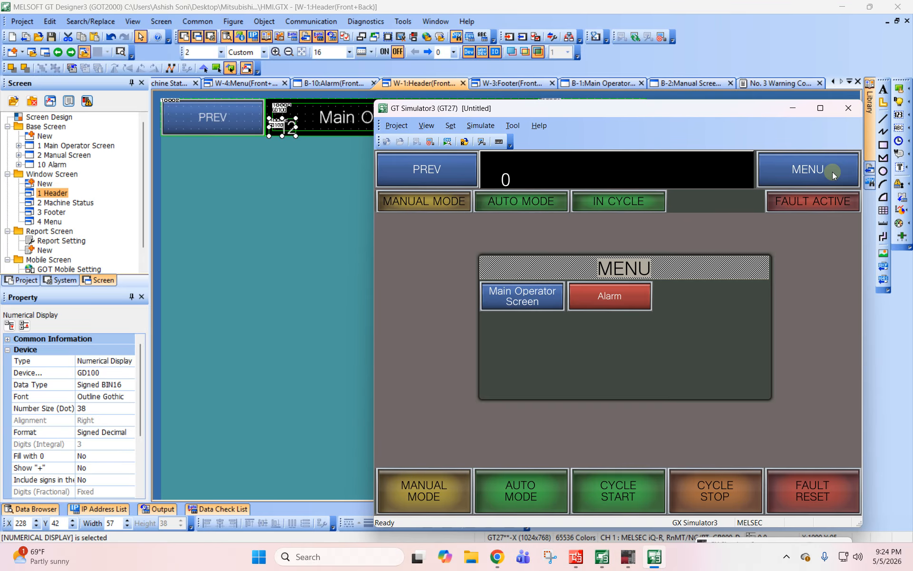
click(507, 295)
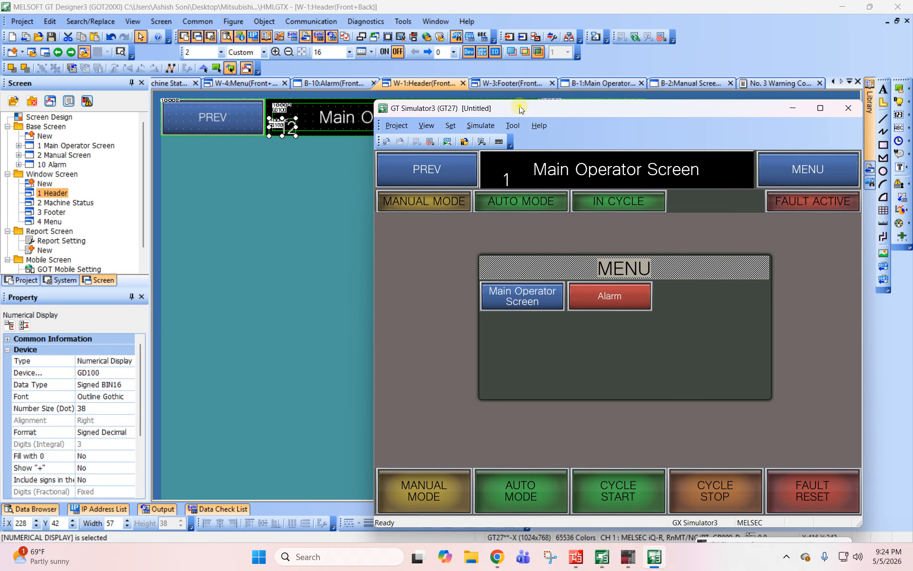
drag(519, 109, 457, 103)
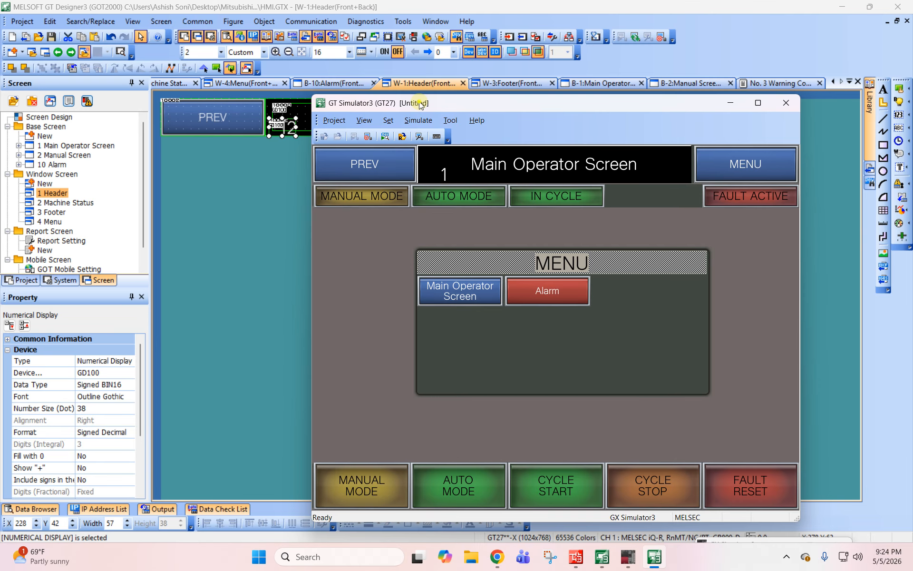
drag(420, 104, 488, 127)
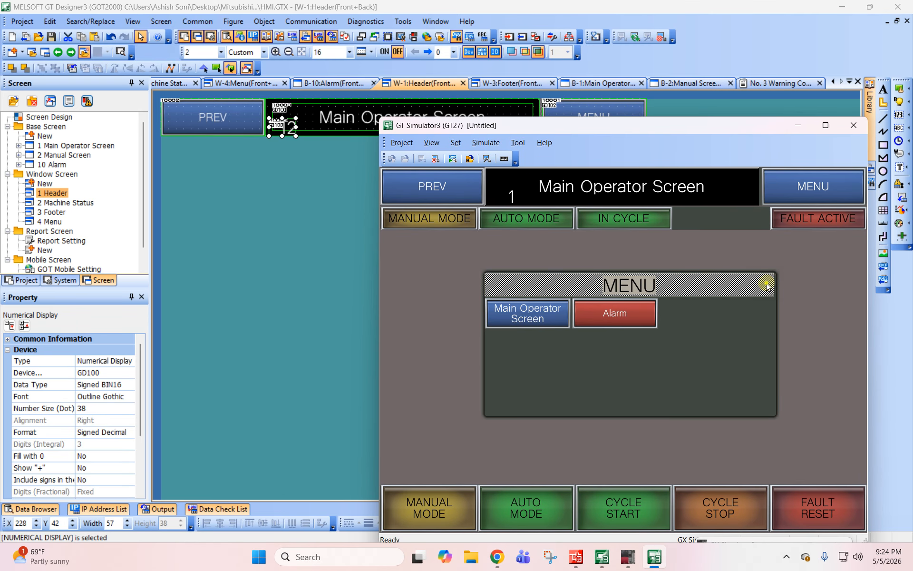
- Delete the temporary GD100 numerical display from the Header window
click(359, 169)
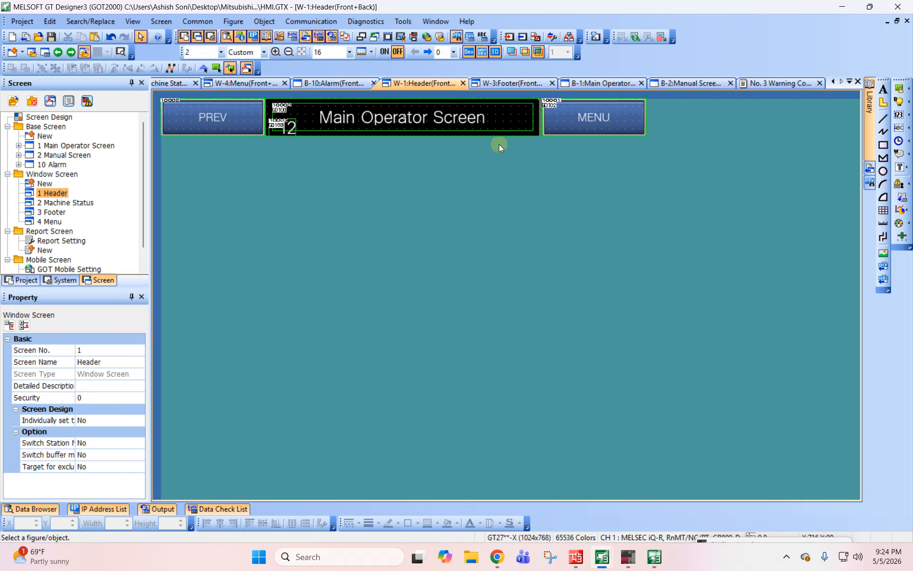
click(277, 130)
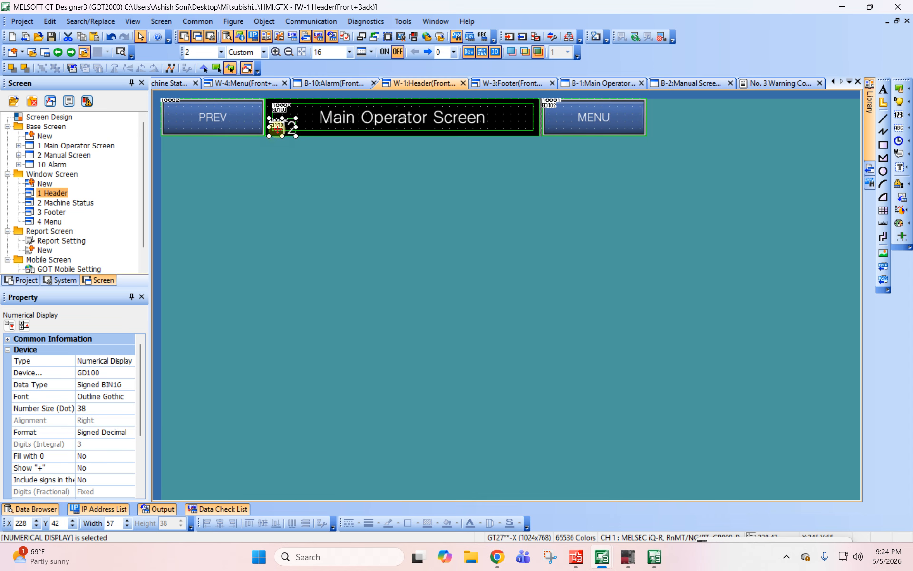
key(Delete)
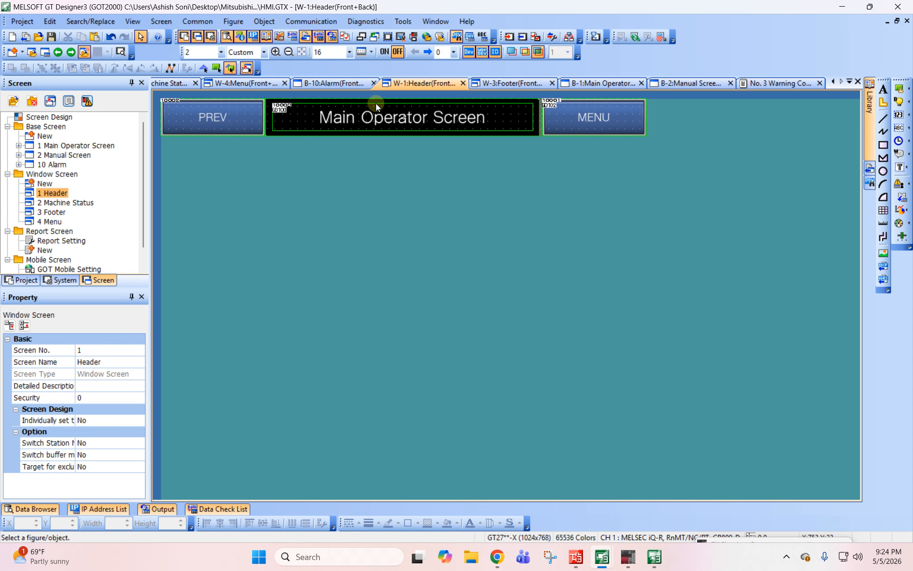
- Review the Menu window's screen properties, including the key window, dialog window and screen design settings, without keeping changes
click(60, 223)
double_click(59, 221)
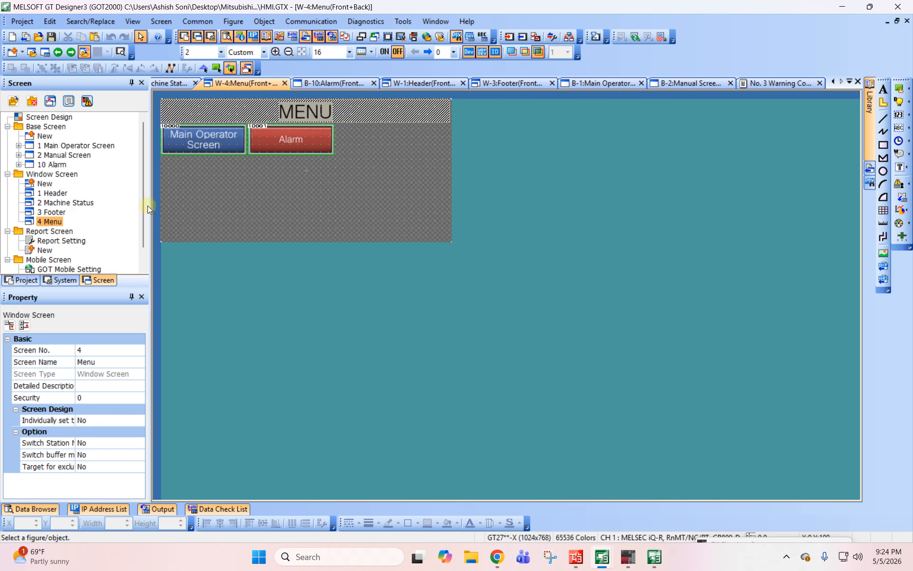
right_click(42, 223)
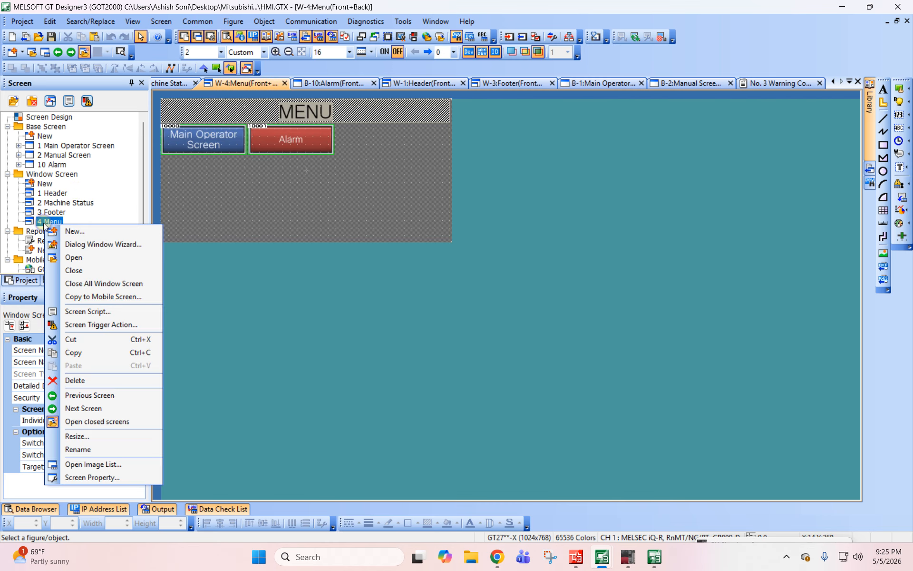
click(91, 478)
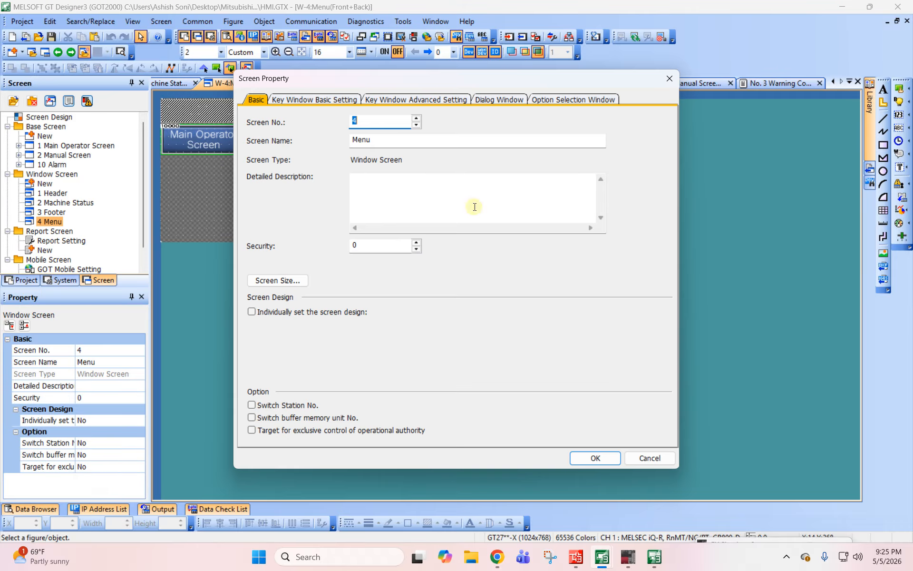
click(330, 101)
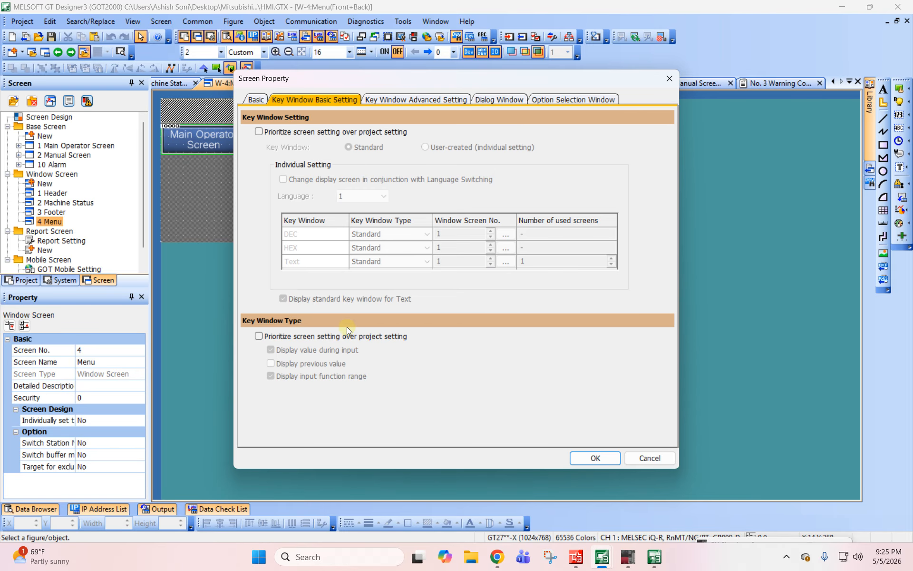
click(392, 101)
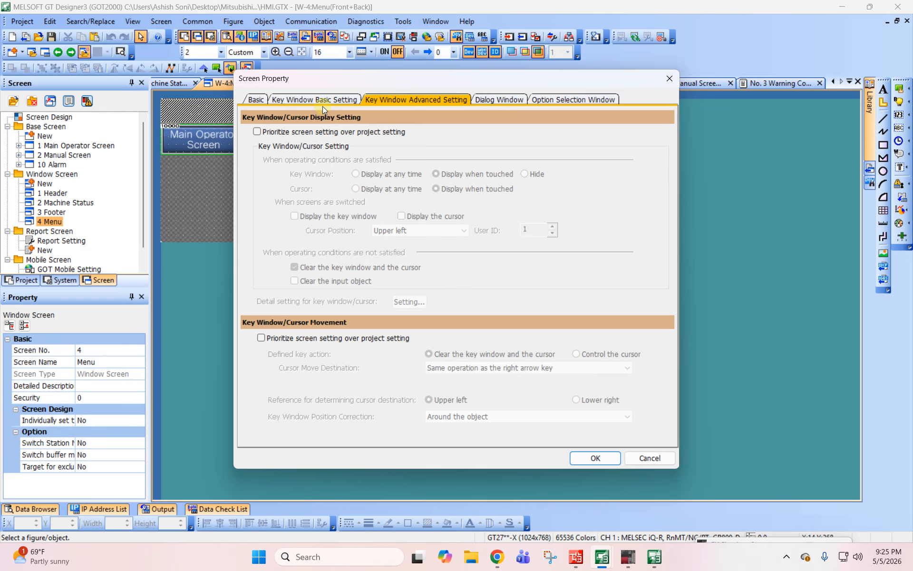
click(501, 101)
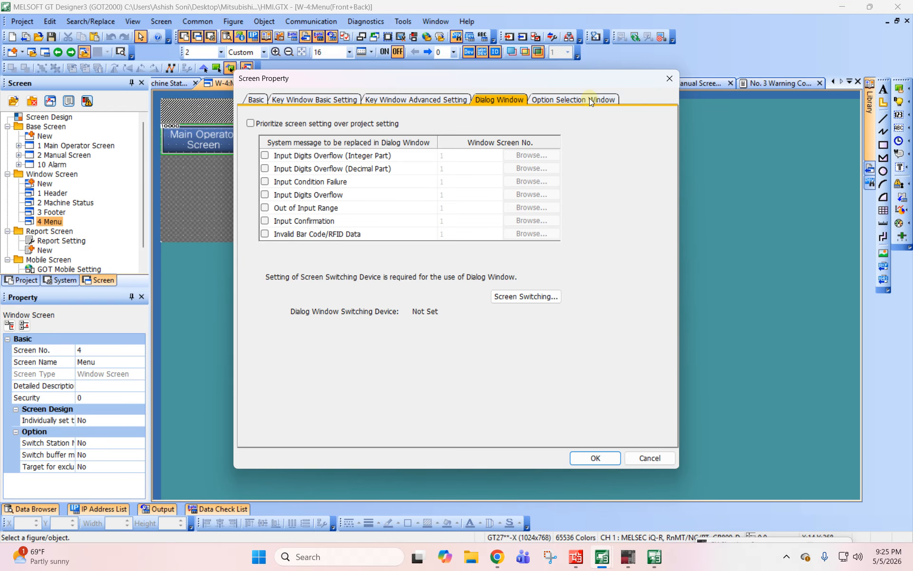
click(589, 98)
click(303, 100)
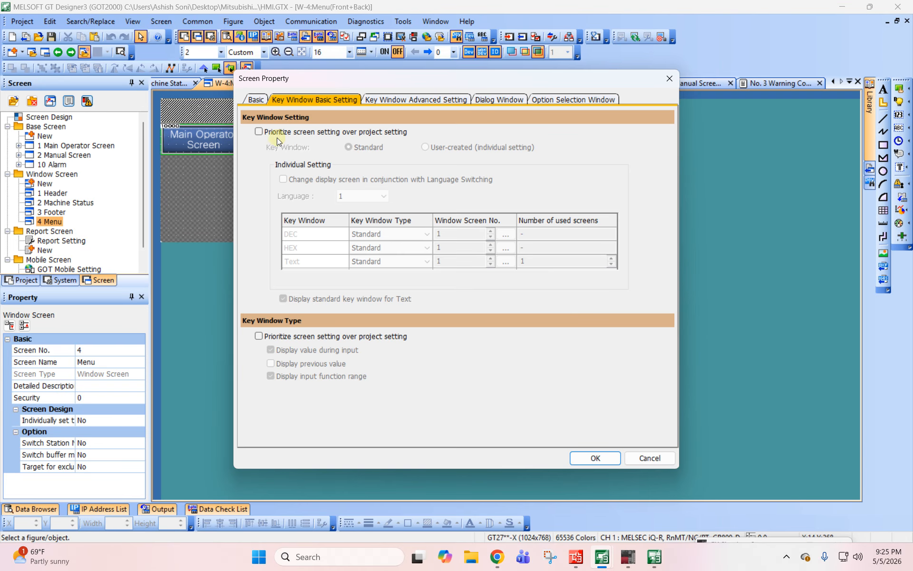
click(253, 101)
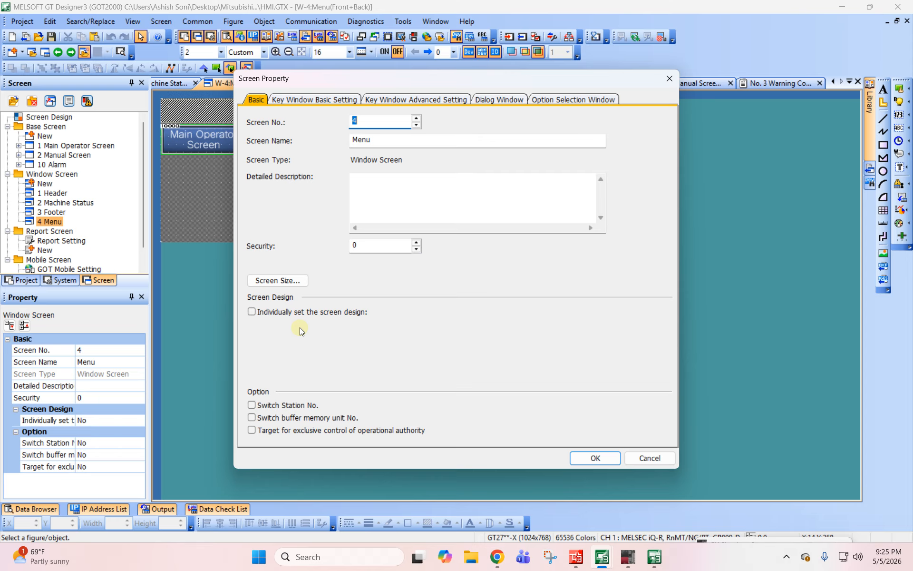
click(304, 313)
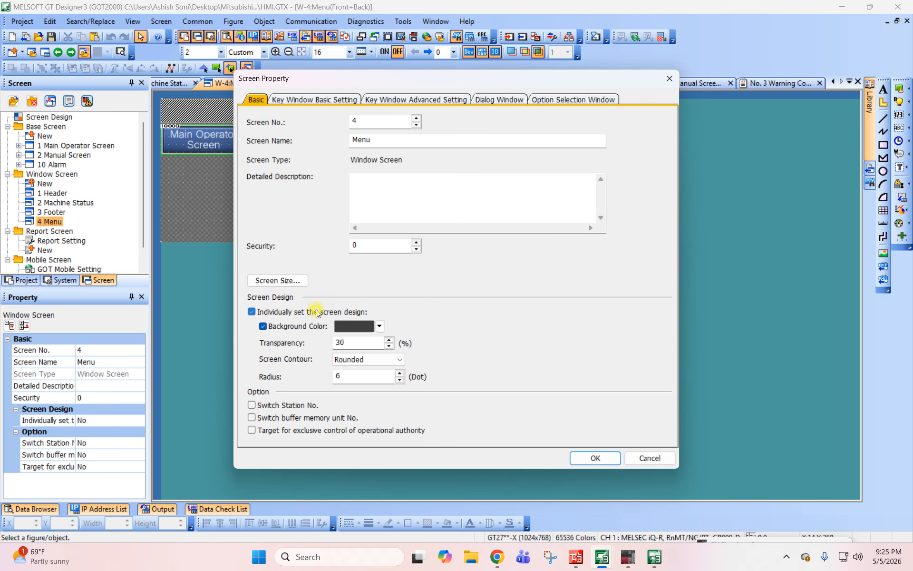
click(317, 313)
click(650, 459)
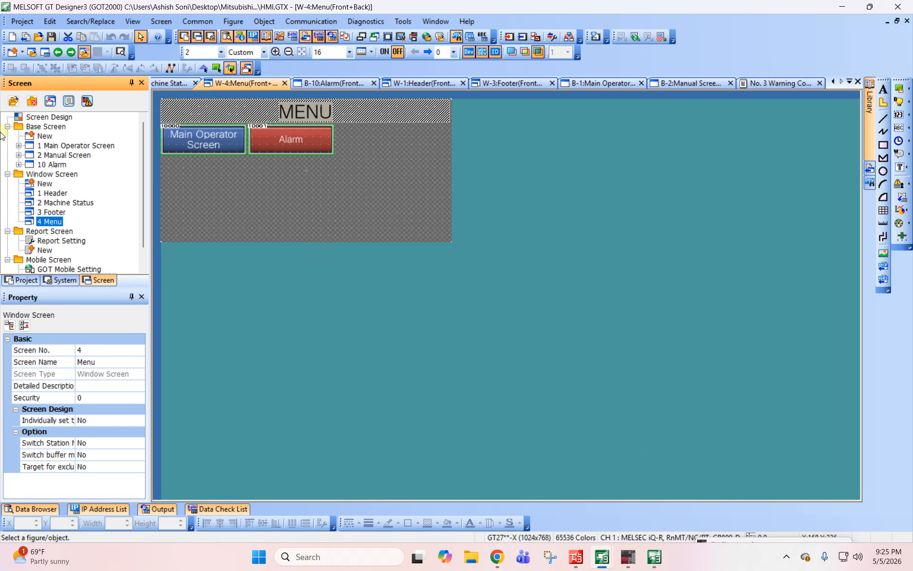
- Review the detail settings of overlap window 1 in the Screen Switching/Window environmental settings
click(64, 282)
click(89, 127)
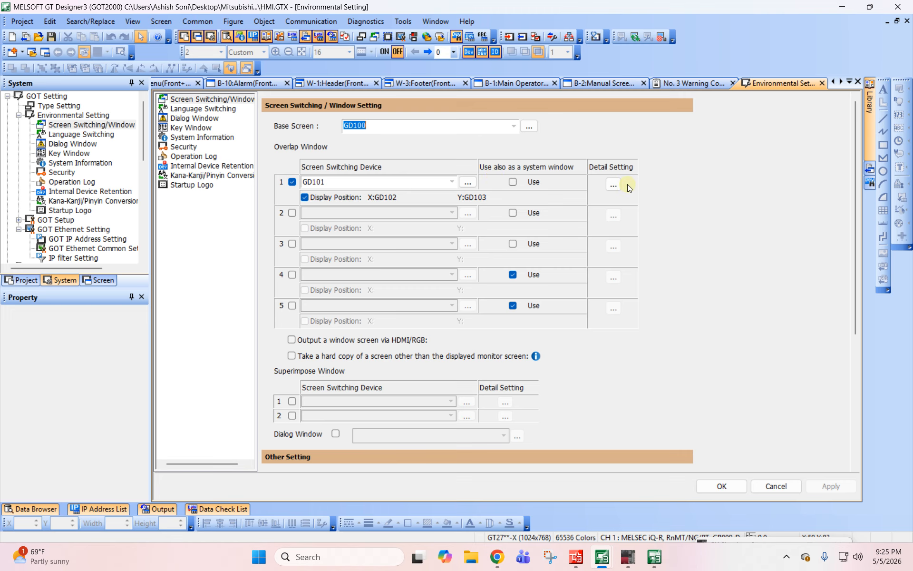
click(613, 185)
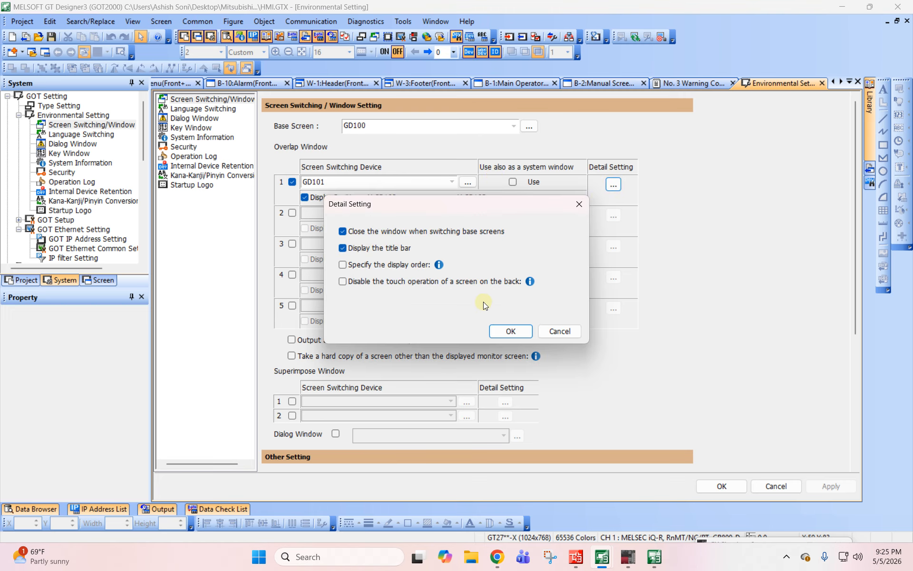
click(510, 330)
click(851, 489)
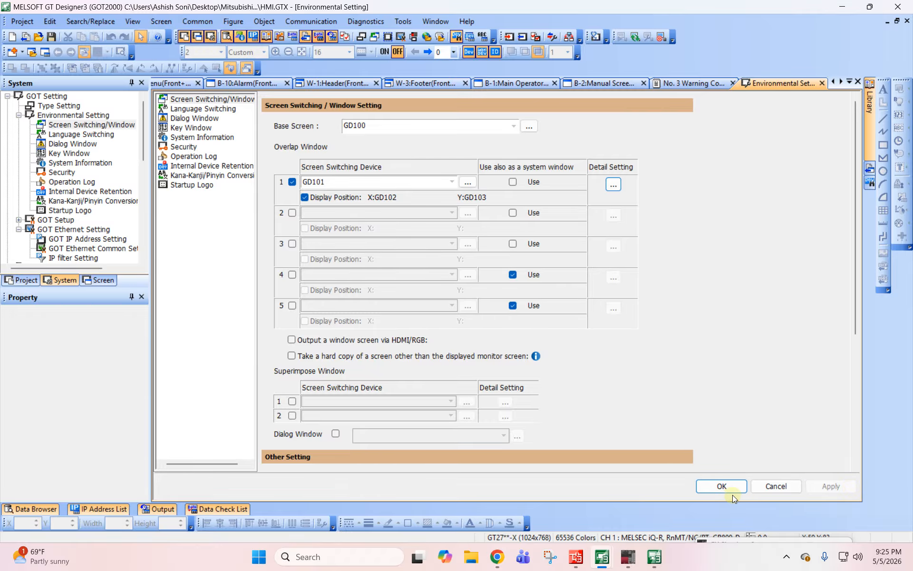
click(725, 487)
- Convert the Menu window's Main Operator Screen button into a Switch and add a word action setting GD101 to 0
double_click(178, 131)
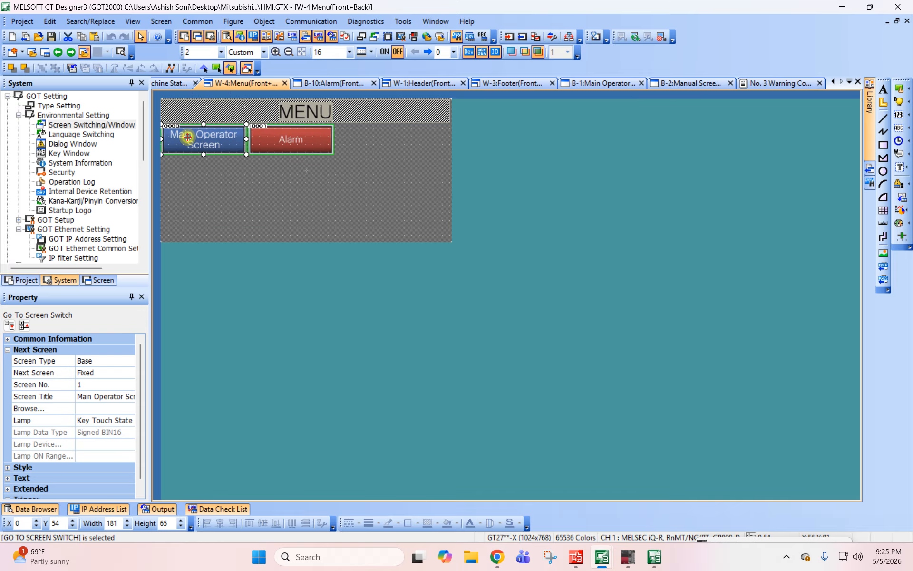
click(449, 468)
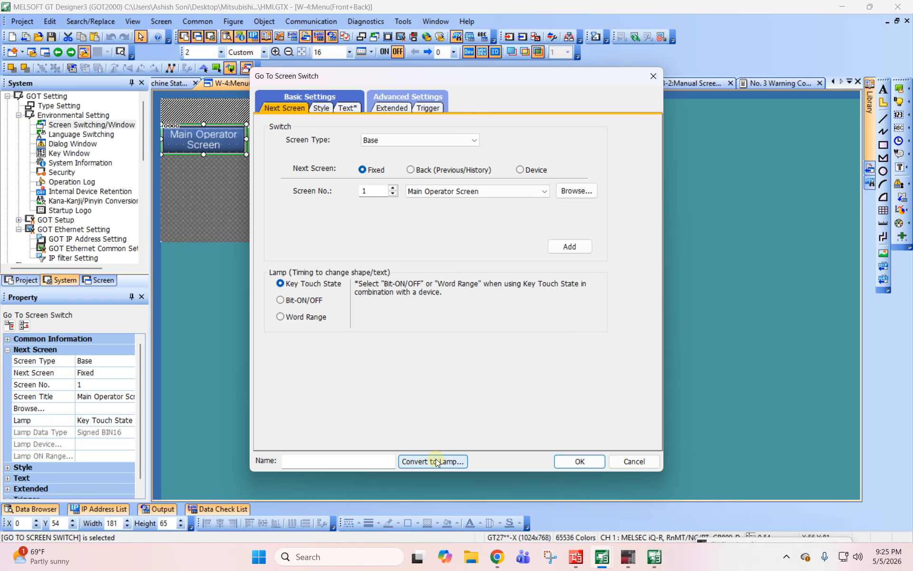
click(478, 299)
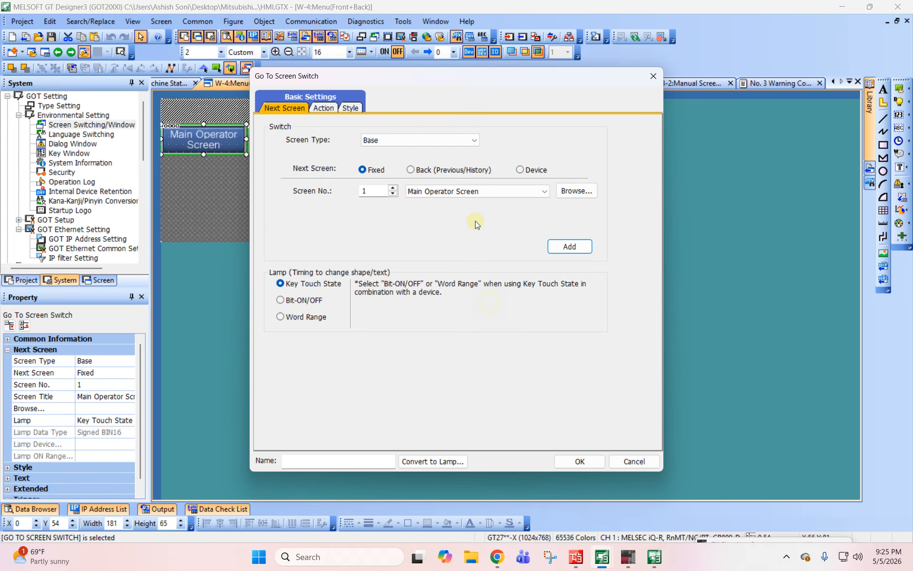
click(598, 155)
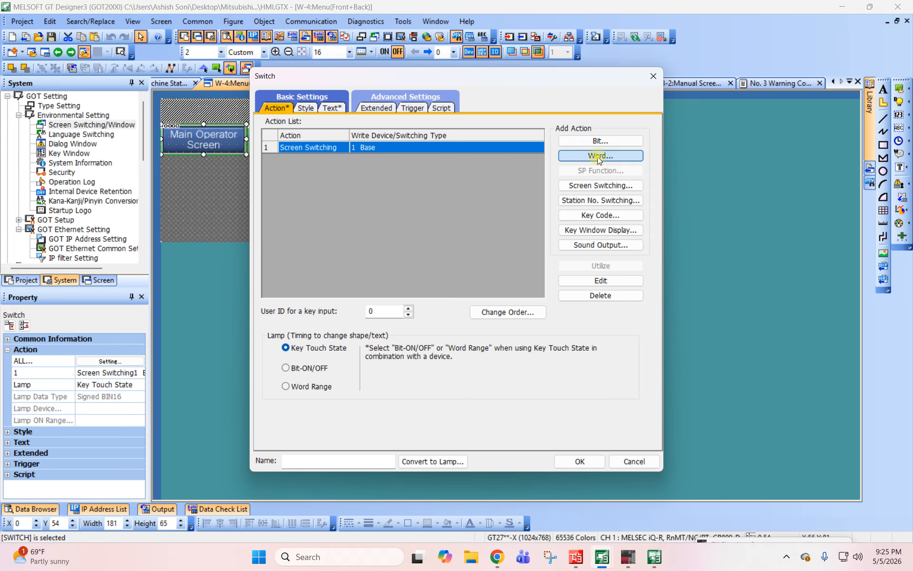
text(GD101)
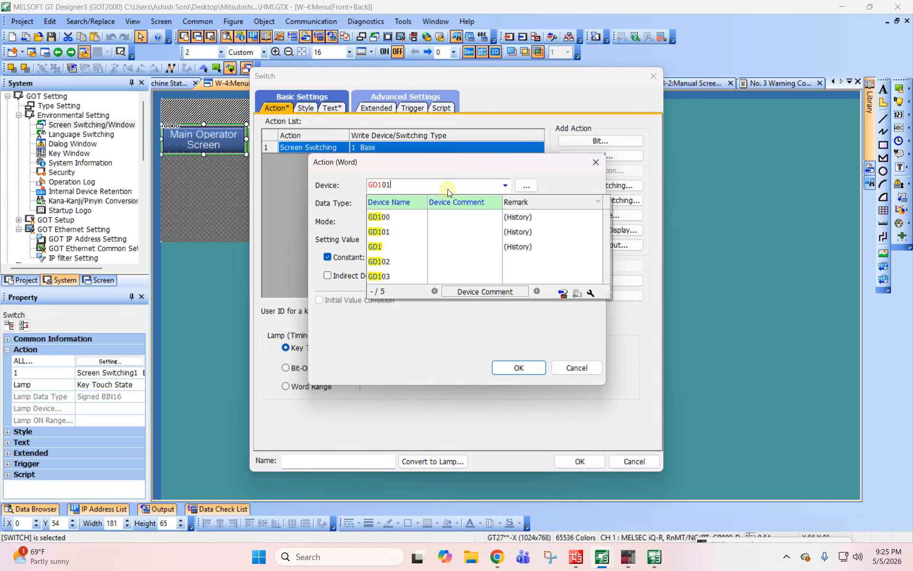
key(Return)
click(518, 368)
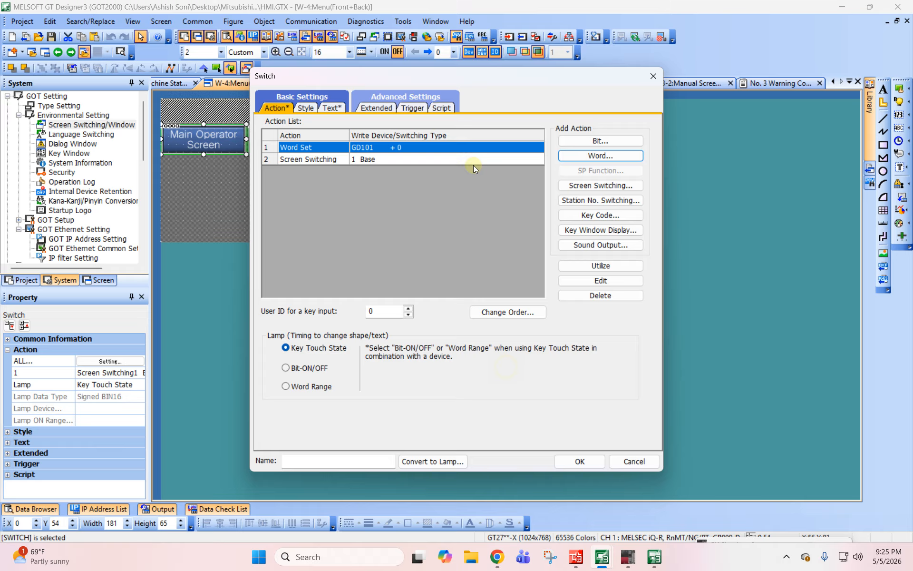
click(579, 460)
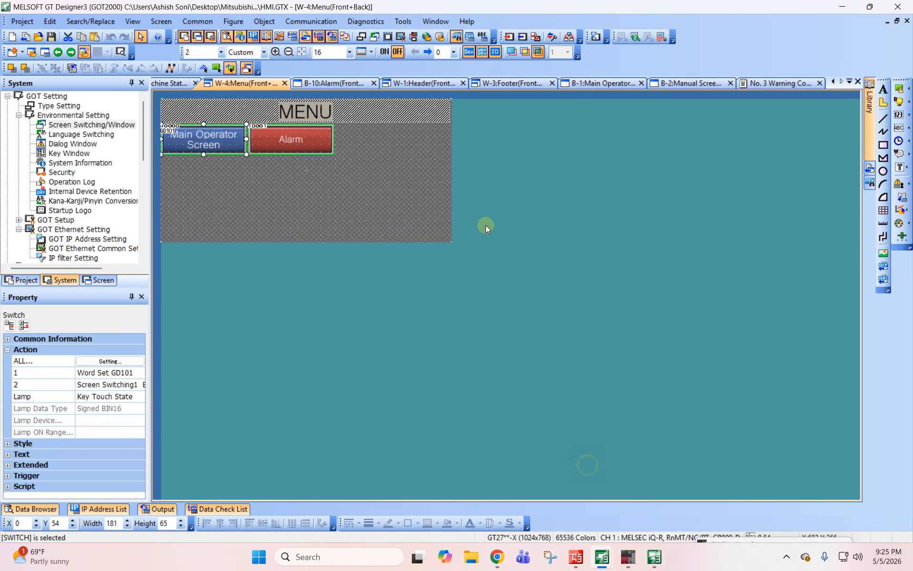
- Convert the Menu window's Alarm button into a Switch and add a word action writing 0 to GD101
double_click(322, 155)
click(569, 246)
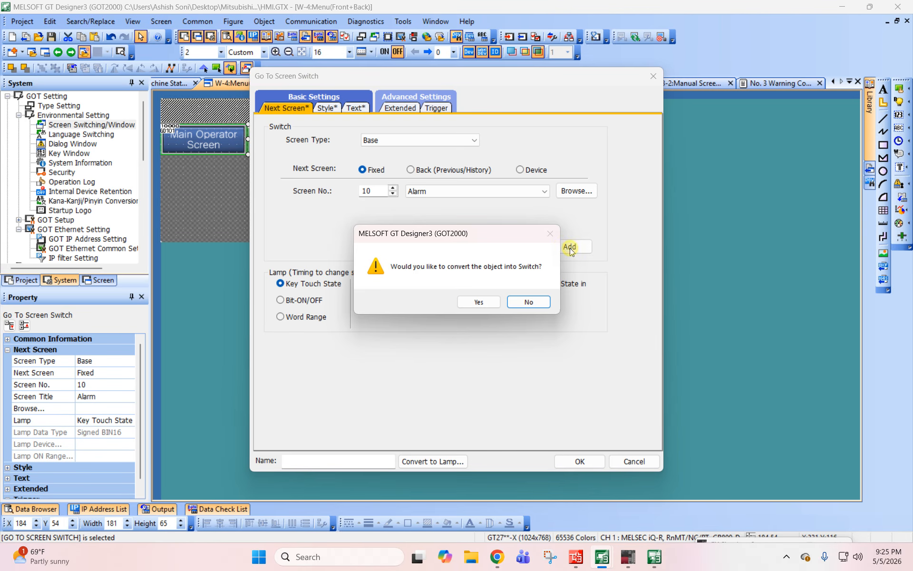
click(474, 301)
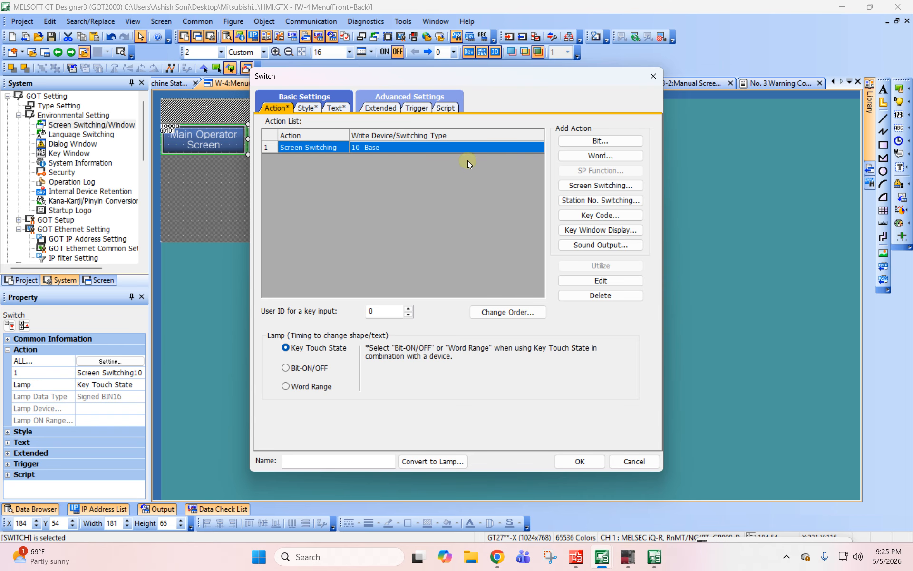
click(618, 155)
text(GD101)
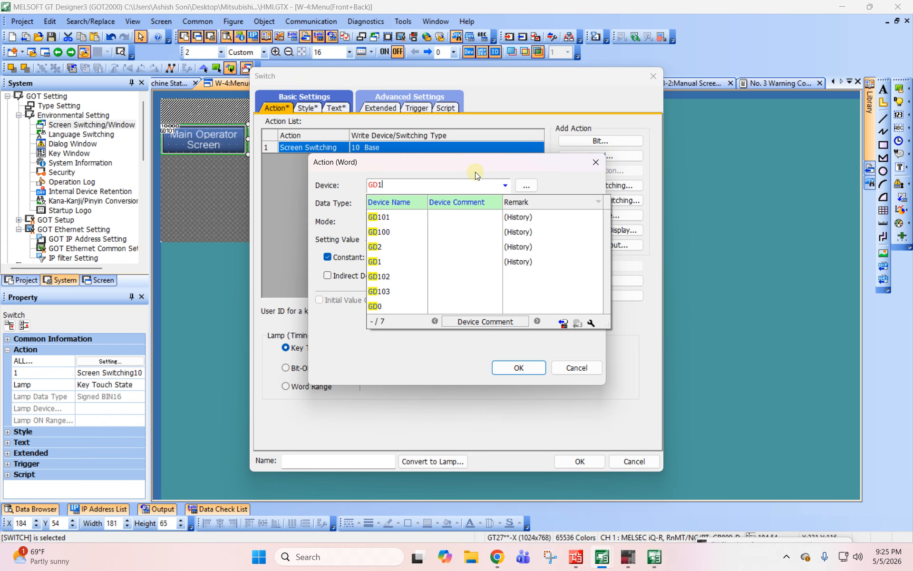
key(Tab)
click(519, 367)
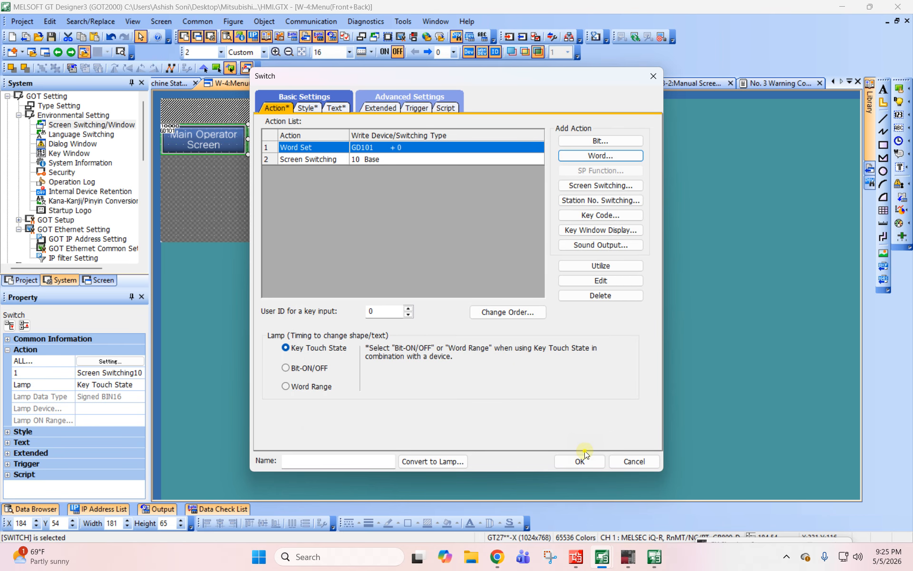
click(580, 461)
- Copy the Main Operator Screen button and place the duplicate directly to the right of the Alarm button
click(290, 158)
click(214, 137)
key(ctrl+c)
key(ctrl+v)
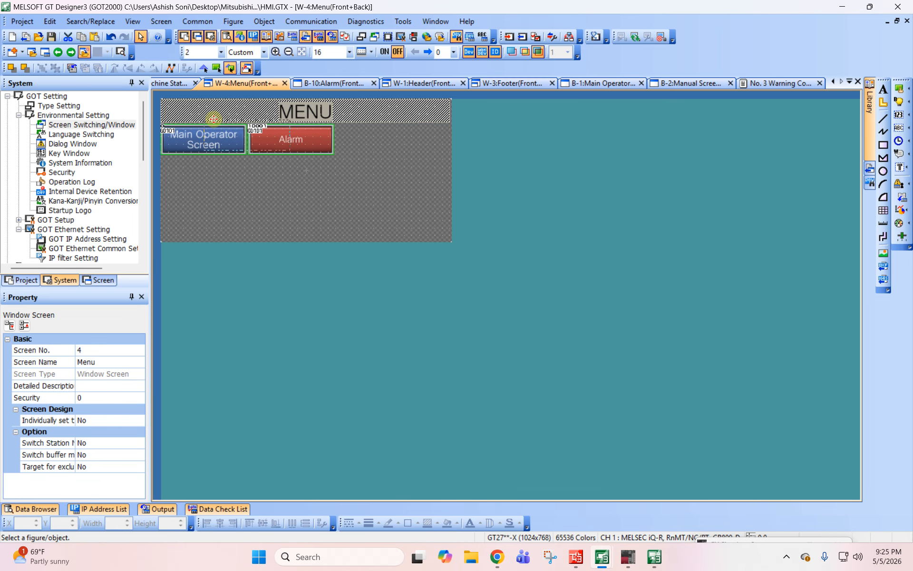
click(334, 123)
- Review the copied button's GD101 word action and set its screen switching action to base screen 2, Manual Screen
double_click(373, 150)
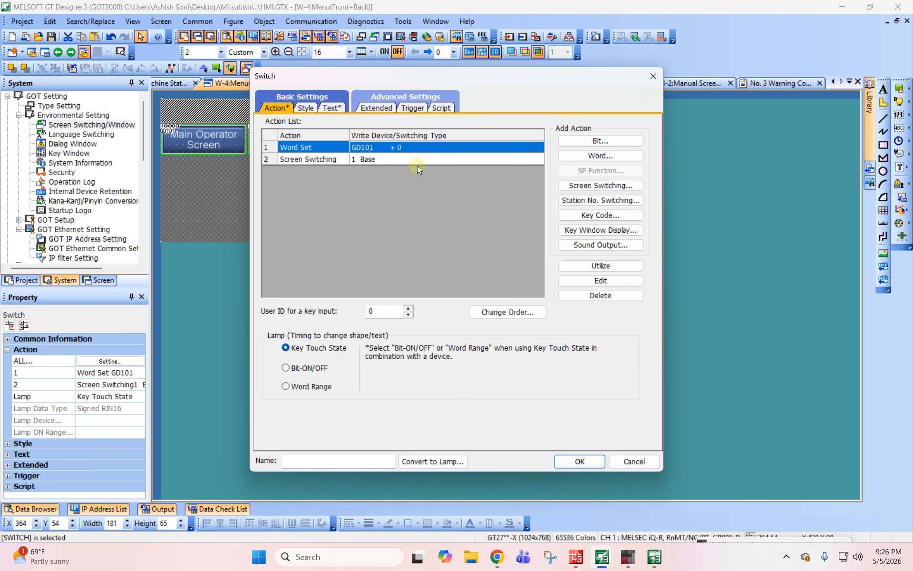
double_click(374, 148)
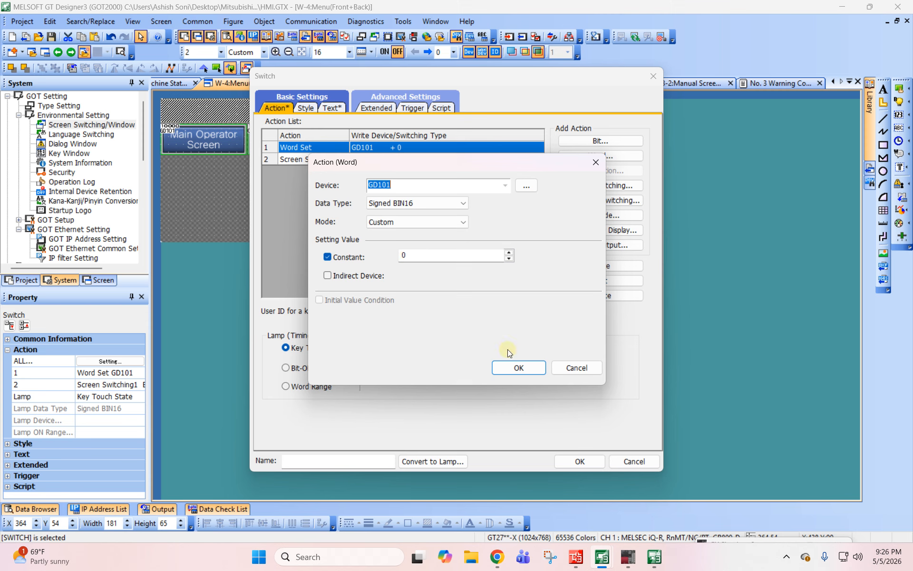
click(518, 368)
double_click(382, 159)
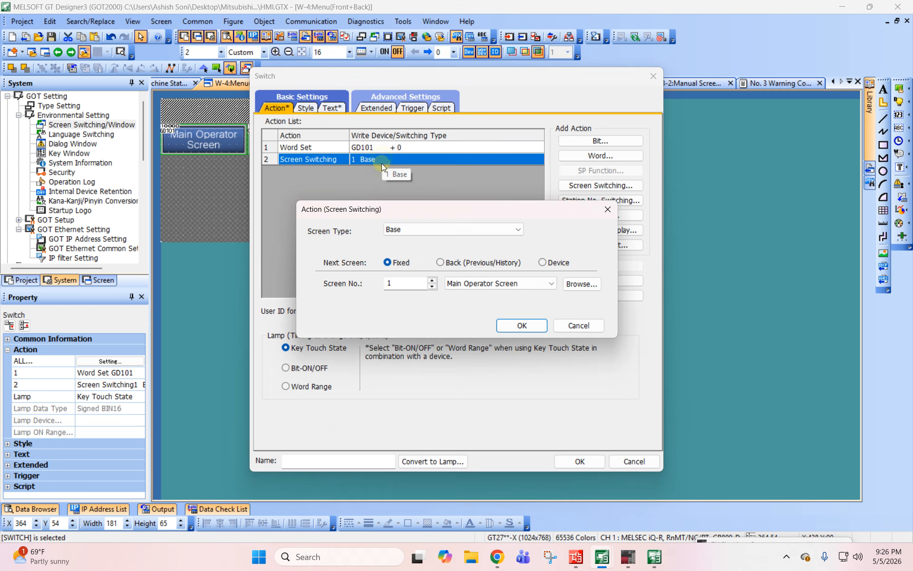
click(490, 286)
key(Down)
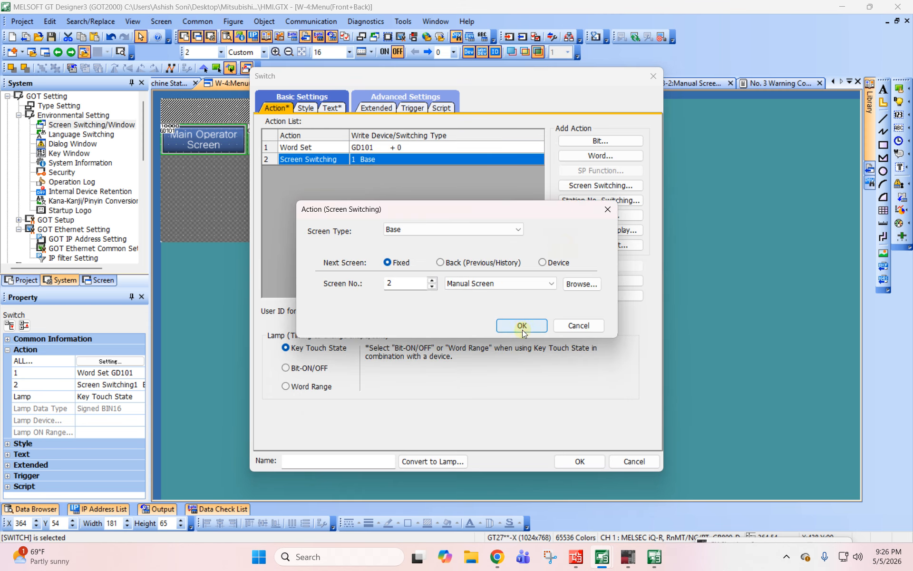
click(521, 325)
- Change the copied button's label to "Manual Screen" on two lines and apply the switch settings
click(335, 110)
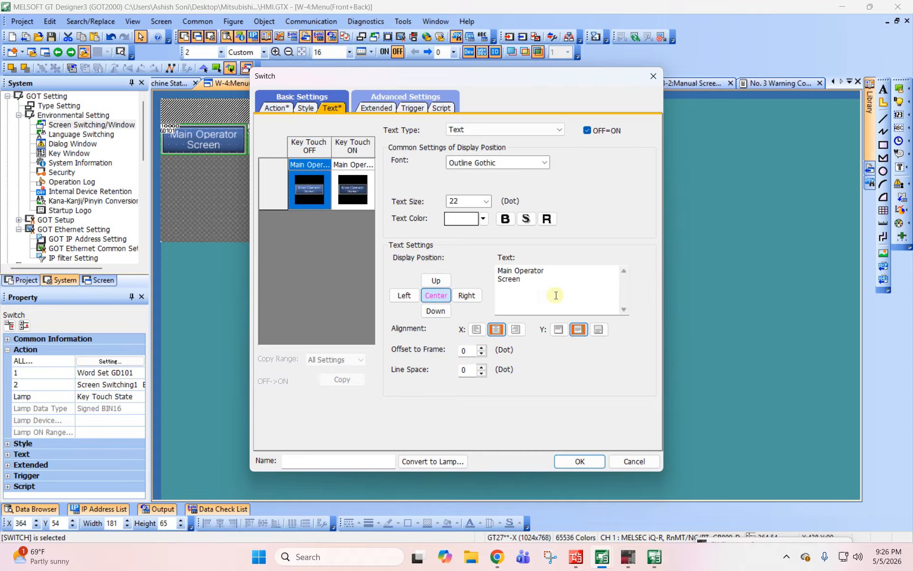
key(ctrl+a)
text(Manuakl)
key(Return)
key(BackSpace)
key(BackSpace)
key(BackSpace)
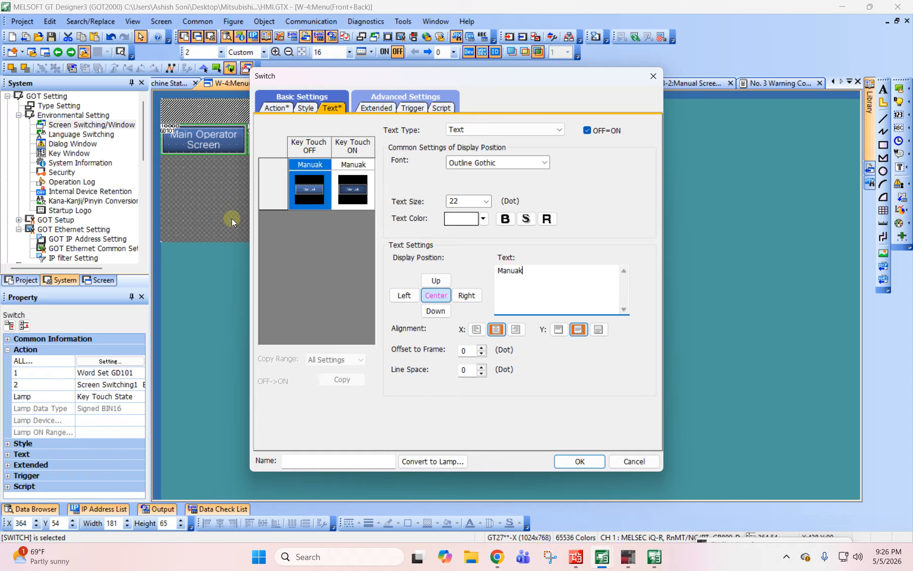
text(l)
key(Return)
text(Screen)
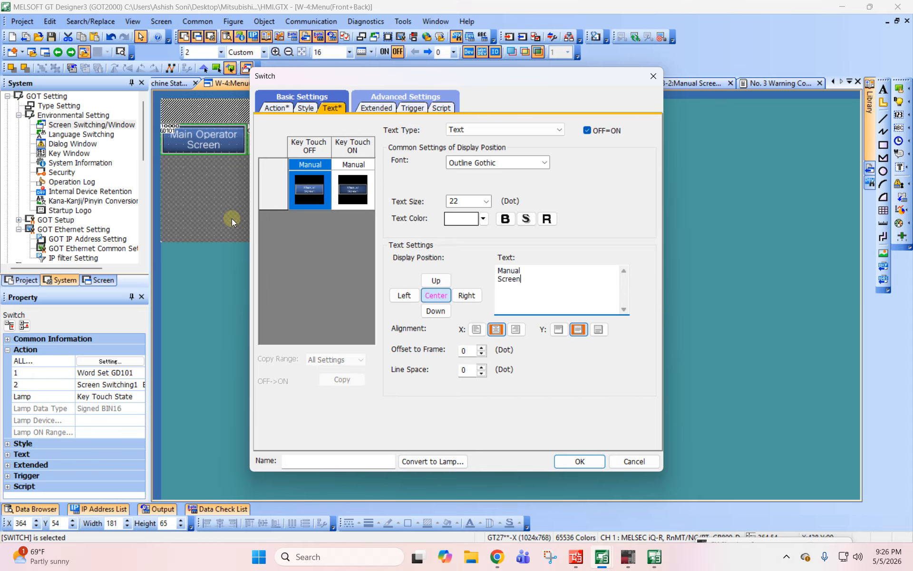
click(599, 455)
click(694, 262)
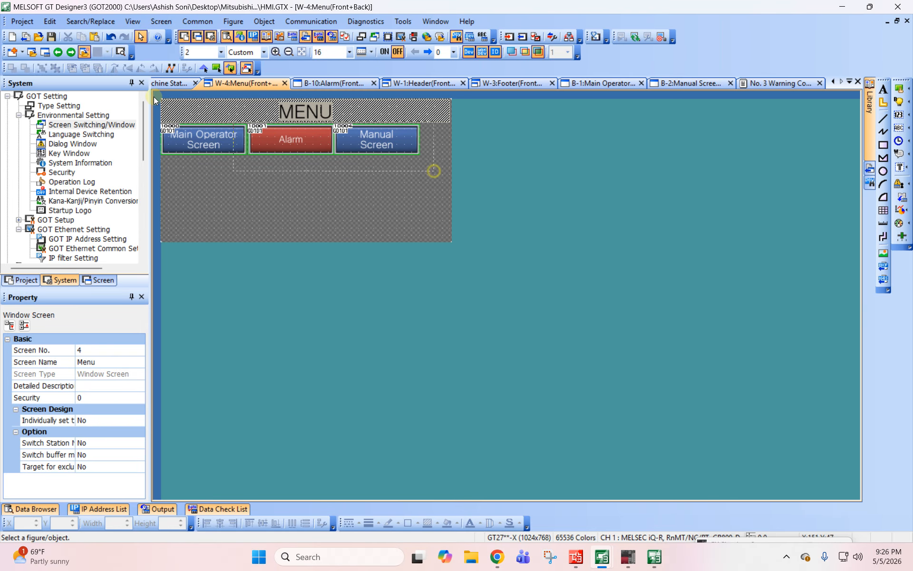
- Set the width of all three Menu window buttons to 200
drag(153, 124, 428, 165)
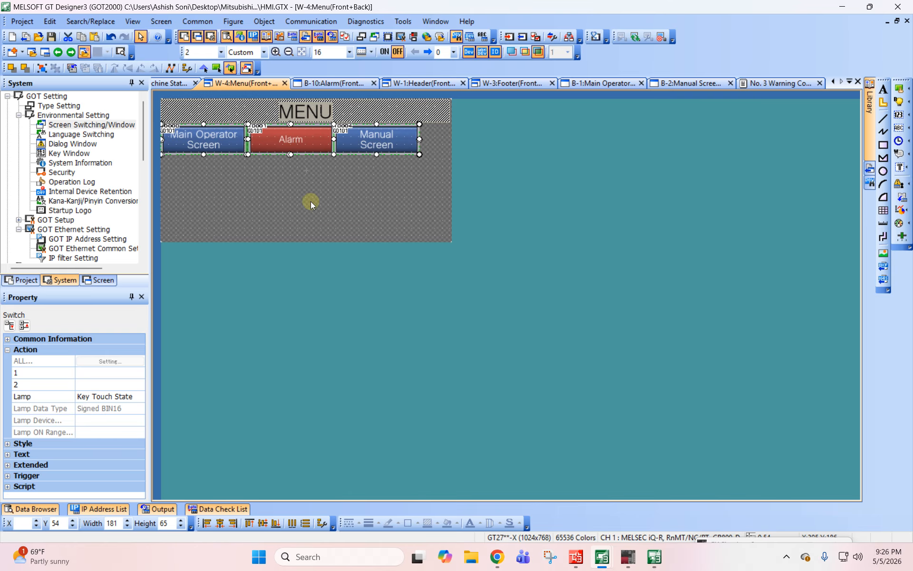
click(420, 189)
click(409, 151)
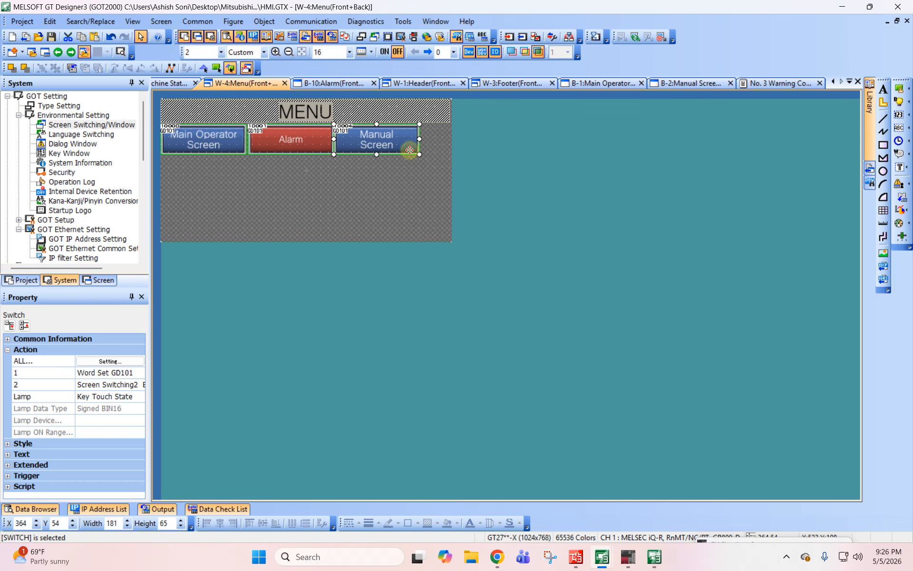
ctrl+click(260, 145)
ctrl+click(189, 136)
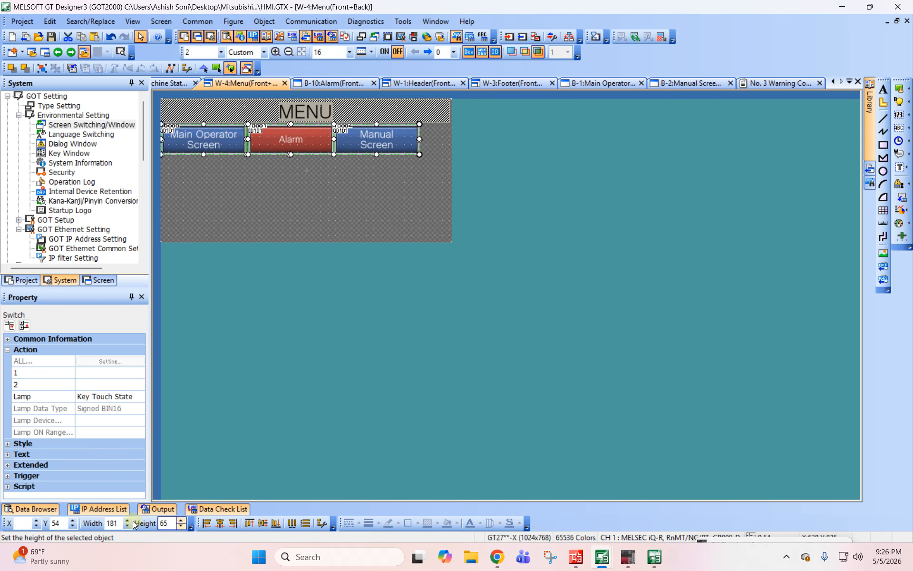
double_click(114, 523)
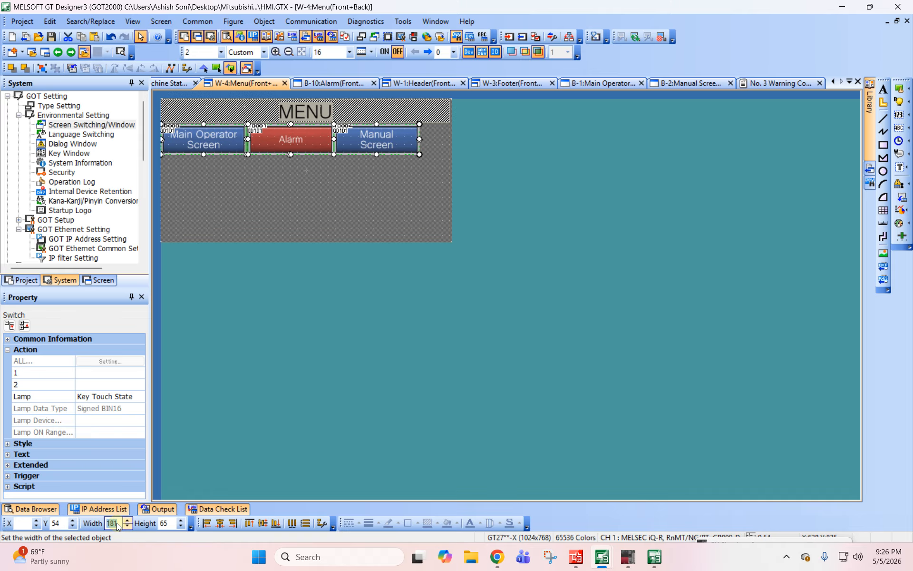
text(200)
key(Tab)
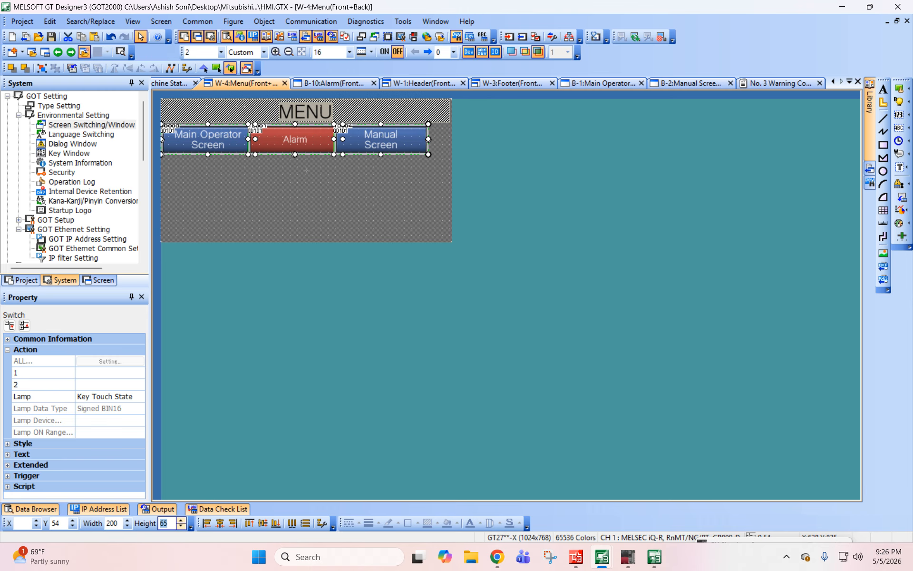
- Move the Manual Screen button to the Menu window's right edge and space the three buttons evenly in the horizontal direction
click(362, 186)
drag(393, 142, 414, 142)
ctrl+click(307, 136)
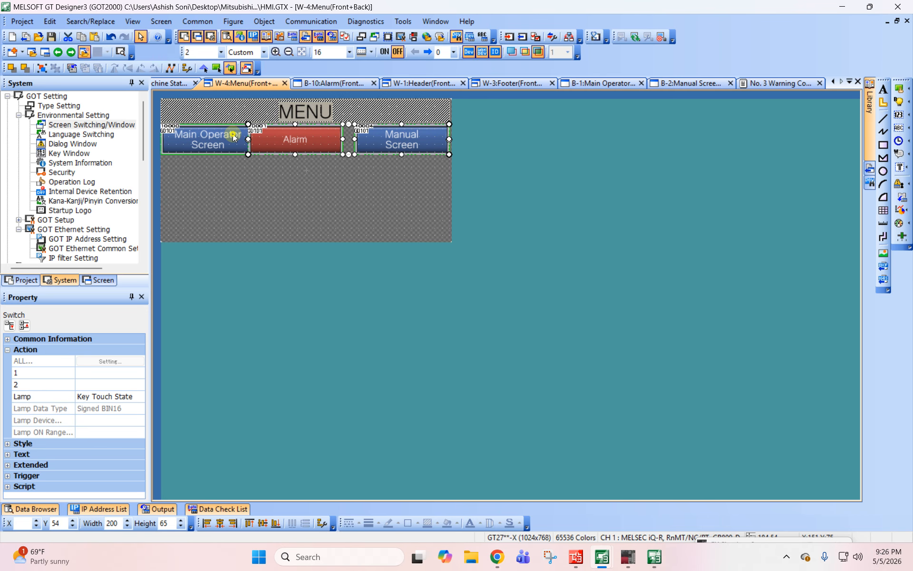
ctrl+click(233, 134)
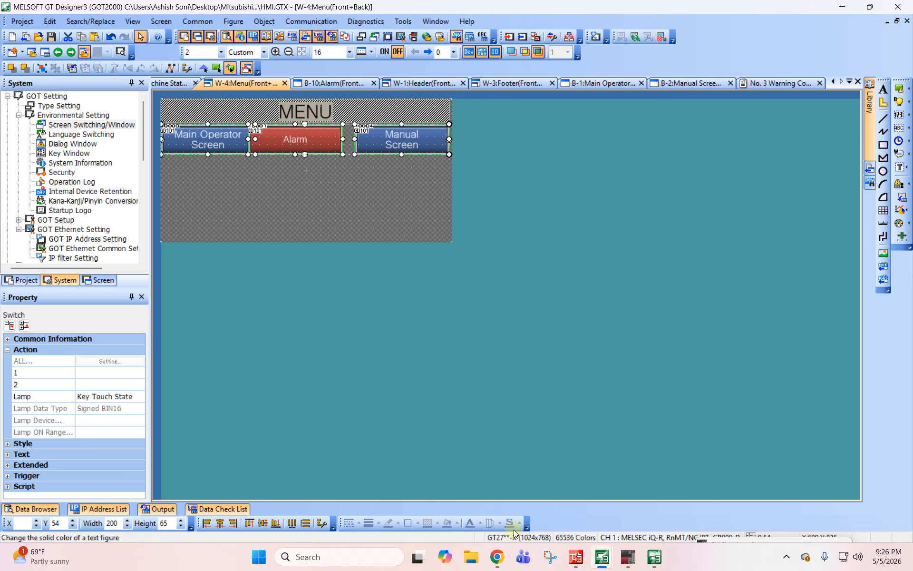
click(292, 523)
click(598, 317)
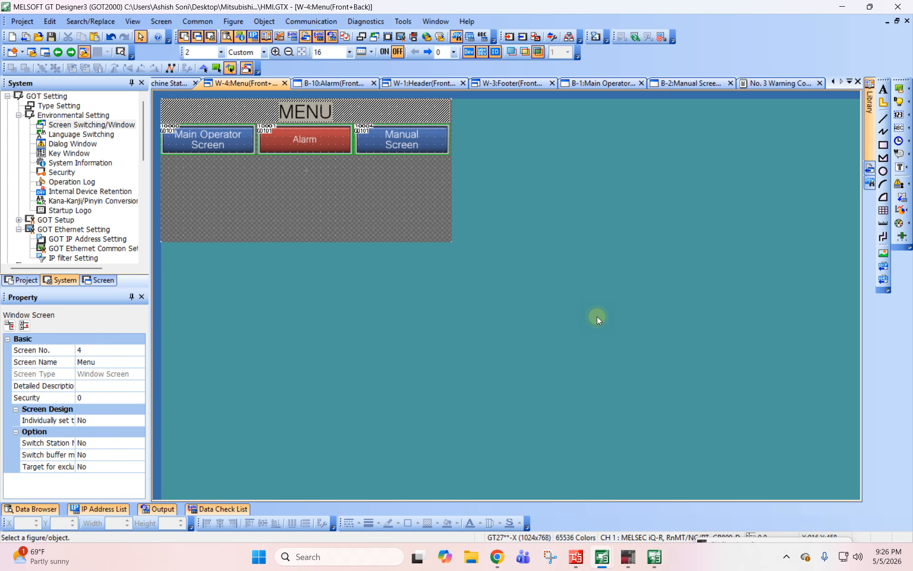
- Update the simulator with the project changes and switch to Manual Screen through the pop-up menu
click(372, 22)
mouse_move(403, 22)
mouse_move(425, 94)
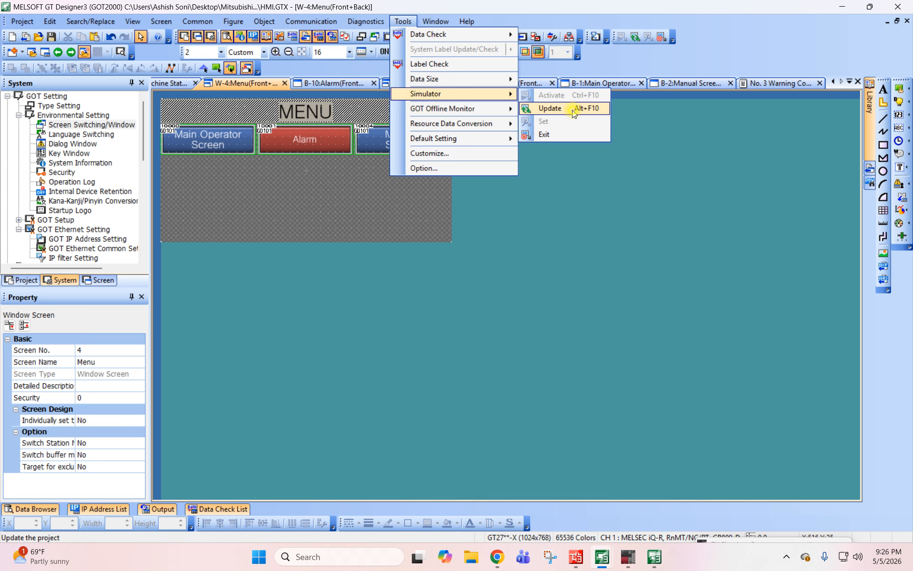
click(546, 108)
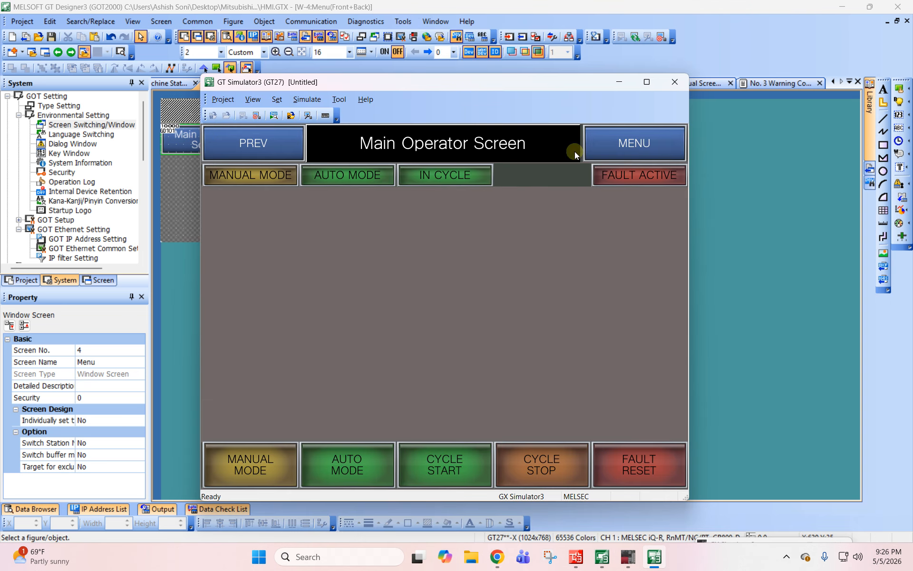
click(642, 155)
click(527, 280)
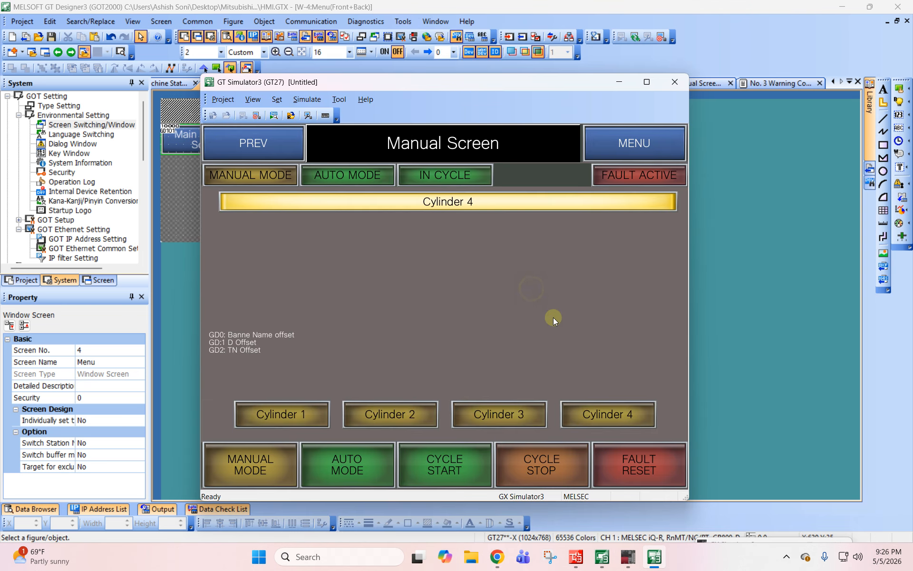
- Test the cylinder selection buttons on the simulated Manual Screen, finishing with Cylinder 4
click(301, 408)
click(399, 414)
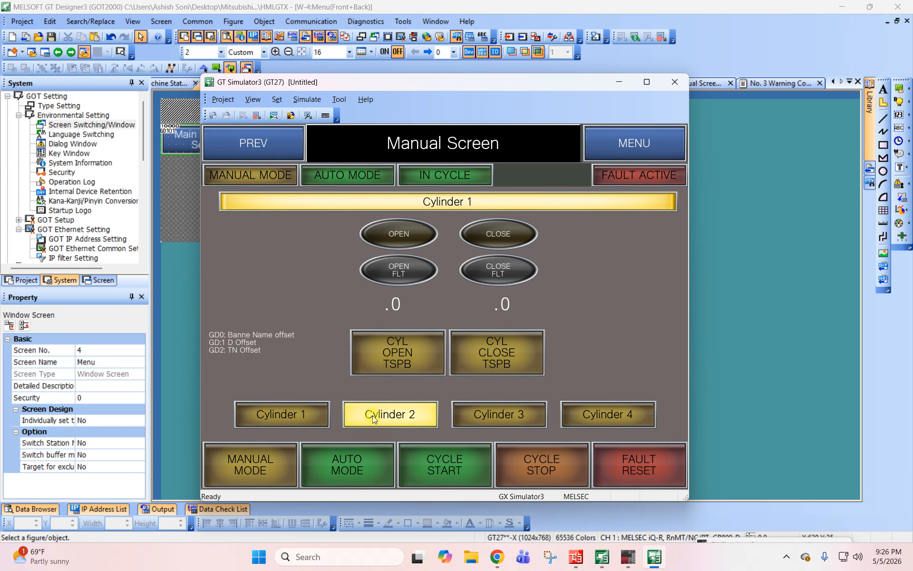
click(624, 426)
- Test the pop-up menu by switching to Main Operator Screen, Alarm and back to Main Operator Screen, checking header title and window closing
click(647, 137)
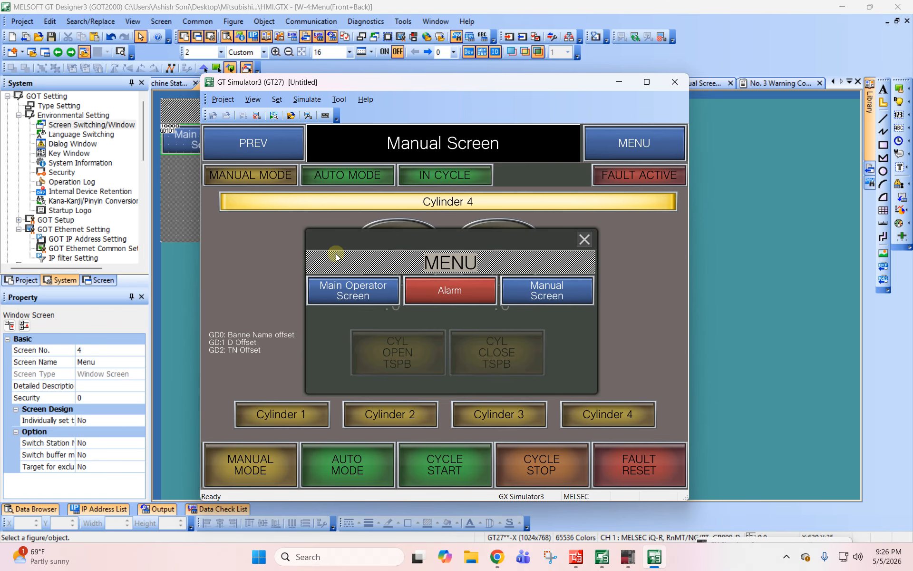
click(362, 293)
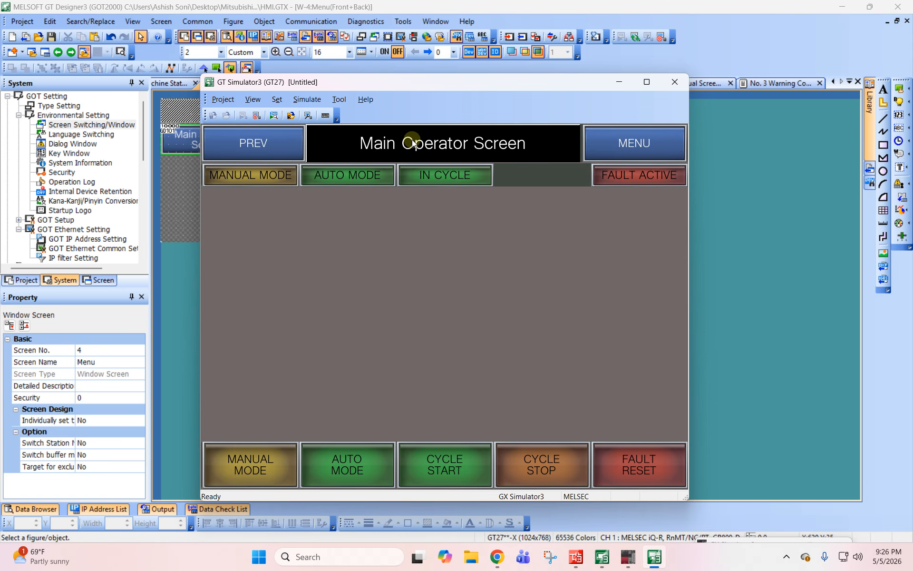
click(665, 153)
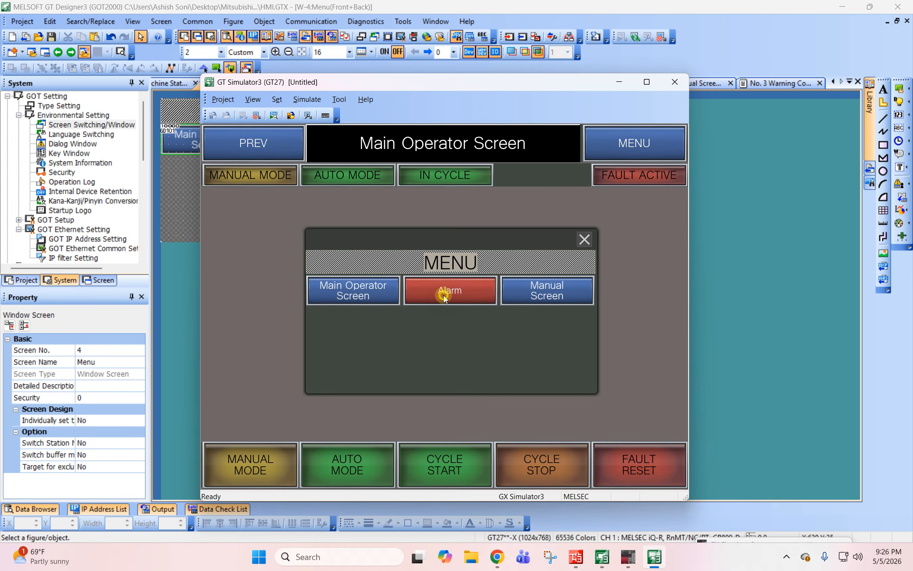
click(444, 295)
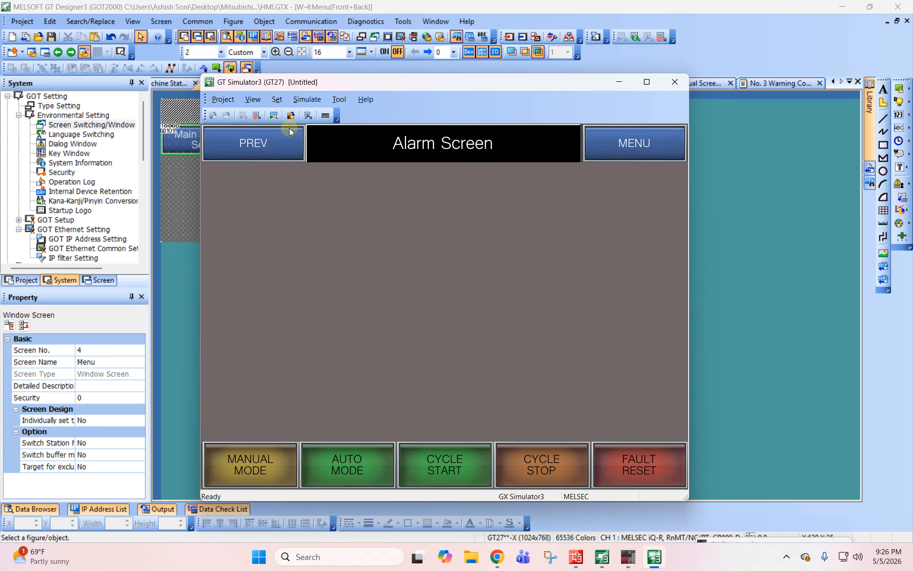
click(630, 147)
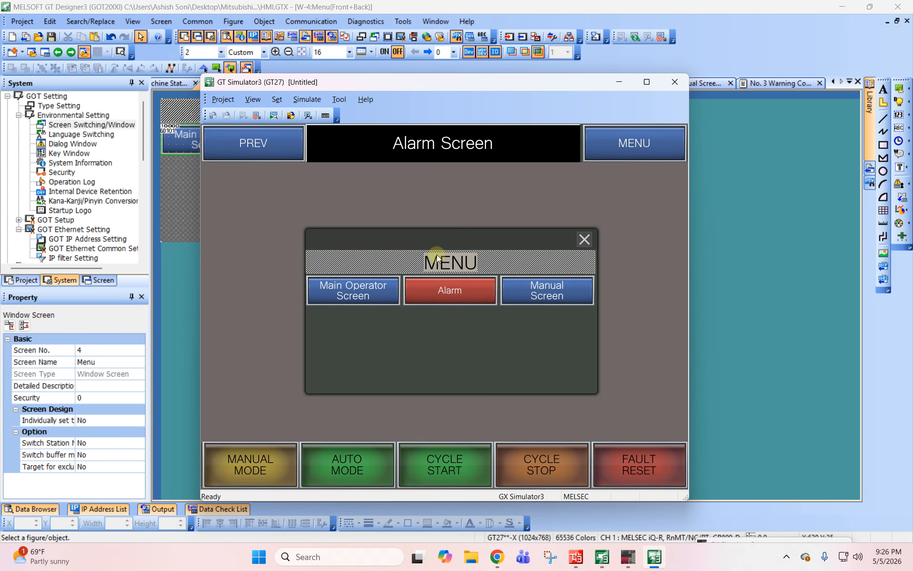
click(351, 287)
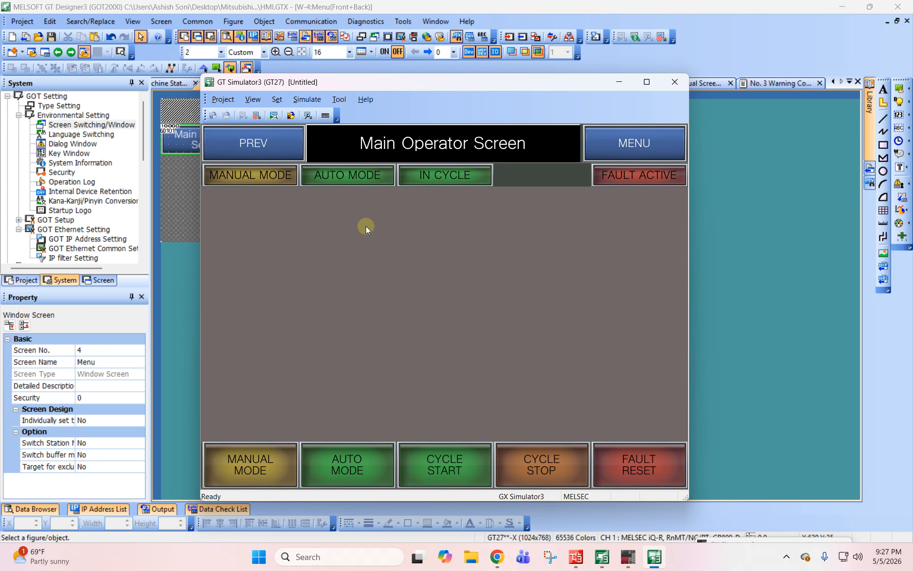
drag(441, 81, 472, 103)
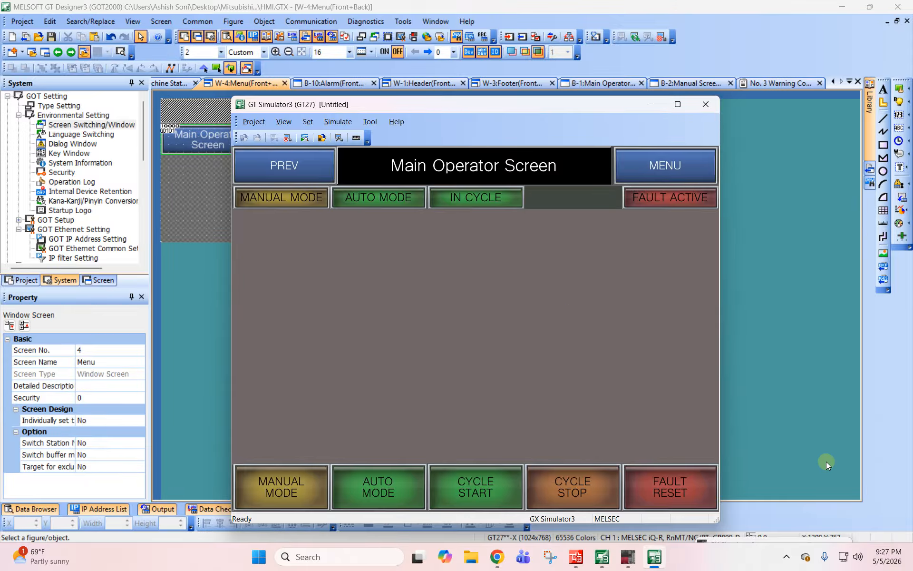
click(785, 555)
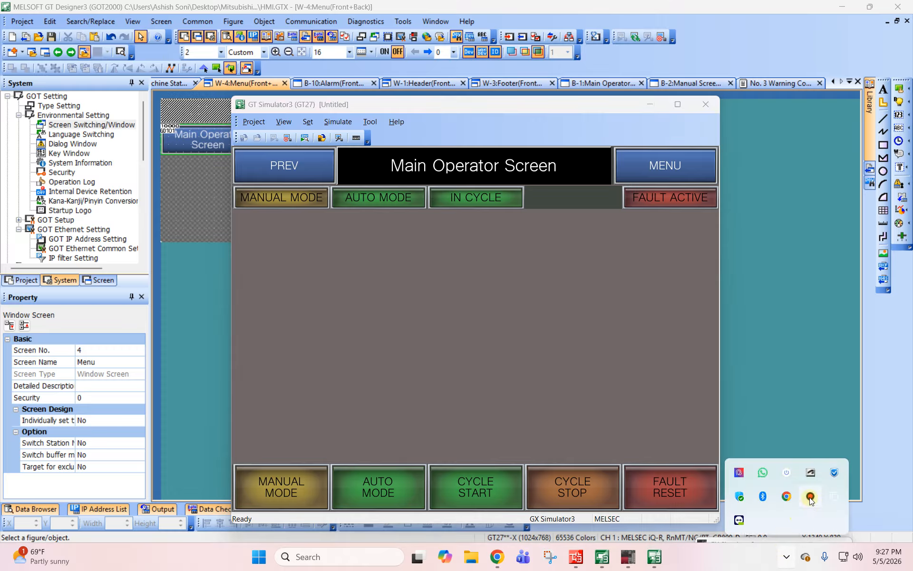